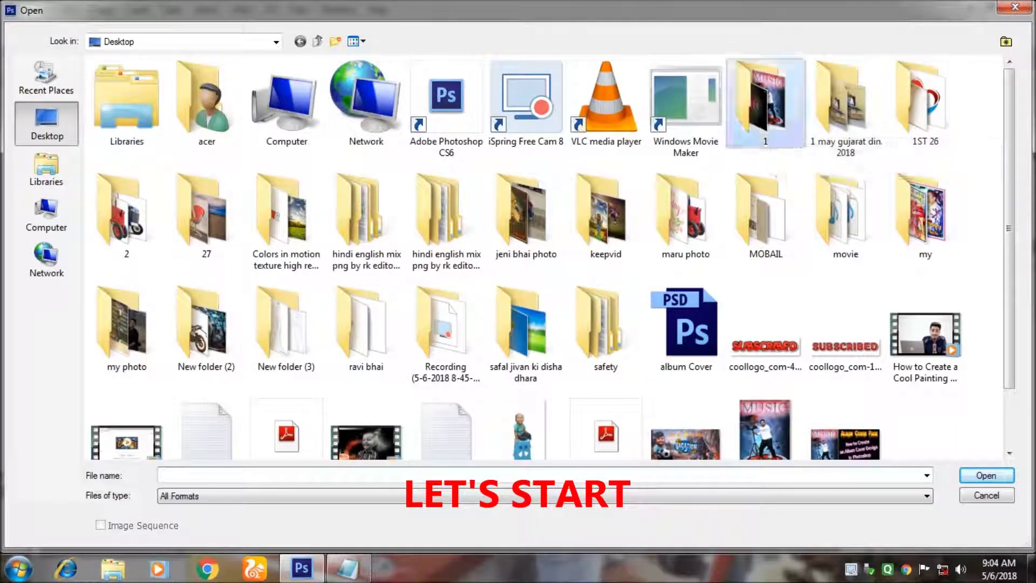
- In folder 1, switch to Extra large icons and select IMG_20180501_072357
double_click(765, 103)
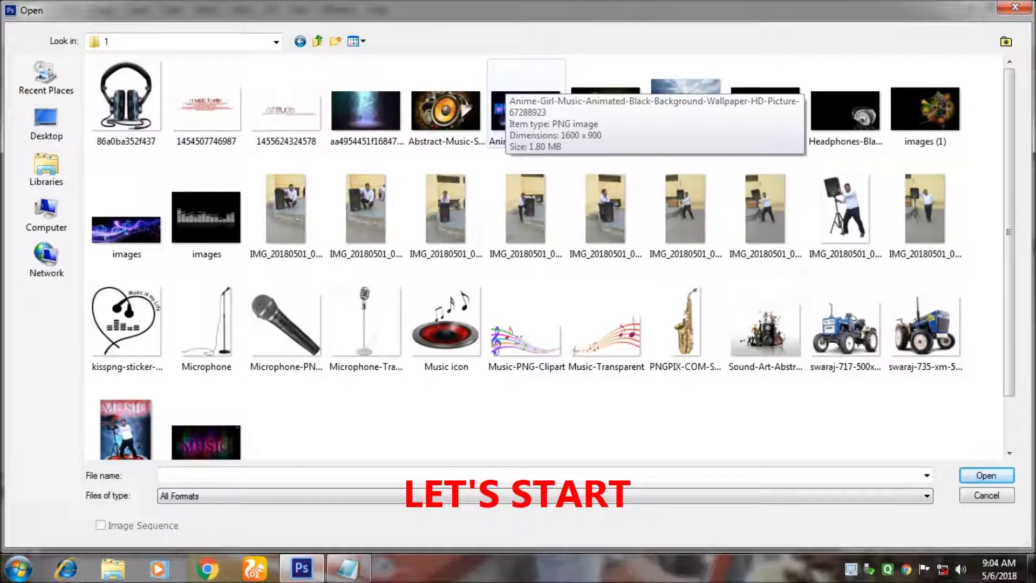
click(357, 41)
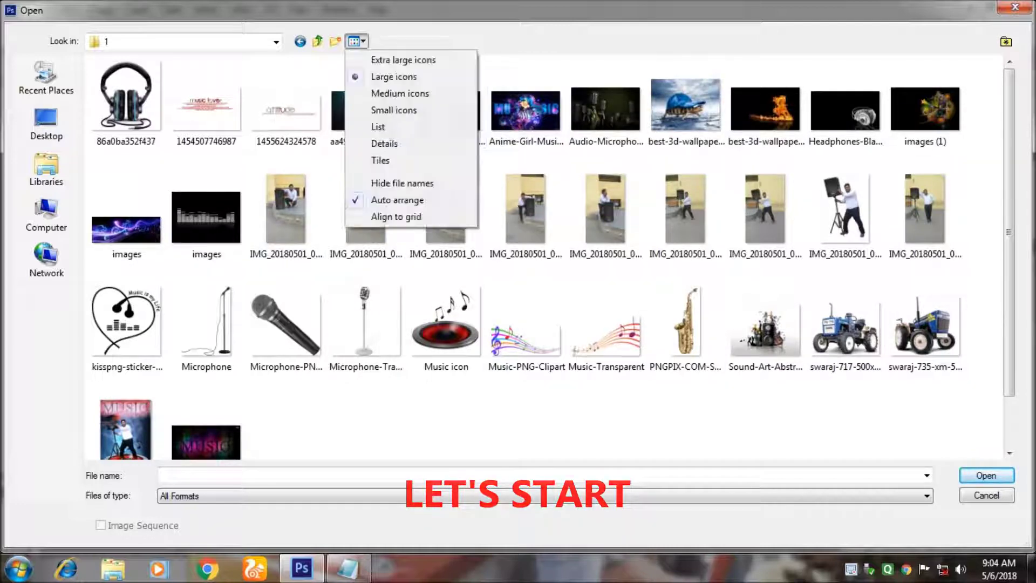
click(403, 60)
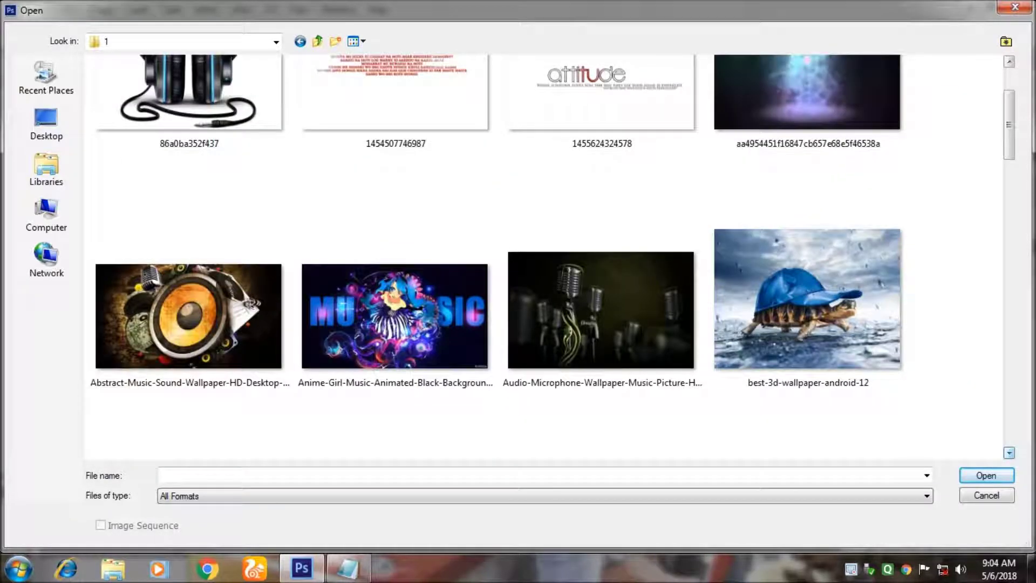
scroll(540, 253, down, 2)
scroll(540, 254, down, 2)
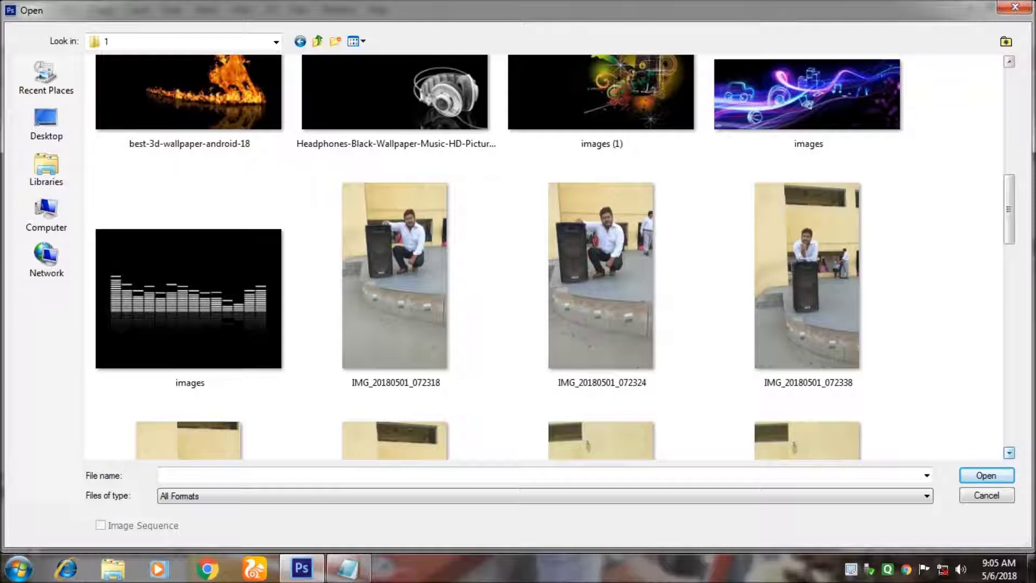
scroll(540, 254, down, 2)
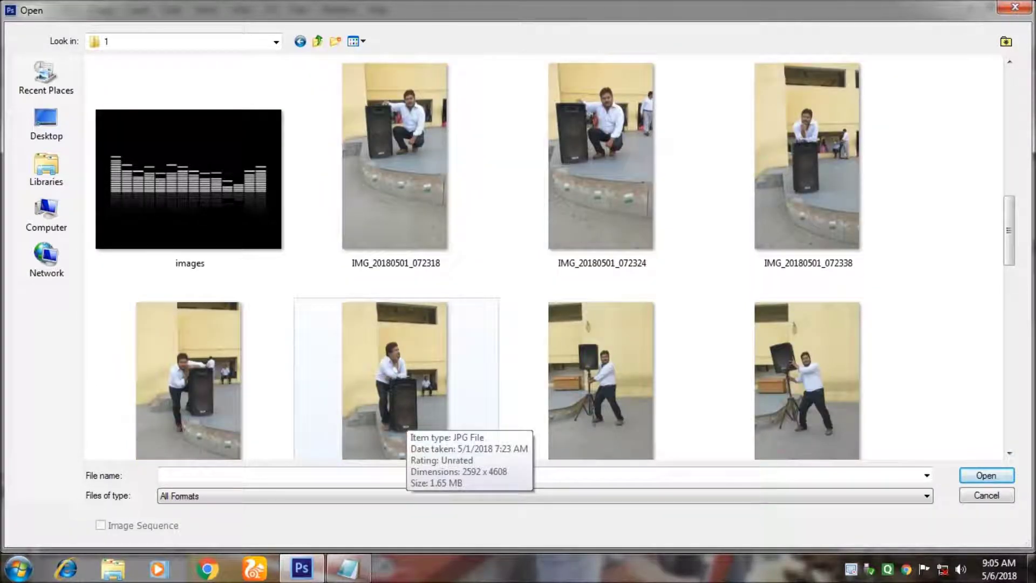
click(399, 419)
- Open the photo in Camera Raw with Exposure +0.60, Contrast -18 and Highlights -82
key(Return)
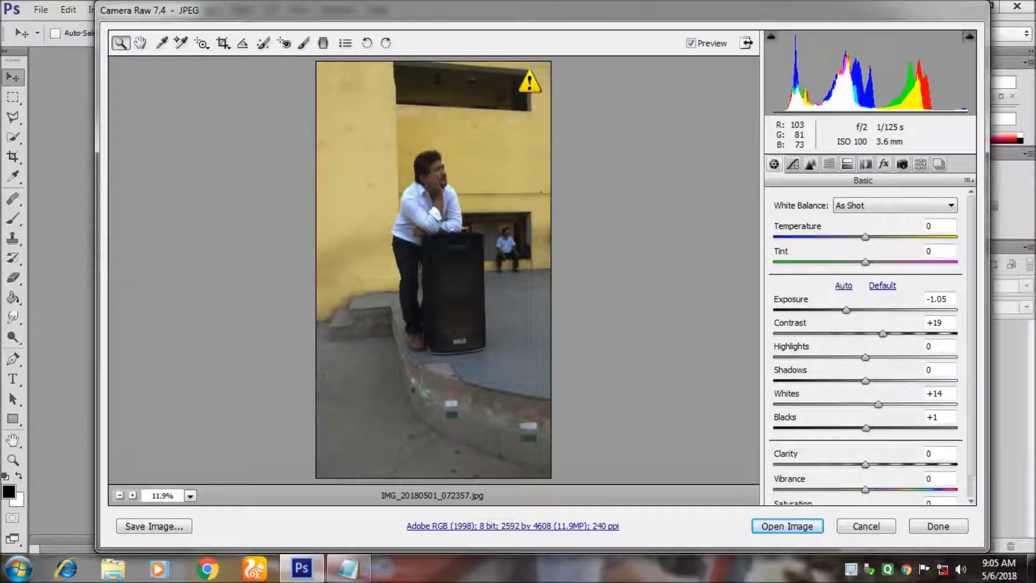
text(0.6)
key(Return)
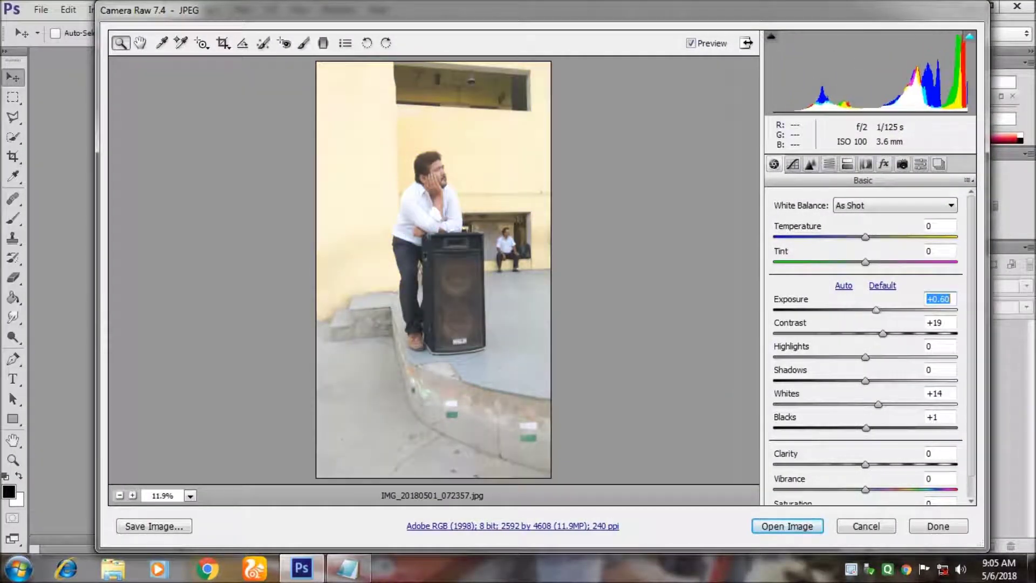
key(Tab)
text(-53)
key(Return)
text(-18)
key(Return)
text(-82)
key(Return)
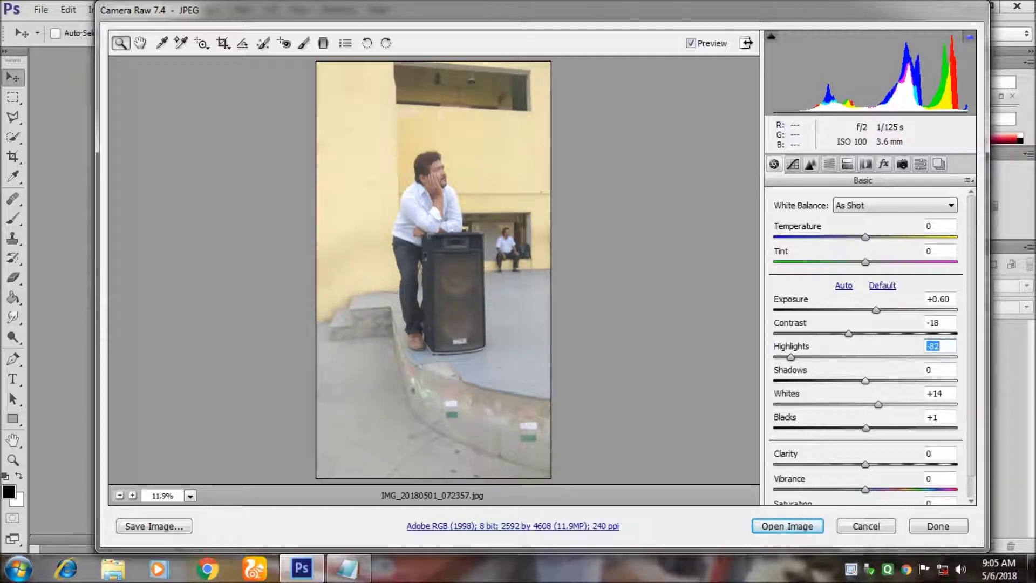
- Set Shadows -8, Whites -49, Blacks -24, Clarity +18 and Saturation +22
key(Tab)
text(38)
key(Return)
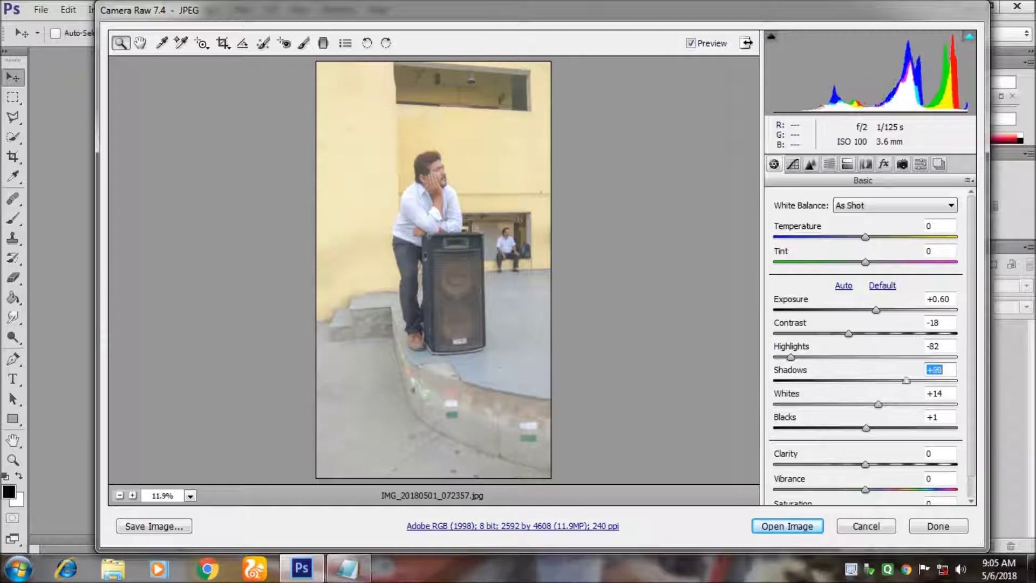
text(-16)
key(Return)
key(Tab)
text(-92)
key(Return)
text(-59)
key(Return)
key(Tab)
text(-17)
key(Return)
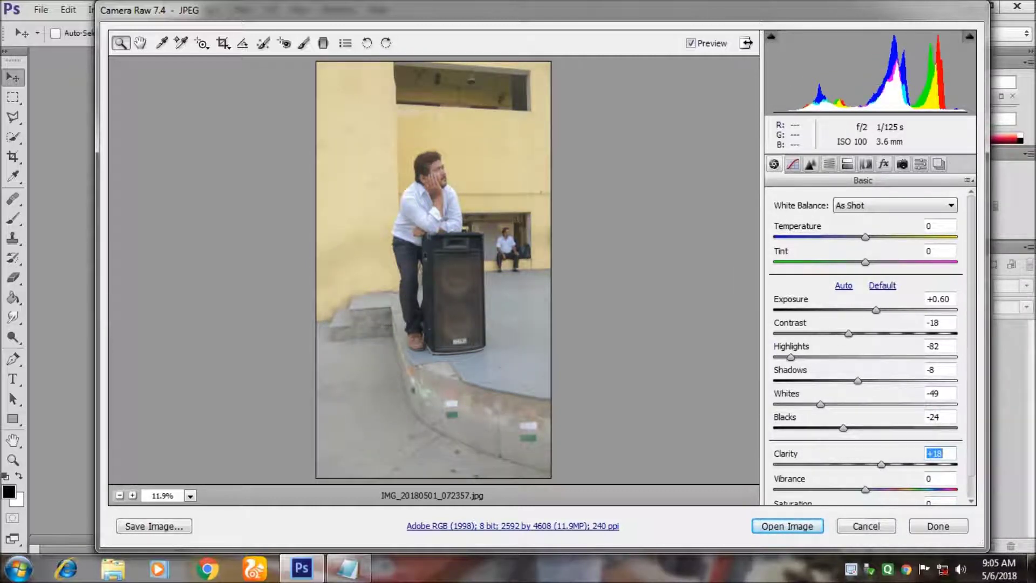
scroll(863, 345, down, 1)
text(46)
key(Return)
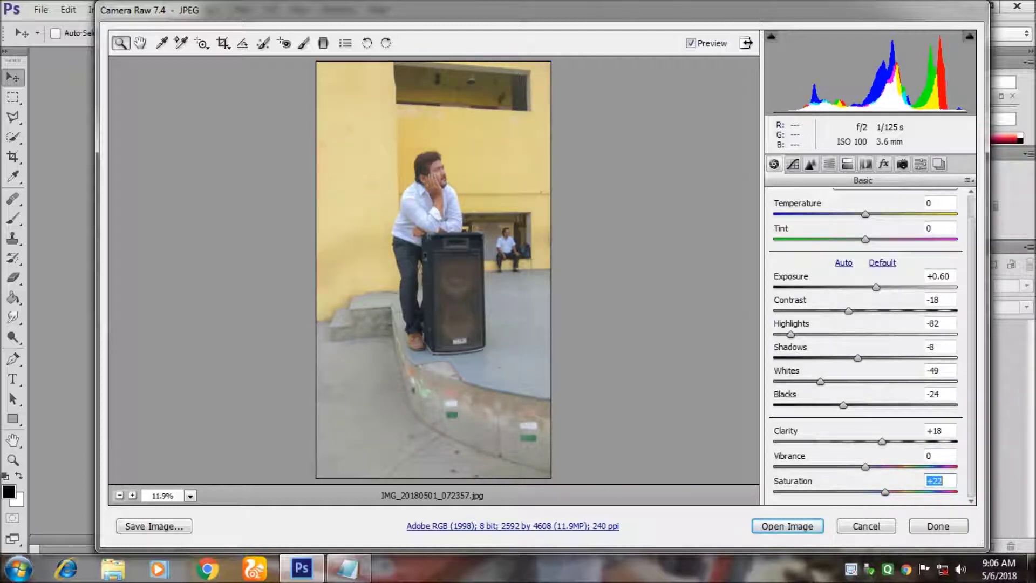
- Set the parametric tone curve to Highlights +9, Lights +13, Shadows +48, and close Camera Raw
click(793, 164)
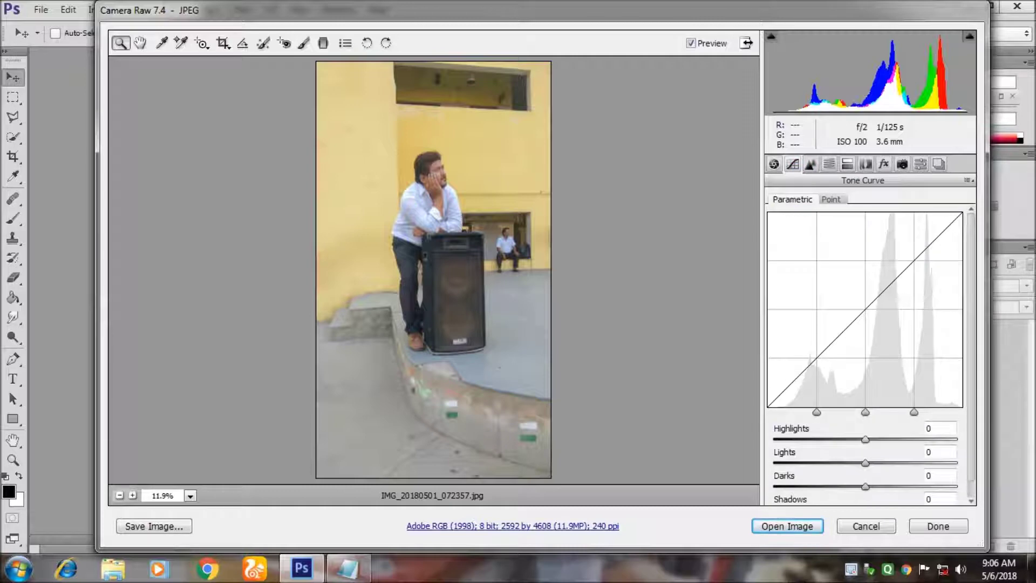
text(14)
key(Return)
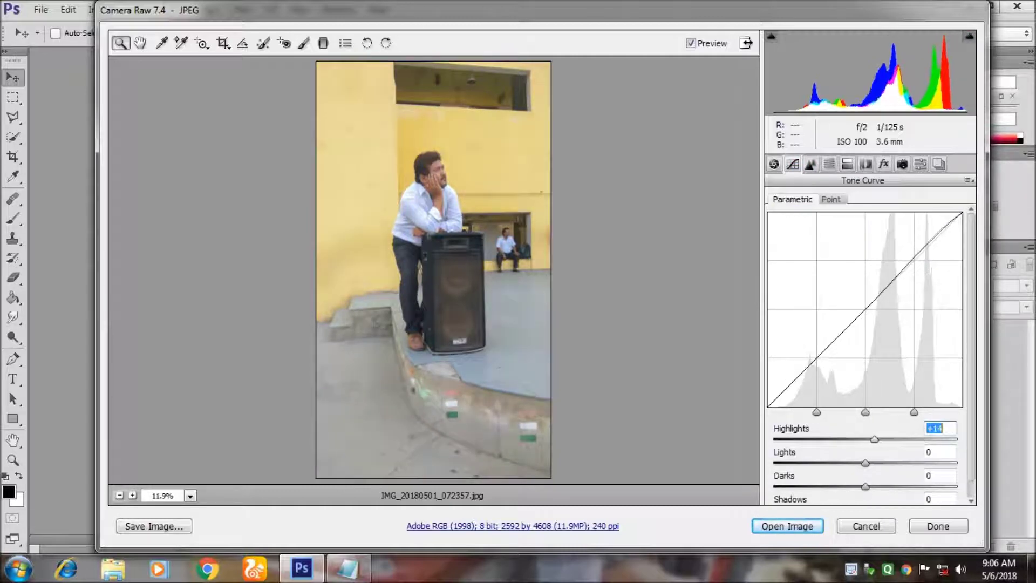
key(Tab)
key(Up)
key(Up)
key(Up)
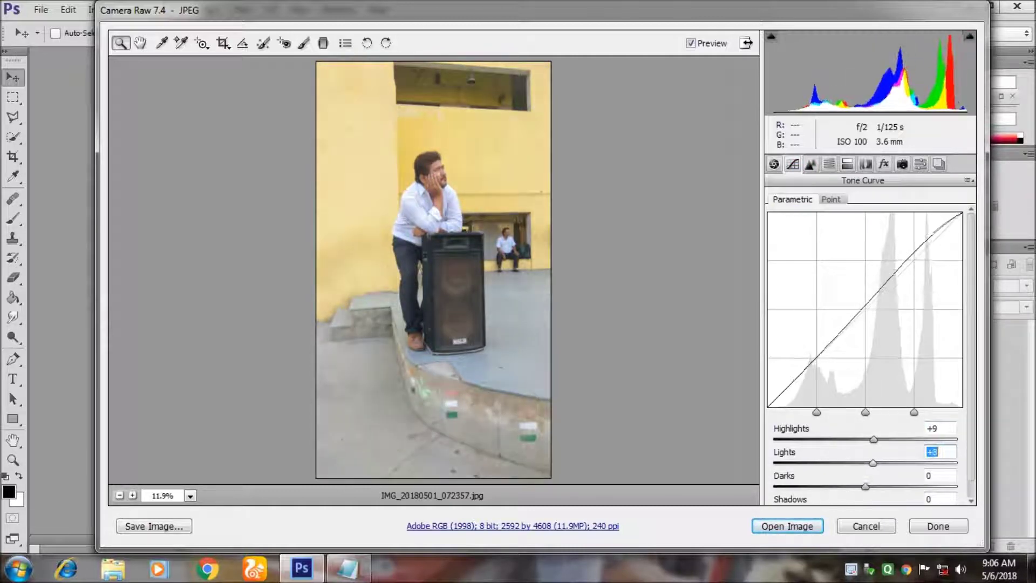
key(Up)
key(Up)
key(Up)
key(Tab)
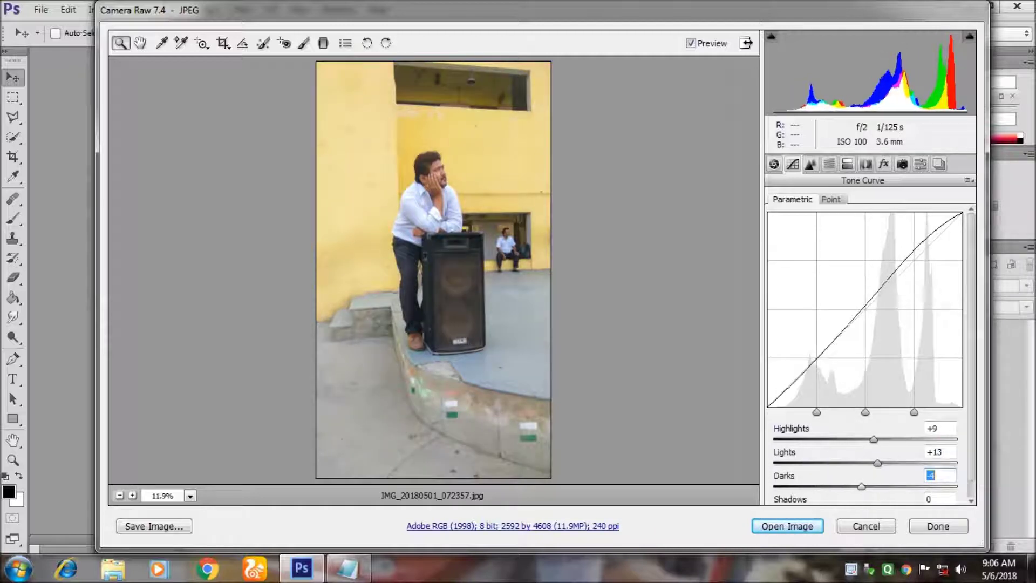
key(Tab)
key(Up)
key(Up)
key(Up)
key(Up)
key(Up)
key(Up)
key(Up)
key(Up)
key(Up)
key(Up)
key(Up)
key(Up)
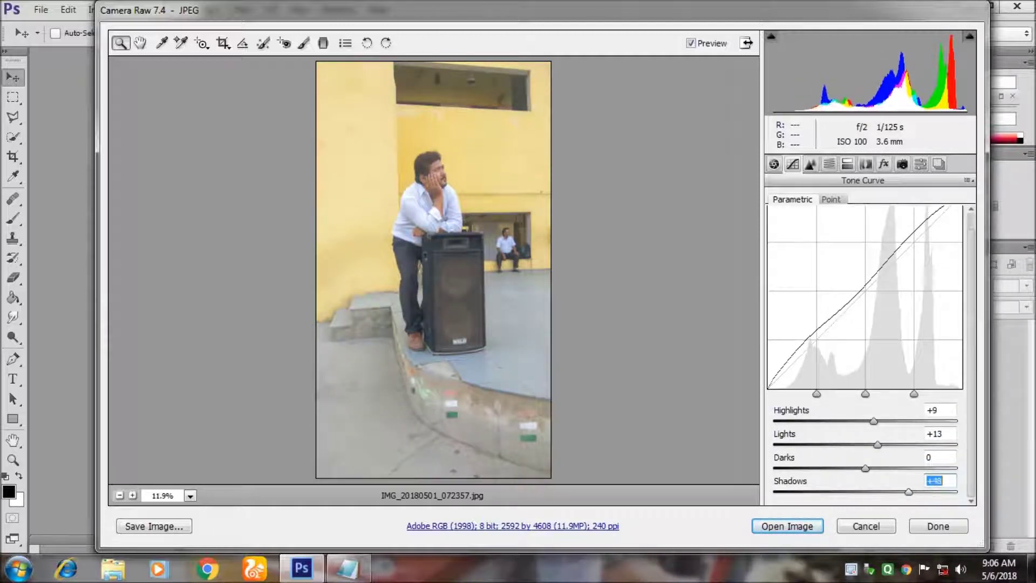
key(Return)
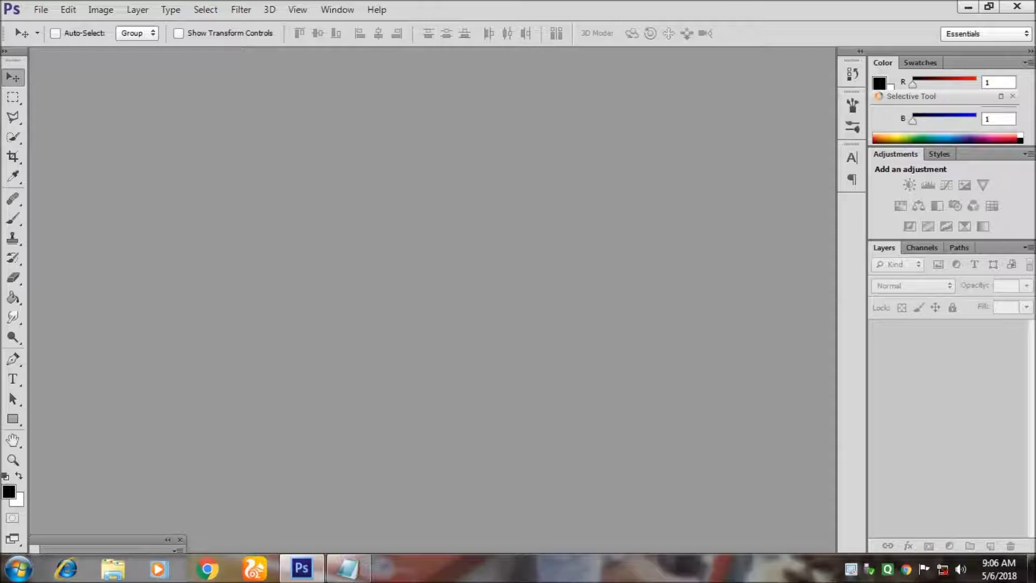
- Reopen IMG_20180501_072357 in Camera Raw
key(alt+f)
key(o)
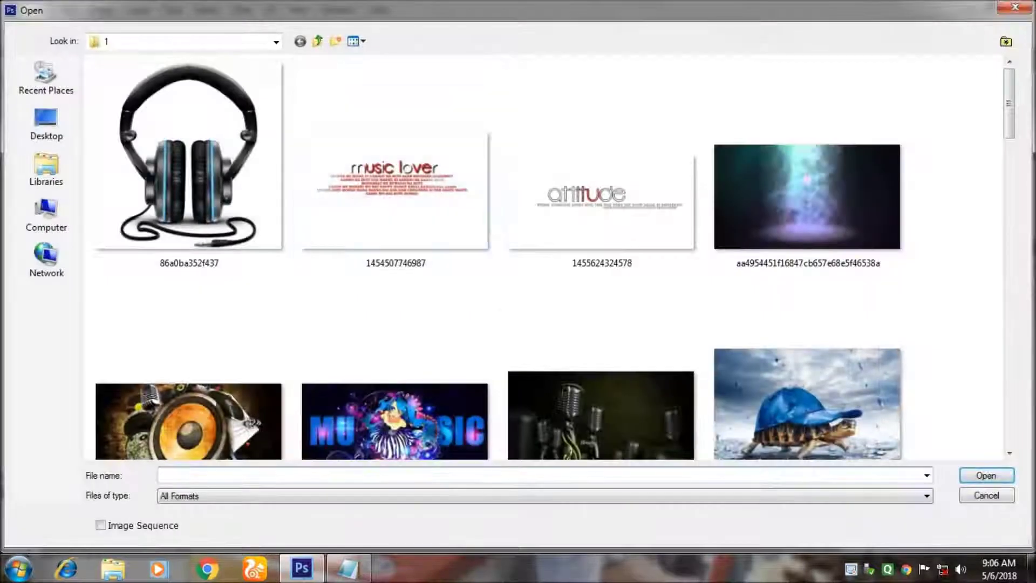
scroll(544, 257, down, 3)
scroll(545, 256, down, 5)
scroll(545, 256, up, 2)
scroll(544, 256, up, 2)
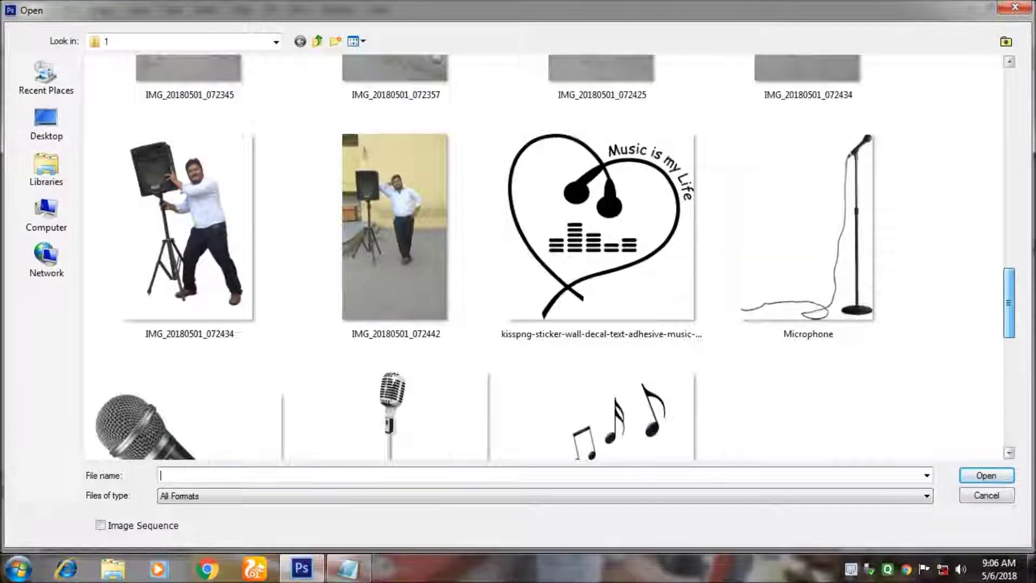
scroll(545, 256, up, 2)
scroll(545, 256, up, 1)
click(395, 162)
key(Return)
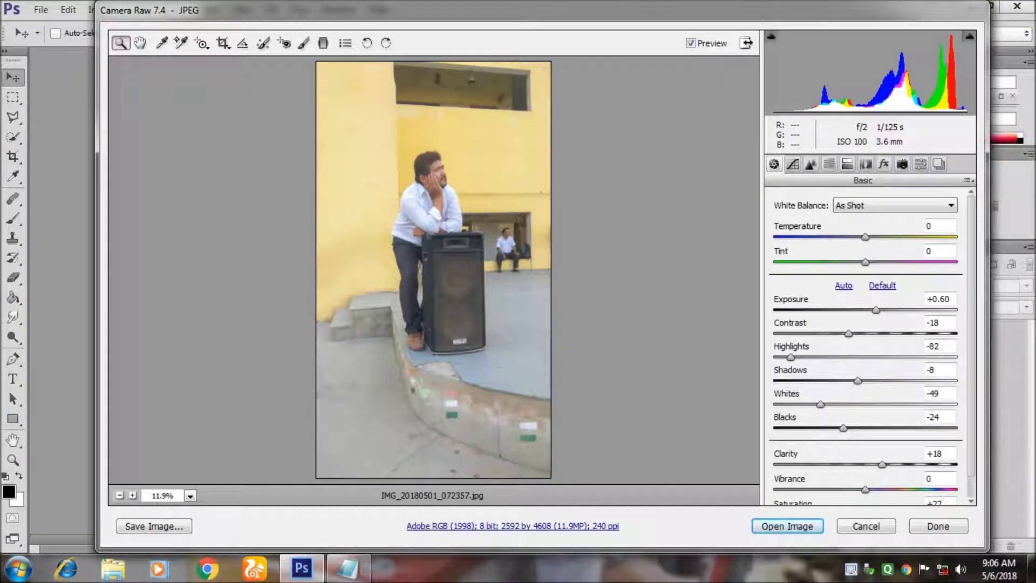
- Raise Contrast to +11, keeping exposure at +0.60, and open the image in Photoshop
key(Down)
key(Down)
key(Down)
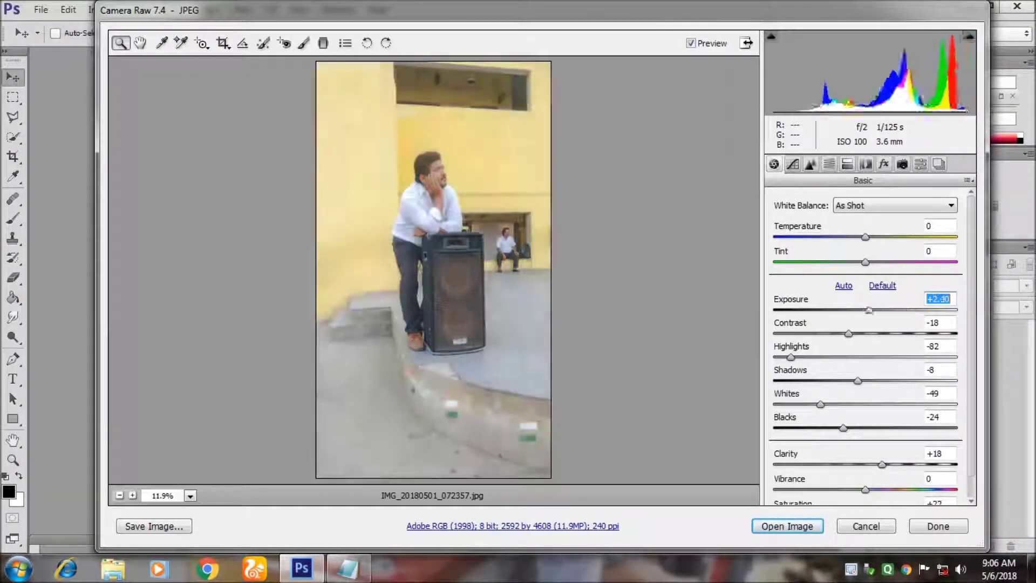
key(ctrl+z)
key(Tab)
key(Up)
key(Up)
key(Up)
key(Up)
key(Up)
key(Up)
key(Up)
key(Up)
key(Up)
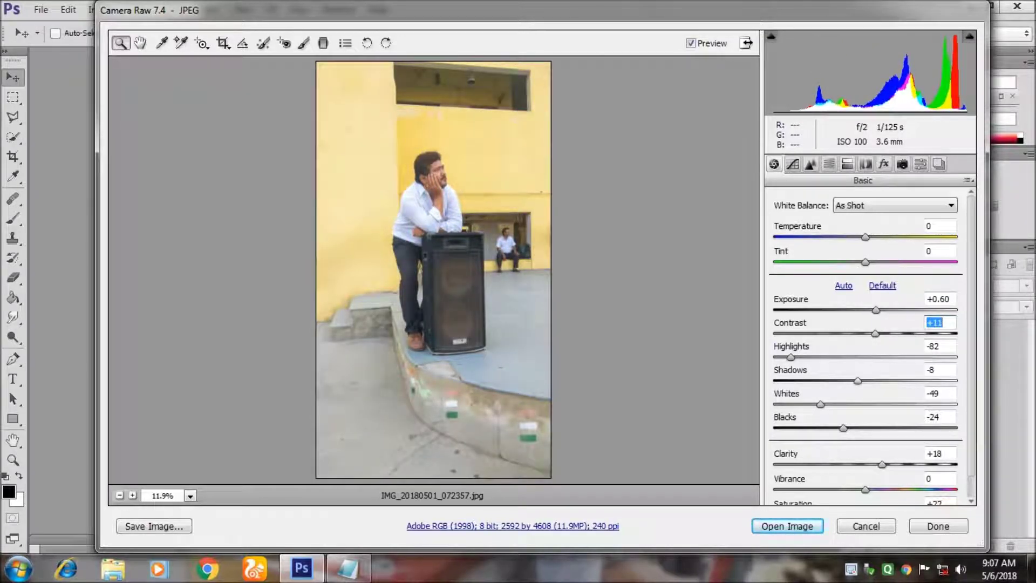
click(788, 526)
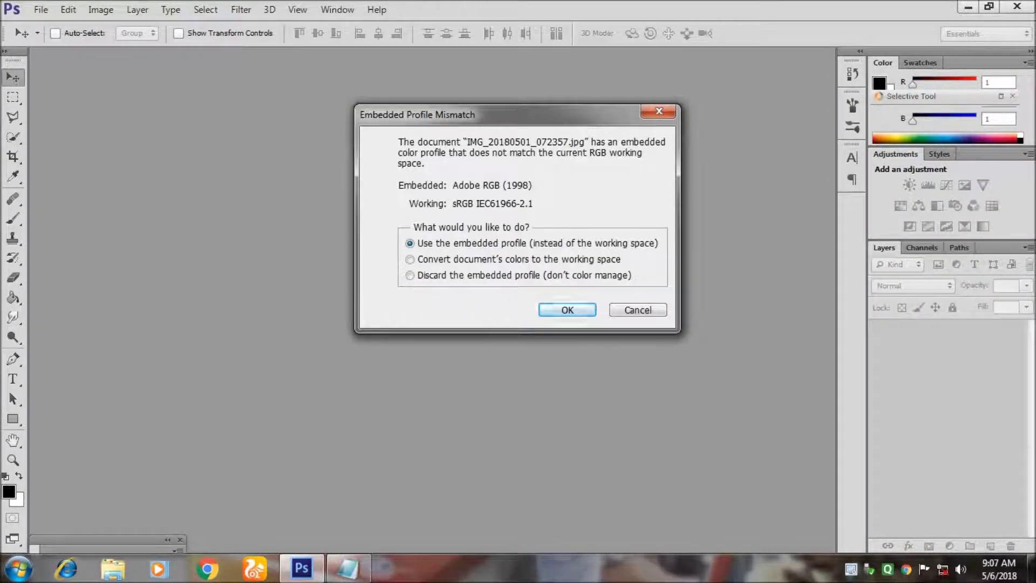
- Keep the embedded Adobe RGB profile and crop the photo tightly around the man and speaker
key(Return)
key(c)
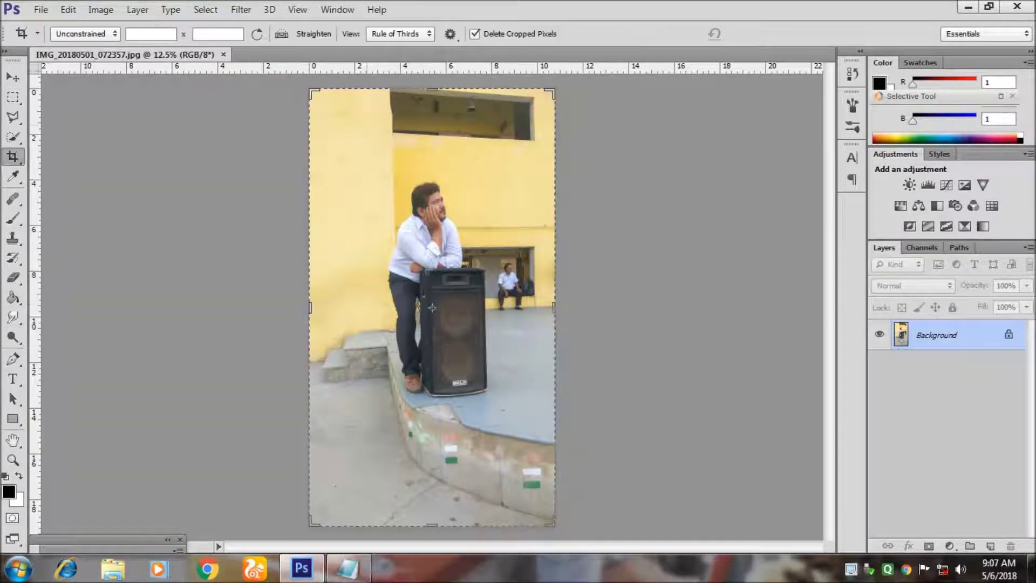
drag(432, 89, 432, 169)
drag(473, 523, 473, 391)
drag(554, 308, 496, 307)
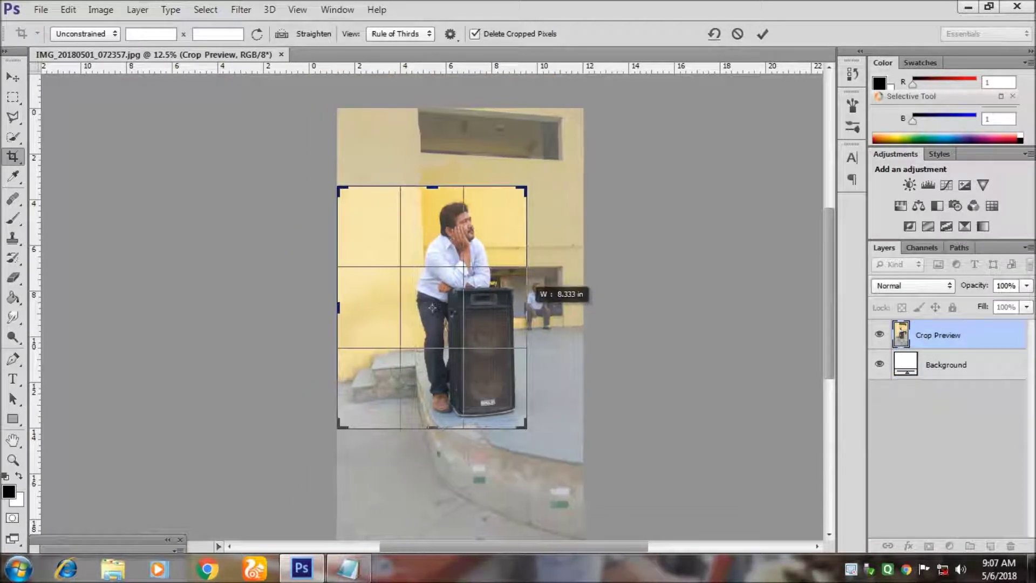
drag(338, 308, 406, 308)
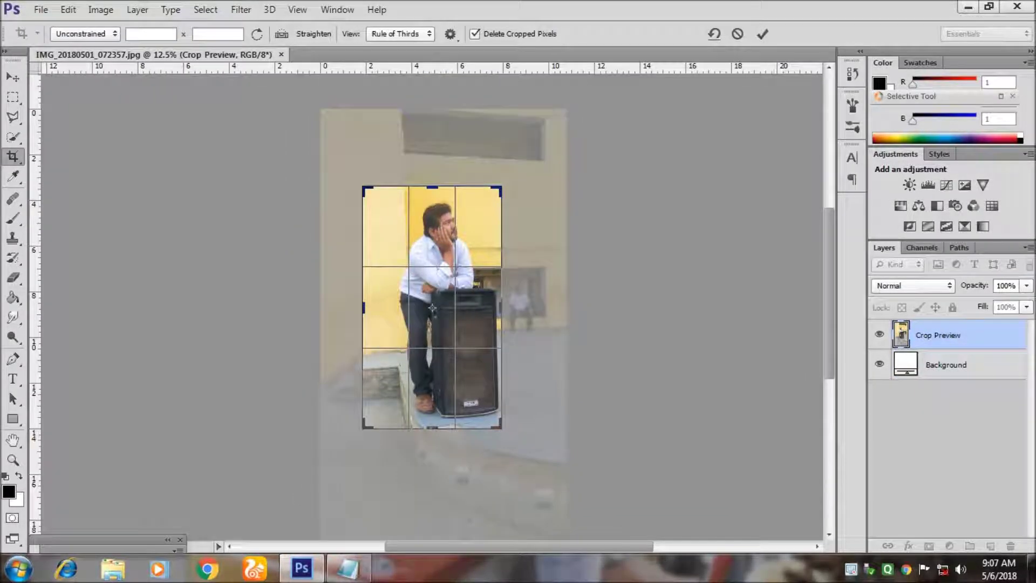
key(Return)
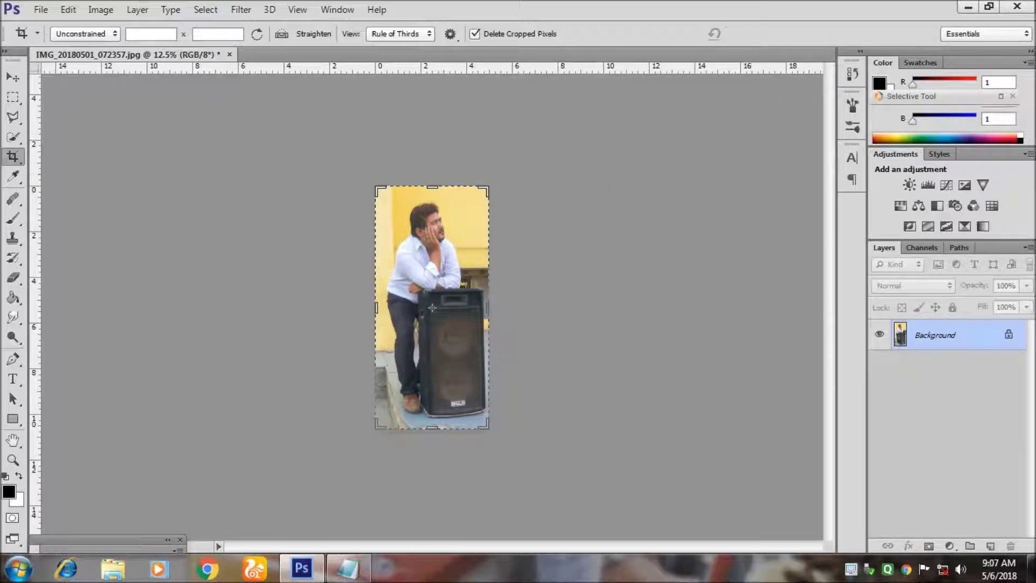
click(13, 77)
- Duplicate the photo layer and set the Quick Selection tool's brush size
key(ctrl+plus)
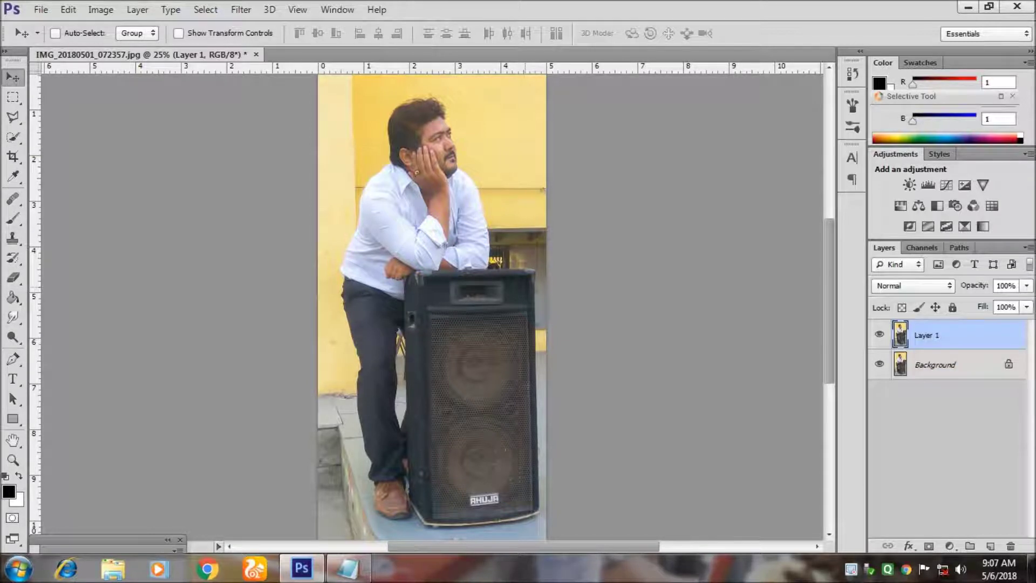
key(ctrl+j)
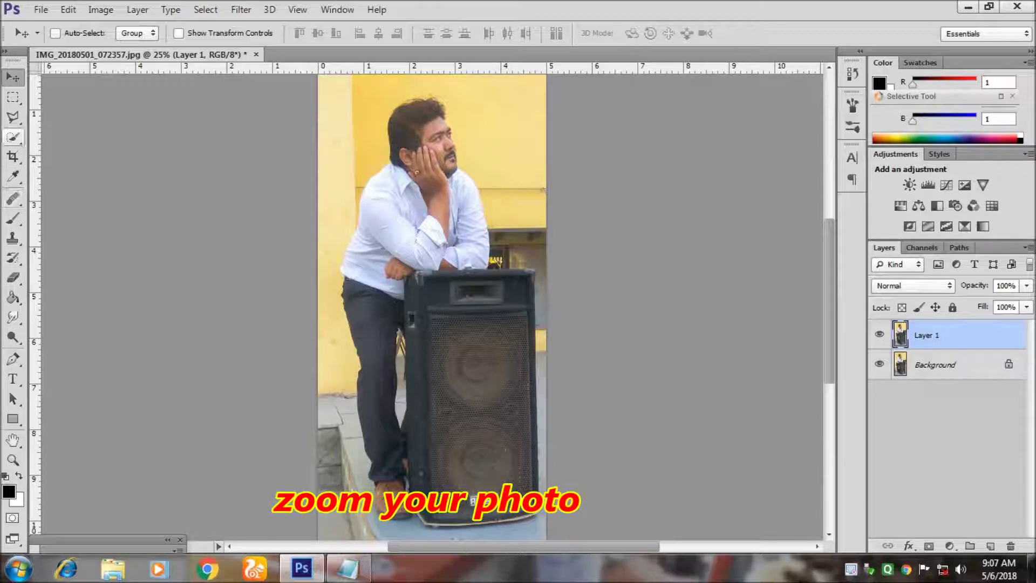
click(13, 137)
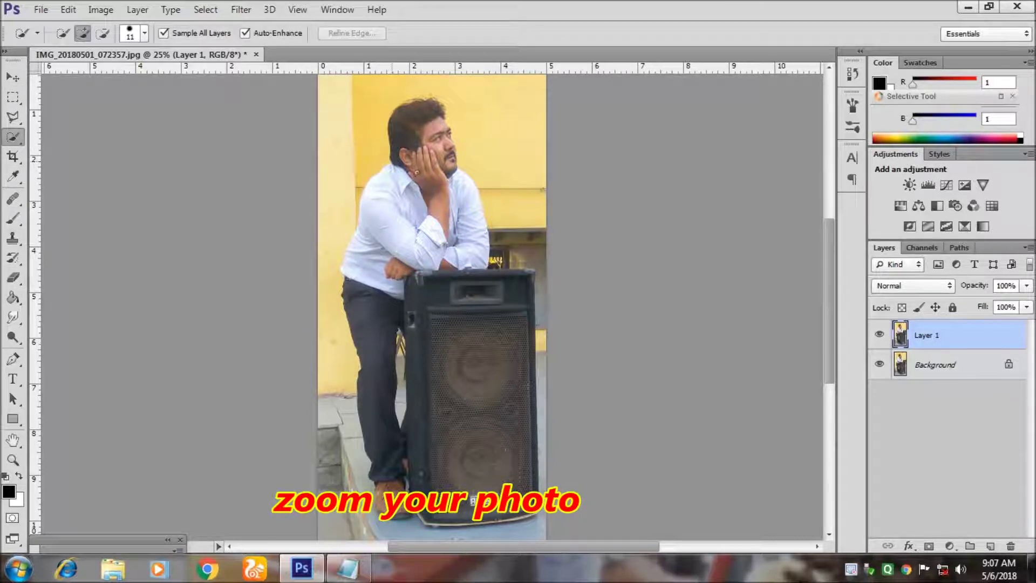
key(ctrl+plus)
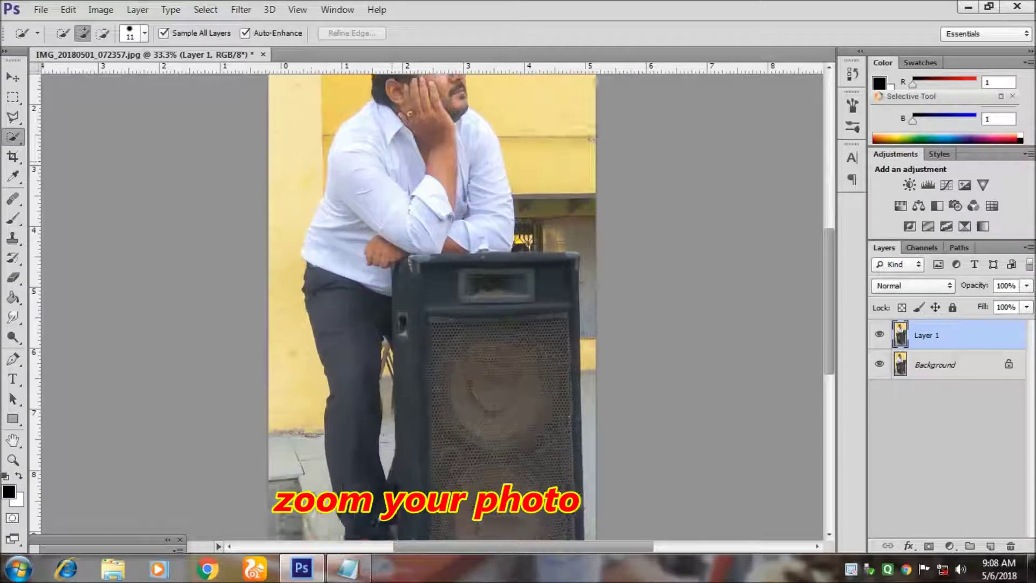
key(ctrl+plus)
key(ctrl+plus)
scroll(432, 302, up, 5)
scroll(432, 308, up, 3)
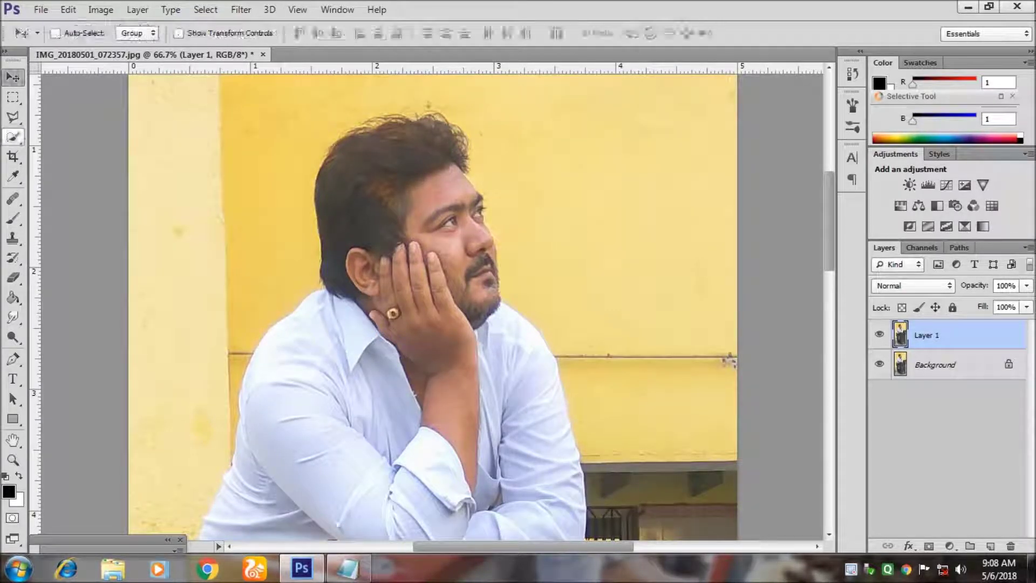
click(144, 33)
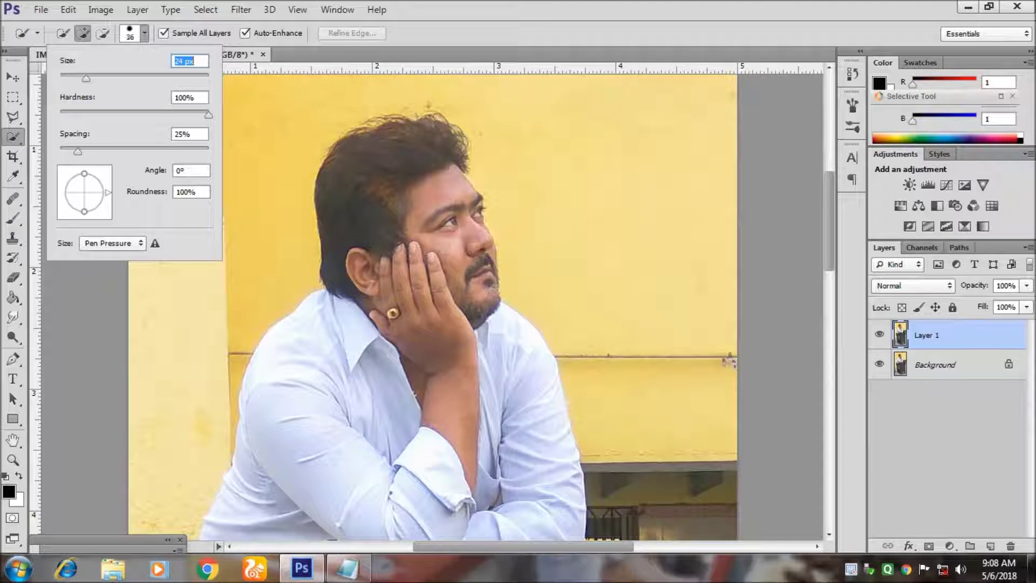
key(Return)
- Select the man's shoulders, sleeve and the speaker's top, front and grille
drag(345, 329, 281, 356)
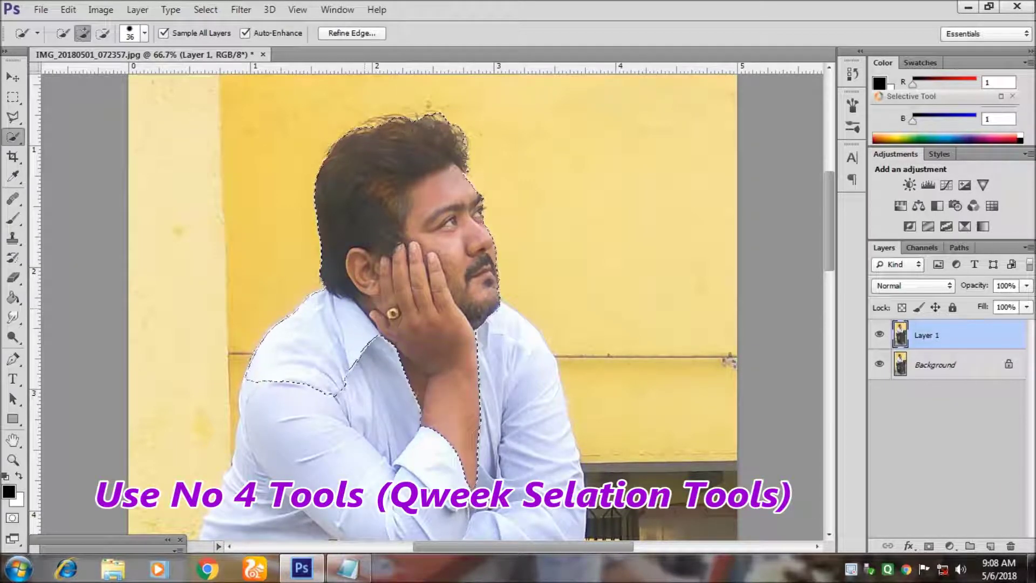
drag(518, 334, 540, 421)
drag(346, 421, 388, 459)
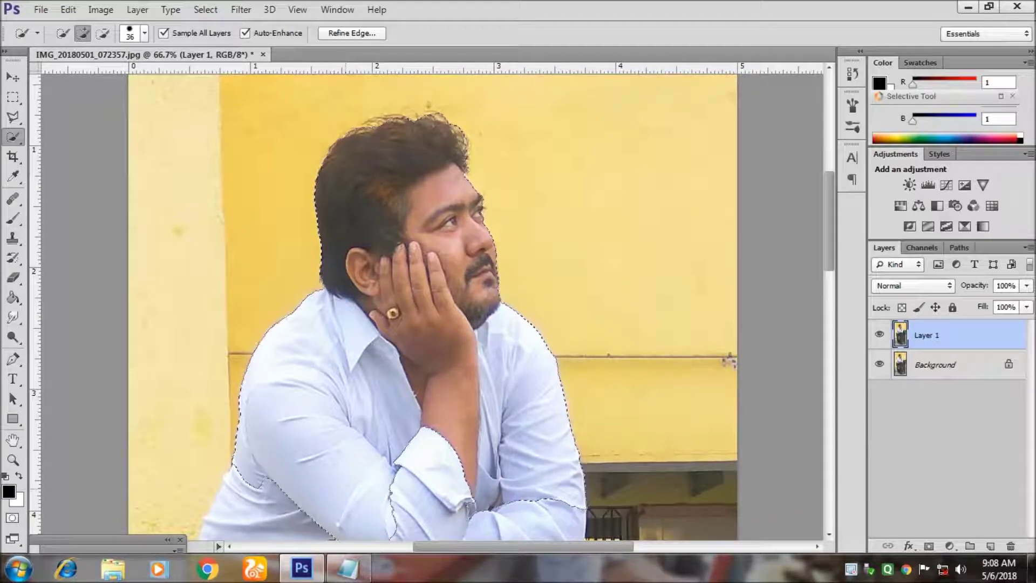
scroll(431, 307, down, 10)
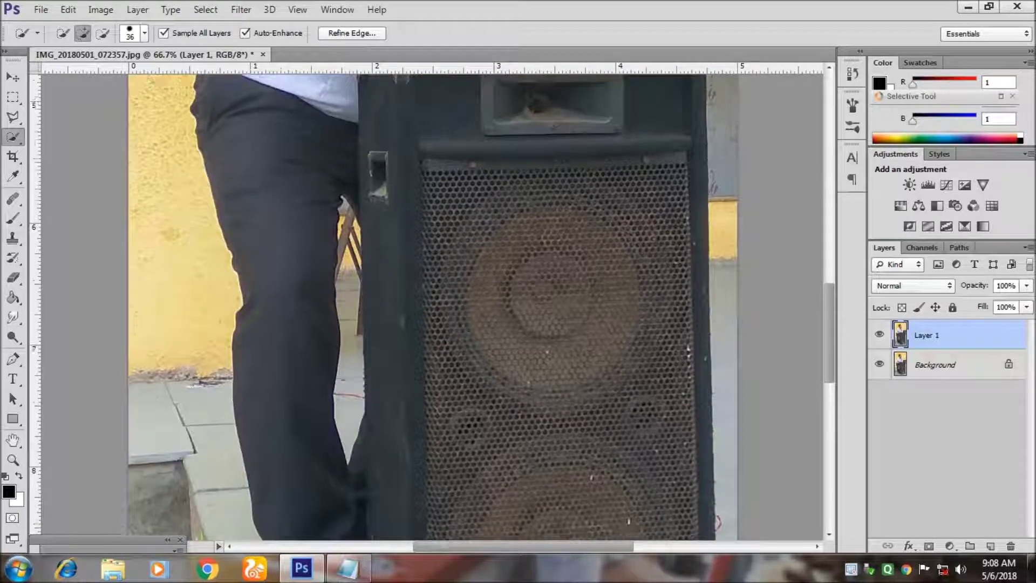
scroll(431, 308, up, 5)
drag(431, 226, 526, 323)
drag(475, 351, 685, 443)
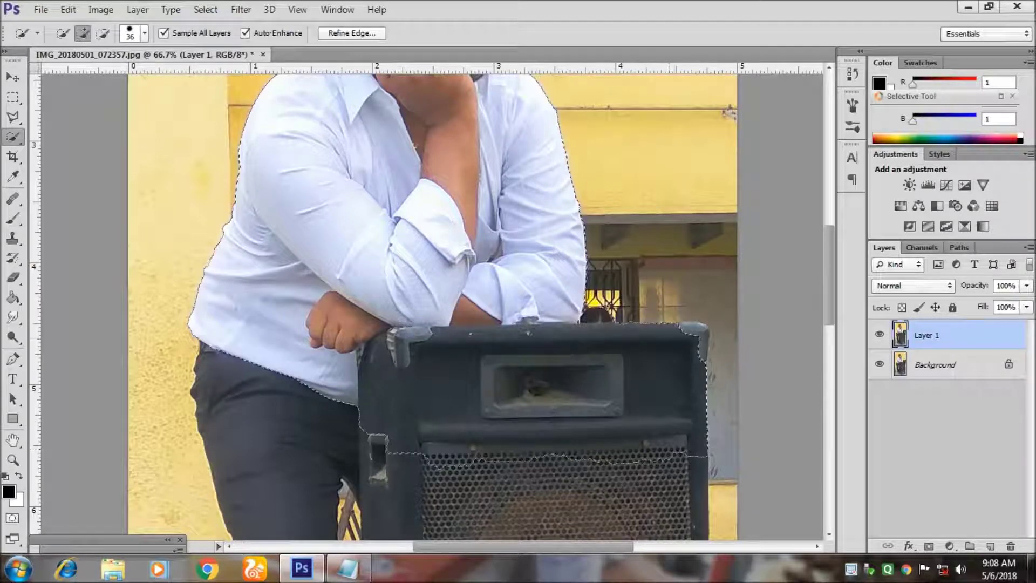
drag(513, 475, 648, 518)
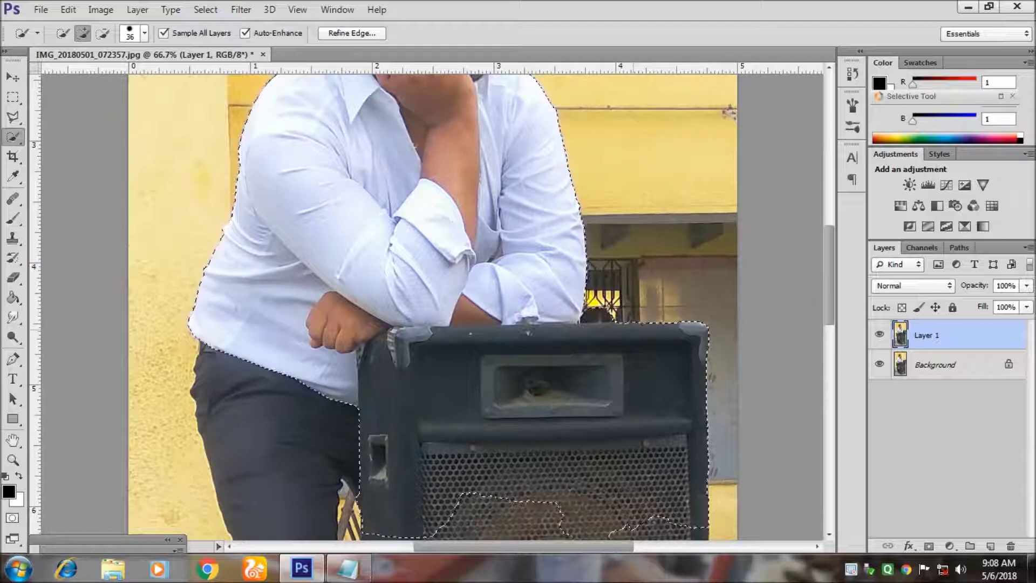
- Extend the selection over the speaker's bottom, its corner and the trouser leg
scroll(432, 302, down, 3)
scroll(431, 302, down, 1)
drag(485, 421, 621, 513)
scroll(540, 324, down, 5)
drag(389, 431, 675, 470)
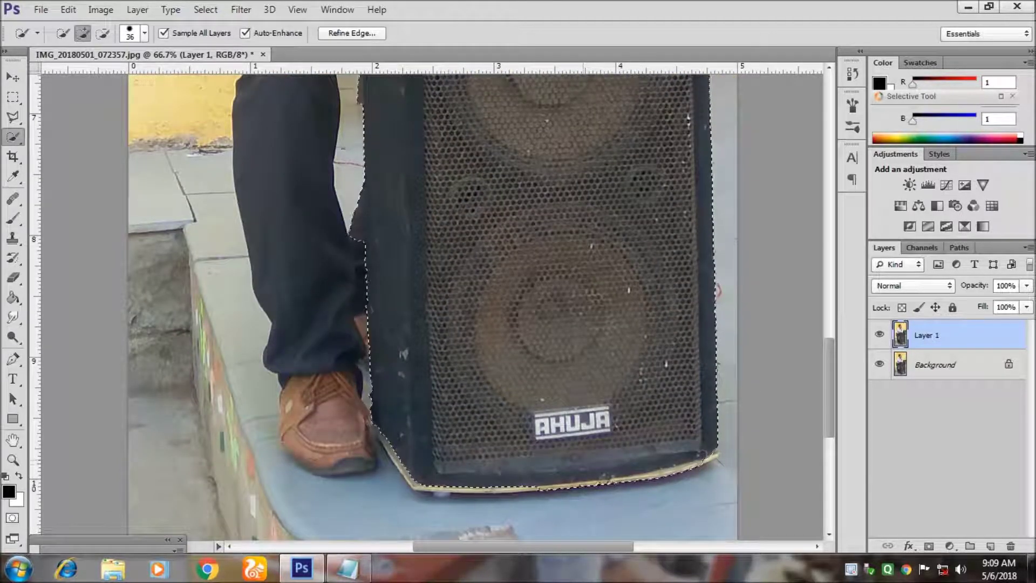
click(698, 474)
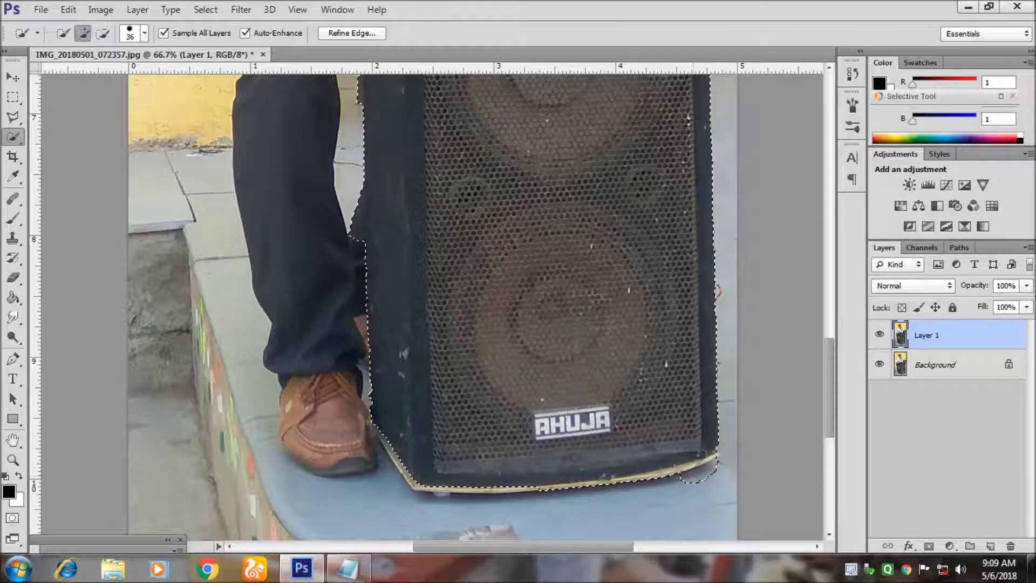
click(725, 447)
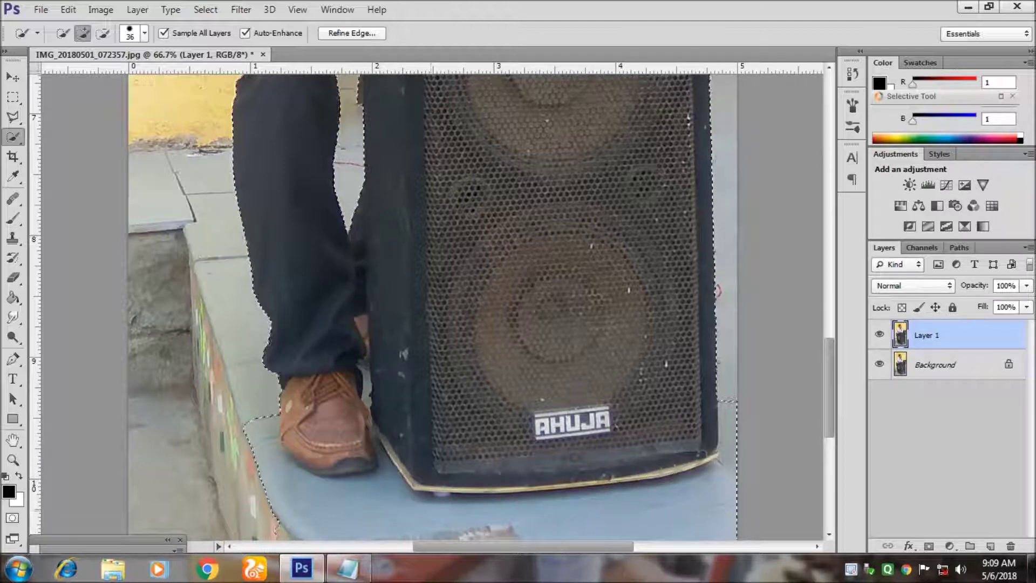
scroll(432, 313, down, 1)
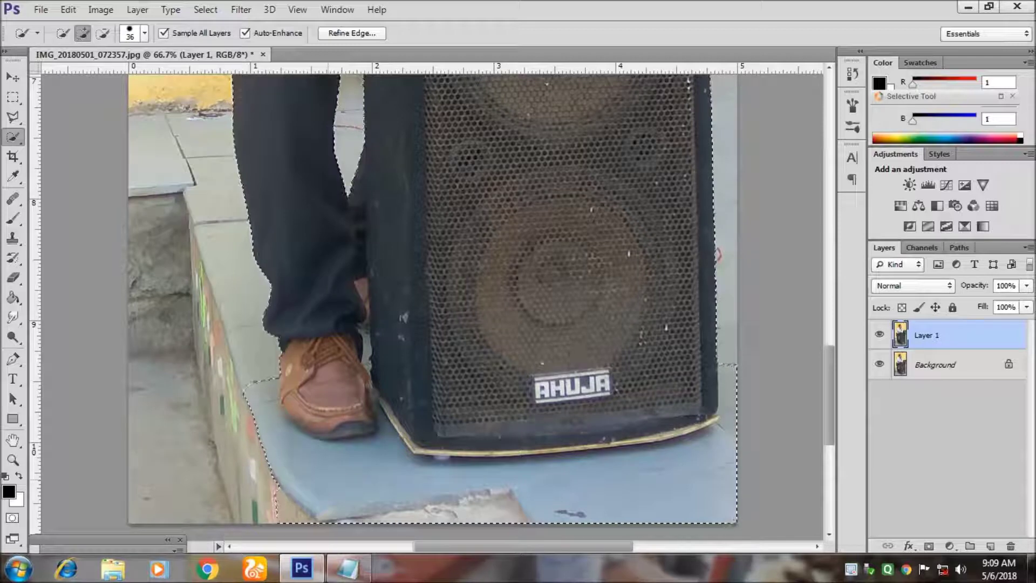
- Subtract the stray floor, then add back the shoe sole and the strip below the speaker
click(103, 33)
mouse_move(254, 400)
mouse_down()
mouse_move(302, 480)
mouse_move(410, 496)
mouse_move(593, 485)
mouse_up()
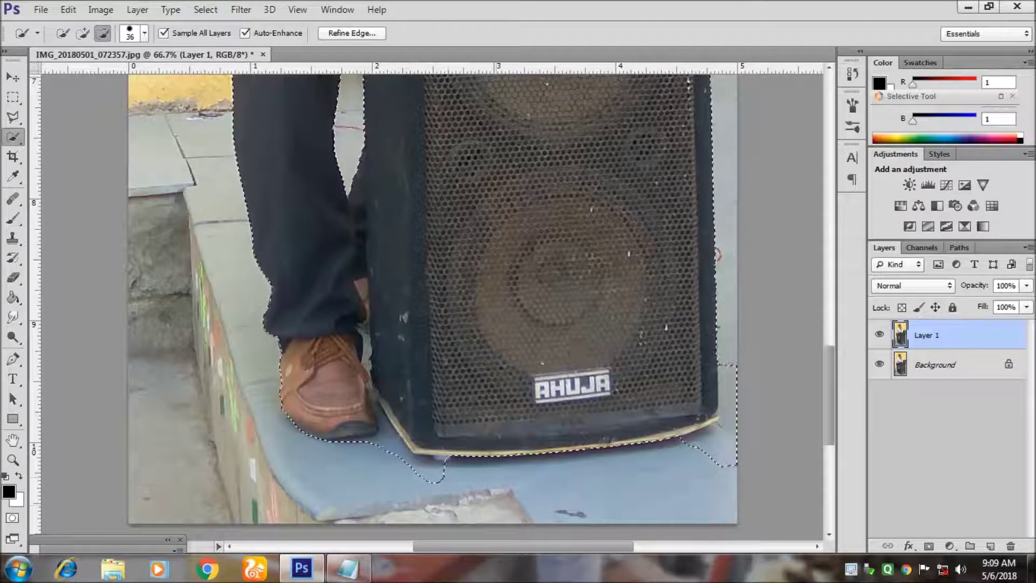
drag(345, 434, 377, 426)
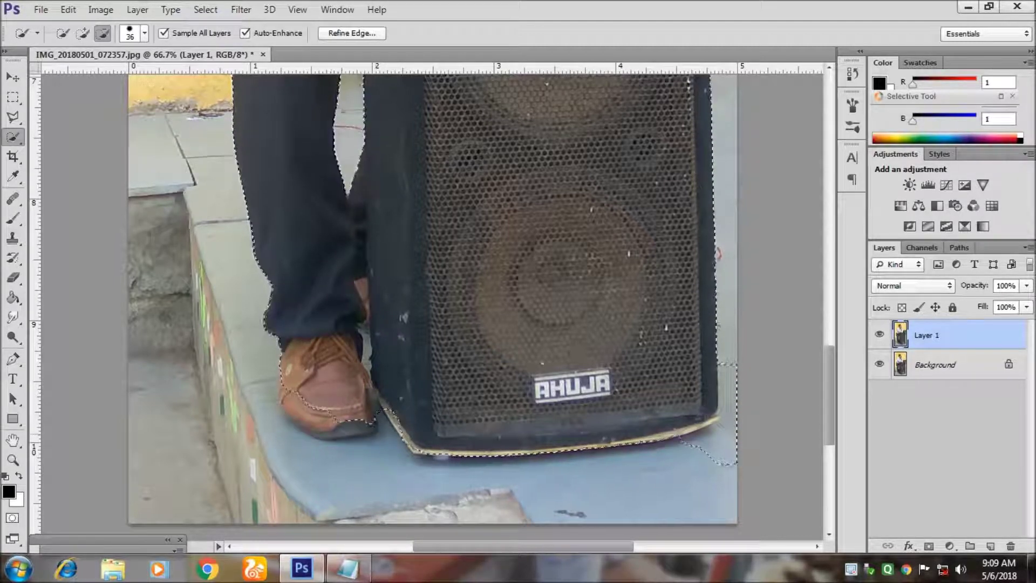
click(83, 33)
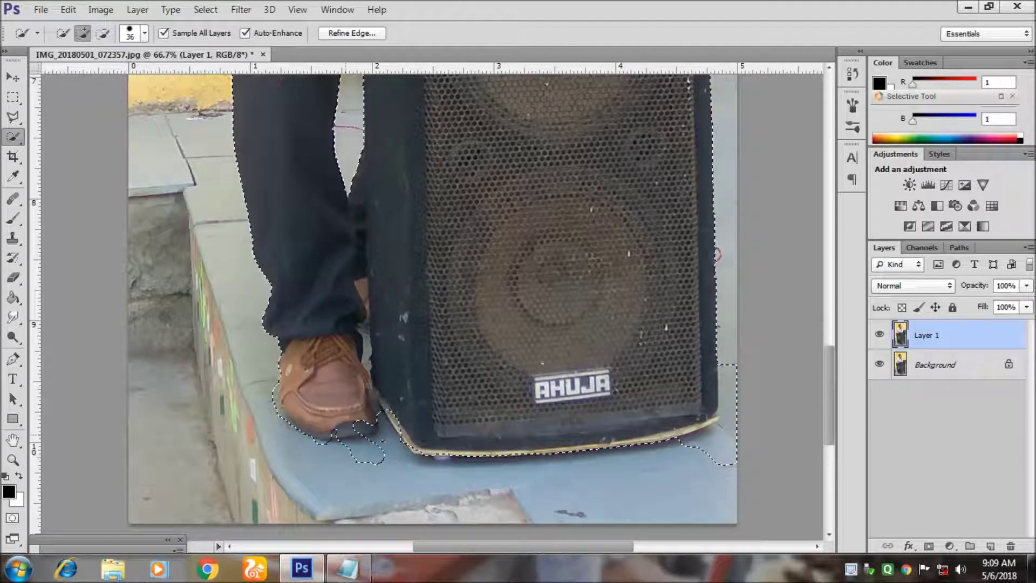
click(373, 429)
click(454, 465)
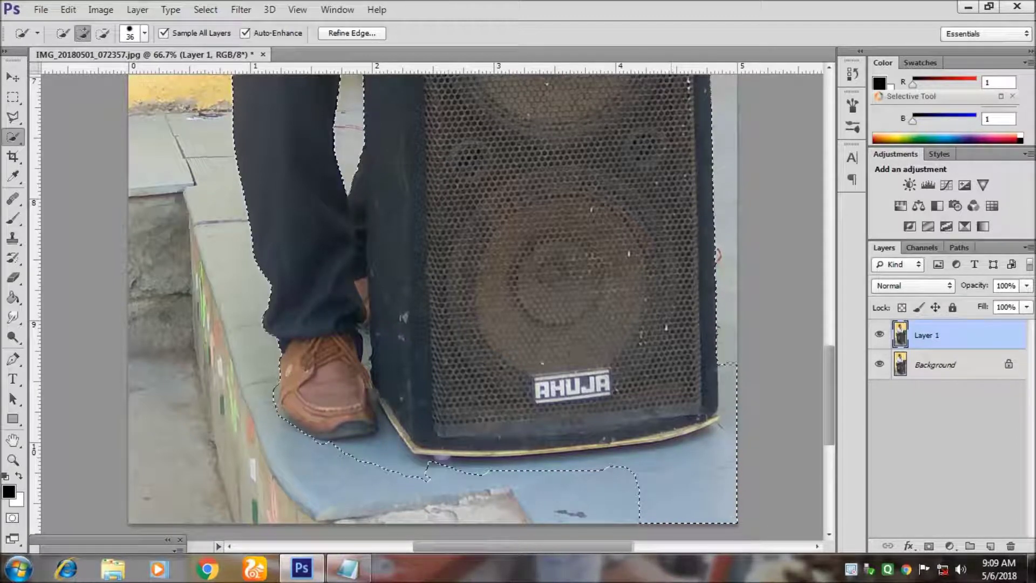
- Turn the selection into a layer mask on Layer 1
scroll(432, 302, up, 2)
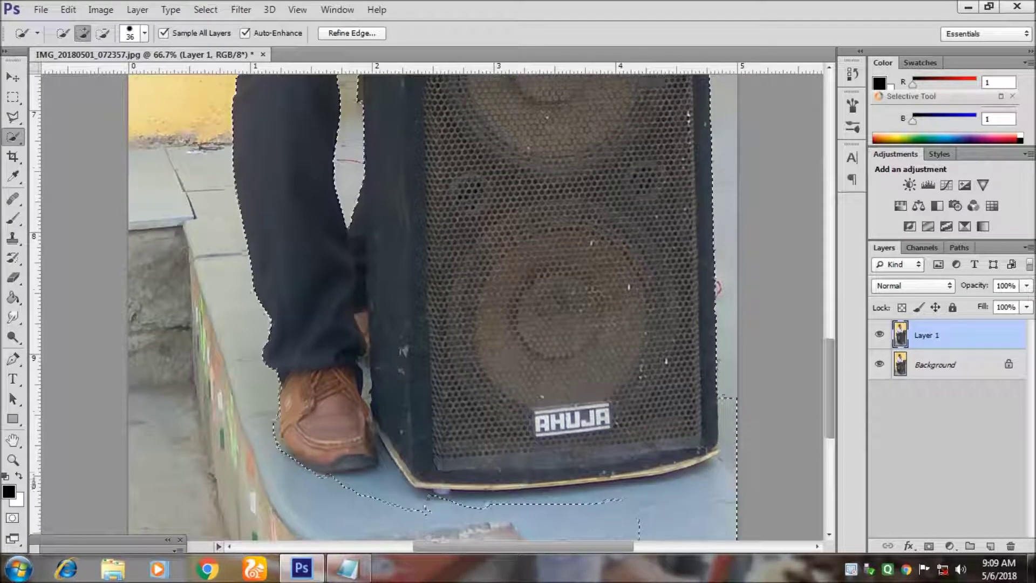
scroll(431, 302, down, 5)
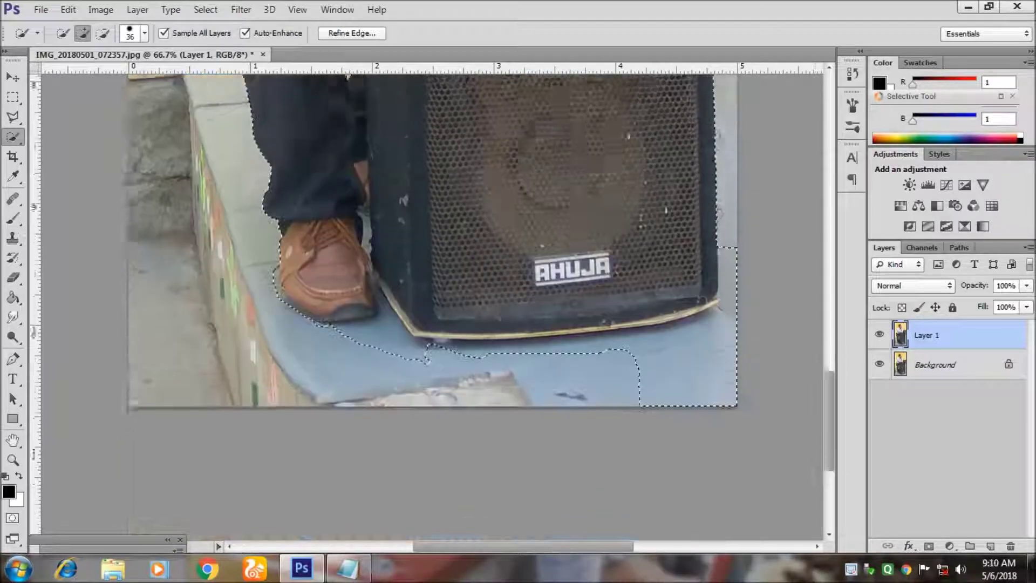
scroll(431, 302, up, 2)
scroll(432, 302, up, 10)
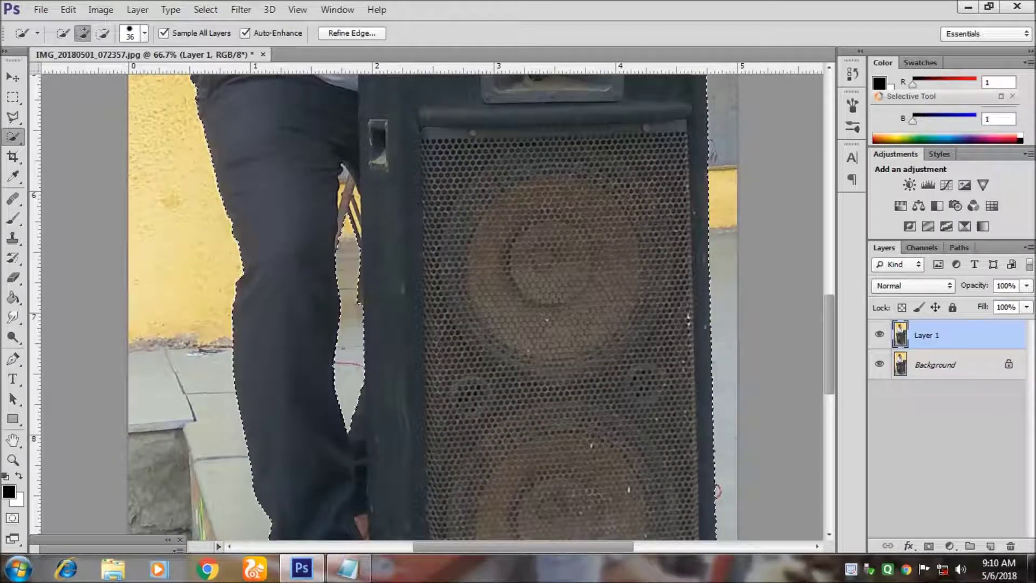
scroll(432, 302, up, 7)
scroll(431, 302, up, 20)
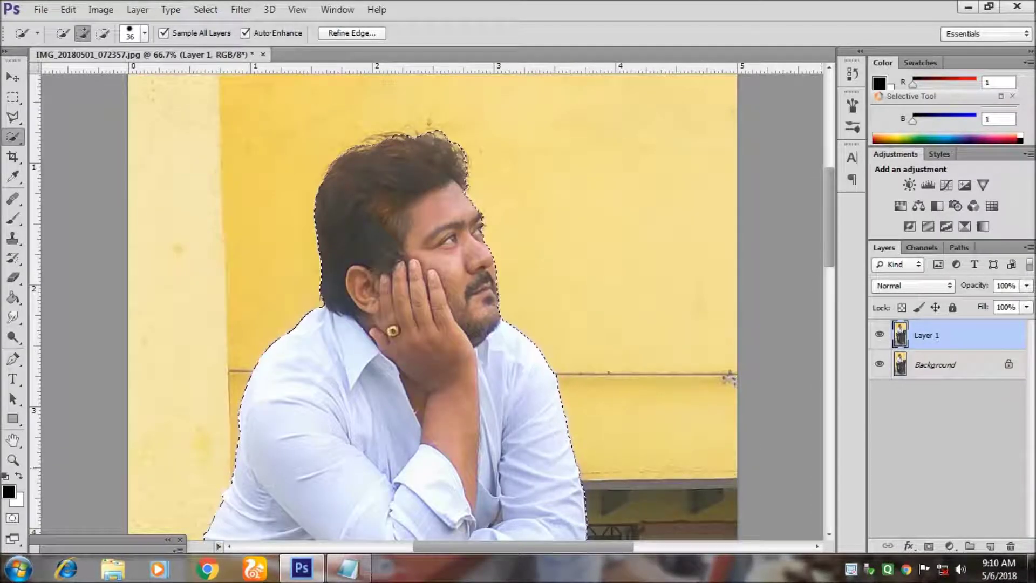
click(929, 546)
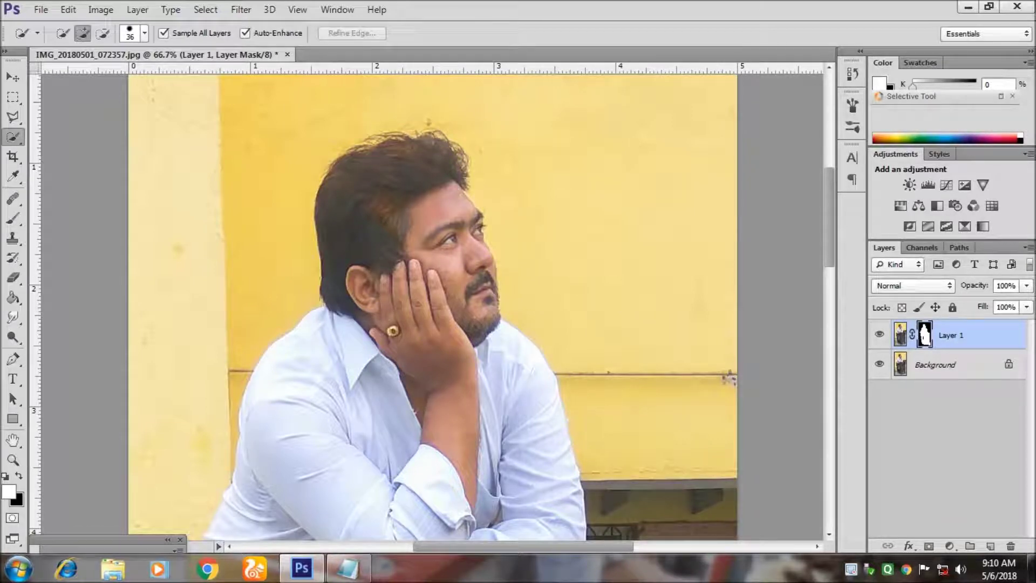
- Hide the Background layer and bring up Refine Mask for Layer 1's mask
click(880, 365)
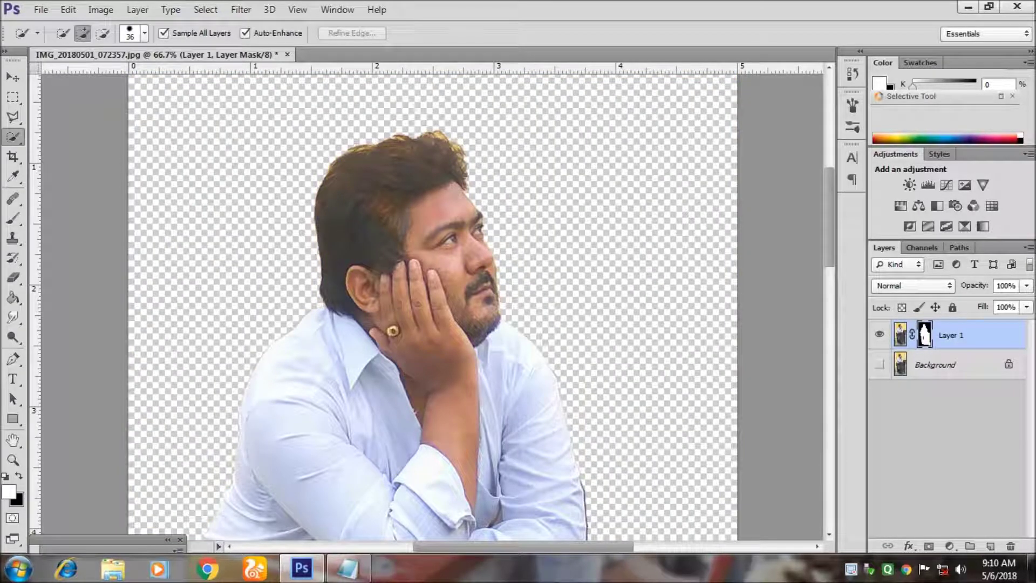
right_click(934, 334)
key(Escape)
right_click(924, 326)
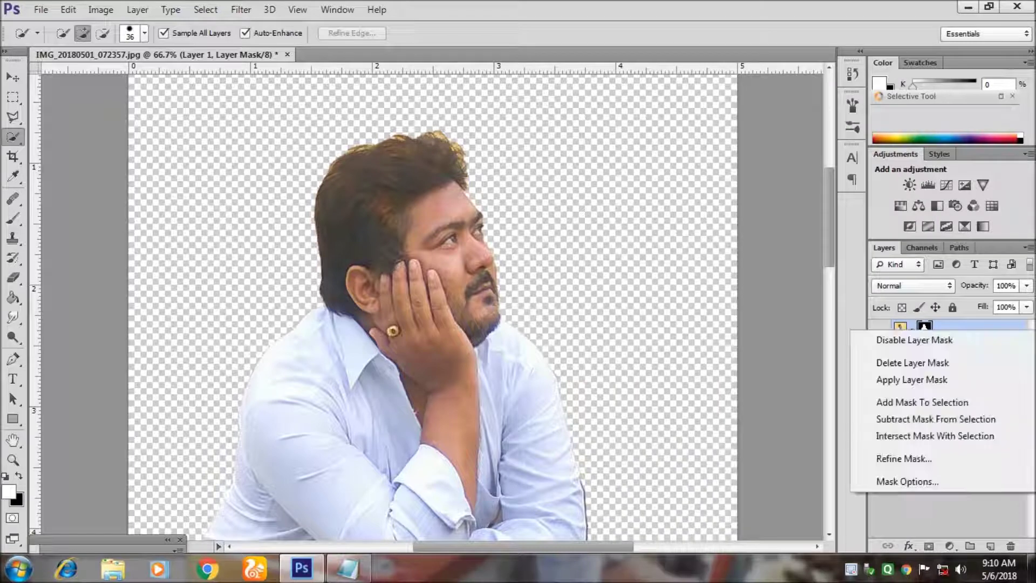
click(903, 458)
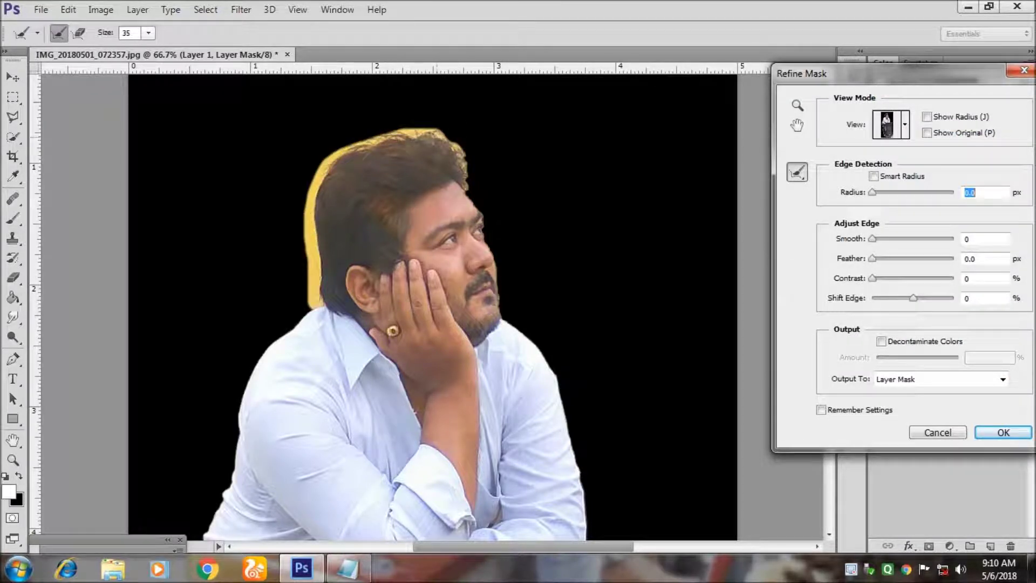
- Paint the hair edges with Refine Radius and apply the refined mask
drag(315, 305, 445, 133)
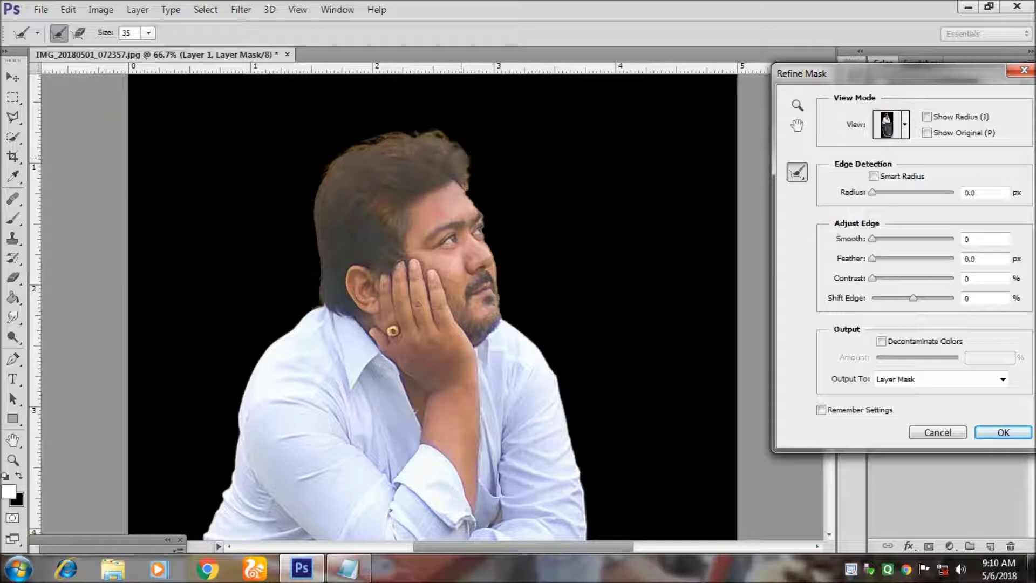
mouse_move(474, 195)
mouse_down()
mouse_move(499, 240)
mouse_move(504, 308)
mouse_up()
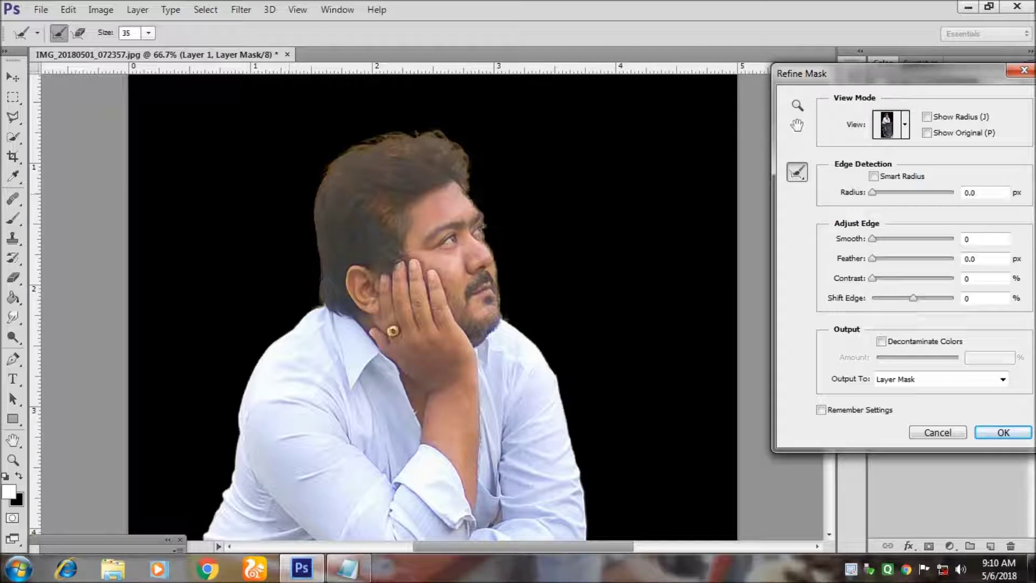
drag(314, 305, 521, 162)
click(470, 177)
drag(467, 178, 434, 132)
click(1003, 433)
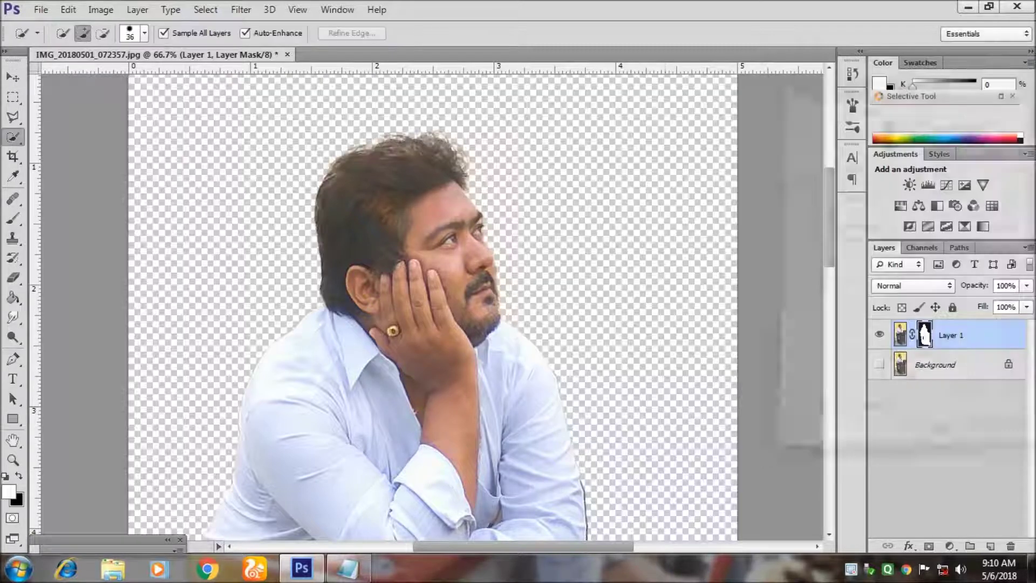
scroll(432, 302, down, 4)
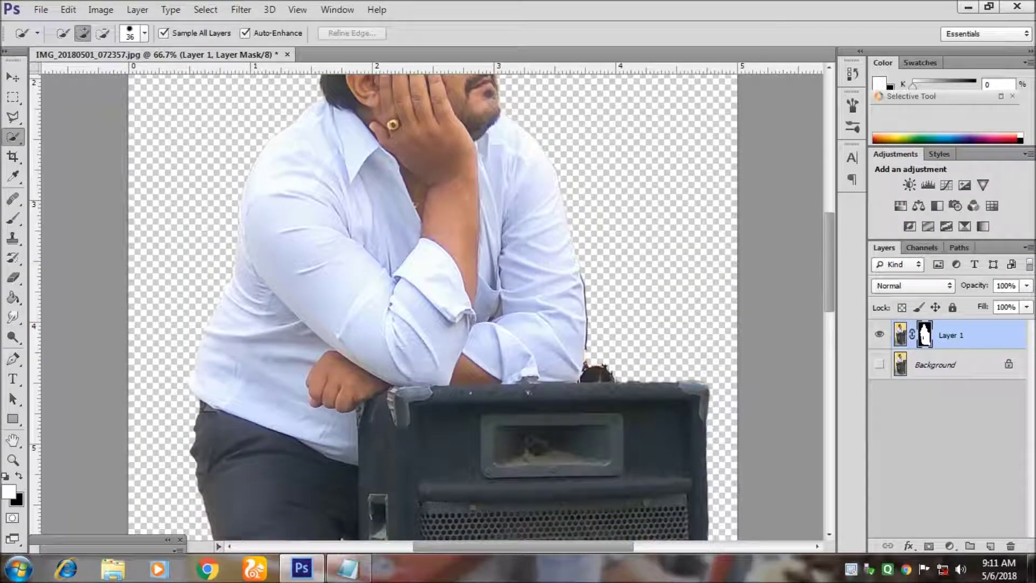
scroll(432, 303, down, 1)
scroll(432, 302, down, 3)
scroll(432, 302, down, 4)
scroll(432, 302, down, 1)
scroll(432, 302, down, 3)
scroll(432, 302, down, 3)
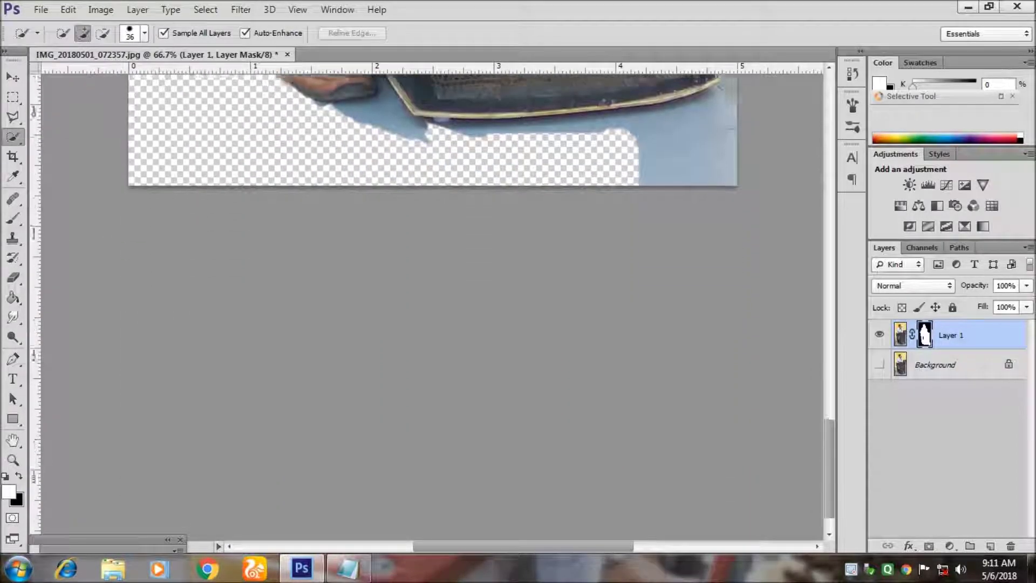
scroll(431, 302, up, 4)
scroll(432, 302, up, 1)
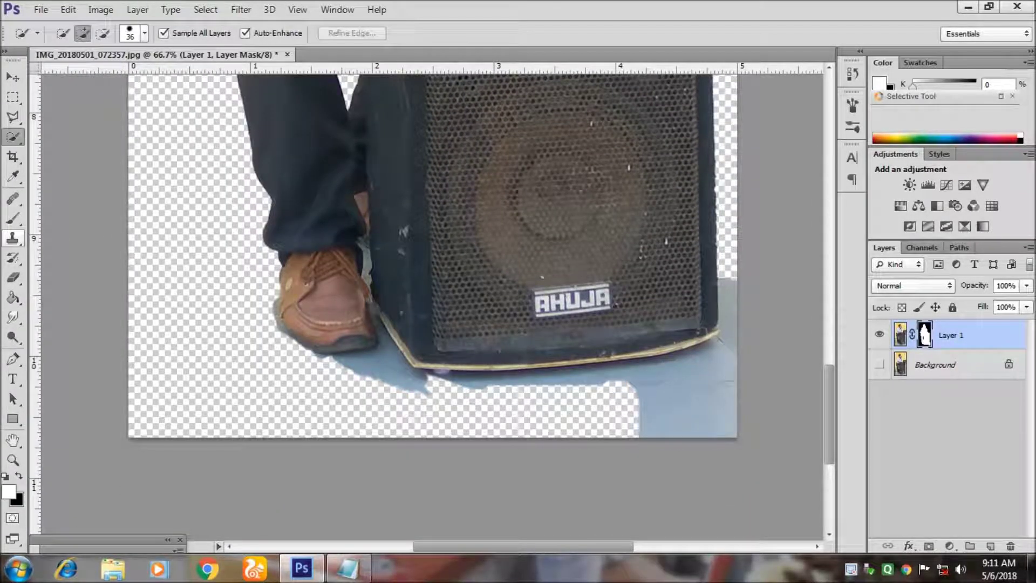
key(e)
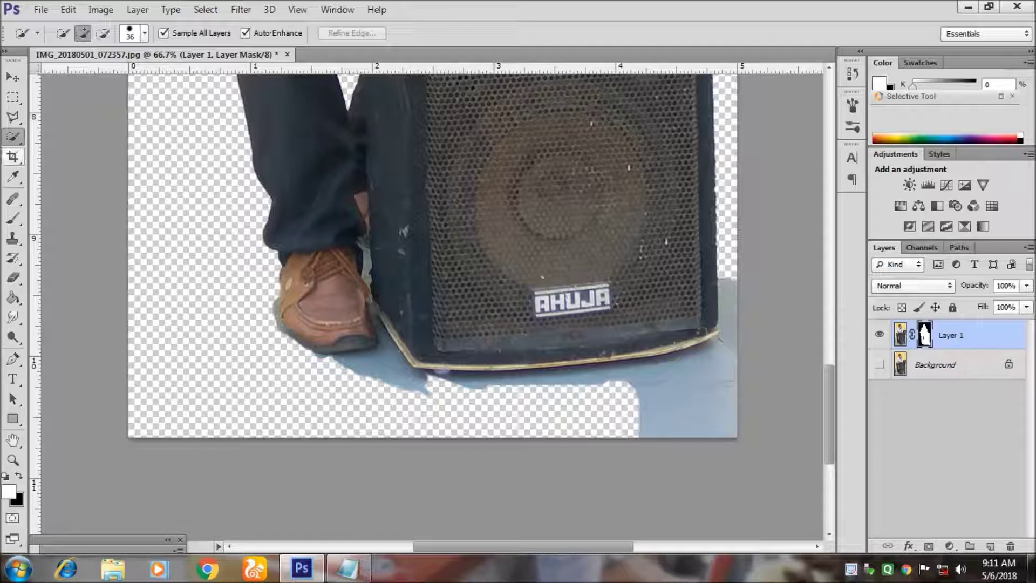
- Trace a Pen path around the leftover floor beside the shoe and under the speaker
click(13, 358)
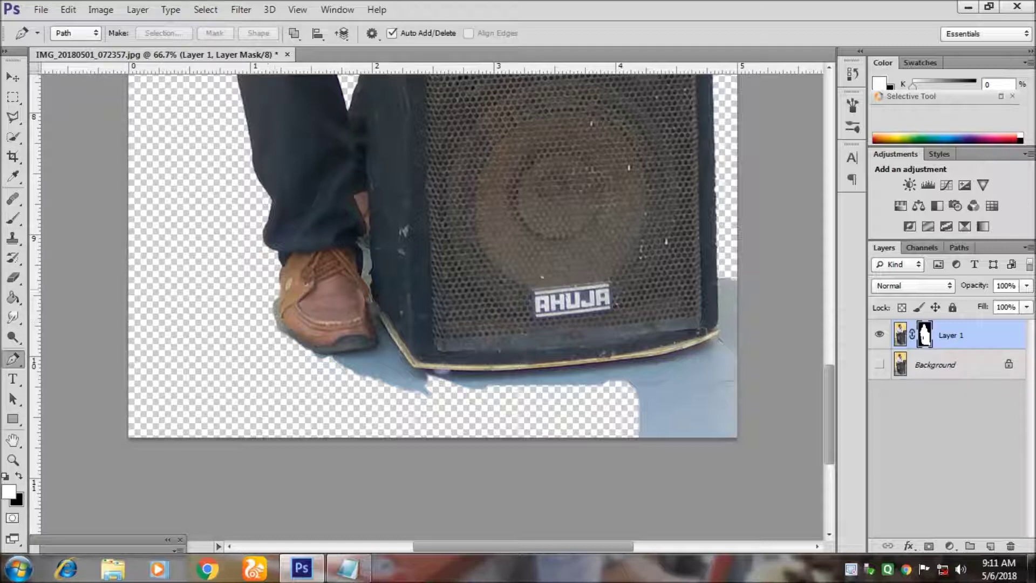
click(278, 288)
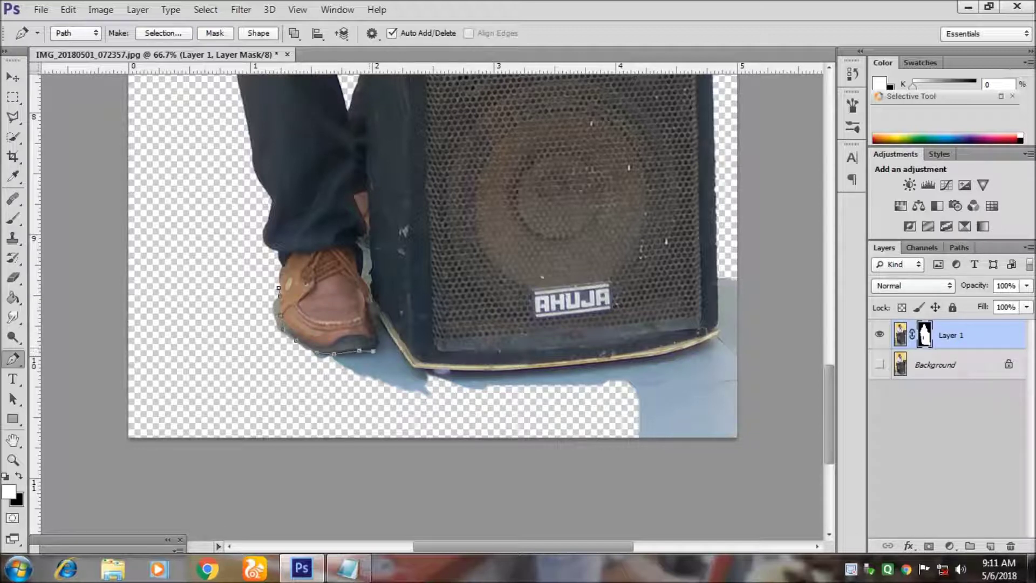
key(ctrl+z)
click(373, 349)
click(375, 319)
click(509, 372)
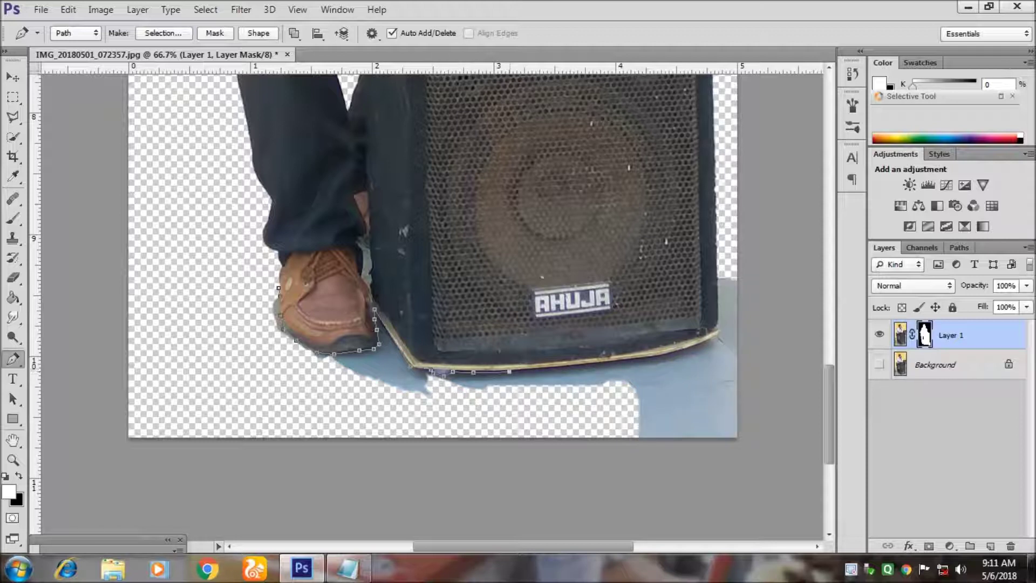
click(641, 359)
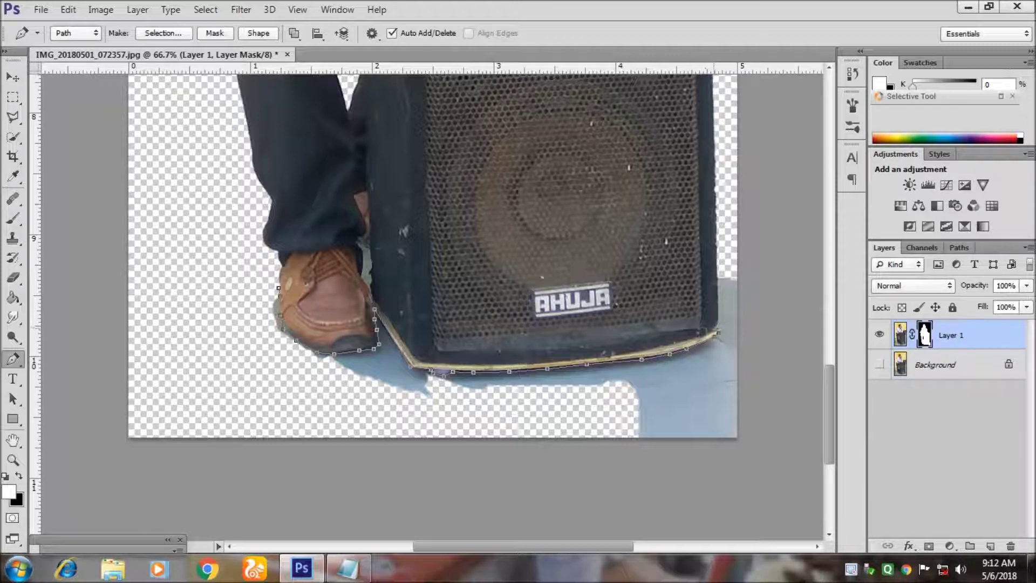
click(718, 277)
click(741, 462)
click(320, 462)
click(218, 389)
click(248, 279)
click(278, 287)
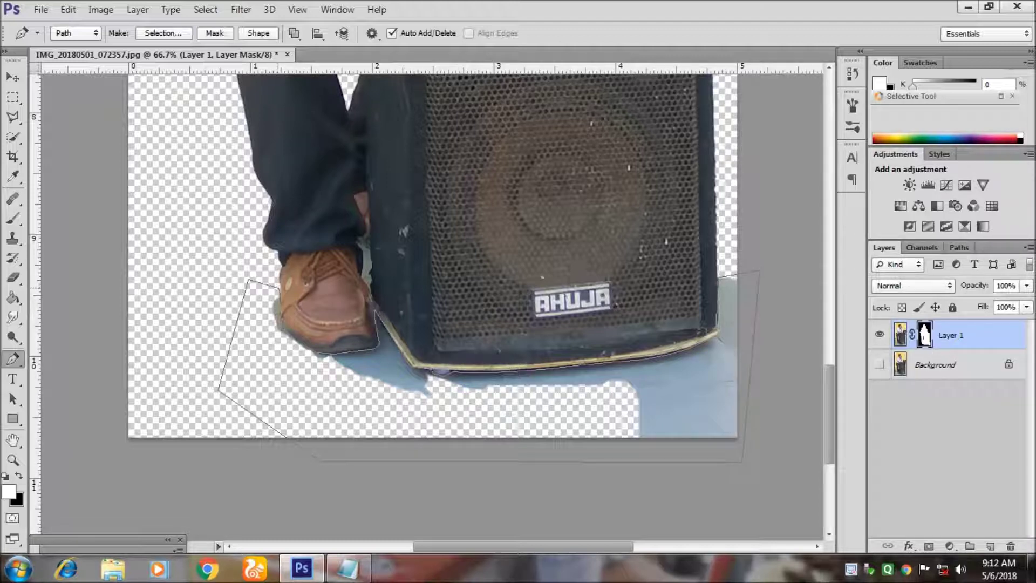
- Turn that path into an unfeathered selection, delete the floor inside it, and deselect
right_click(382, 367)
click(440, 112)
key(Return)
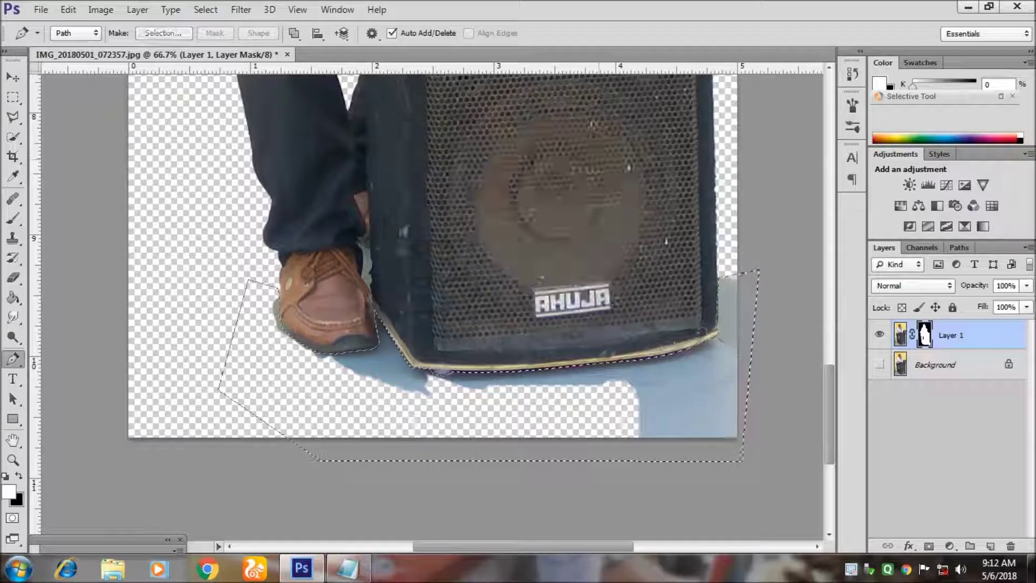
key(ctrl+2)
key(Delete)
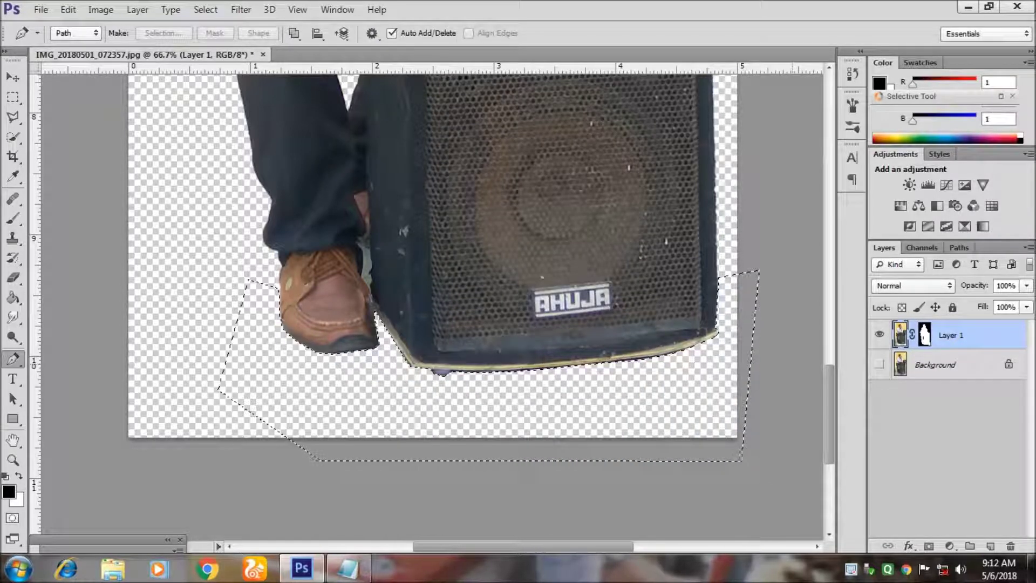
key(ctrl+d)
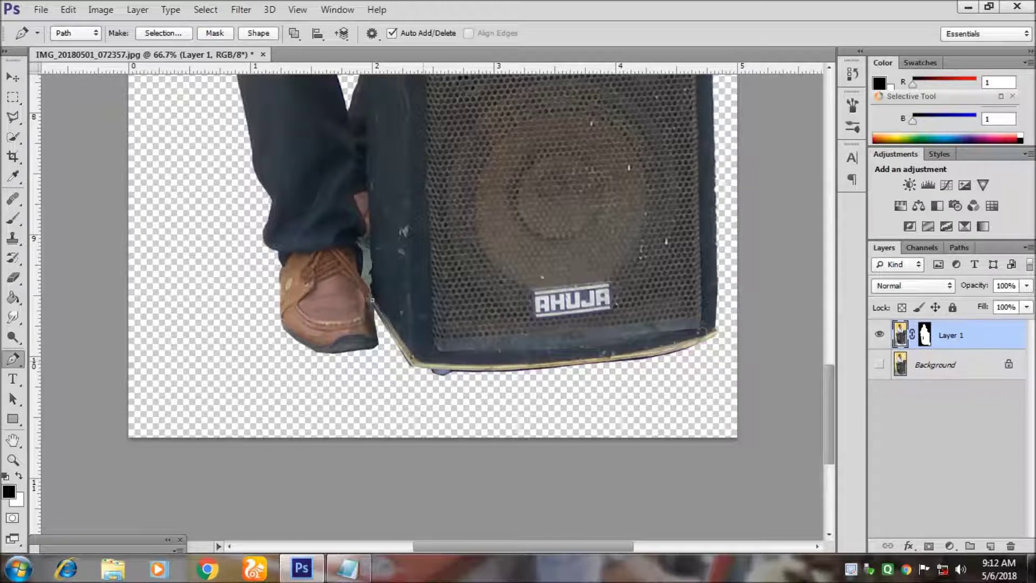
- Trace a closed Pen path around the floor strip beneath the speaker's bottom edge
click(414, 354)
click(372, 300)
click(499, 362)
click(547, 360)
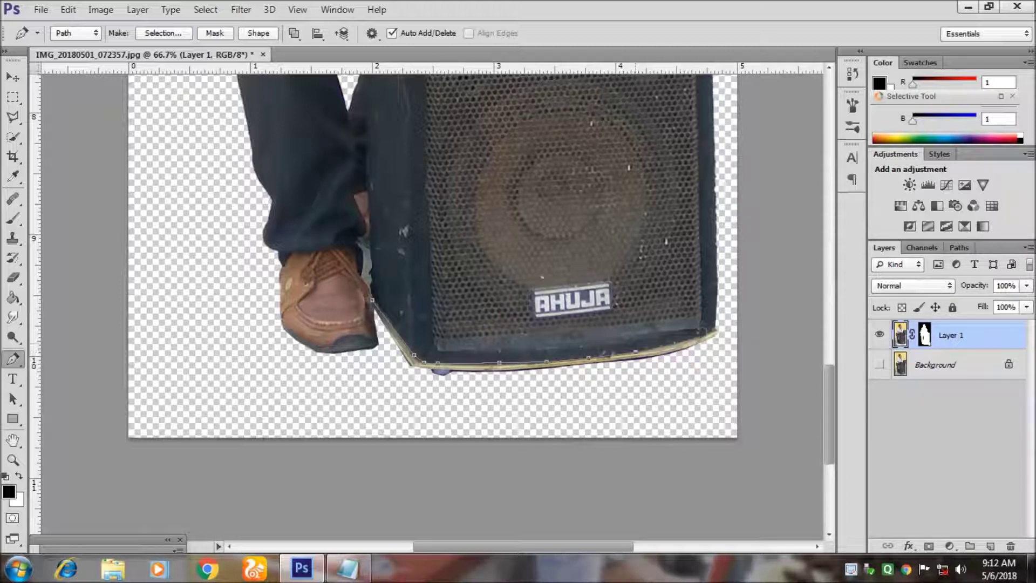
click(734, 339)
click(714, 381)
click(497, 407)
click(417, 415)
click(383, 371)
click(381, 342)
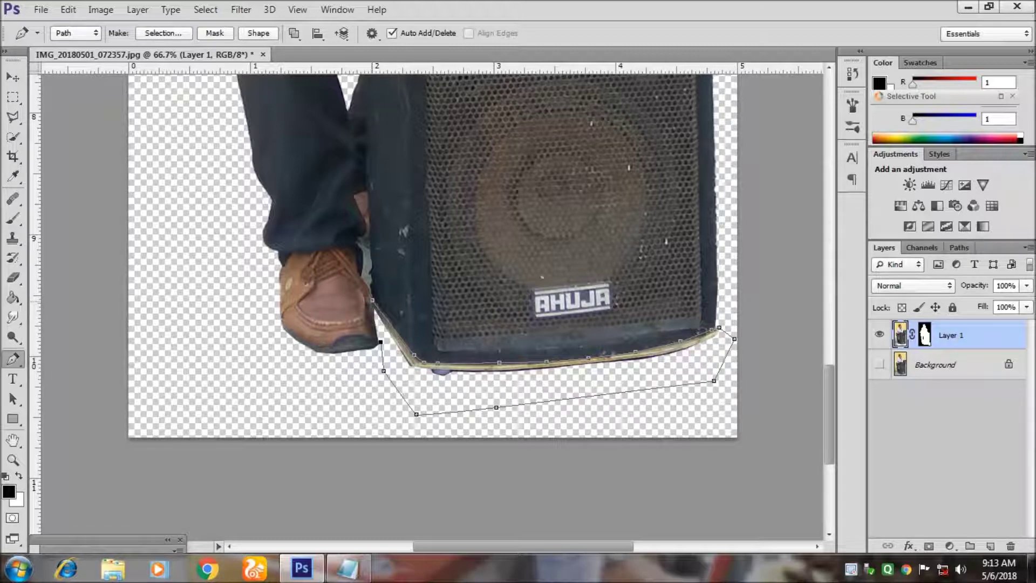
- Convert the speaker-strip path to a selection, delete the strip, and deselect
right_click(388, 196)
click(462, 271)
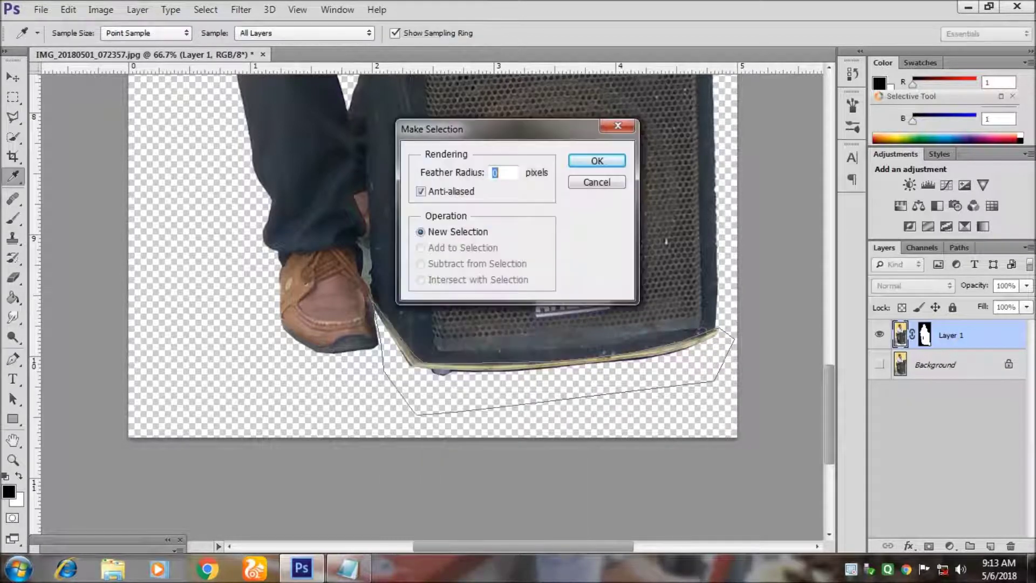
click(597, 160)
key(Delete)
key(ctrl+d)
scroll(432, 302, up, 5)
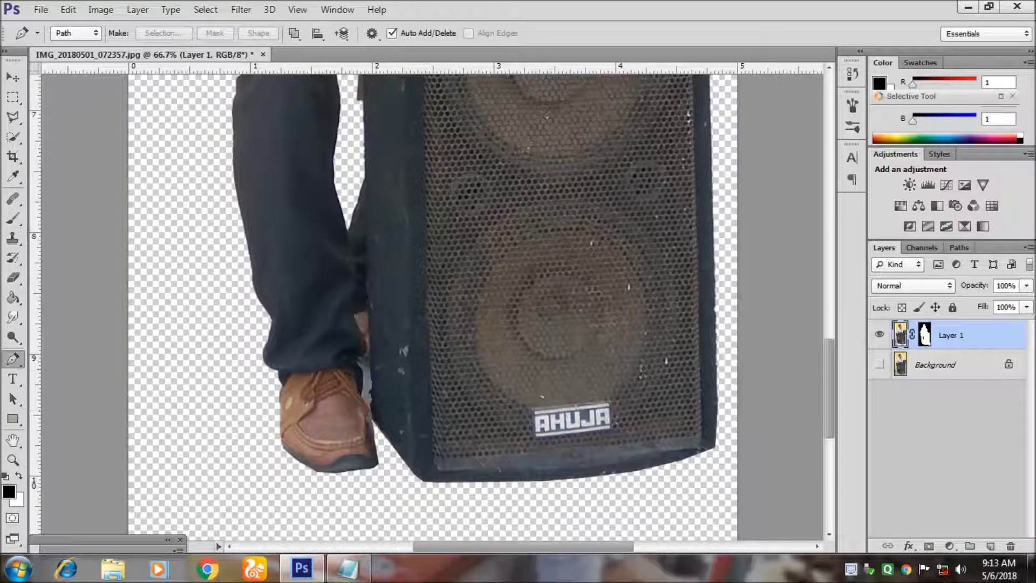
- Turn the Pen path for the gap between shoe and speaker into a selection
click(359, 360)
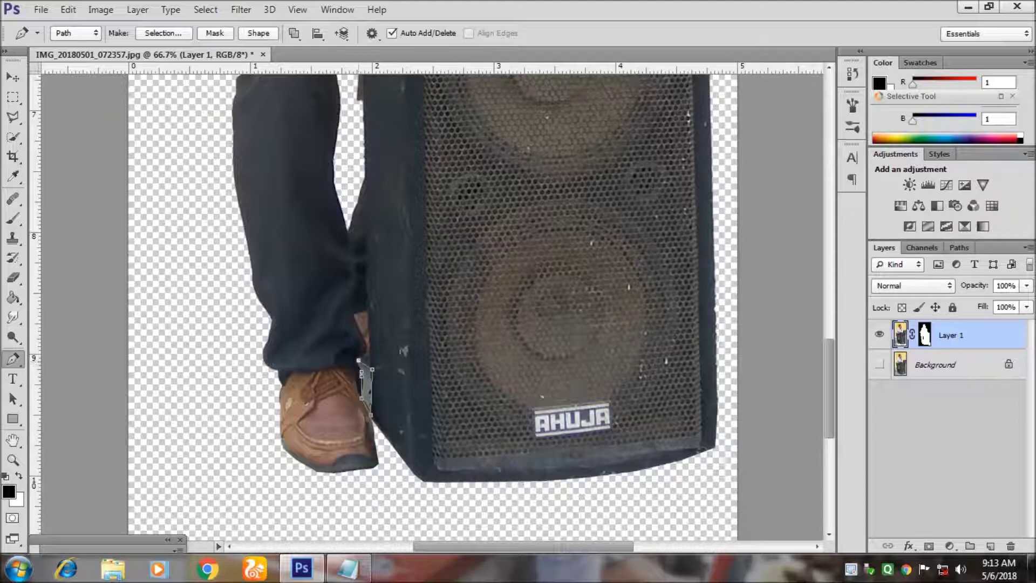
right_click(363, 385)
click(432, 99)
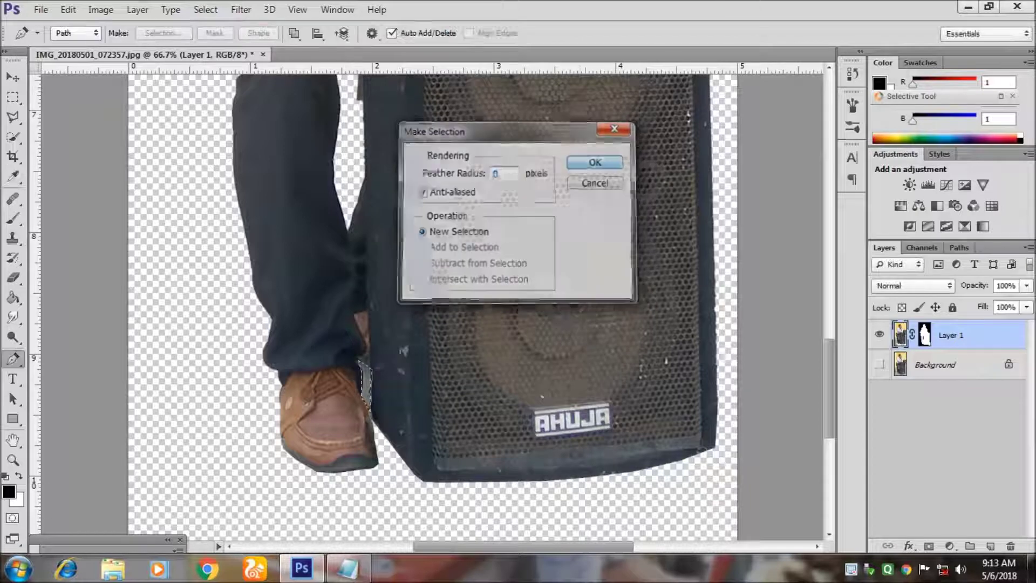
key(Return)
scroll(432, 302, up, 3)
scroll(432, 302, up, 3)
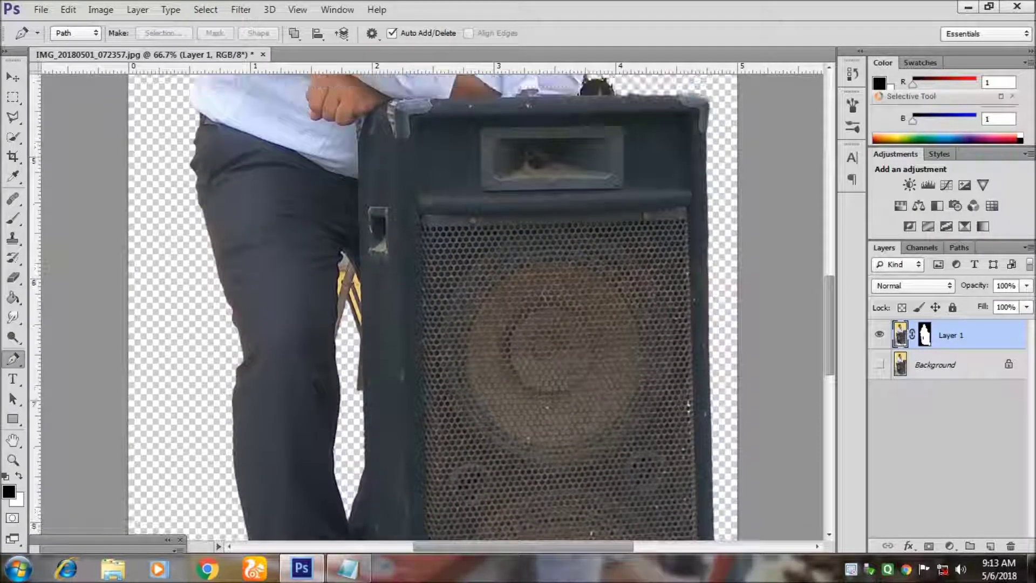
- Outline the scrap between the leg and speaker and convert it into a selection
click(340, 252)
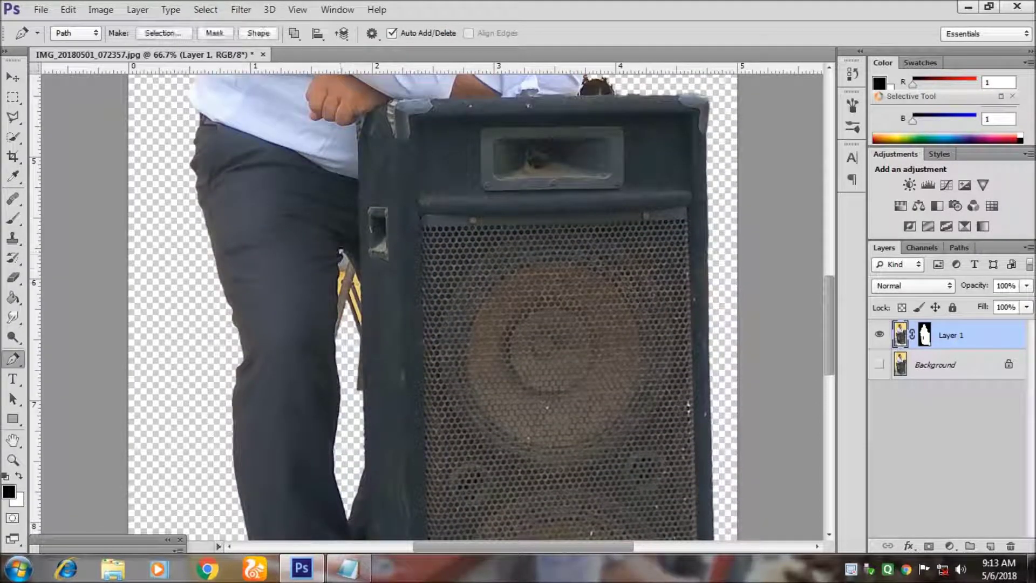
click(363, 400)
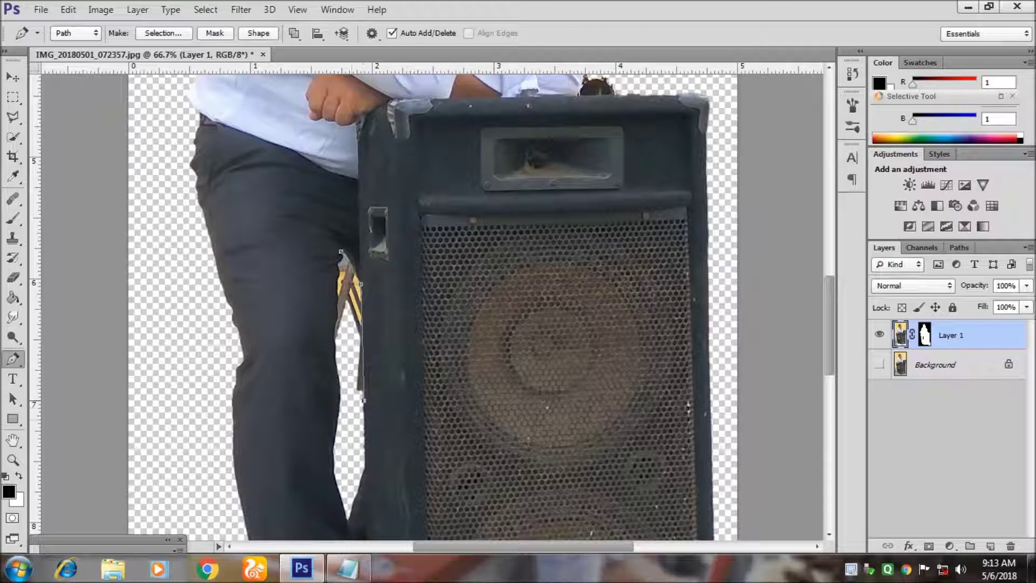
click(339, 385)
click(334, 354)
click(334, 326)
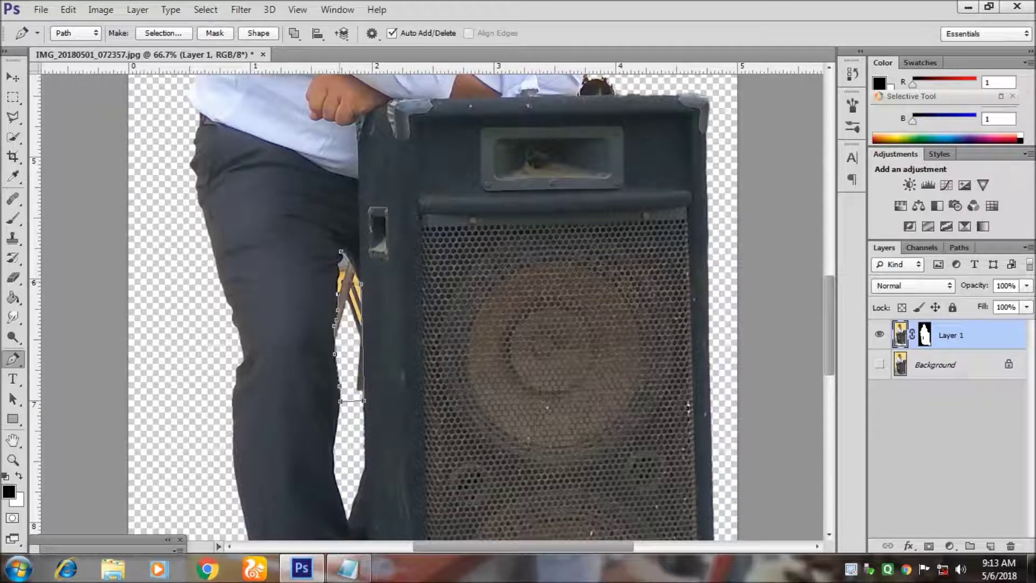
click(339, 263)
right_click(347, 198)
click(429, 268)
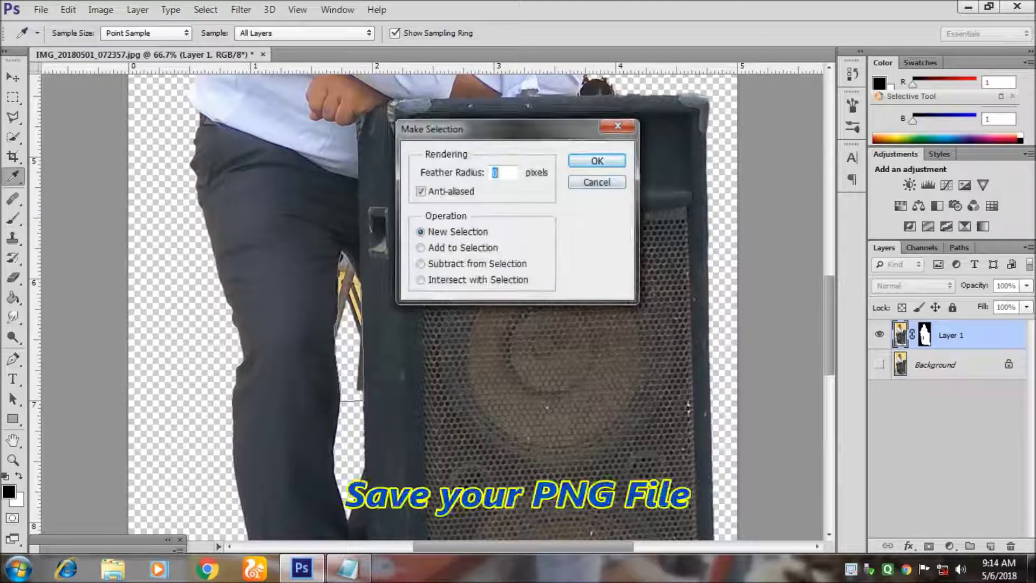
key(Return)
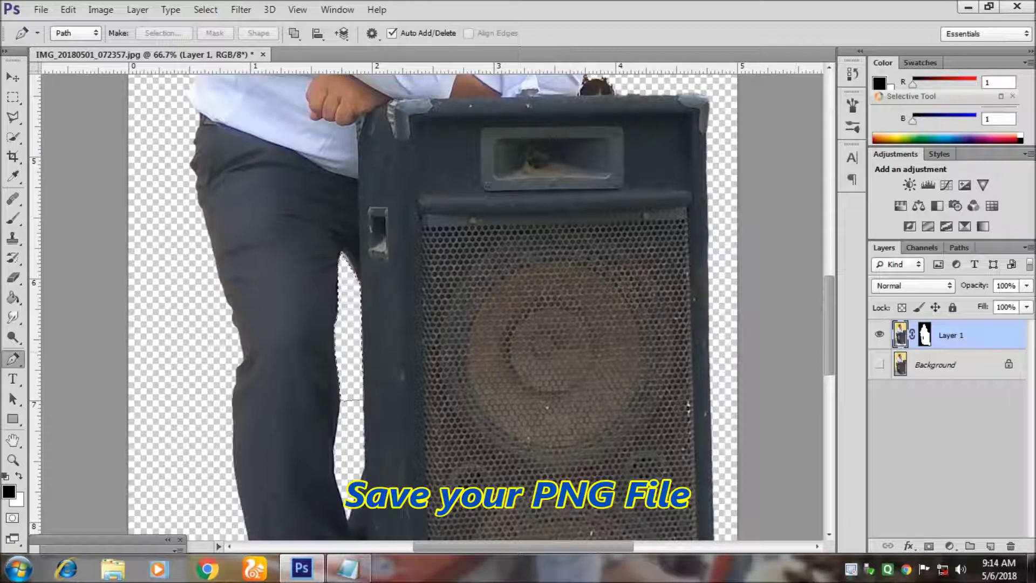
scroll(431, 308, up, 4)
scroll(431, 307, up, 3)
scroll(431, 308, down, 1)
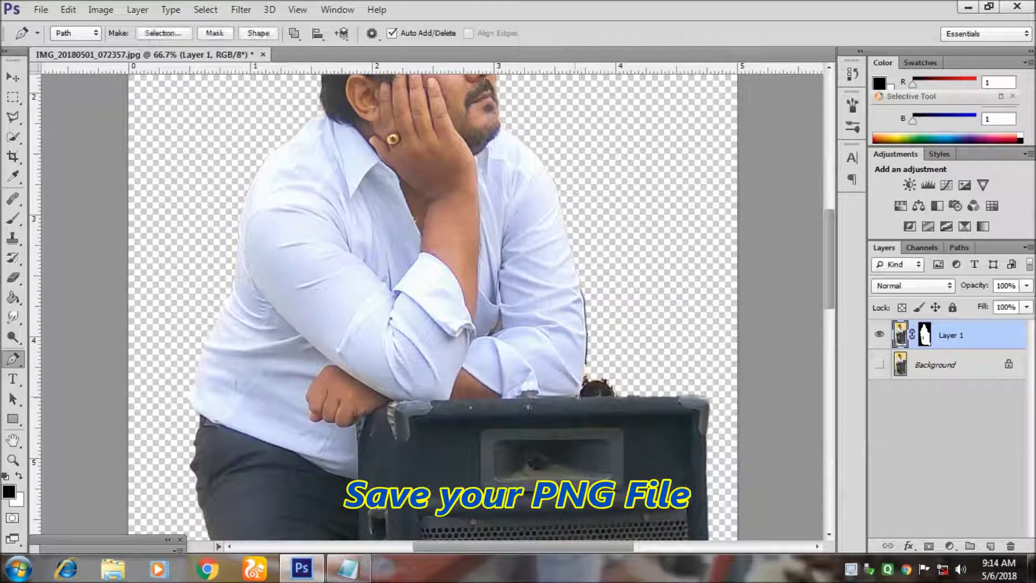
- Select and delete the dark blob beside the elbow, then deselect and switch to the Move tool
click(580, 285)
drag(585, 361, 579, 393)
alt+click(581, 285)
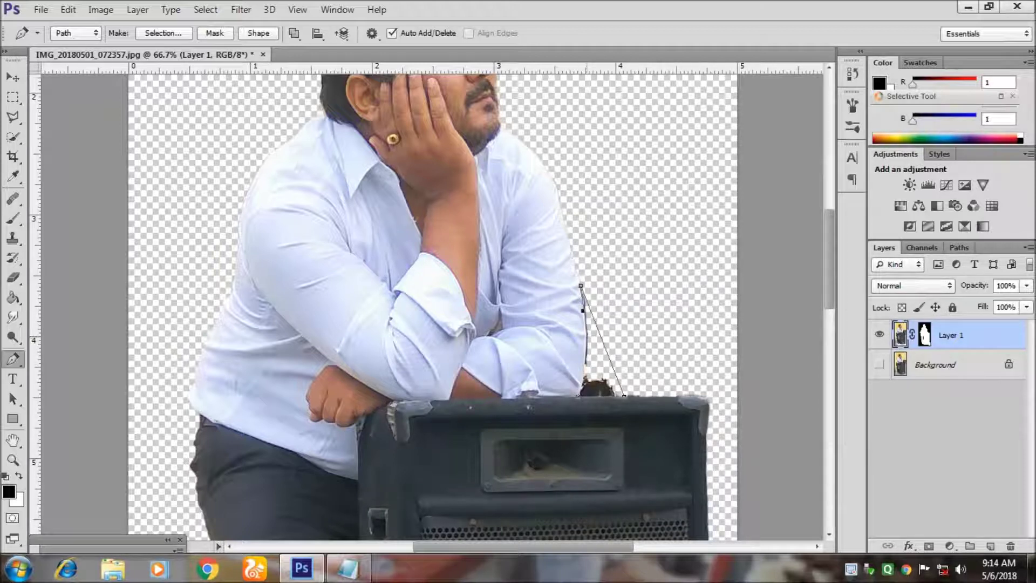
click(583, 374)
right_click(590, 385)
click(658, 100)
click(596, 162)
key(Delete)
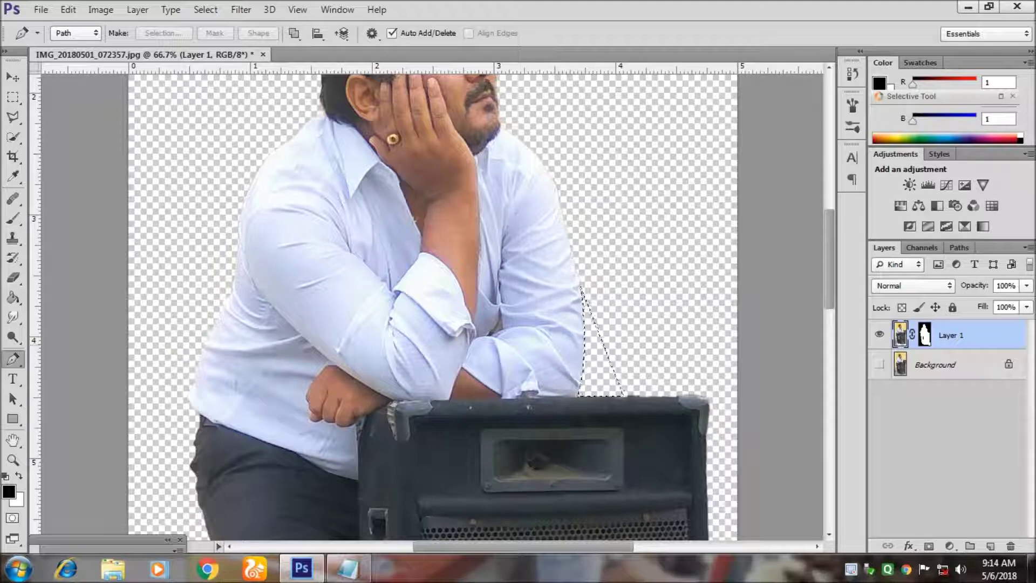
key(v)
key(ctrl+d)
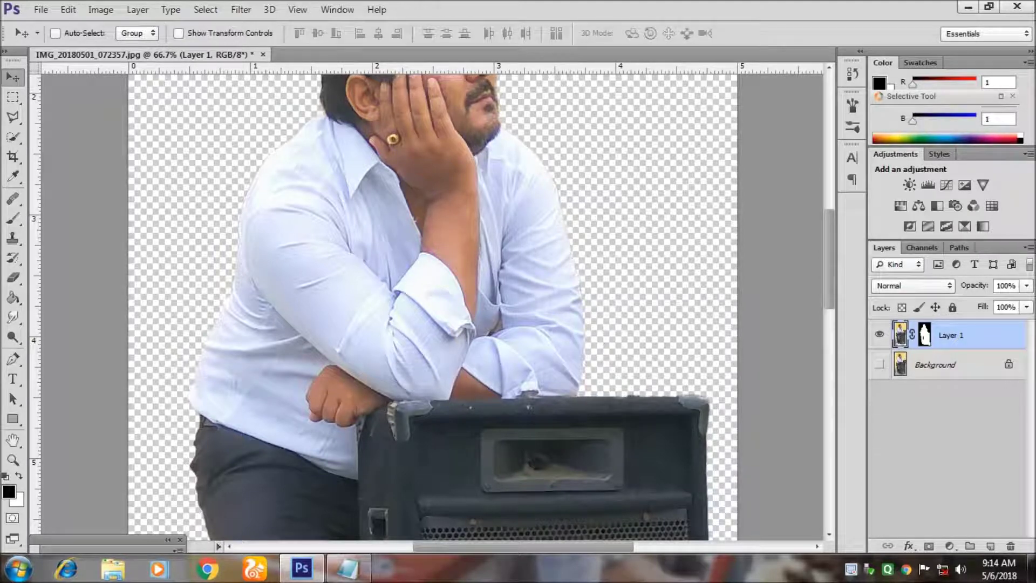
- Fit the image in the window and start a Save As with PNG as the format
scroll(431, 305, up, 3)
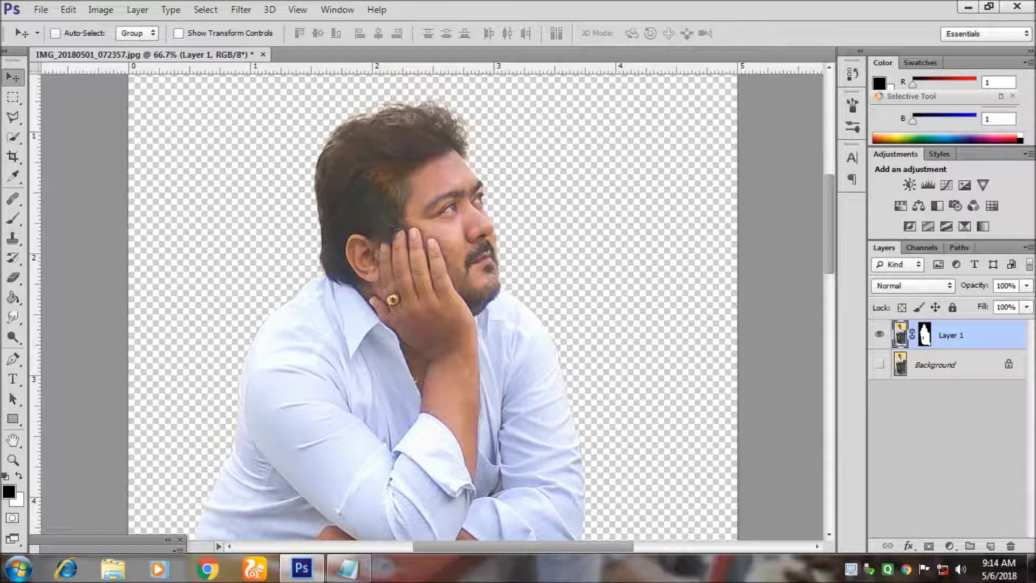
scroll(431, 305, down, 9)
scroll(431, 305, down, 5)
scroll(432, 304, up, 5)
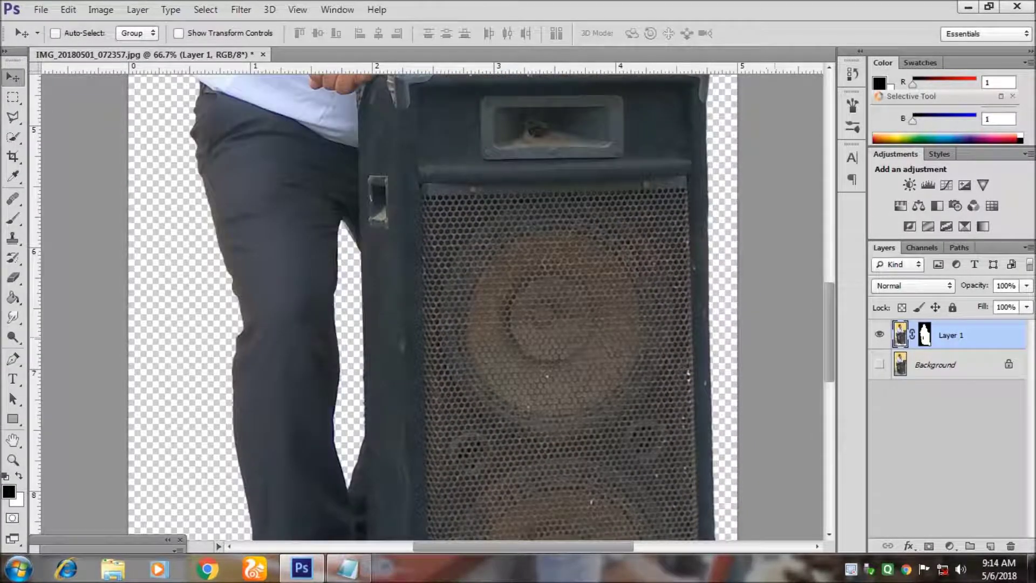
key(ctrl+0)
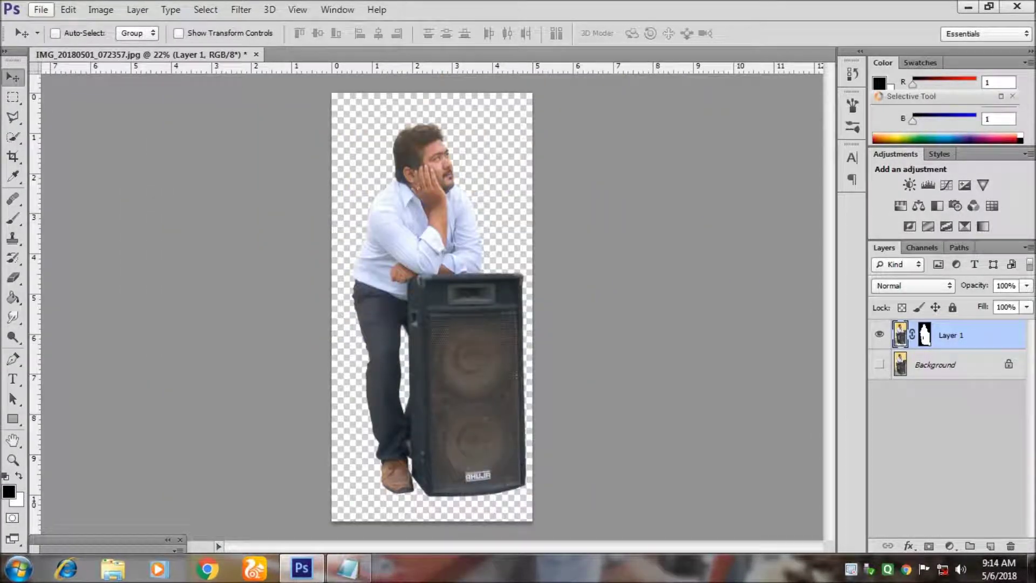
click(41, 10)
click(61, 192)
click(938, 365)
click(216, 315)
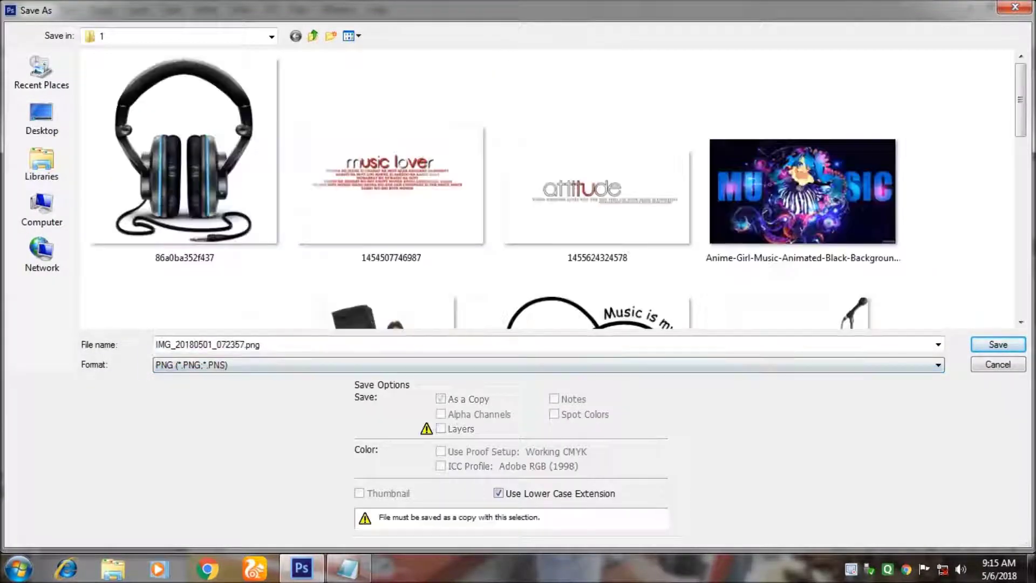
key(Return)
key(Return)
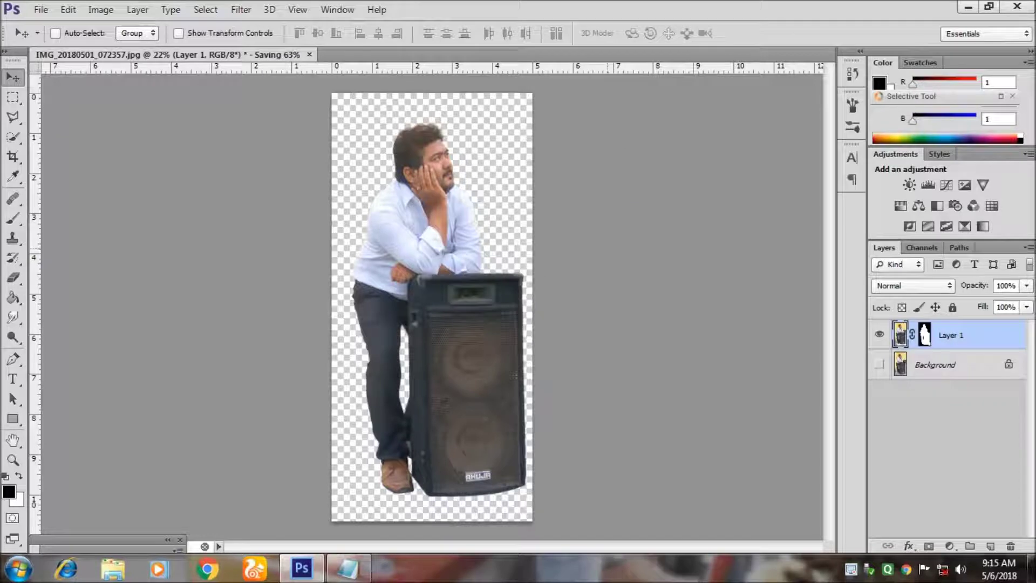
- Disable the layer mask temporarily, then enable it again
right_click(925, 334)
click(912, 346)
right_click(925, 334)
click(912, 346)
- Save the cut-out as PNG, replacing the existing file and accepting the PNG options
click(41, 10)
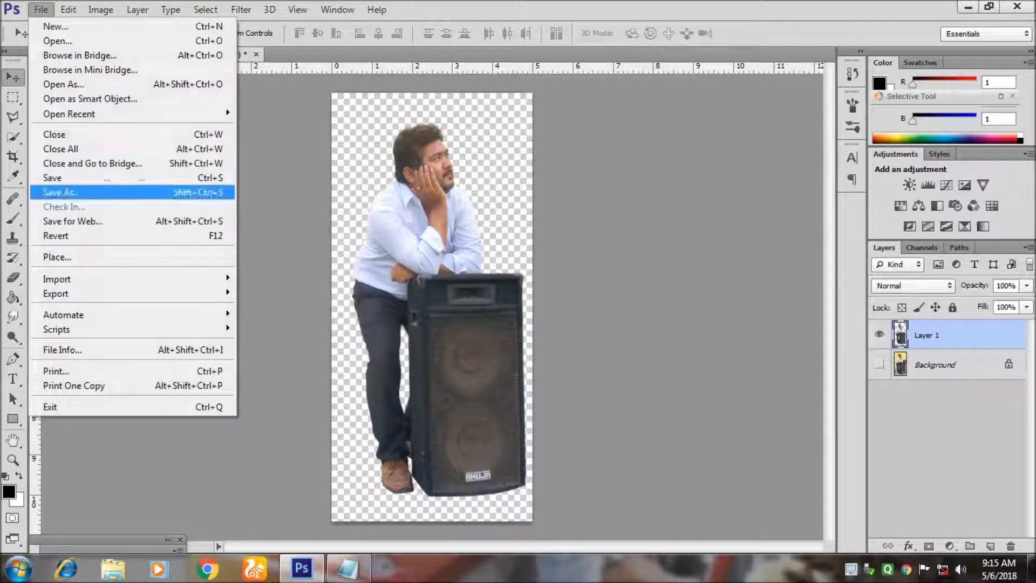
click(61, 192)
click(937, 365)
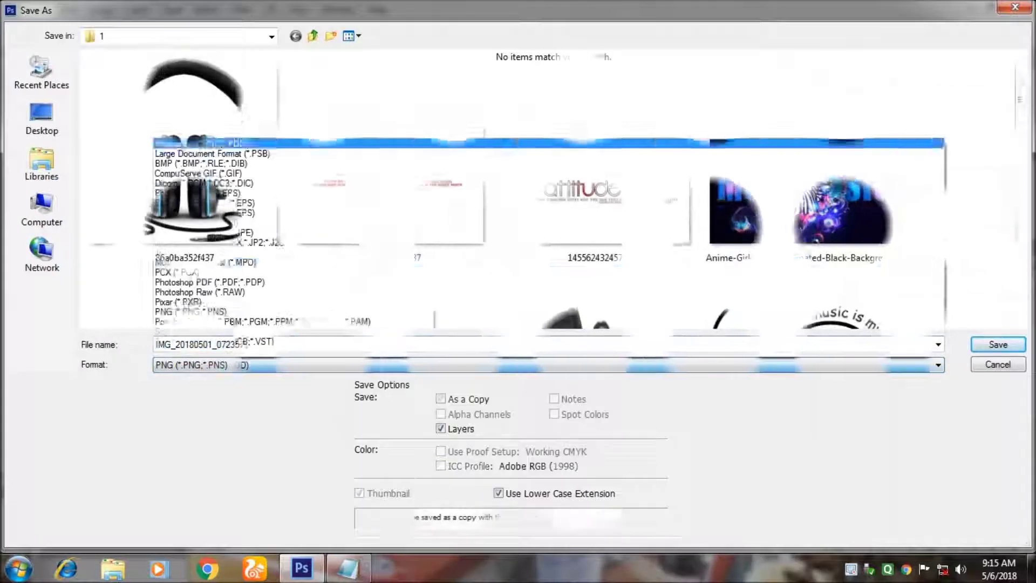
click(998, 344)
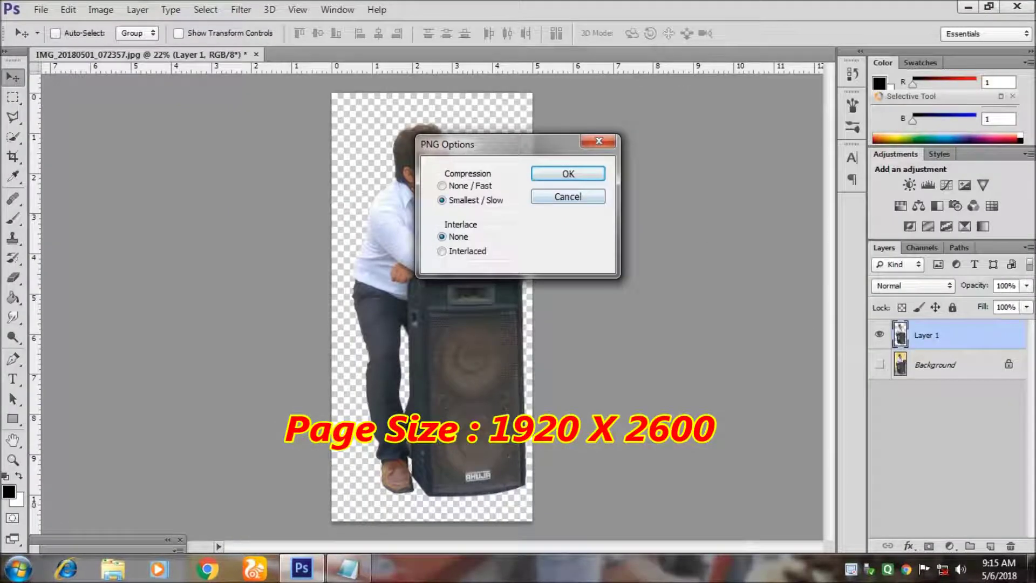
key(Return)
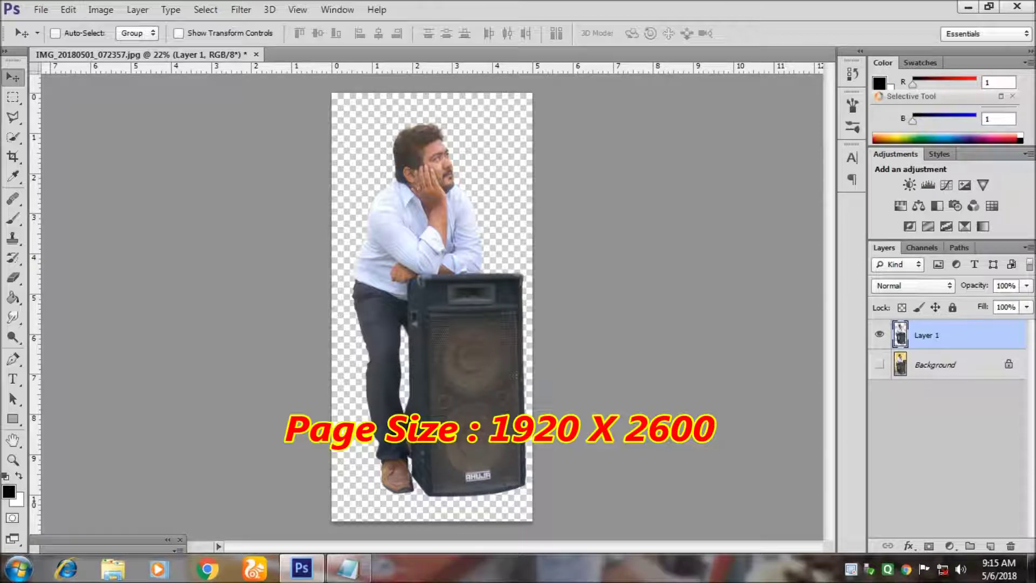
- Create a new white 1920 × 2600 px document using the Clipboard preset
key(alt+f)
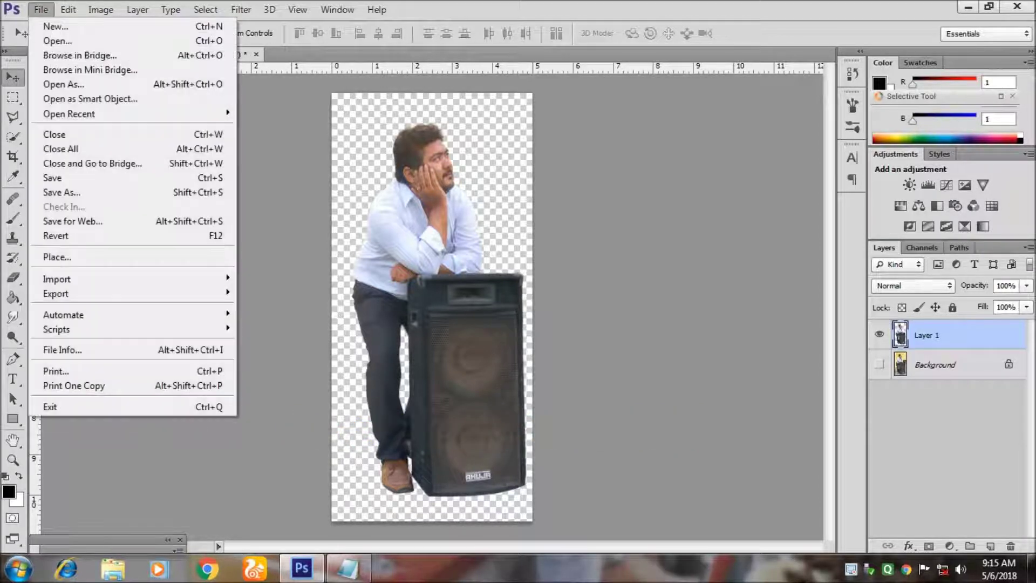
key(Return)
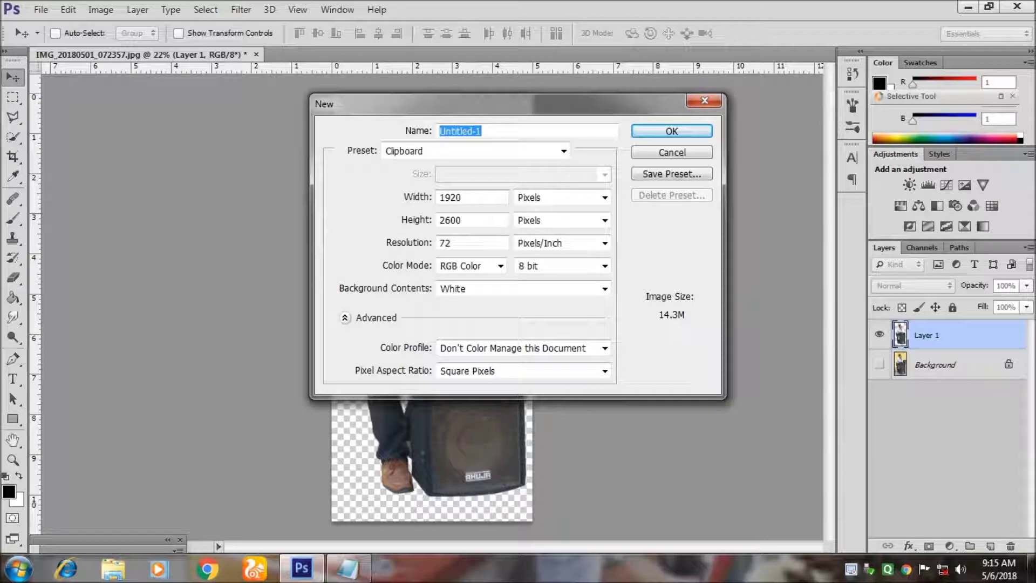
key(Return)
- Bring up the Open dialog to browse for an image file
key(alt+f)
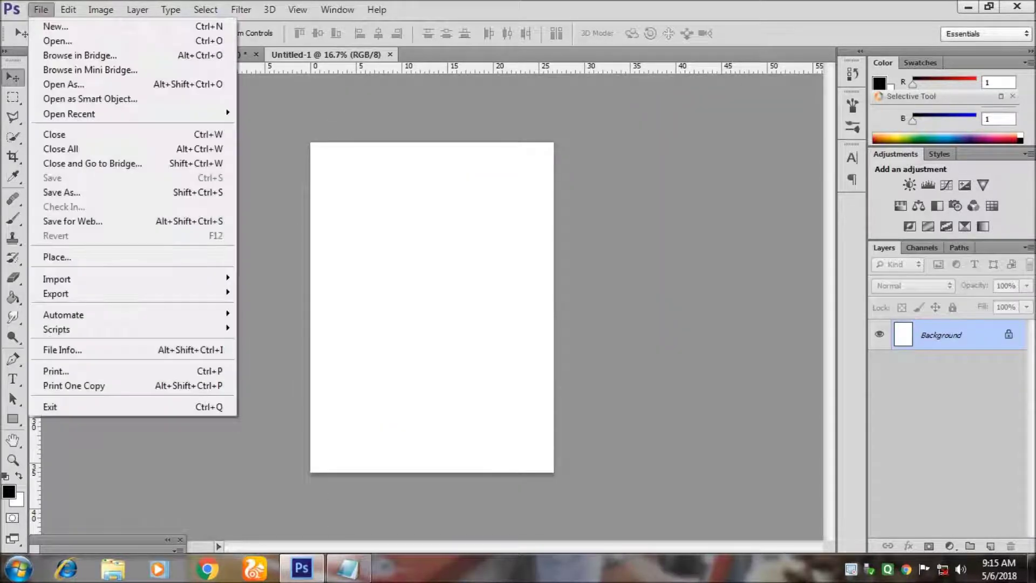
key(Down)
key(Return)
- Find the speakers-and-guitars Sound-Art wallpaper in the file browser and open it
scroll(550, 254, down, 3)
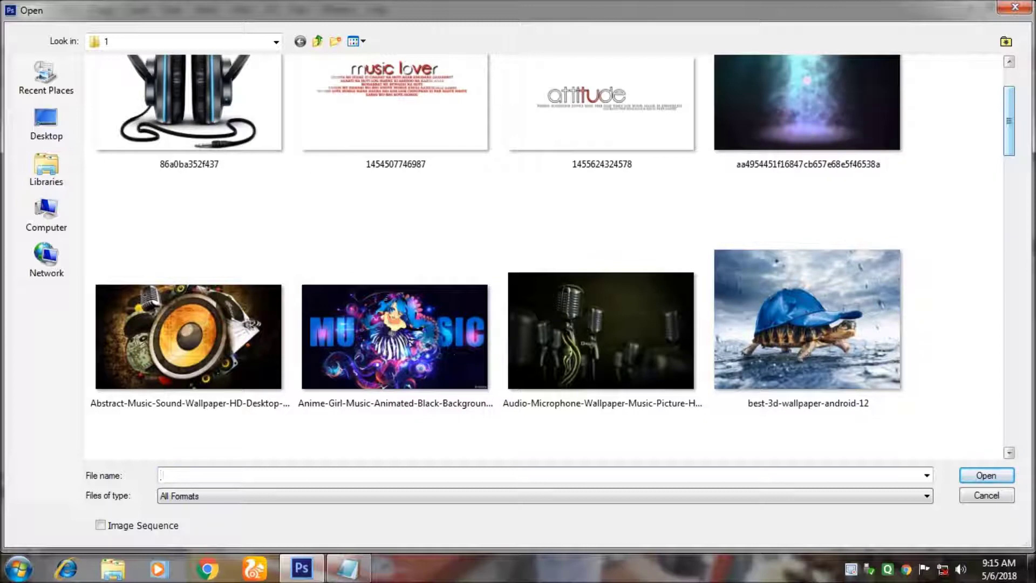
scroll(551, 253, down, 5)
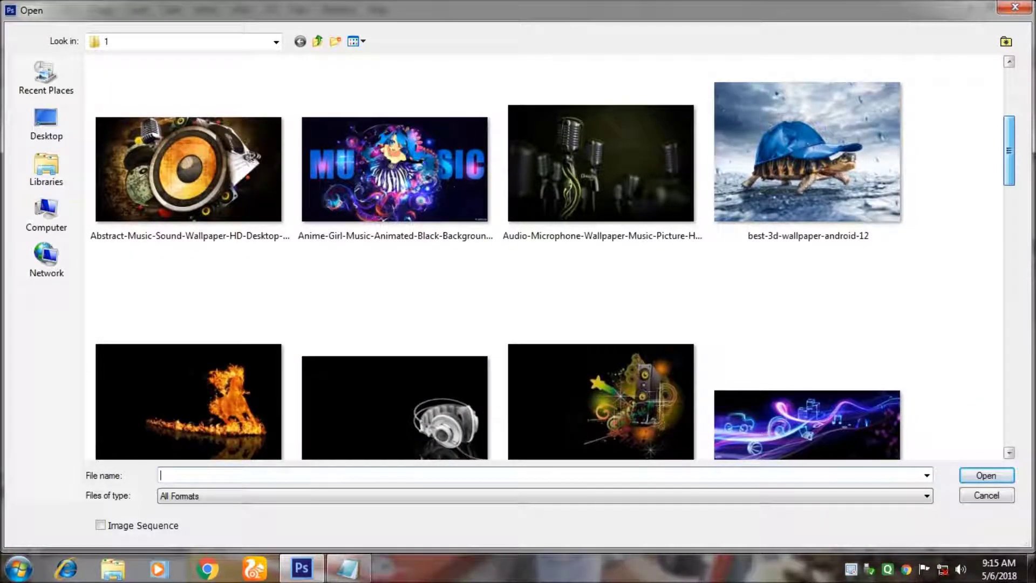
scroll(551, 254, down, 1)
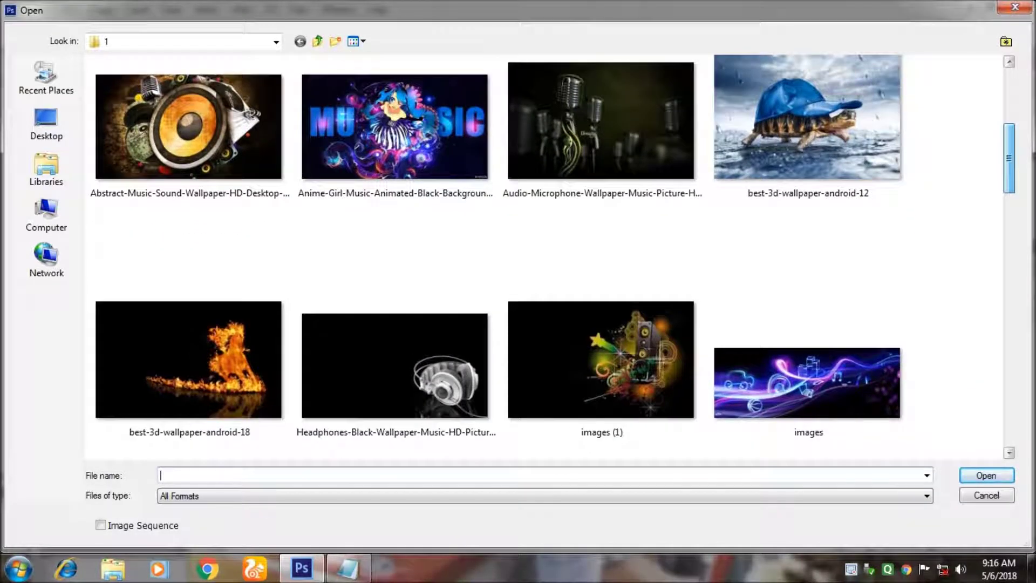
scroll(550, 254, down, 1)
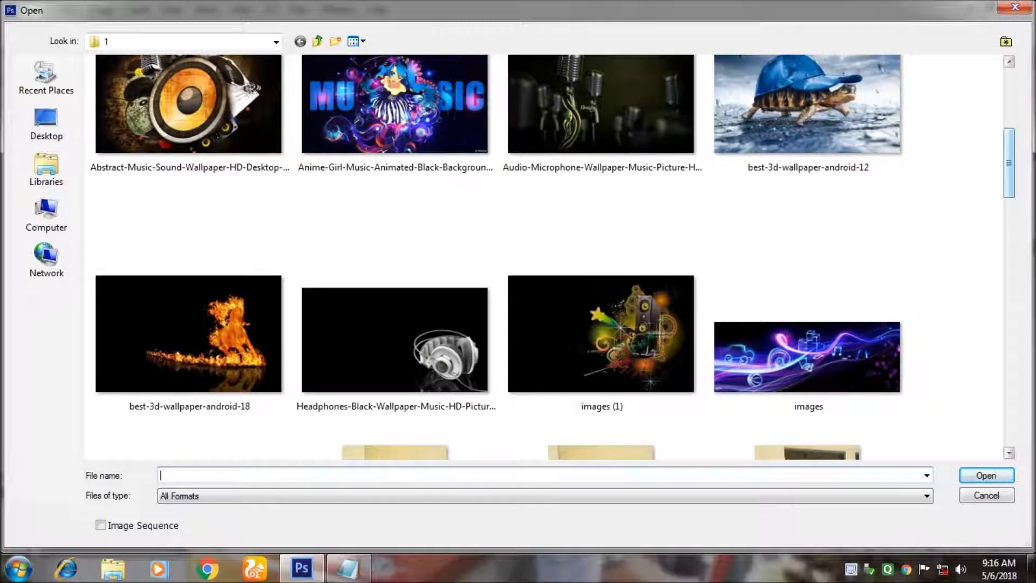
scroll(551, 254, down, 5)
scroll(551, 253, down, 5)
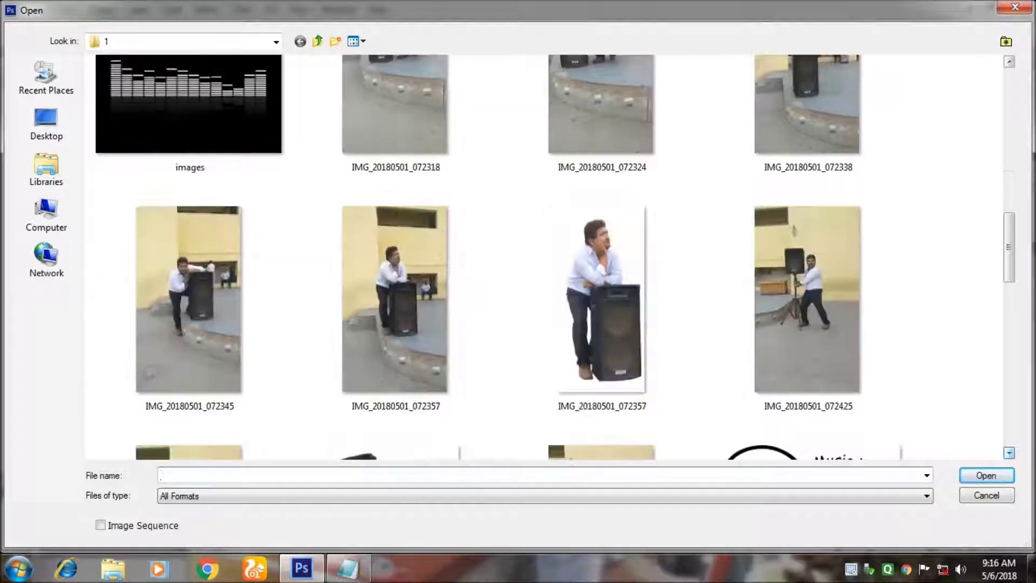
scroll(550, 253, down, 6)
scroll(550, 254, down, 5)
scroll(550, 254, down, 2)
scroll(551, 253, down, 3)
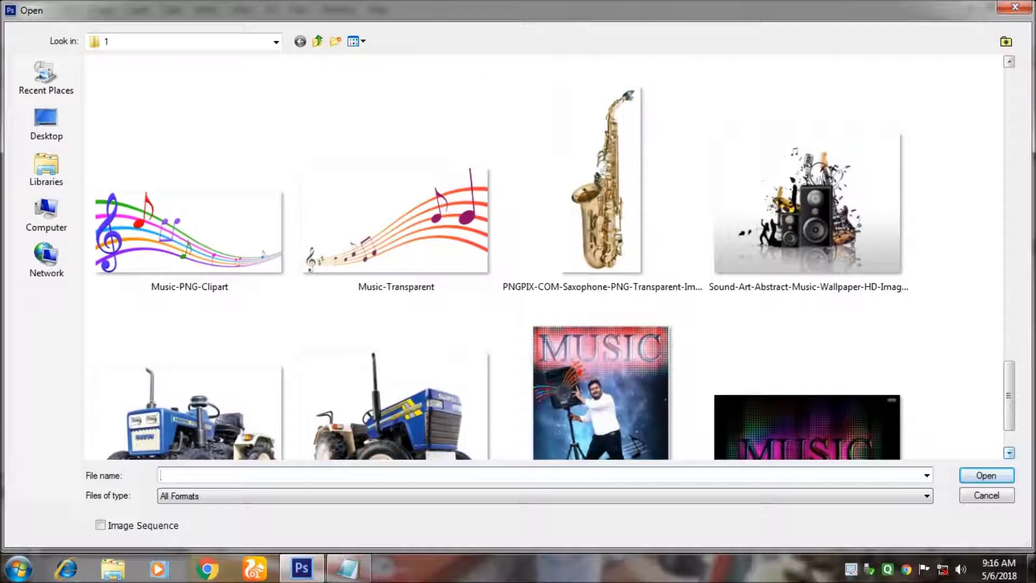
scroll(550, 253, down, 3)
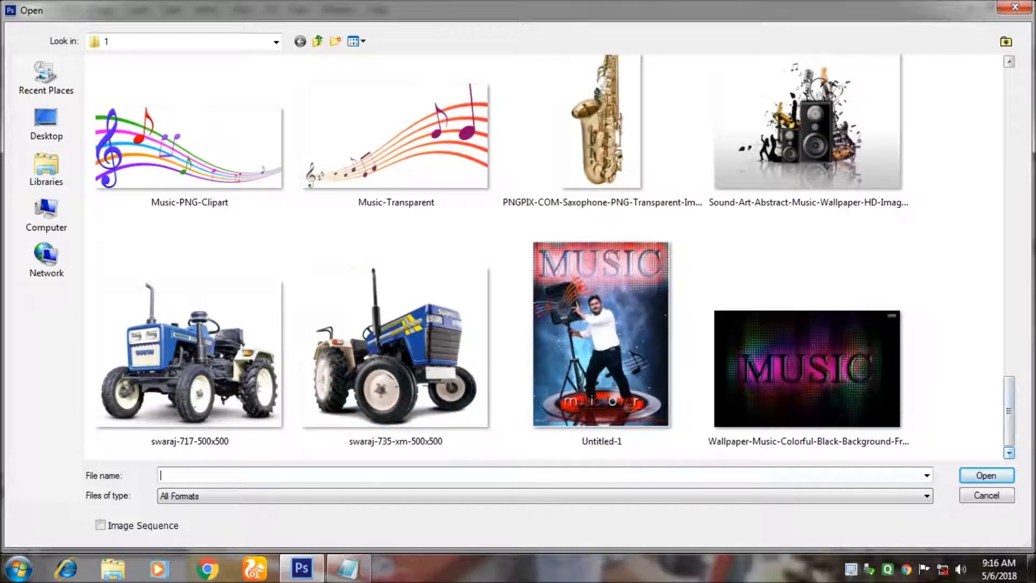
scroll(550, 254, up, 2)
scroll(550, 254, up, 4)
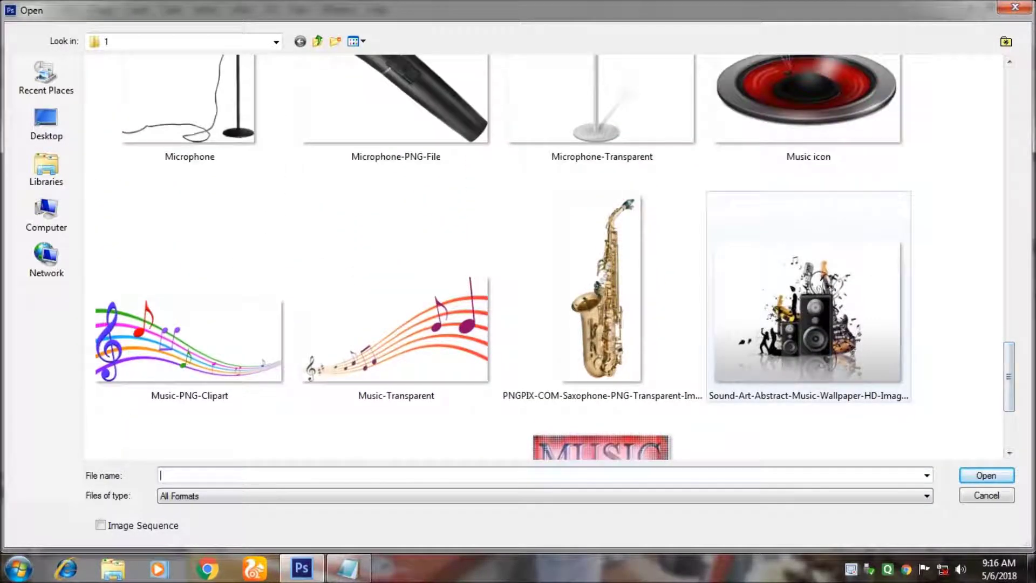
click(807, 313)
click(986, 475)
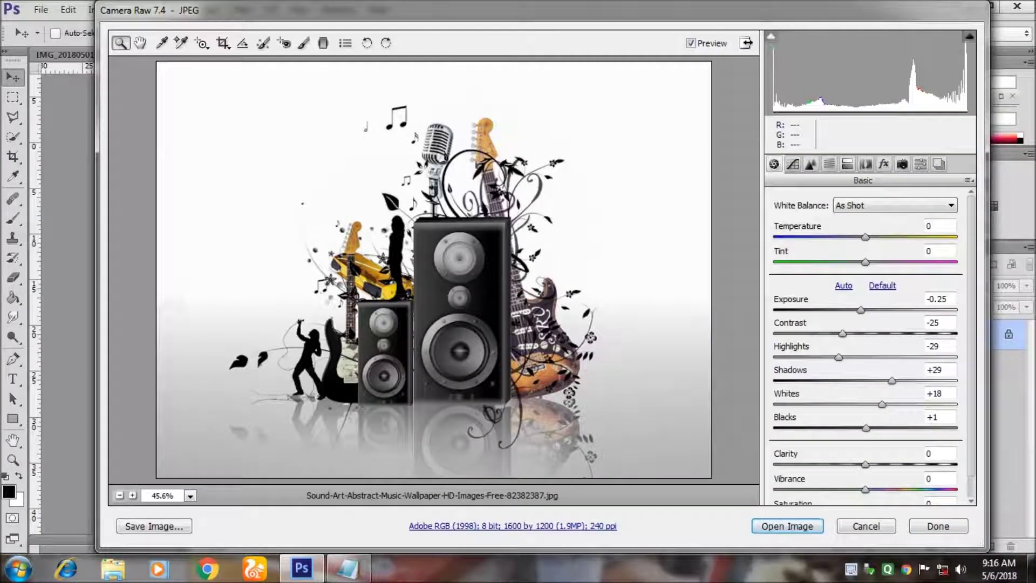
- Raise the exposure slightly in Camera Raw and open the image with its embedded profile
drag(860, 310, 885, 309)
key(Tab)
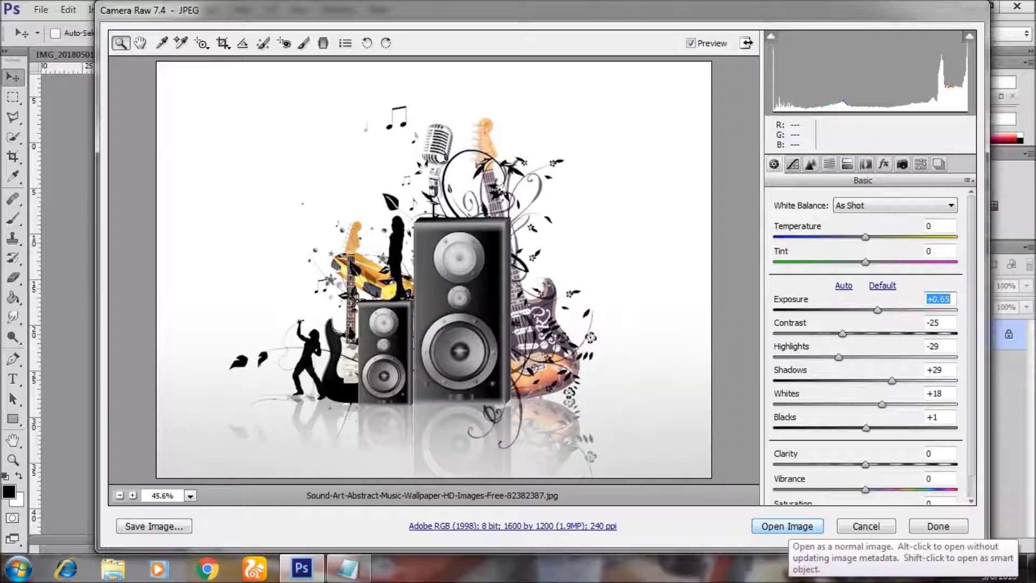
click(788, 526)
key(Up)
key(Up)
key(Return)
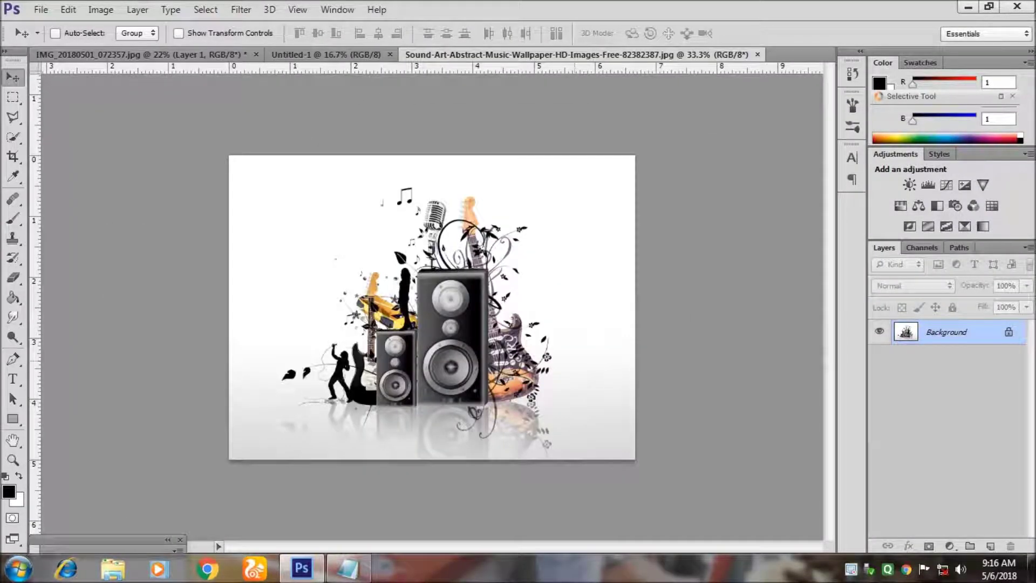
key(ctrl+a)
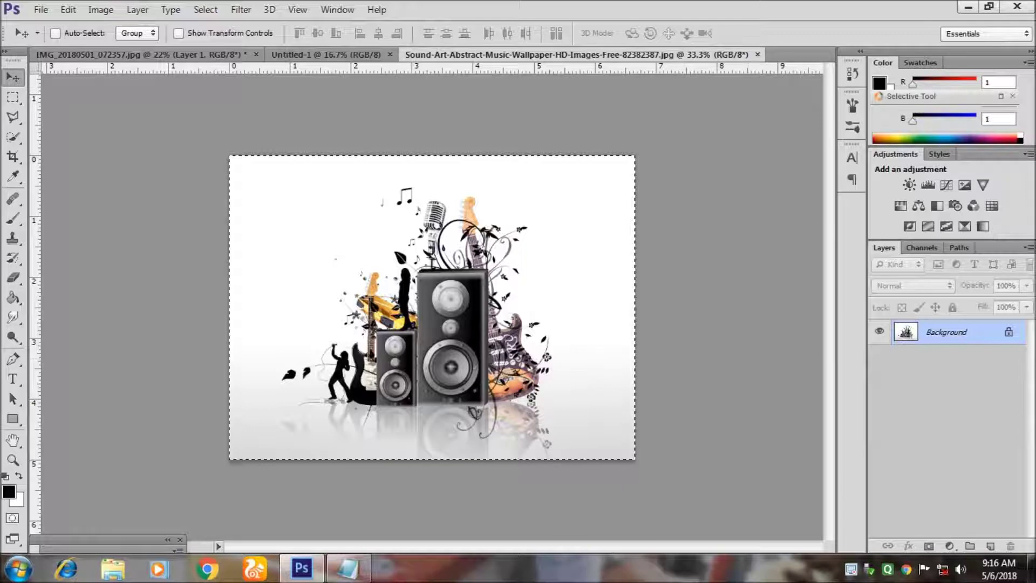
- Unlock the wallpaper's Background as Layer 0, copy it, and paste it into the poster
double_click(947, 331)
key(Return)
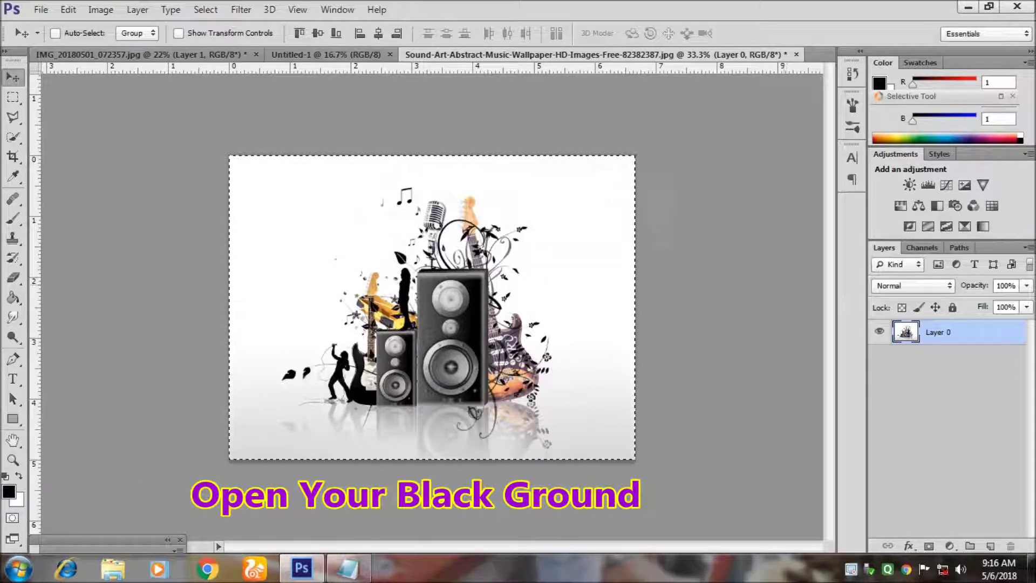
key(ctrl+c)
key(ctrl+shift+Tab)
key(ctrl+v)
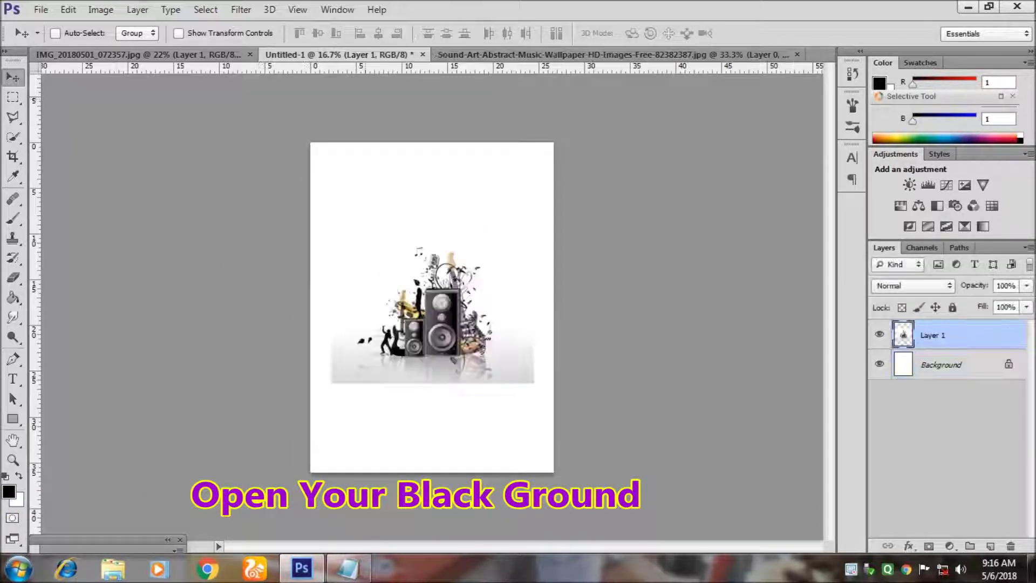
- Free-transform the pasted wallpaper to cover most of the poster and commit the transform
key(ctrl+t)
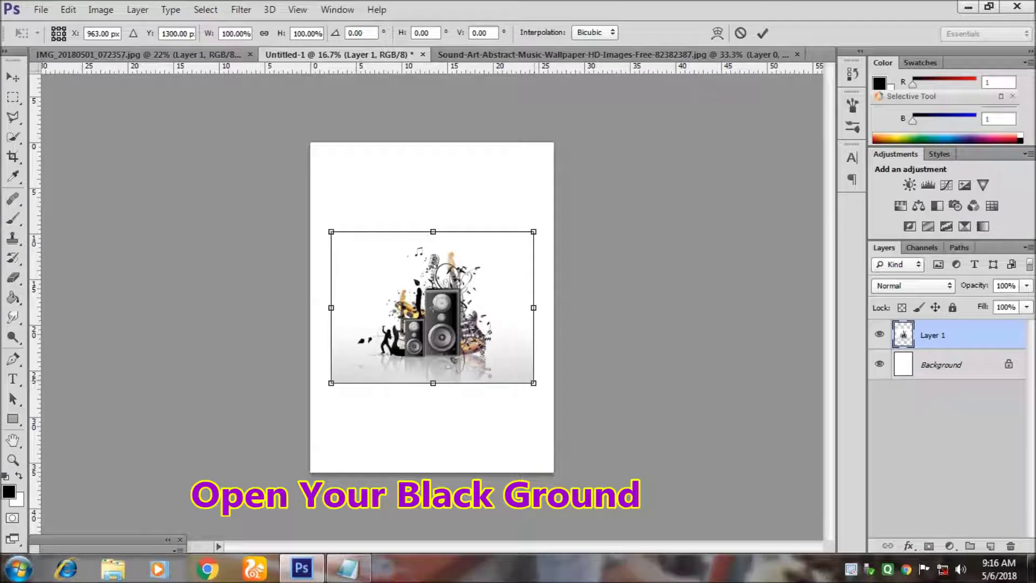
mouse_move(534, 383)
mouse_down()
mouse_move(625, 452)
mouse_move(485, 280)
mouse_up()
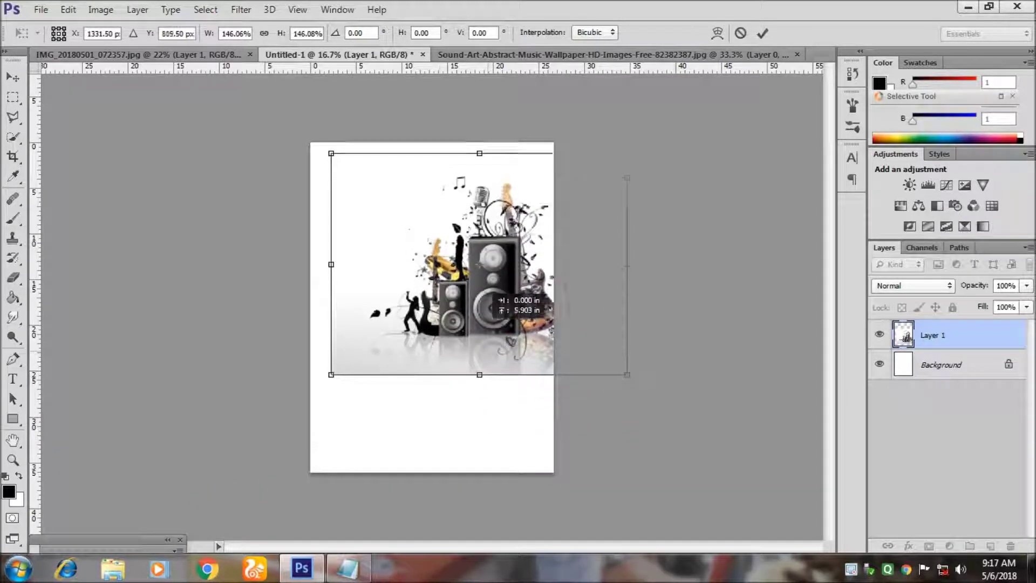
drag(310, 350, 269, 350)
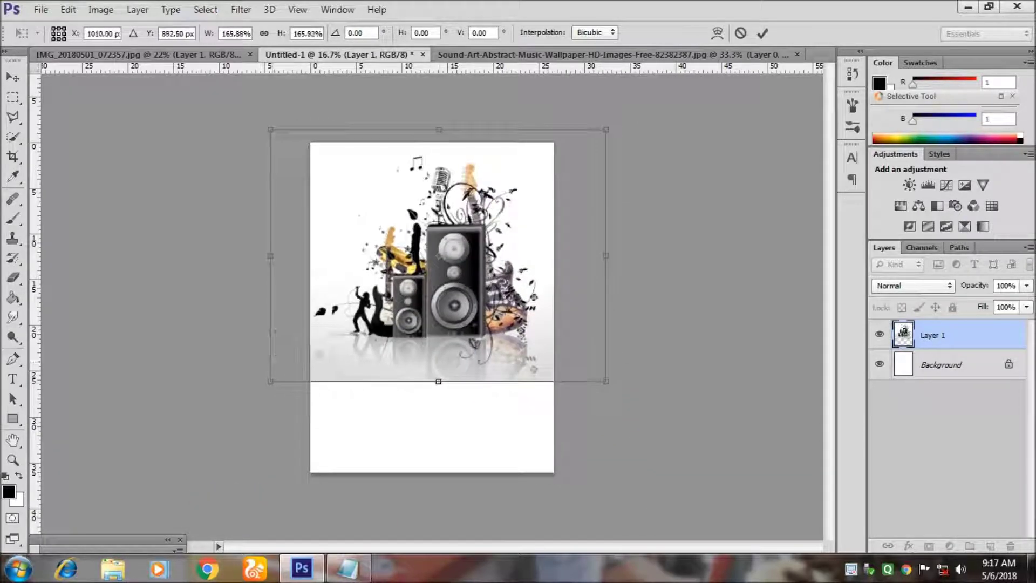
drag(438, 350, 438, 398)
drag(439, 324, 442, 337)
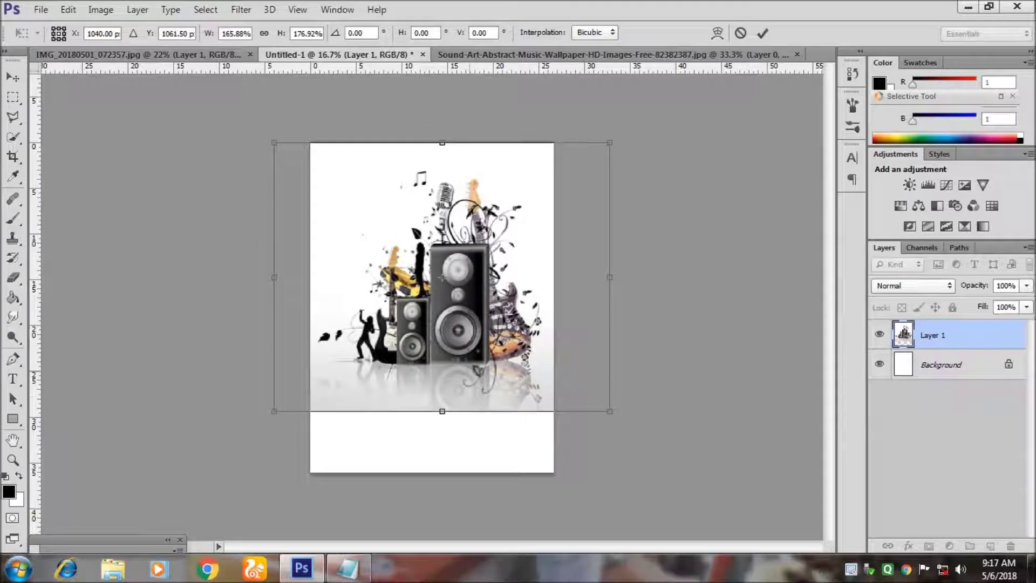
drag(609, 411, 640, 442)
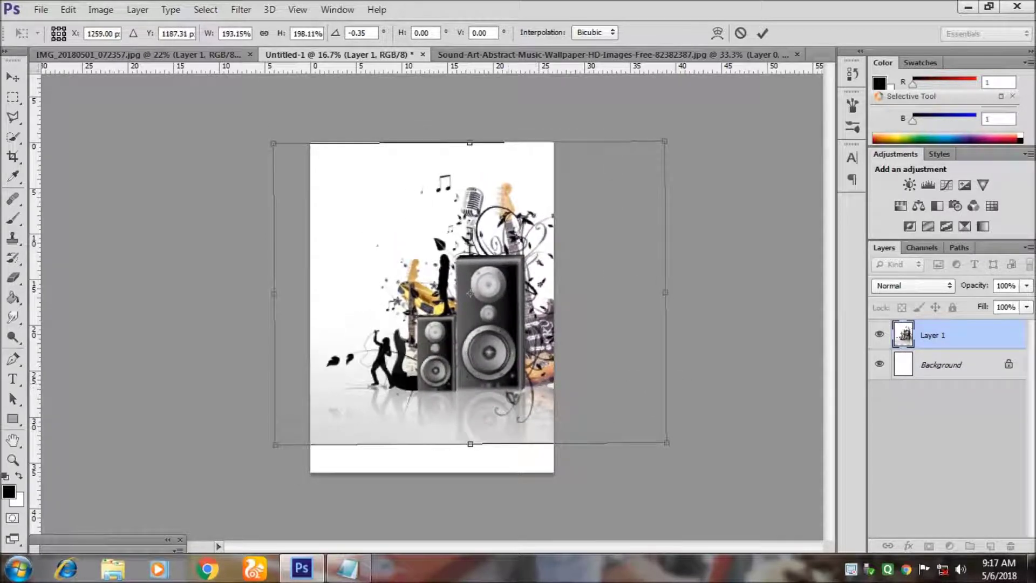
drag(273, 292, 247, 292)
drag(640, 401, 643, 402)
drag(475, 405, 442, 404)
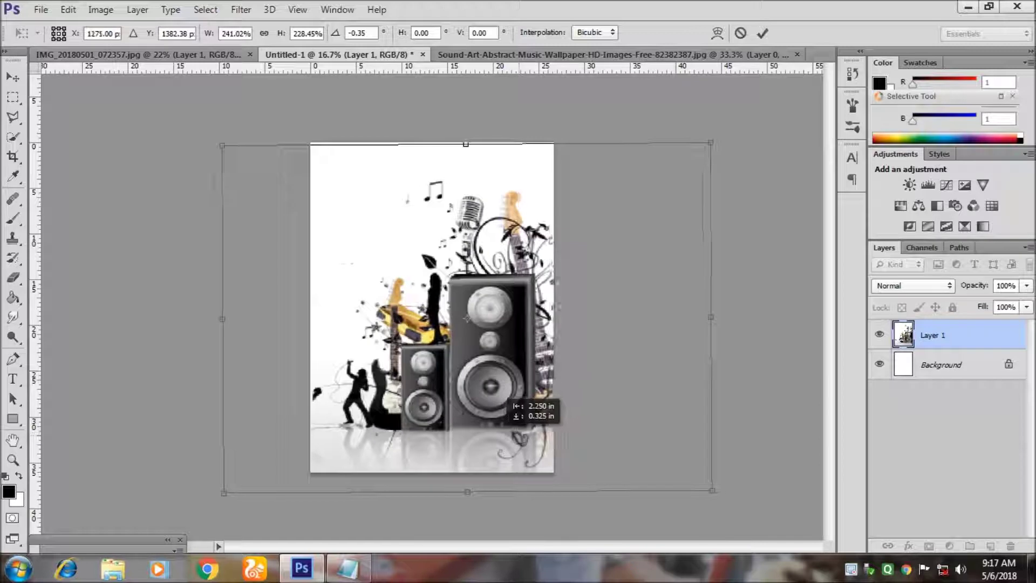
drag(733, 448, 693, 447)
drag(451, 318, 433, 318)
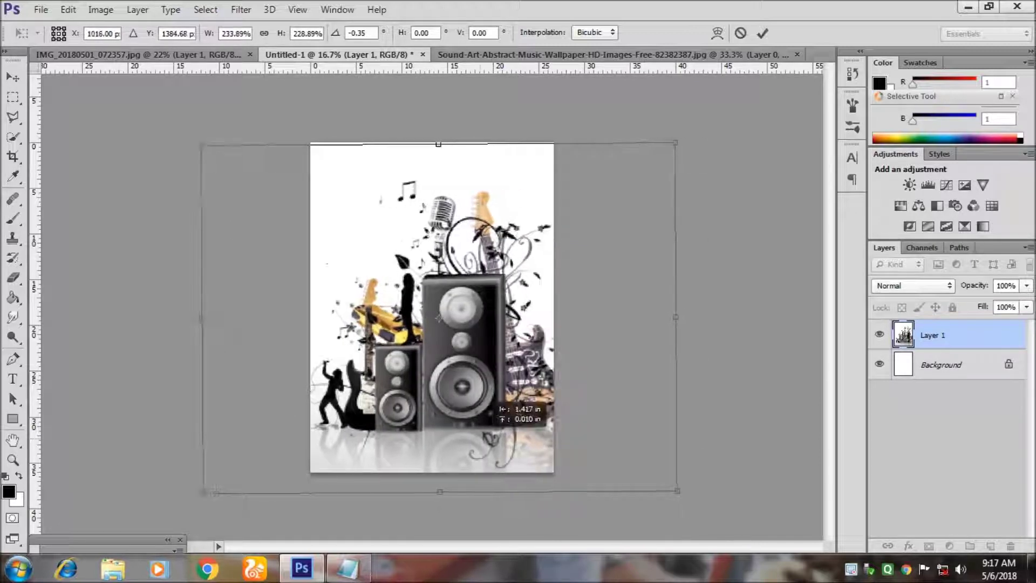
drag(433, 144, 433, 135)
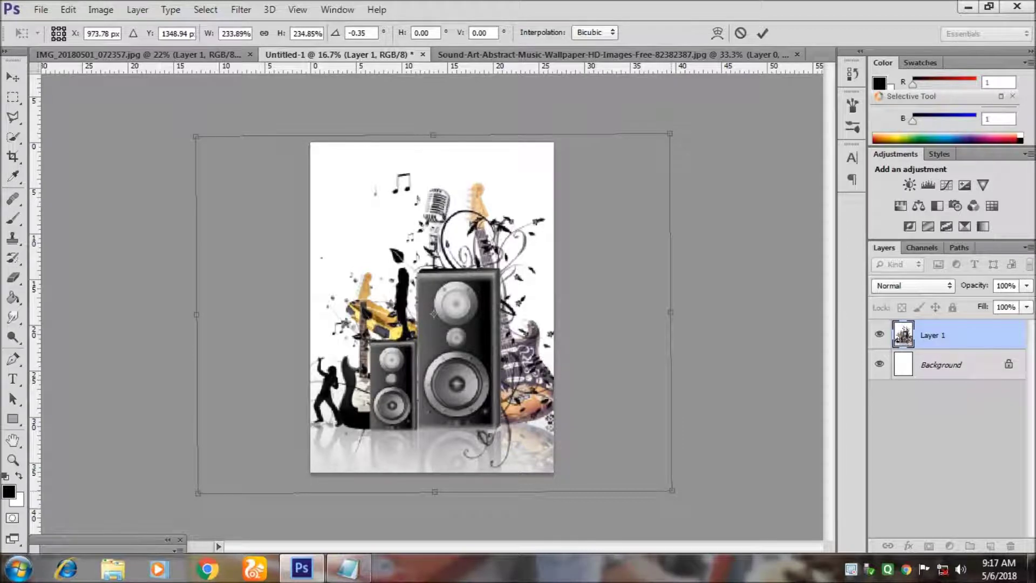
drag(434, 324, 433, 306)
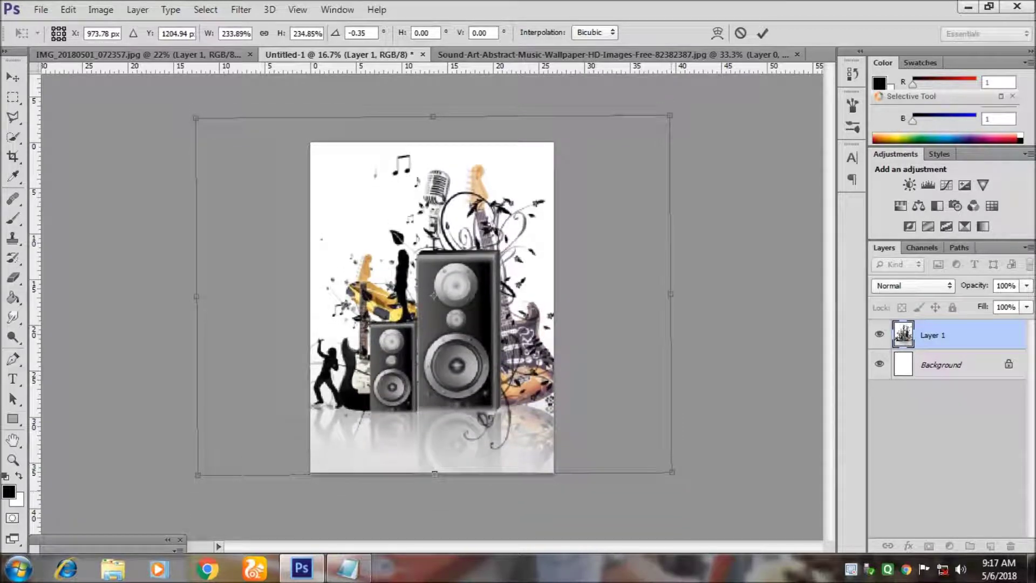
drag(433, 295, 431, 295)
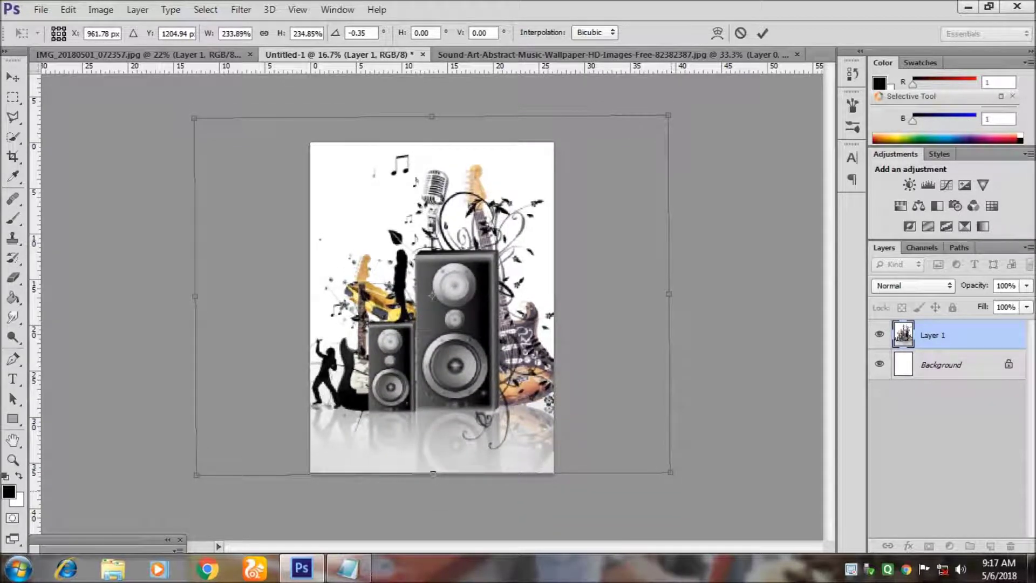
drag(670, 471, 635, 467)
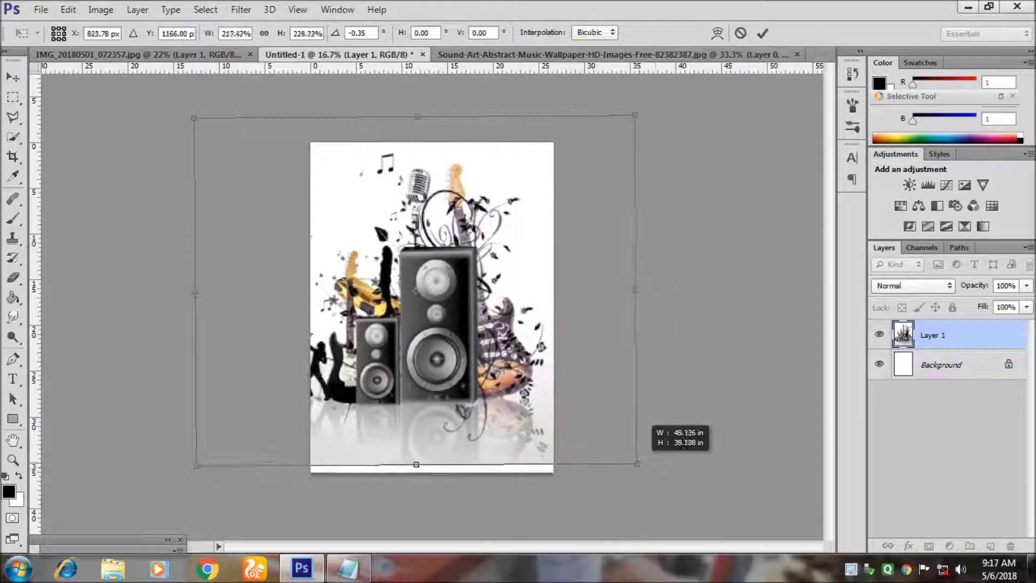
drag(414, 295, 431, 310)
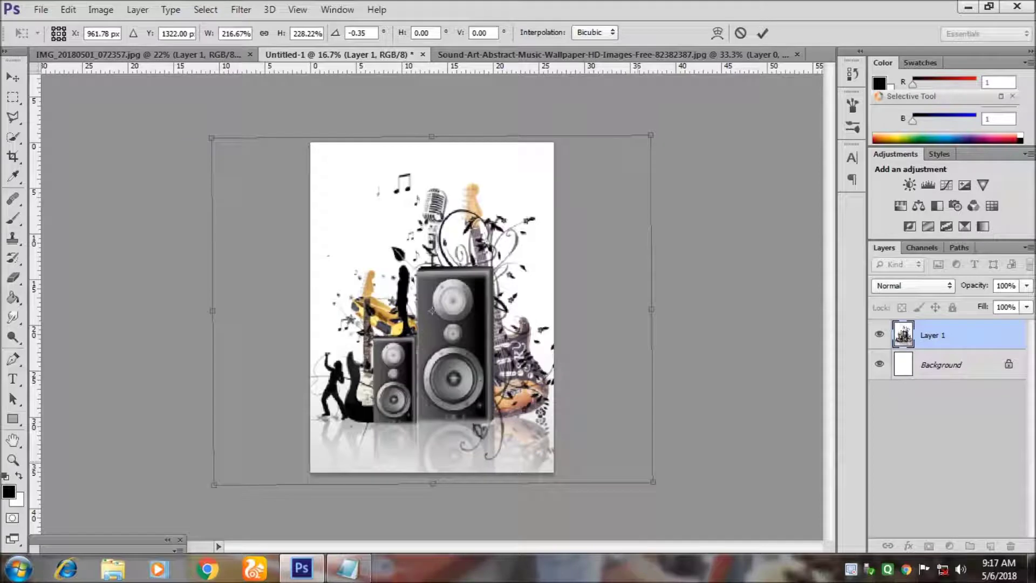
click(762, 33)
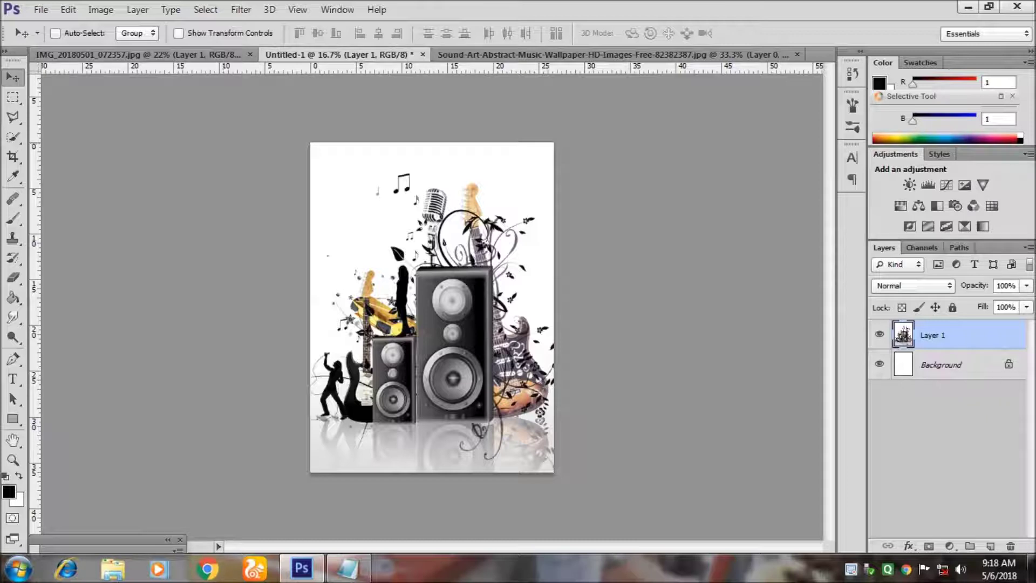
click(138, 54)
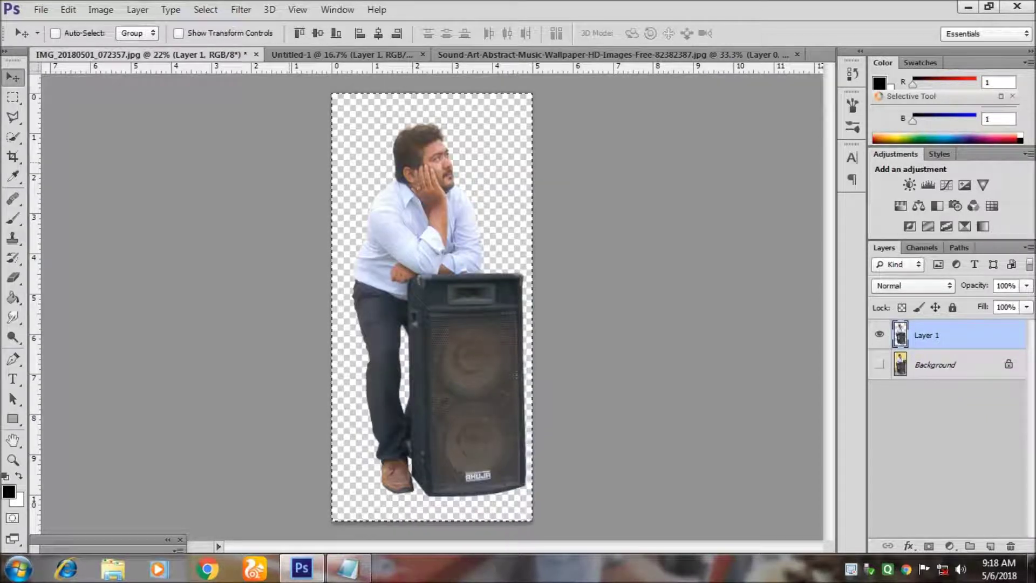
- Drag the man-and-speaker cut-out into the poster as Layer 2 and nudge it into place at the left
click(378, 54)
mouse_move(377, 51)
mouse_down()
mouse_move(432, 302)
mouse_move(384, 301)
mouse_move(395, 291)
mouse_up()
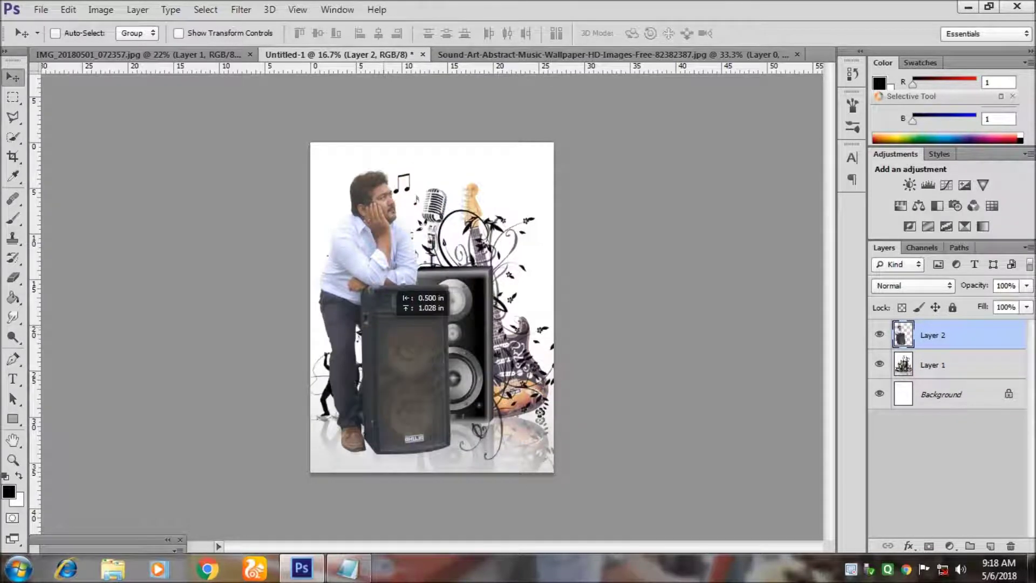
drag(395, 292, 388, 301)
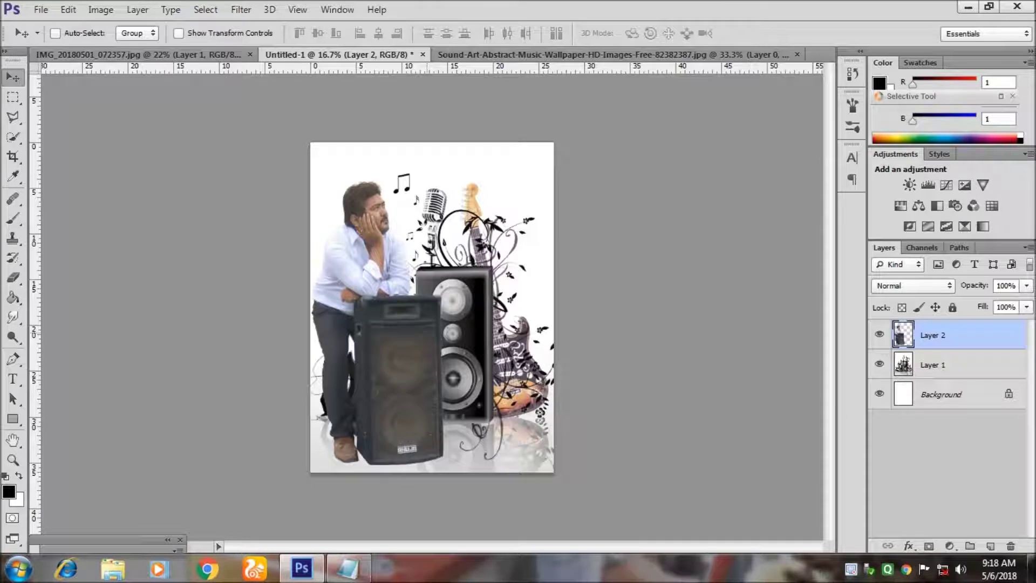
key(shift+Right)
key(shift+Right)
key(shift+Right)
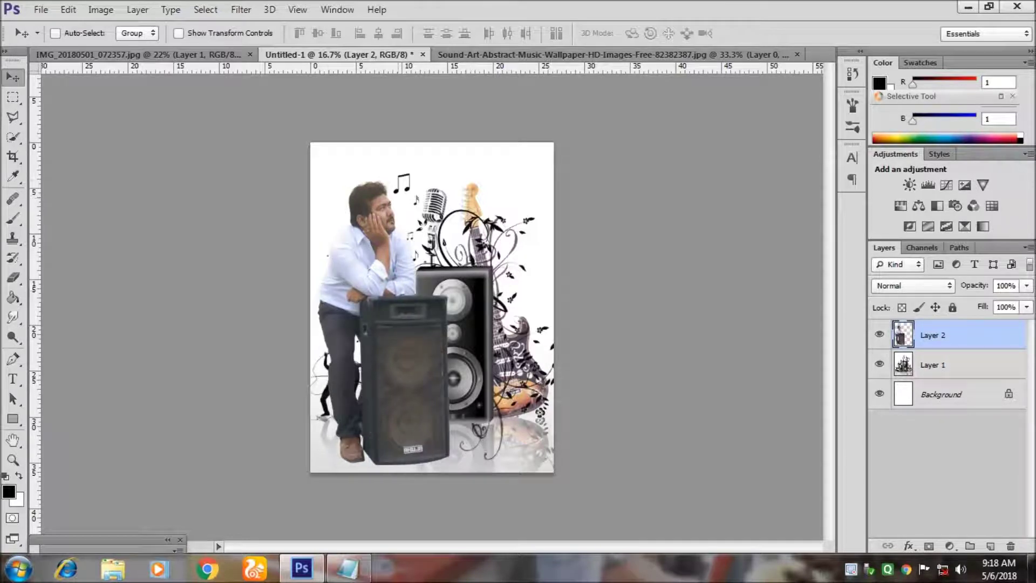
click(41, 9)
- Open the anime girl MUSIC wallpaper image file
click(48, 40)
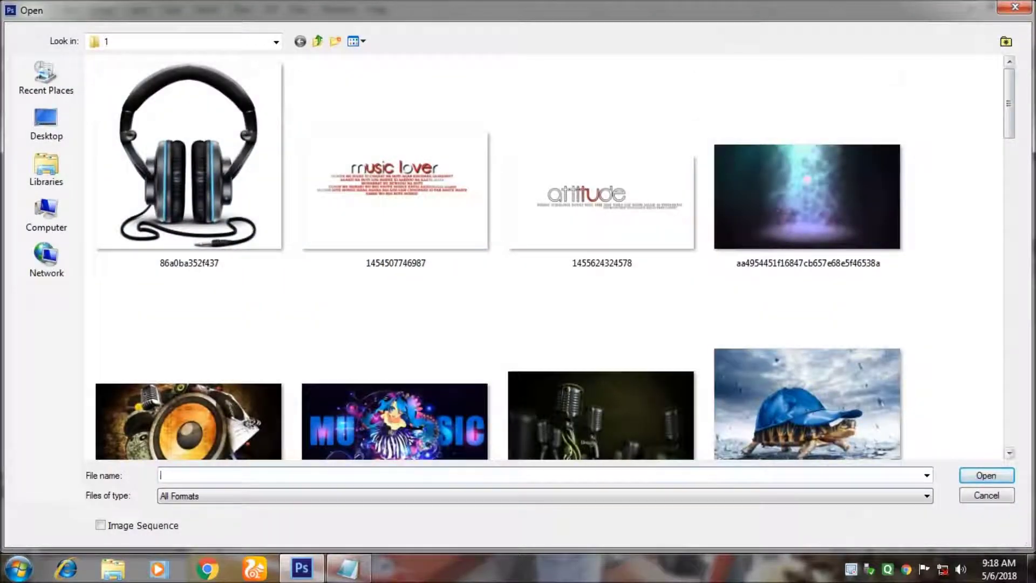
scroll(545, 256, down, 1)
scroll(545, 256, down, 4)
scroll(545, 256, down, 1)
scroll(545, 257, down, 1)
scroll(544, 256, down, 2)
scroll(545, 257, up, 2)
scroll(600, 381, up, 2)
scroll(600, 380, up, 1)
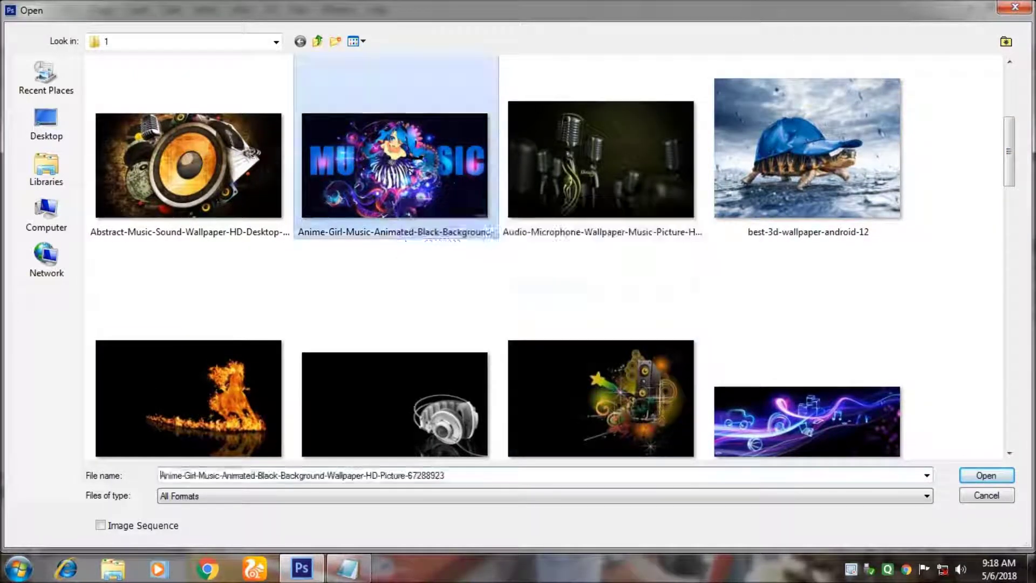
double_click(416, 253)
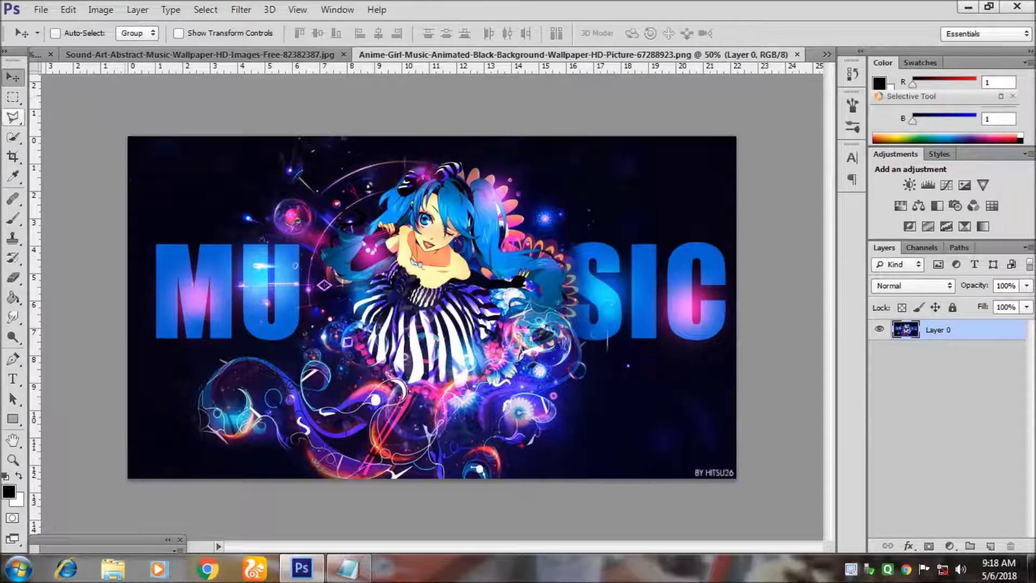
- Crop a thin strip off the wallpaper's bottom and select the entire image
click(13, 156)
drag(432, 477, 432, 457)
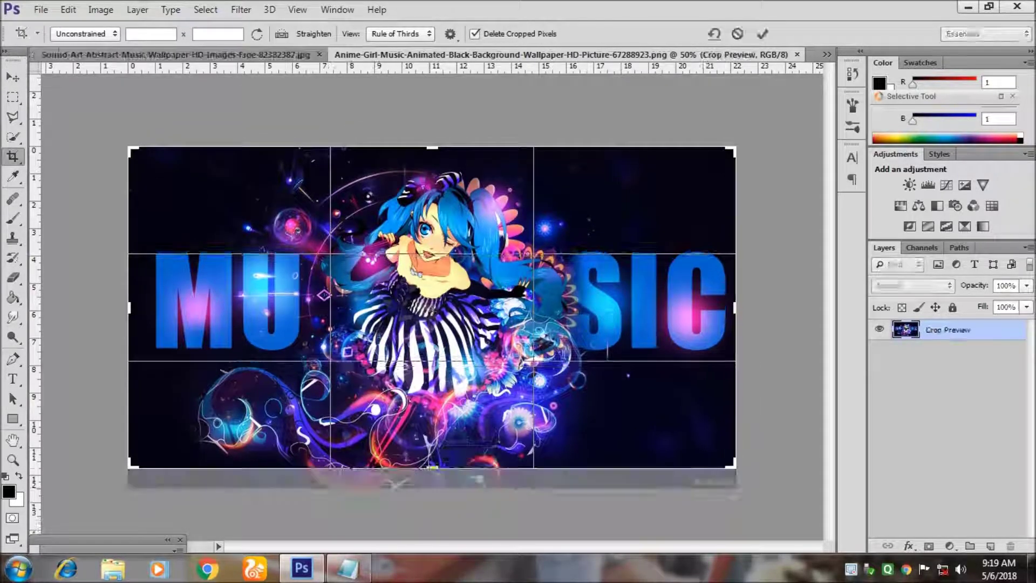
click(761, 33)
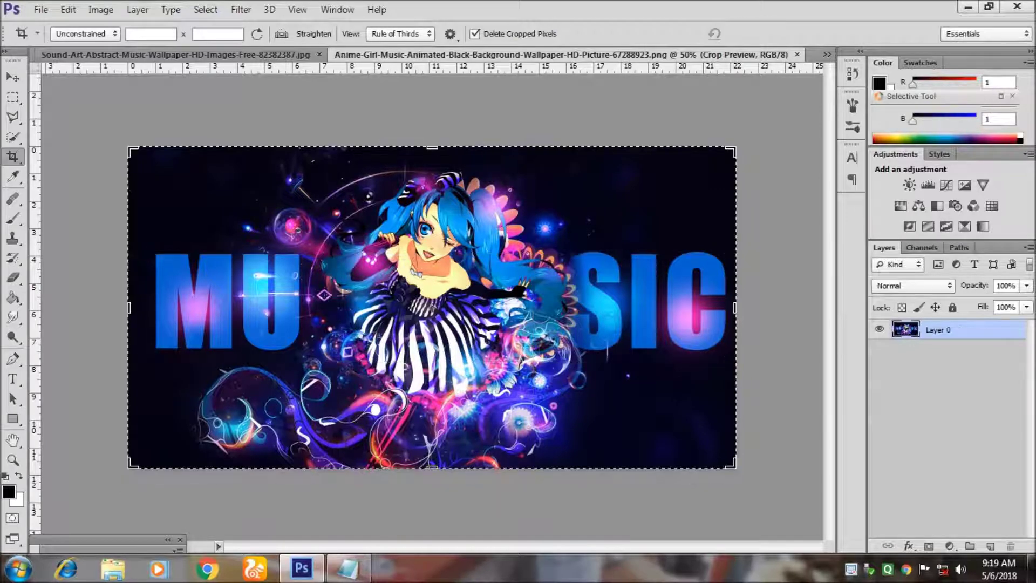
click(13, 77)
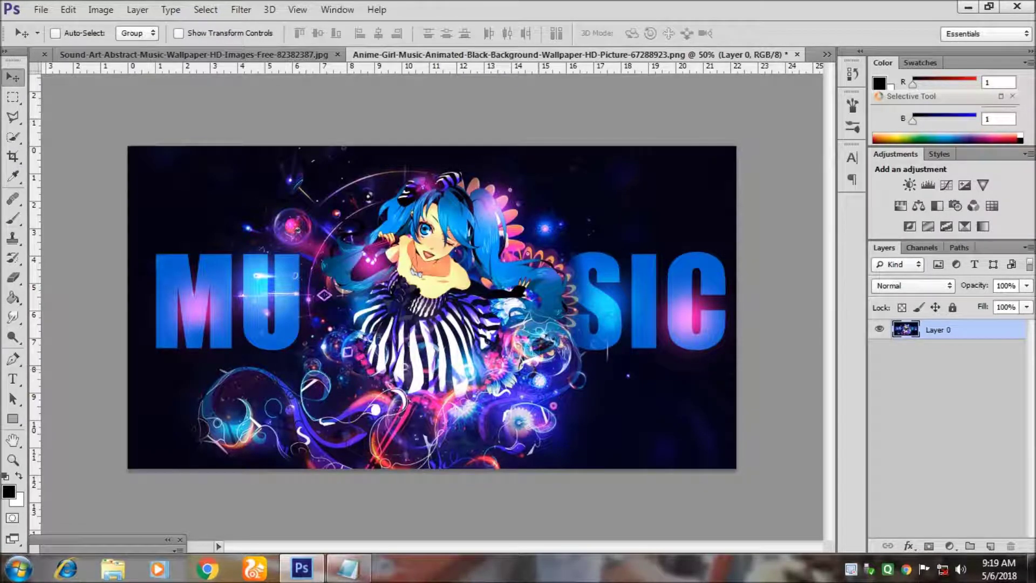
key(ctrl+a)
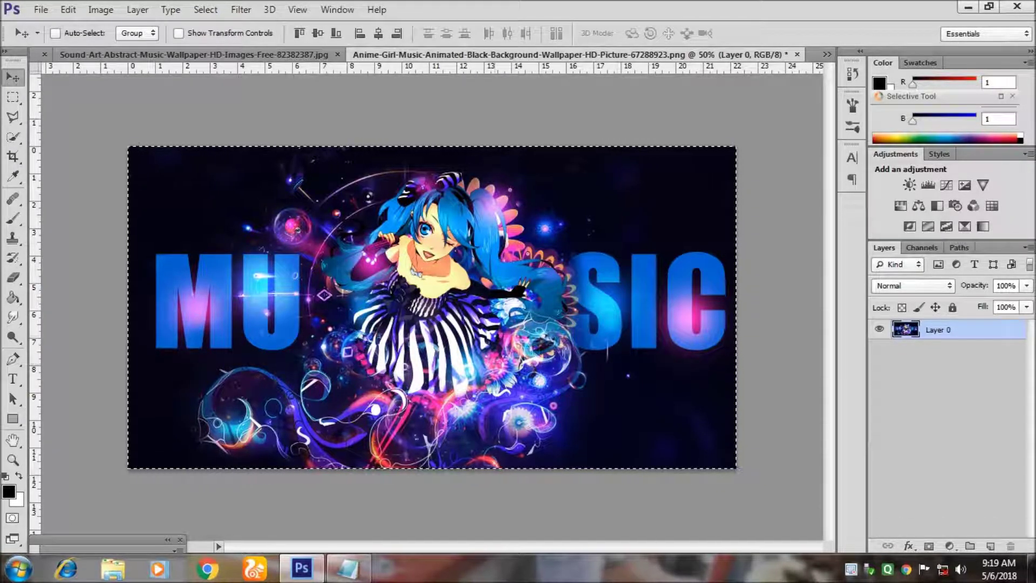
click(826, 55)
- Paste the MUSIC image into the poster, move it to the top and scale it to page width
click(453, 76)
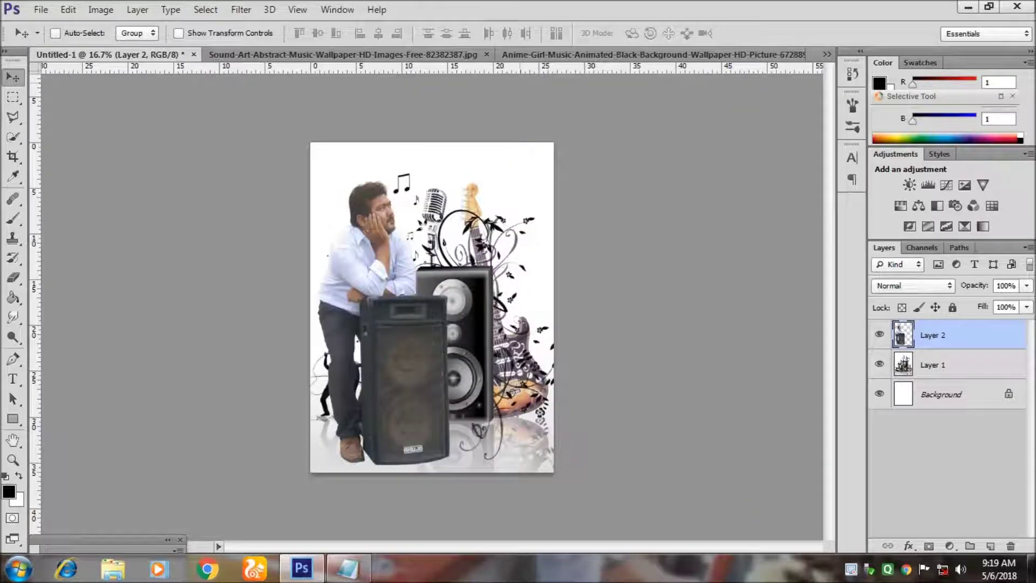
key(ctrl+v)
drag(431, 307, 411, 196)
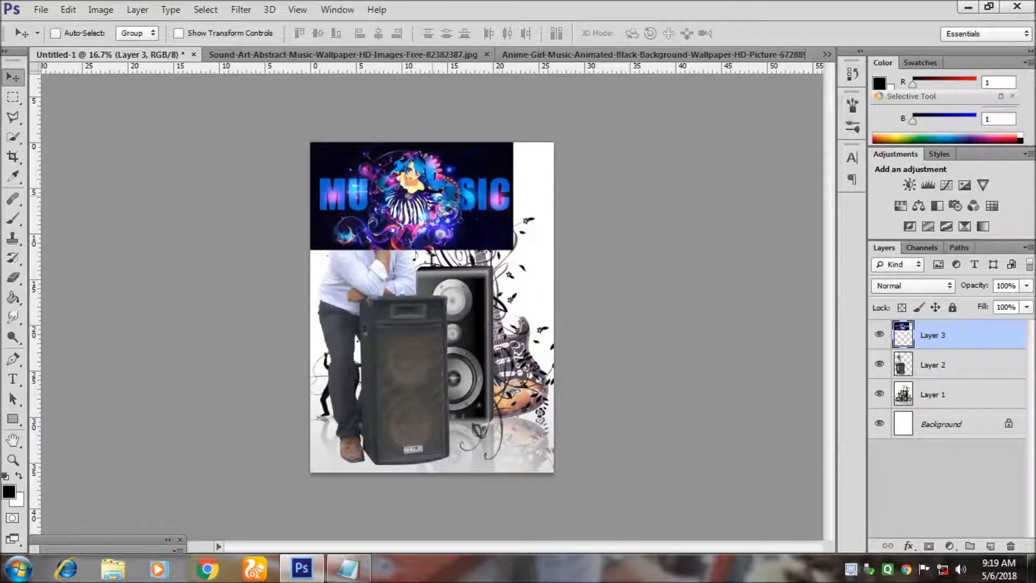
key(ctrl+t)
drag(513, 249, 568, 262)
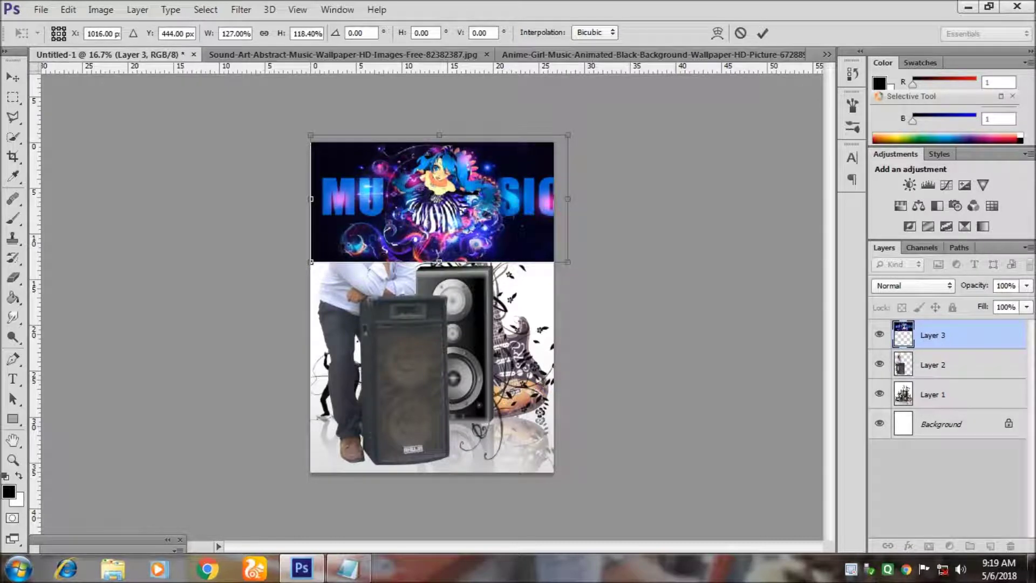
key(Return)
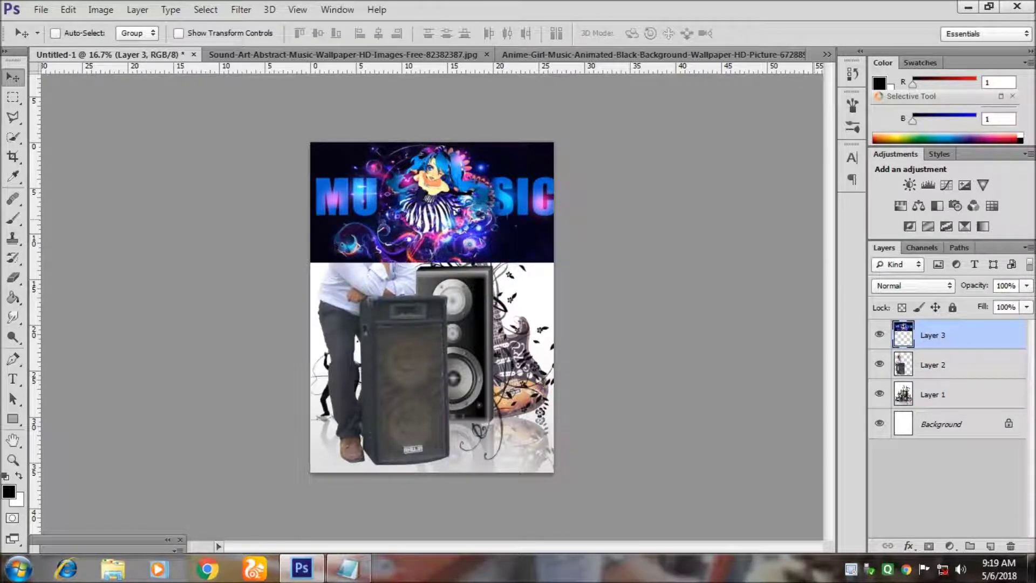
key(ctrl+t)
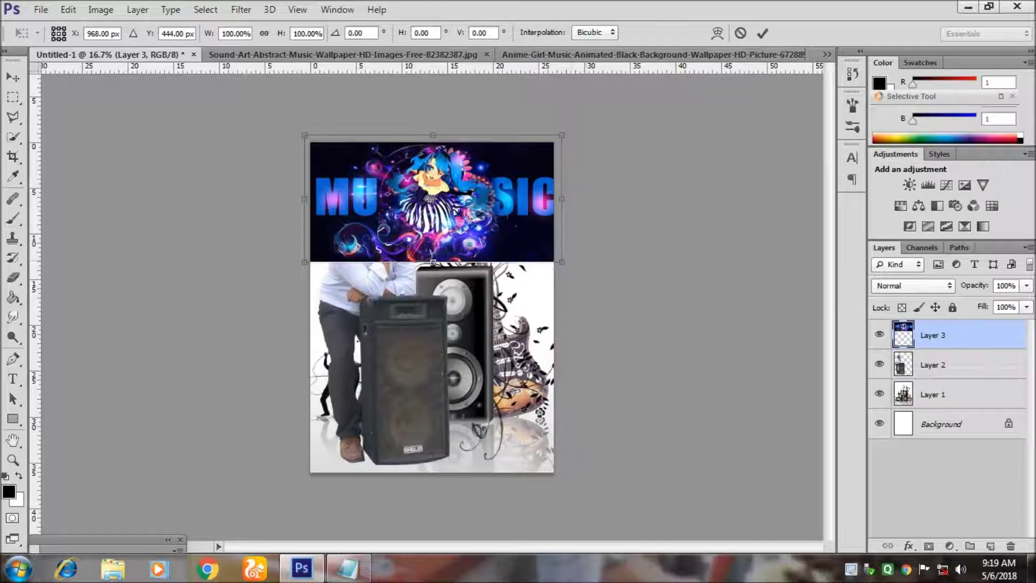
drag(561, 262, 553, 257)
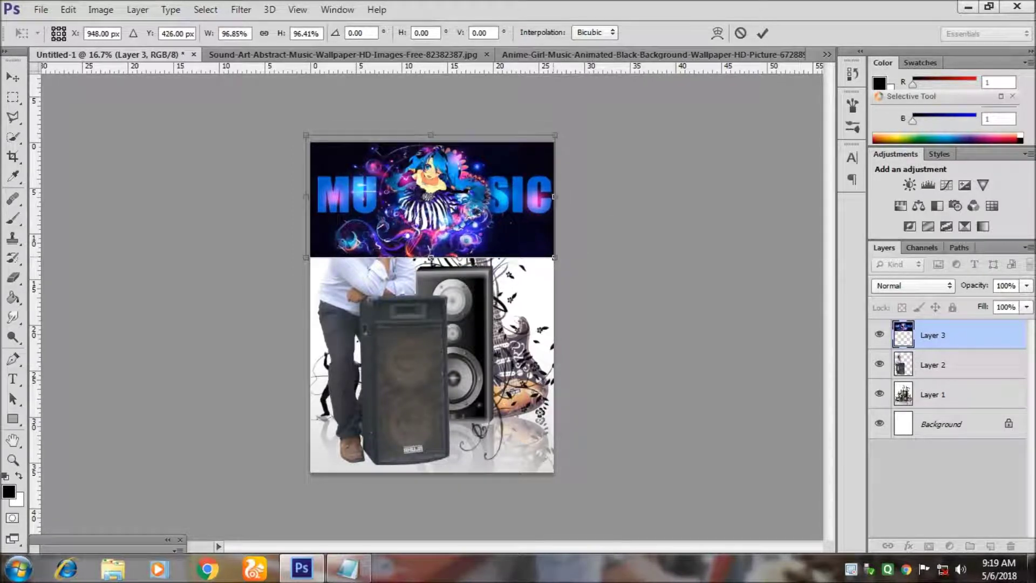
- Set the MUSIC layer to Screen blend mode and settle it at the poster's top edge
click(912, 285)
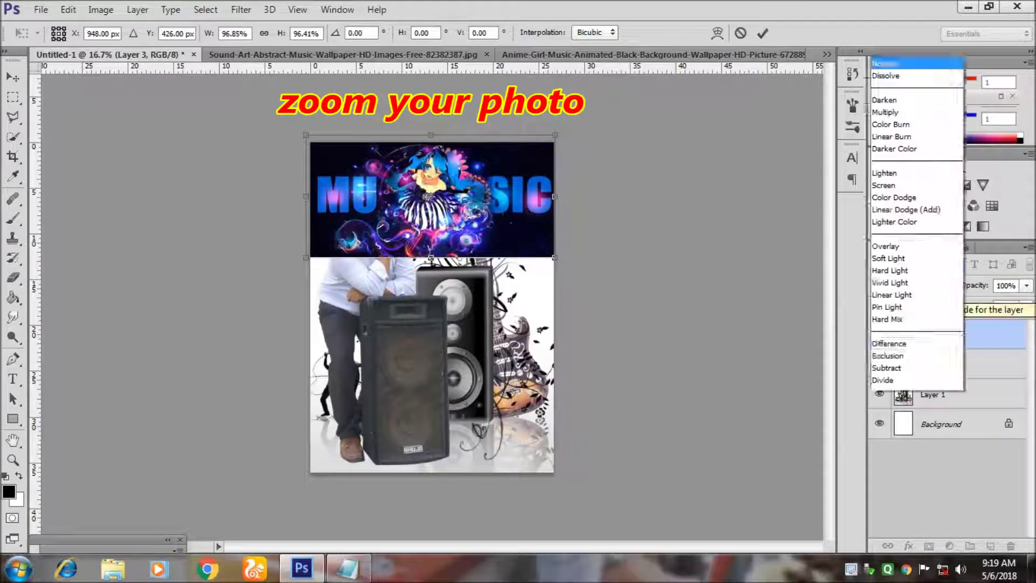
click(896, 126)
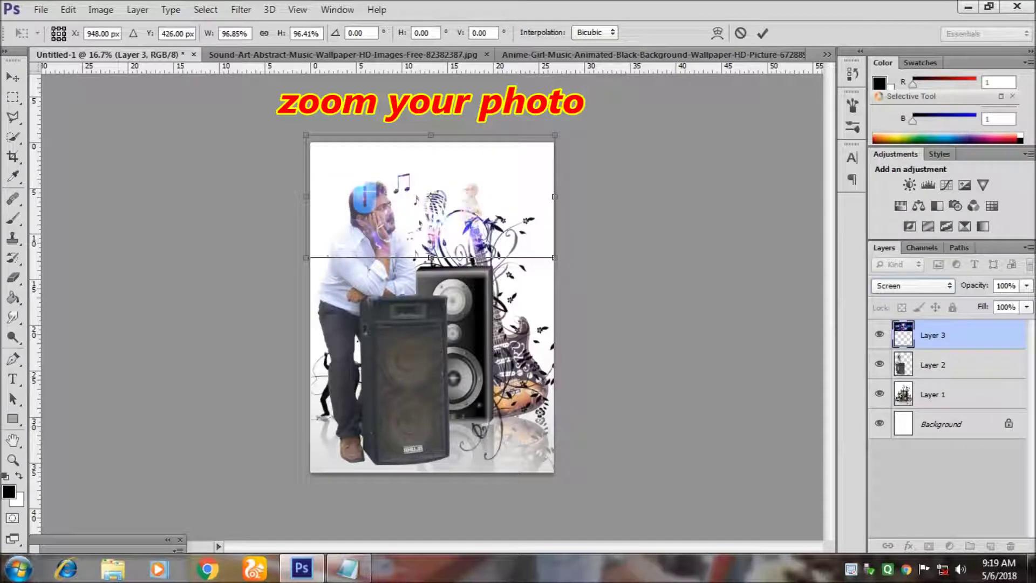
drag(431, 196, 432, 178)
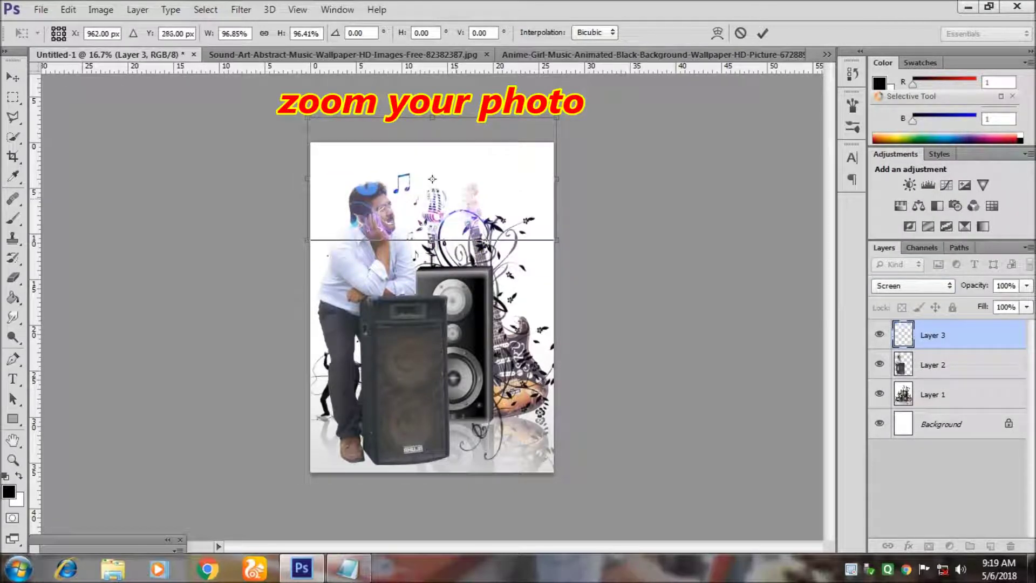
drag(432, 179, 432, 203)
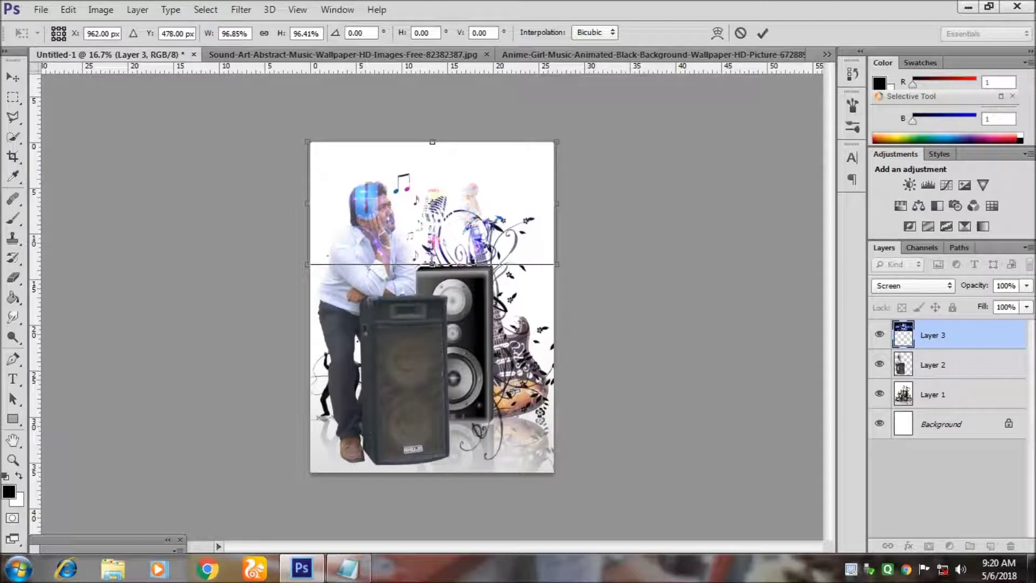
key(Return)
click(950, 424)
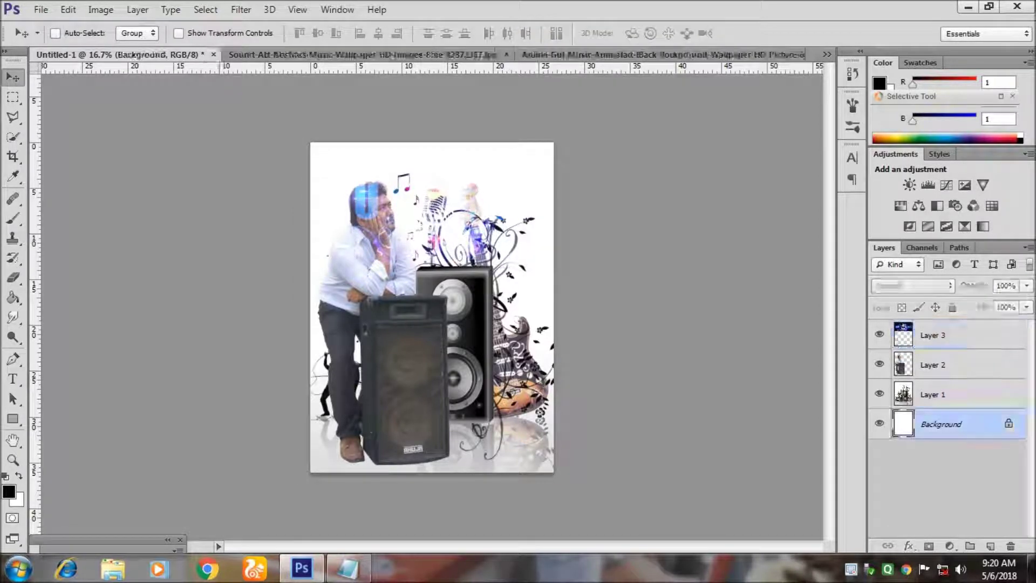
- Unlock the background as Layer 0 and add a Gradient Overlay layer style
double_click(949, 424)
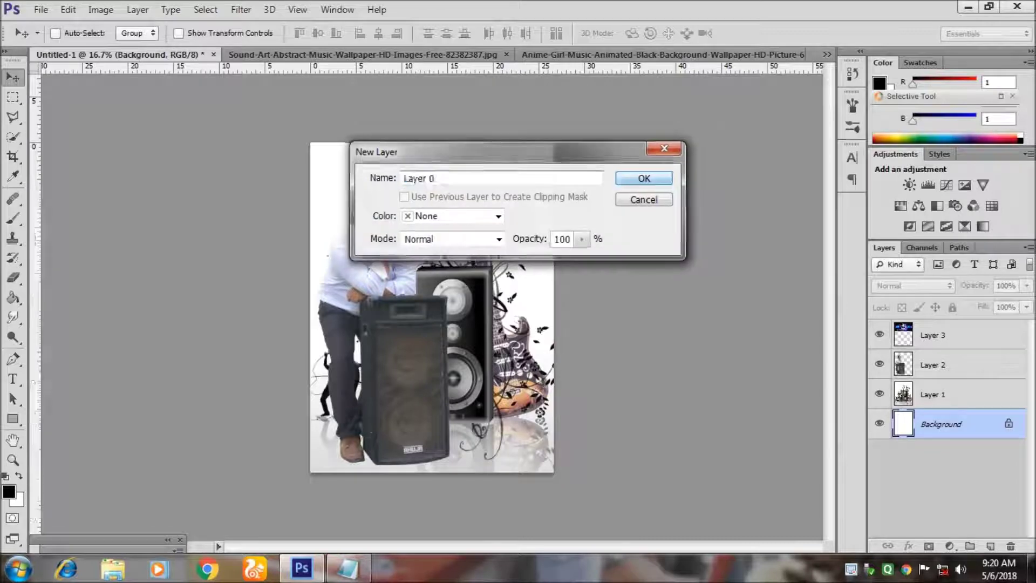
key(Return)
double_click(981, 424)
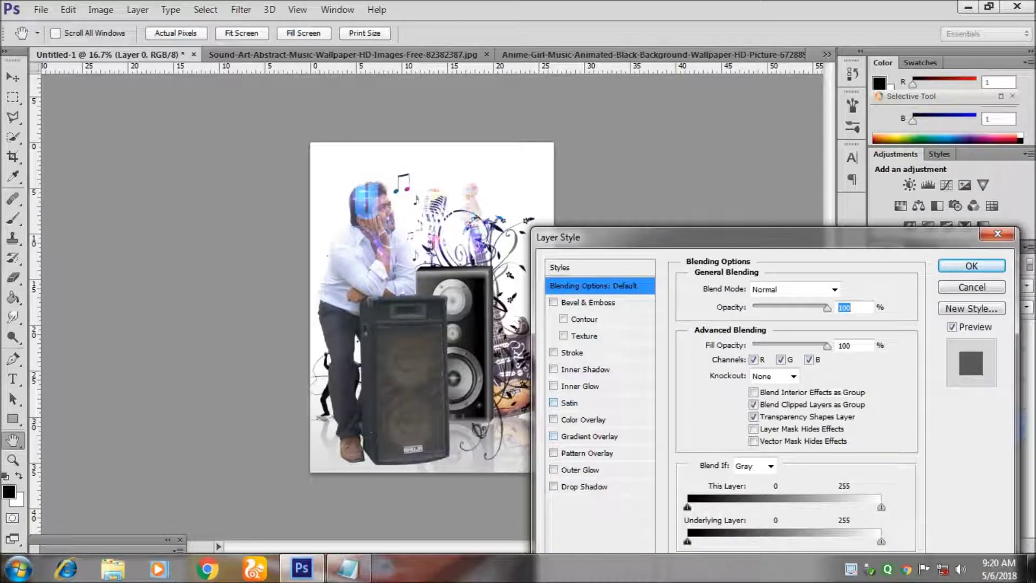
click(588, 436)
- Apply a dark colourful gradient preset and check it by toggling the speaker artwork's visibility
click(824, 324)
scroll(772, 389, down, 5)
scroll(772, 388, down, 5)
scroll(771, 389, down, 5)
scroll(772, 388, down, 5)
scroll(771, 388, down, 2)
click(755, 400)
click(971, 266)
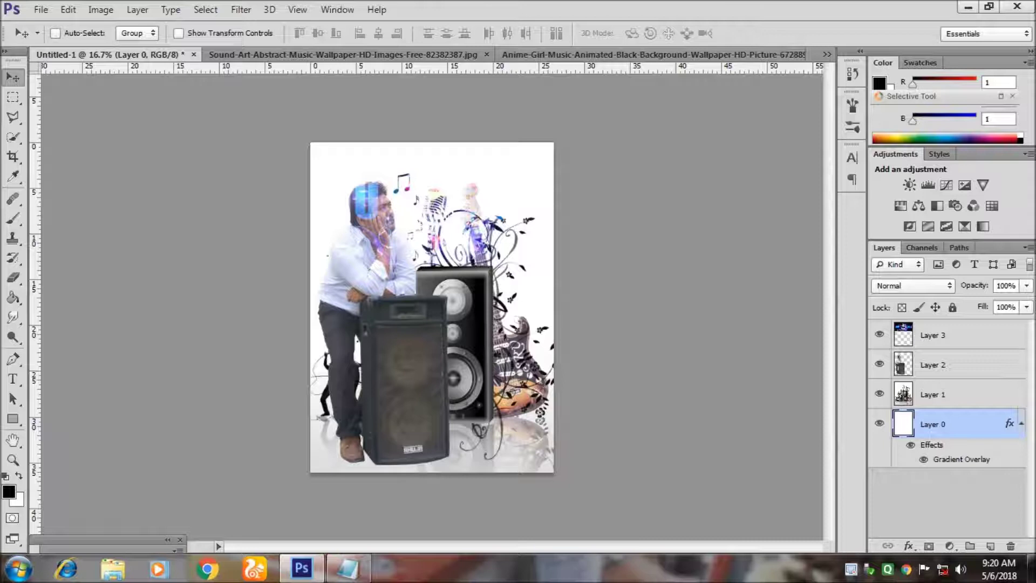
click(880, 394)
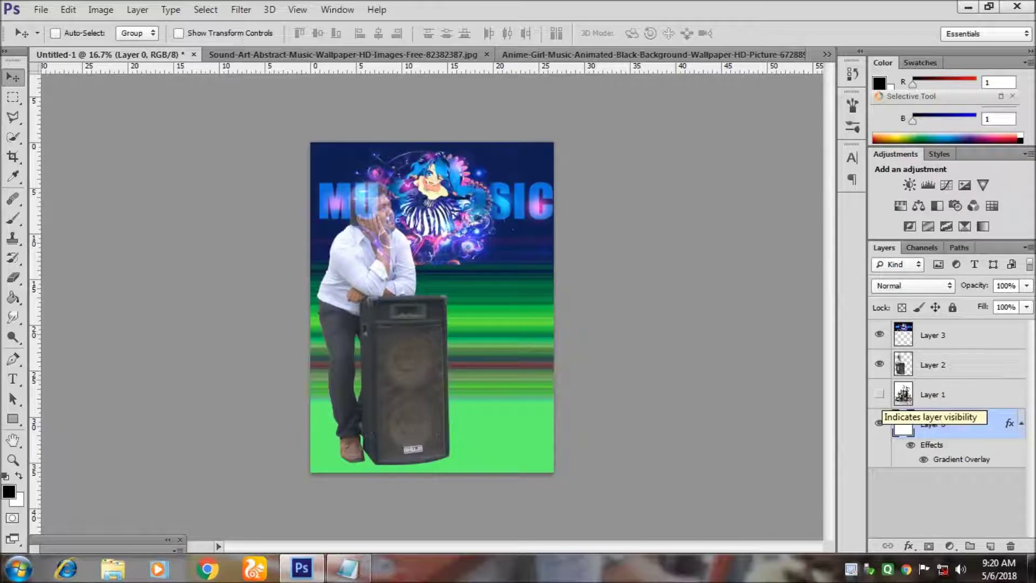
click(880, 394)
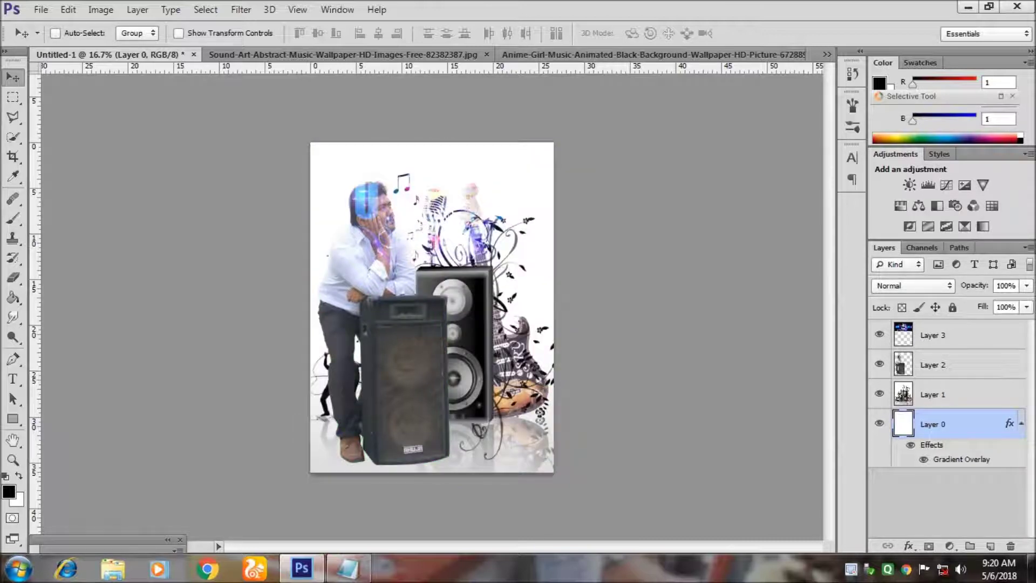
- Set the speaker artwork layer's blend mode to Multiply
click(912, 285)
click(912, 51)
click(950, 394)
click(912, 286)
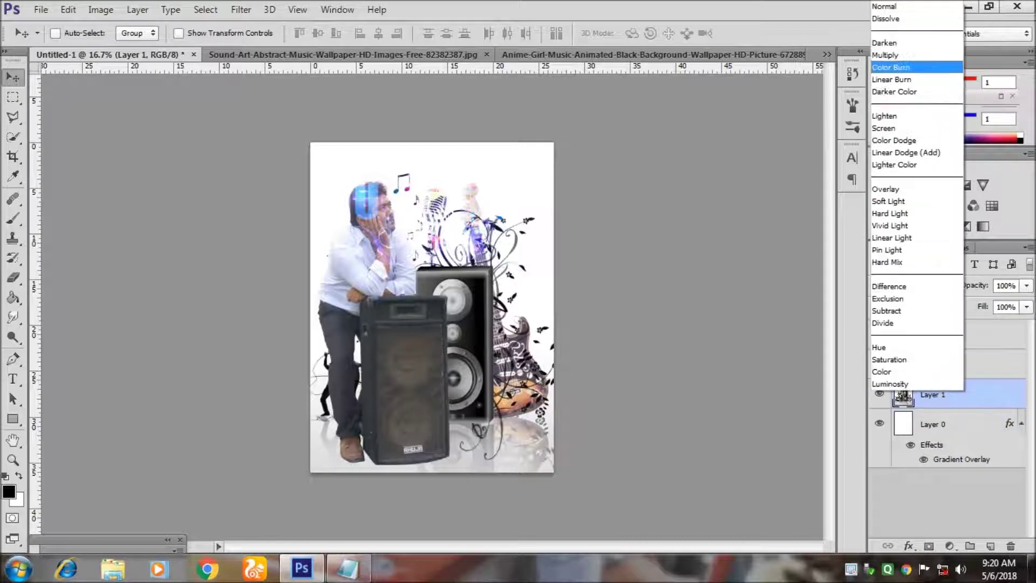
click(912, 51)
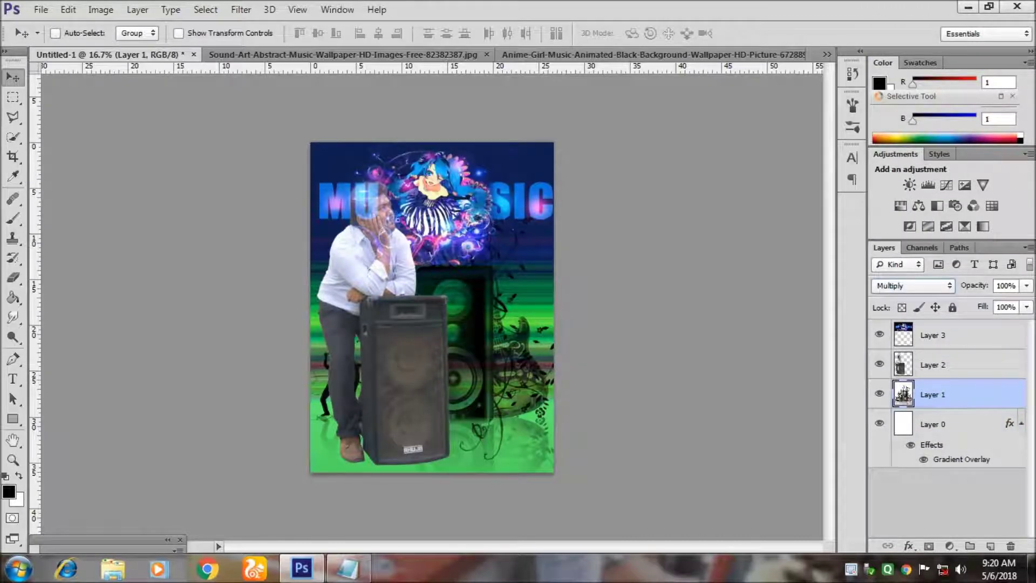
key(shift+plus)
key(shift+plus)
key(shift+plus)
key(shift+plus)
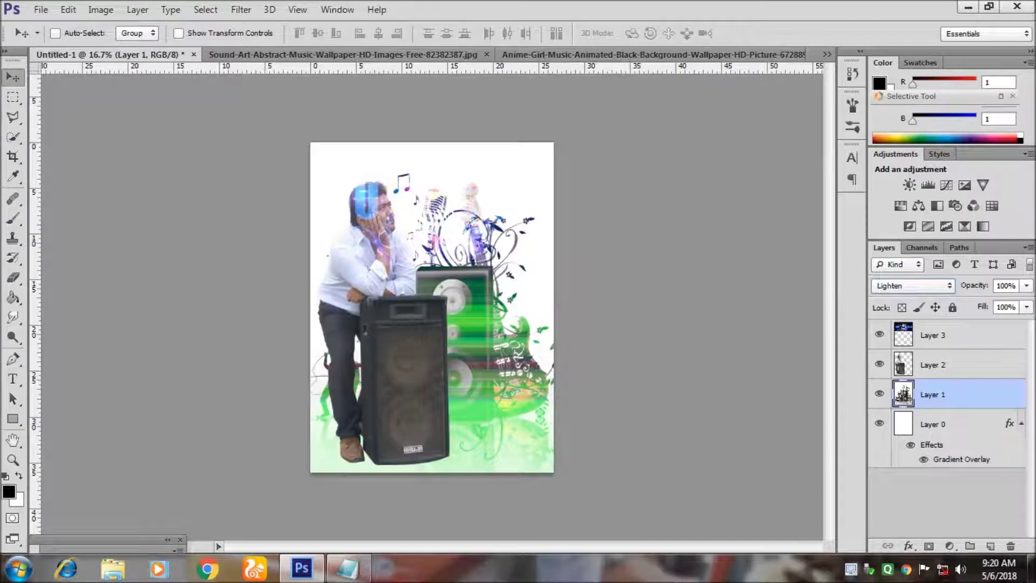
click(912, 285)
click(912, 54)
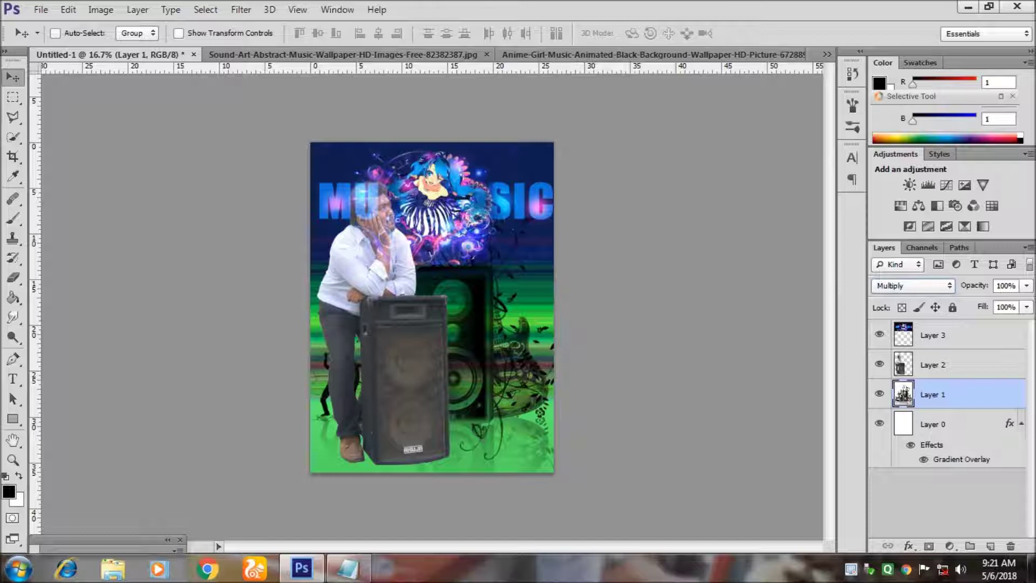
- Move the speaker artwork to the right, beside the man
key(ctrl+t)
drag(432, 310, 481, 317)
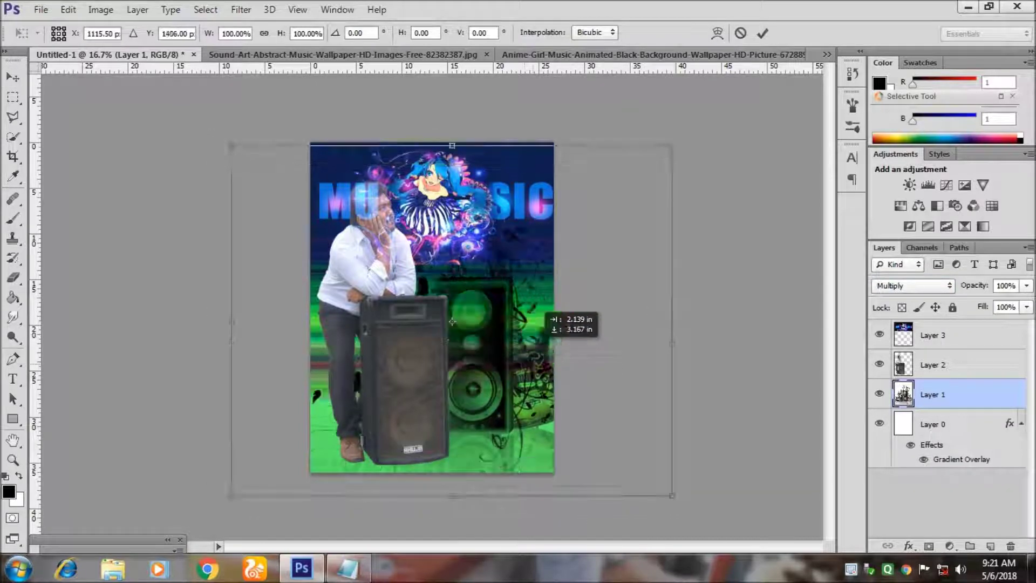
mouse_move(481, 316)
mouse_down()
mouse_move(500, 317)
mouse_move(500, 342)
mouse_up()
key(Return)
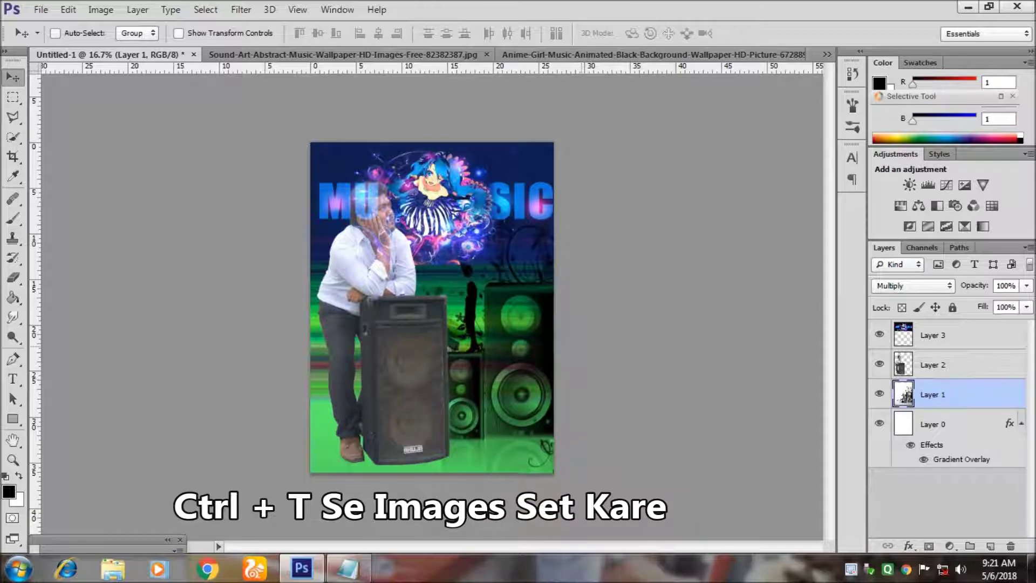
drag(500, 342, 507, 342)
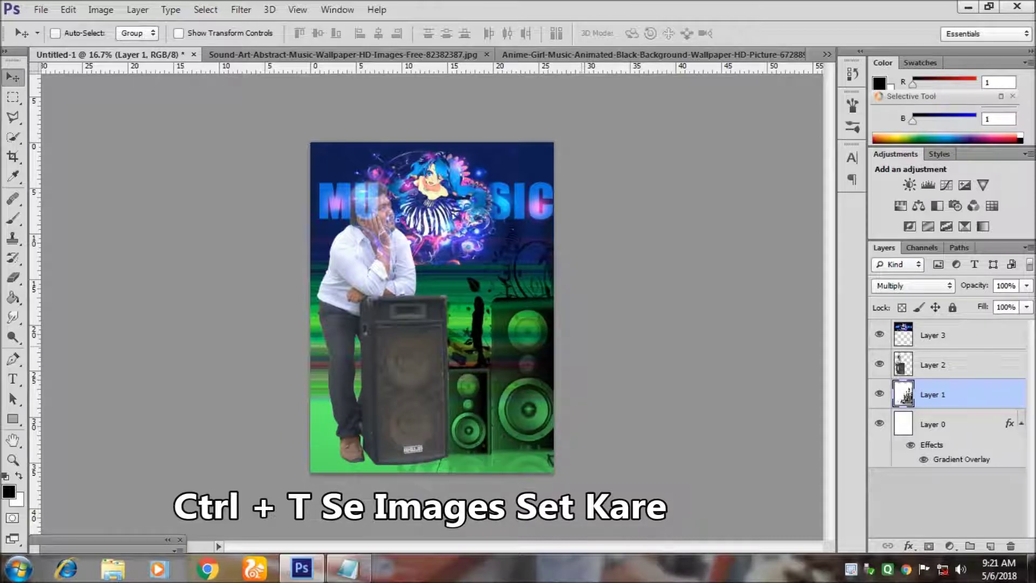
key(alt+bracketright)
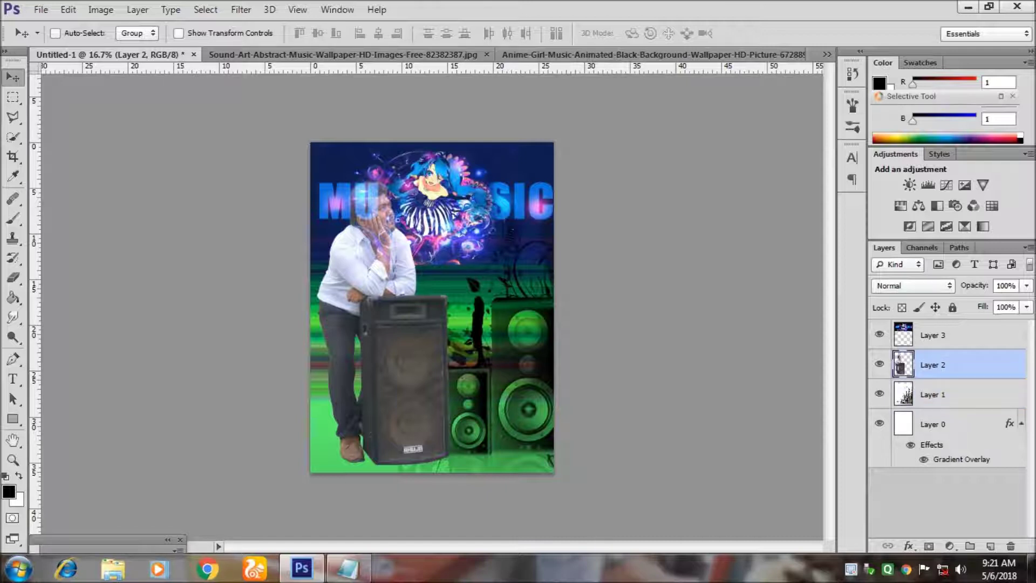
- Scale the MUSIC graphic down to about 78% and move it near the poster top
key(alt+bracketright)
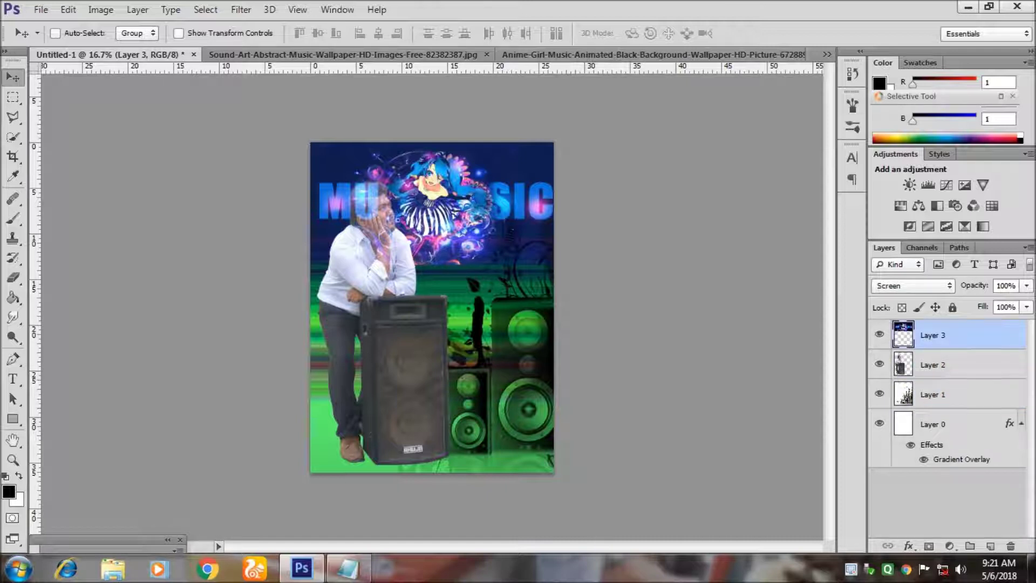
key(ctrl+t)
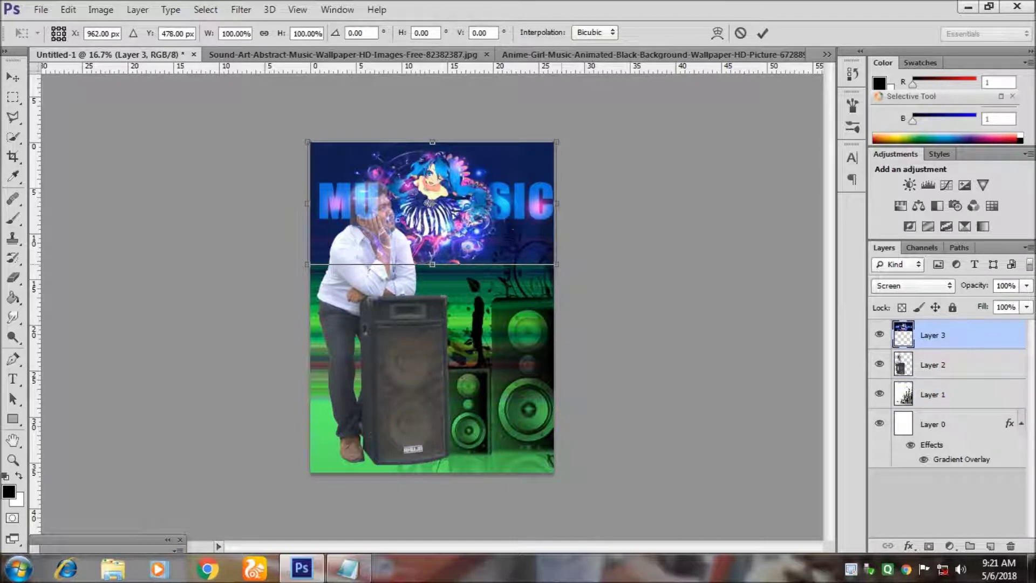
drag(556, 264, 533, 190)
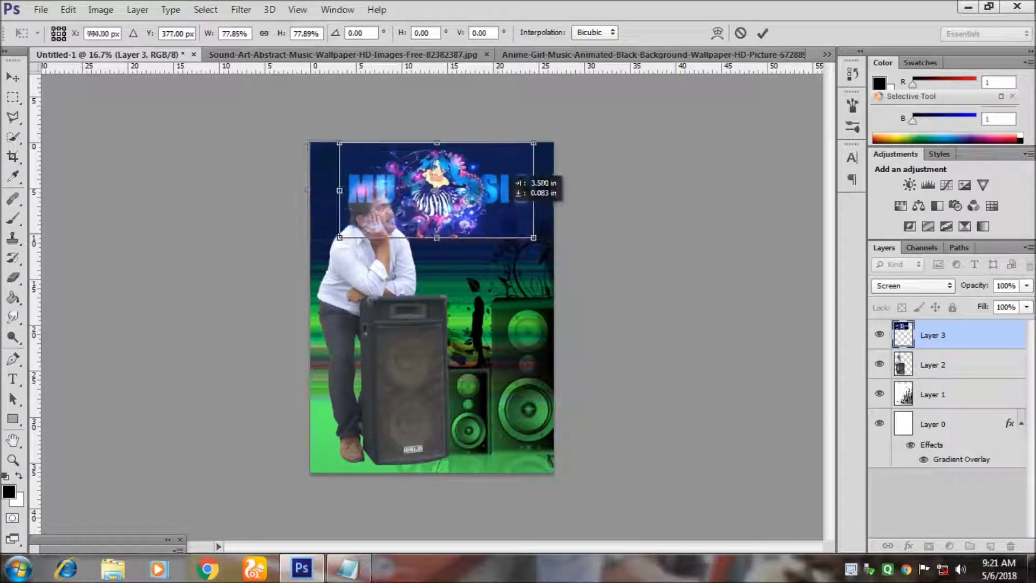
key(Return)
mouse_move(448, 151)
mouse_down()
mouse_move(448, 162)
mouse_move(474, 144)
mouse_up()
- Shrink the MUSIC graphic further and fit it into the top right corner
key(ctrl+t)
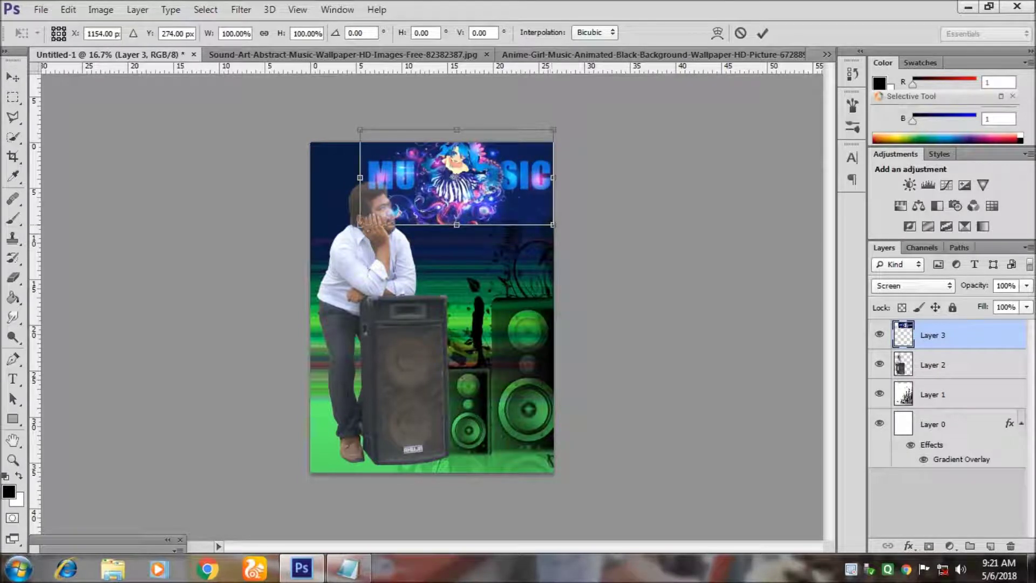
drag(360, 178, 384, 177)
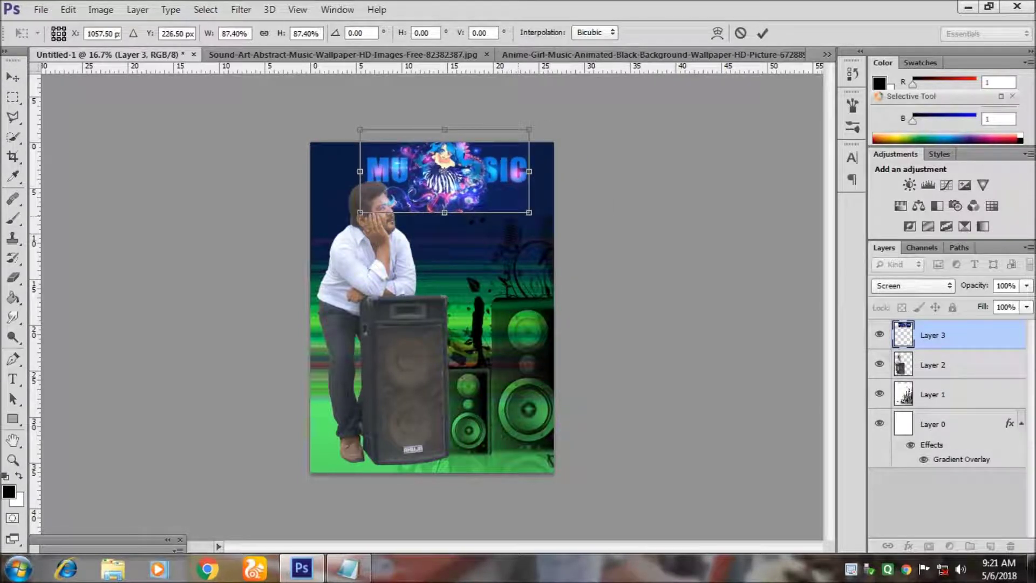
drag(384, 136, 399, 143)
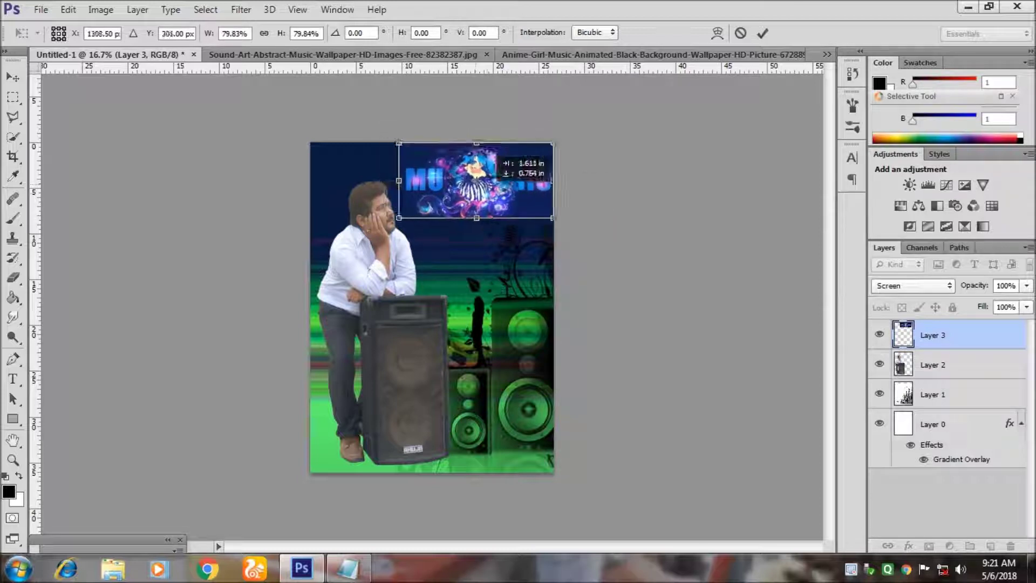
key(Return)
drag(513, 177, 511, 174)
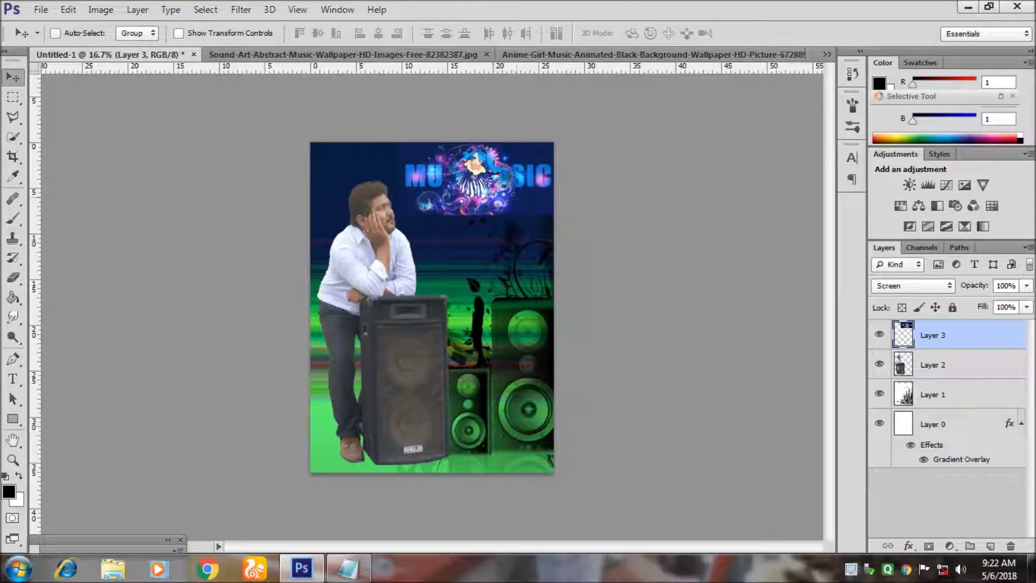
key(shift+Left)
key(shift+Left)
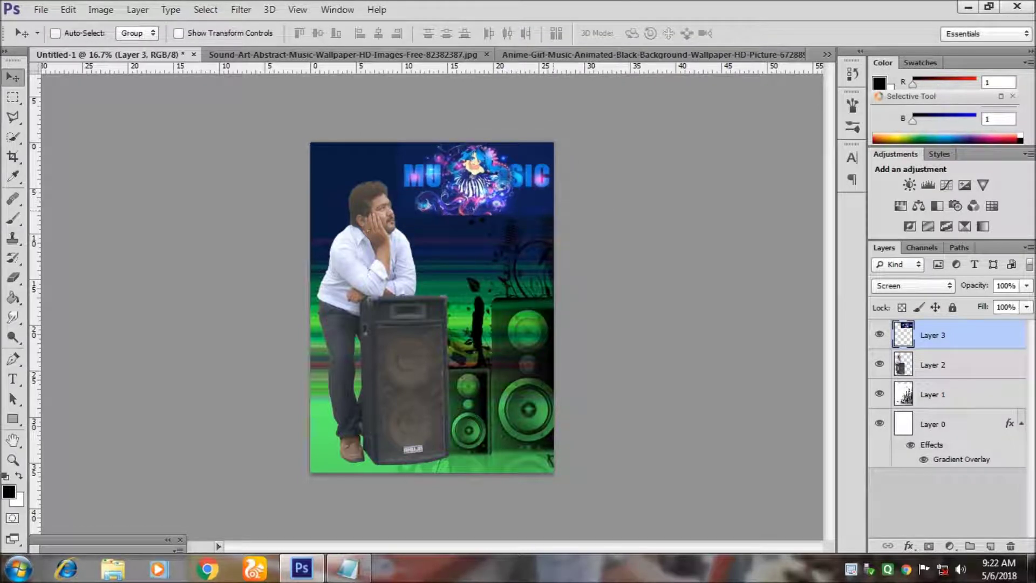
key(ctrl+plus)
scroll(432, 307, up, 3)
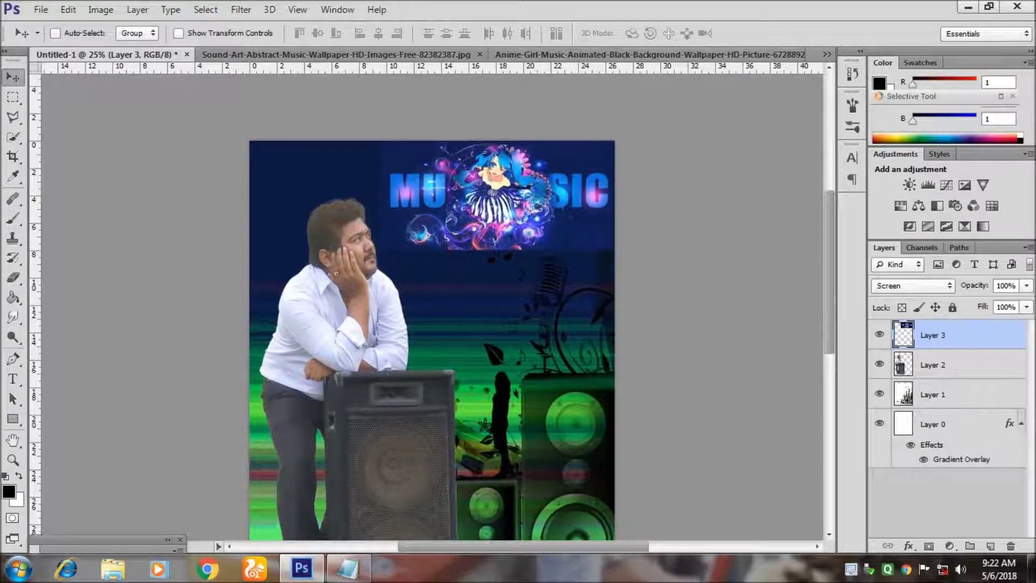
- Fade out the MUSIC graphic's lower edge with a soft round 160 px eraser
key(e)
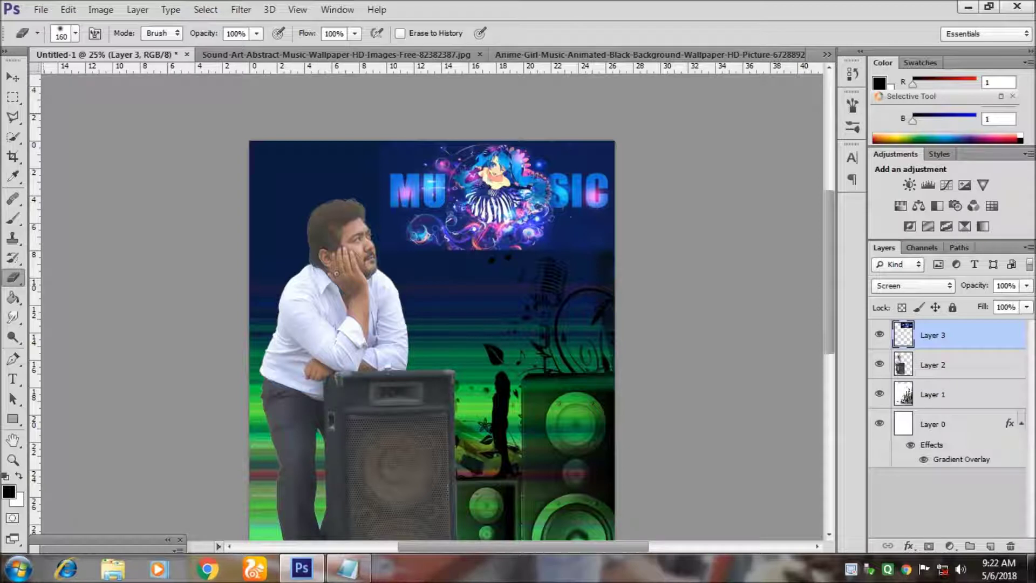
click(75, 33)
click(126, 199)
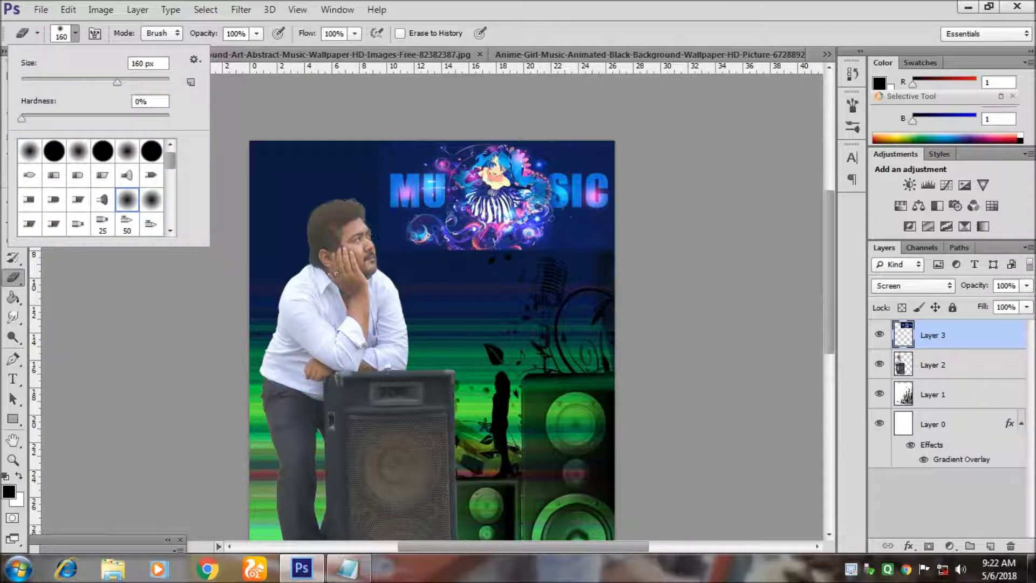
key(Return)
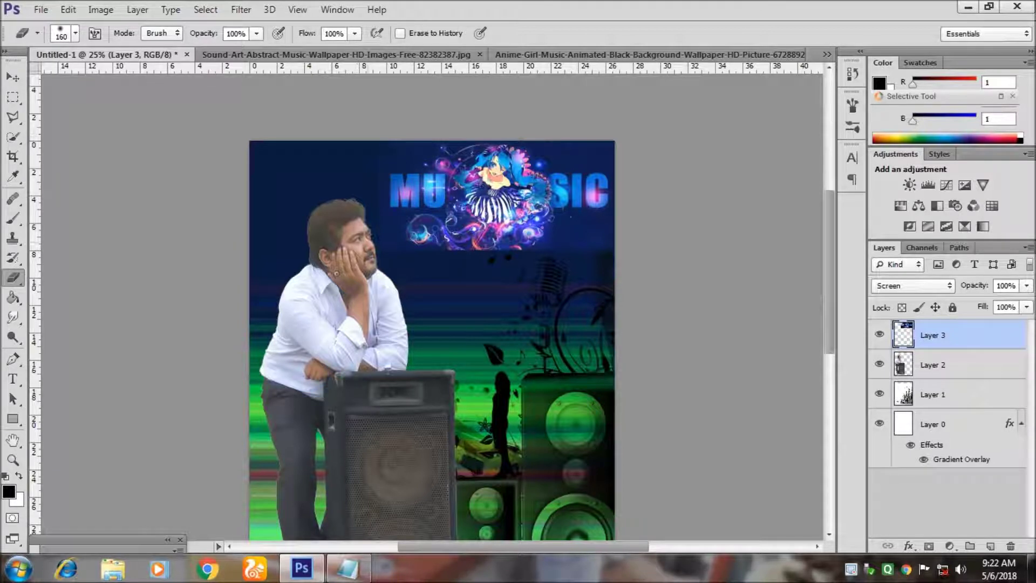
drag(415, 242, 596, 241)
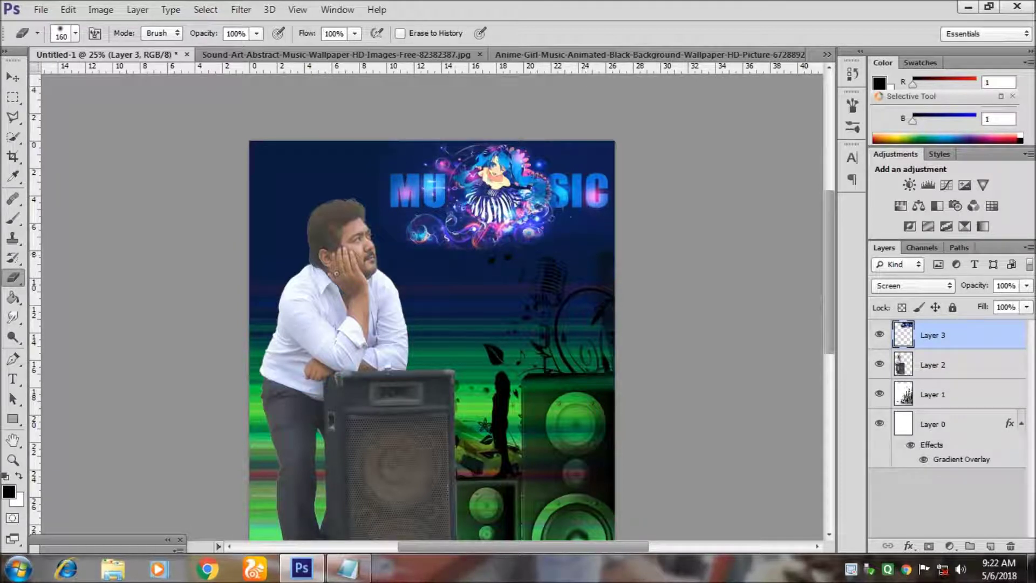
drag(405, 238, 539, 234)
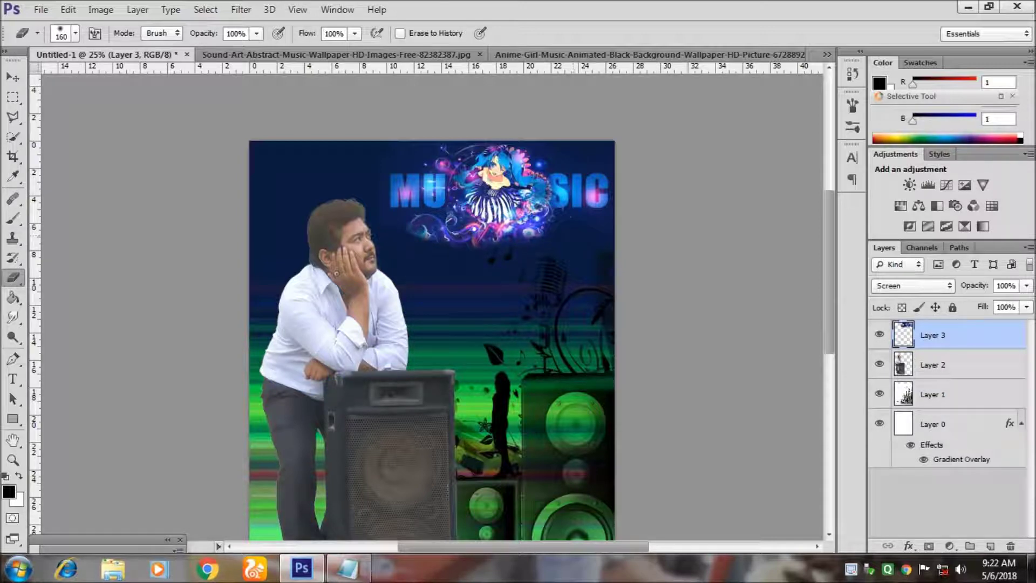
- Nudge the MUSIC graphic down slightly and fit the whole poster in view
key(v)
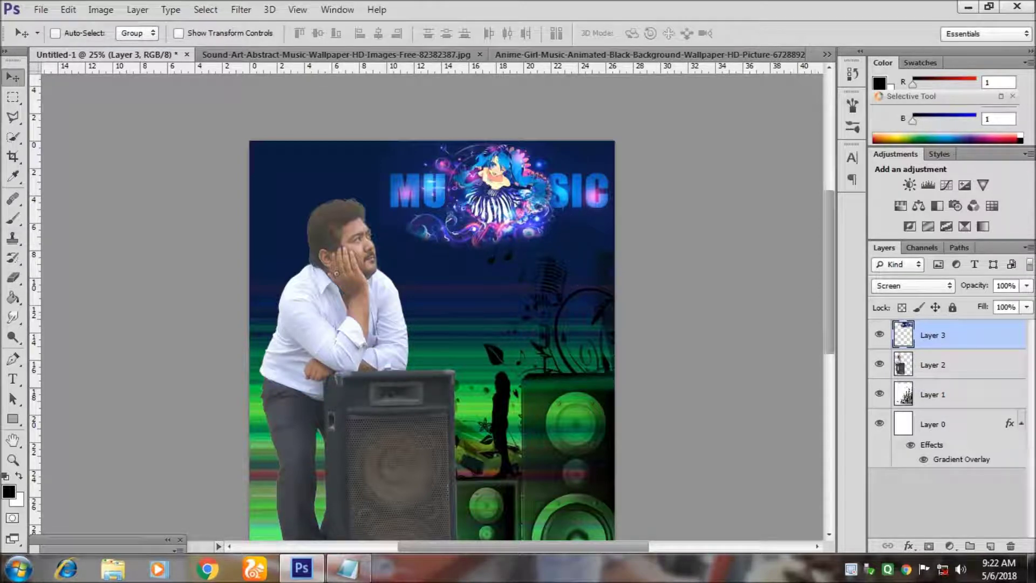
scroll(431, 302, down, 1)
scroll(432, 302, down, 2)
scroll(432, 303, up, 1)
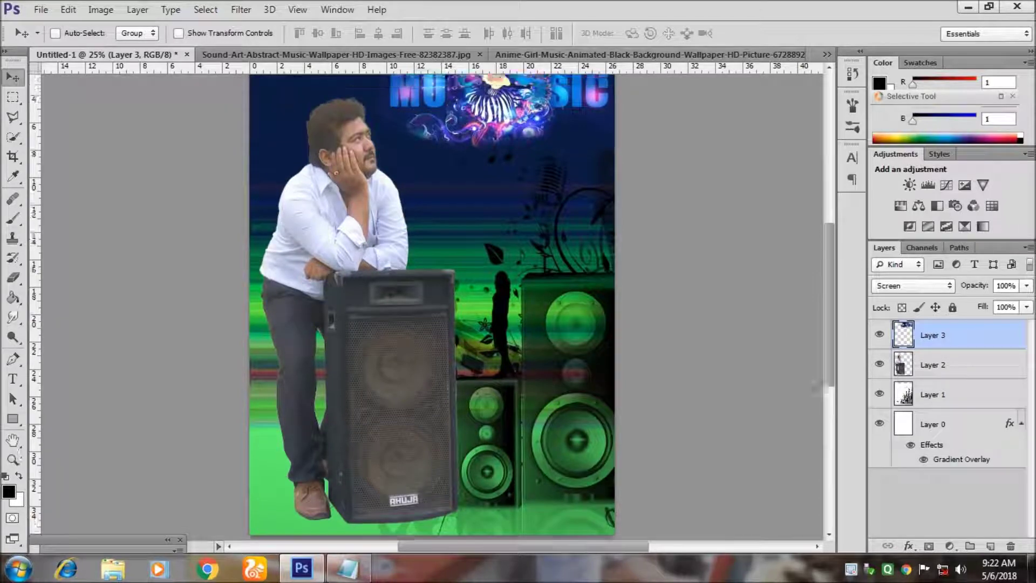
scroll(431, 302, up, 1)
key(shift+Down)
key(shift+Down)
key(shift+Down)
key(shift+Down)
key(shift+Down)
key(shift+Down)
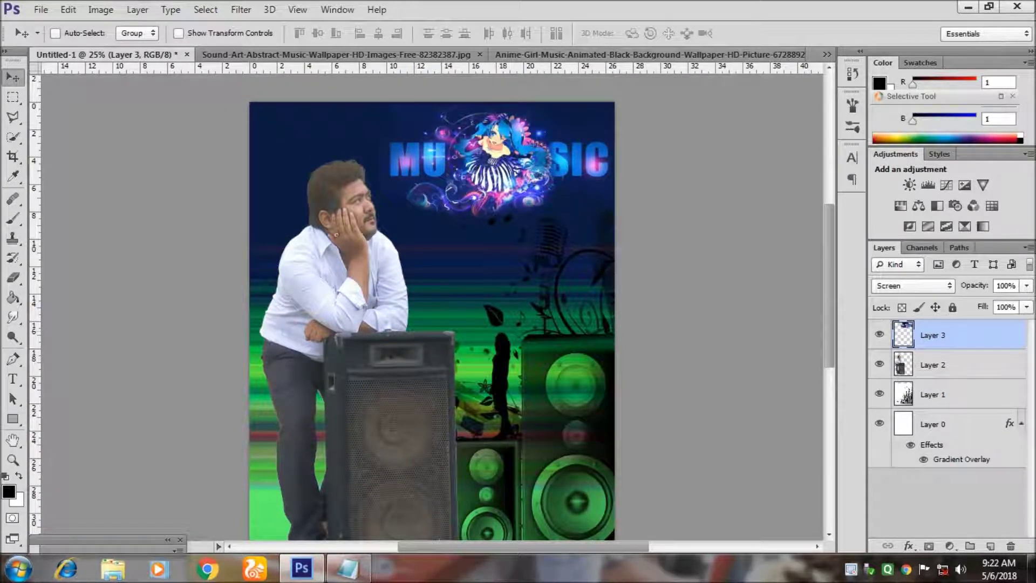
scroll(432, 302, up, 2)
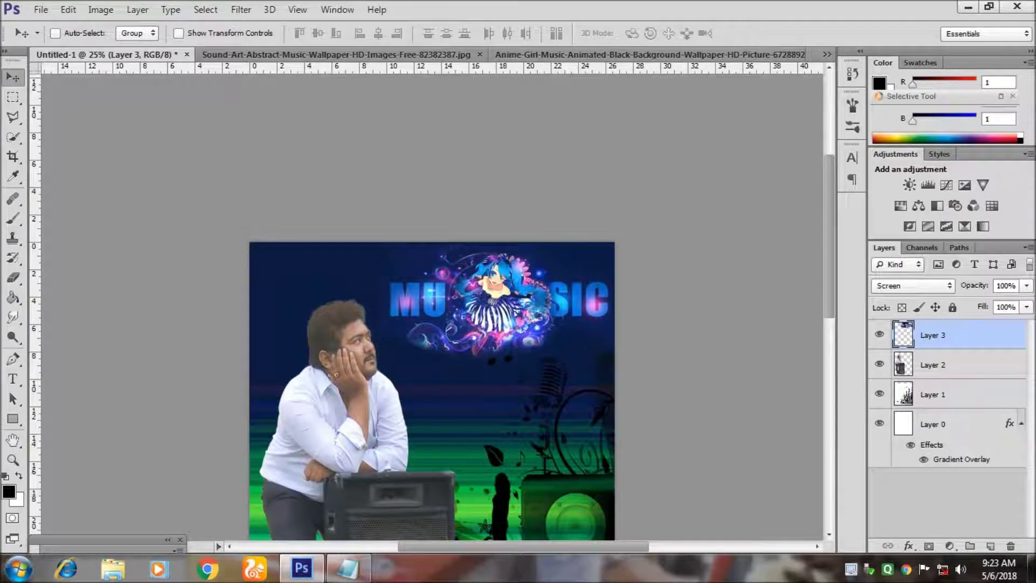
scroll(432, 308, down, 1)
key(ctrl+0)
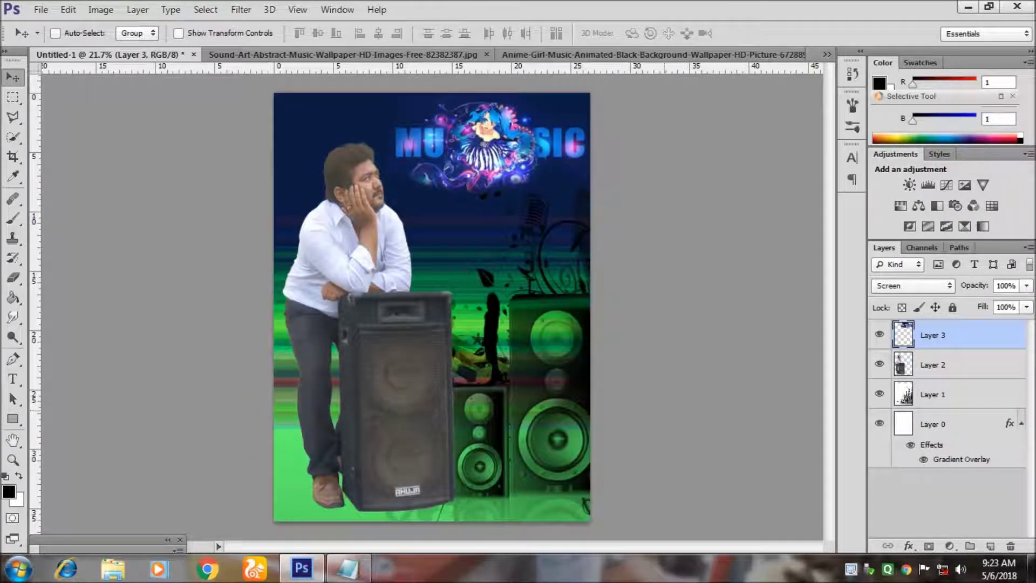
key(alt+bracketleft)
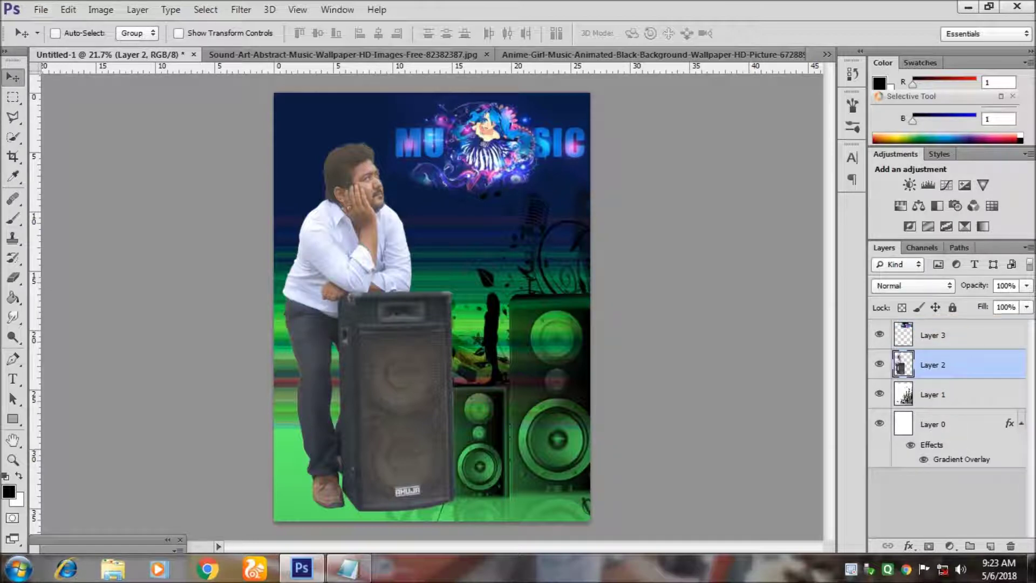
- Duplicate the man layer and turn it black with Hue/Saturation: Saturation -100, Lightness -100
key(ctrl+j)
key(alt+bracketleft)
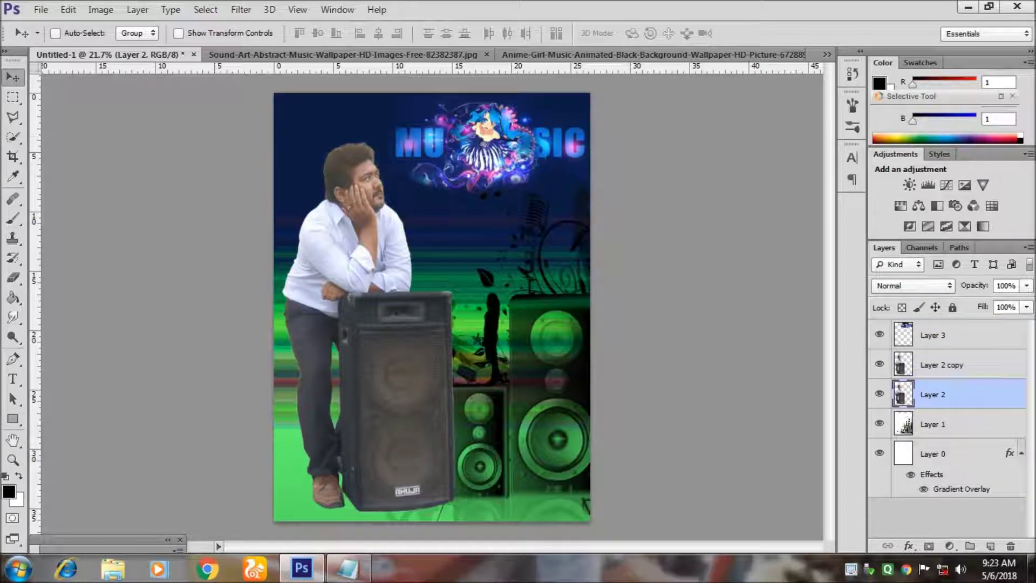
key(alt+e)
key(Escape)
key(alt+i)
key(Down)
key(Right)
key(Down)
key(Down)
key(Down)
key(Down)
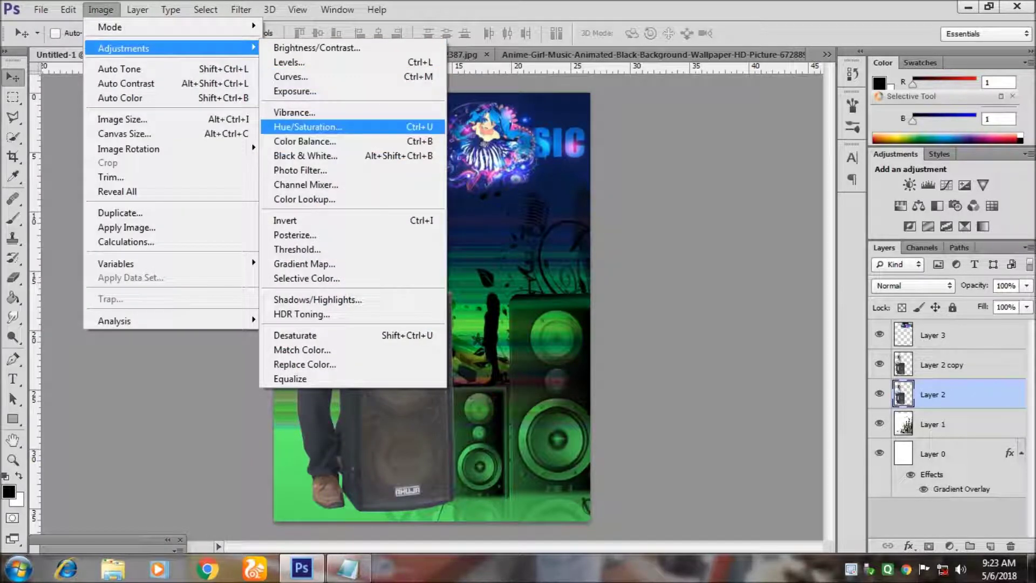
key(Return)
key(Tab)
text(-100)
key(Tab)
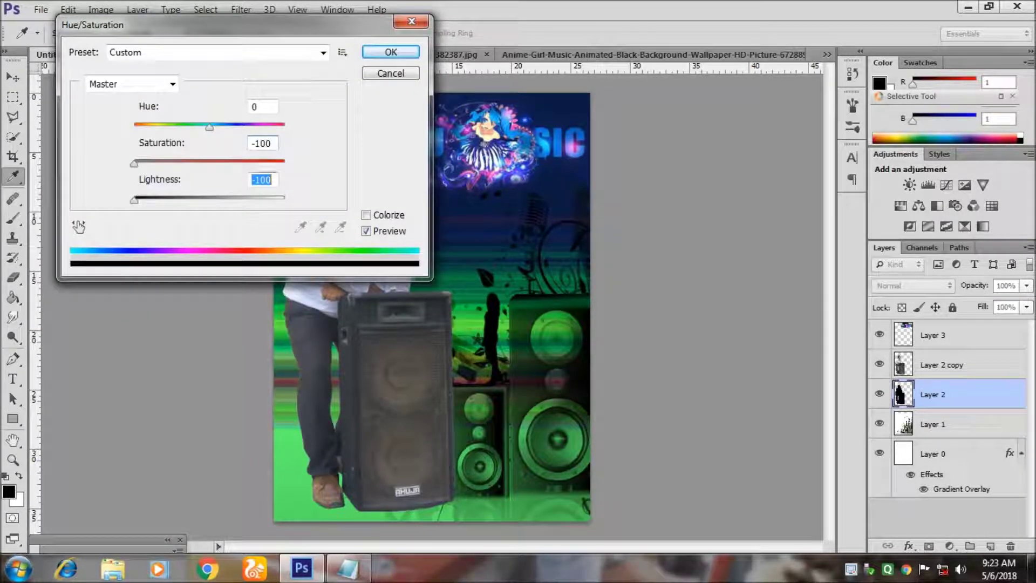
text(-100)
key(Return)
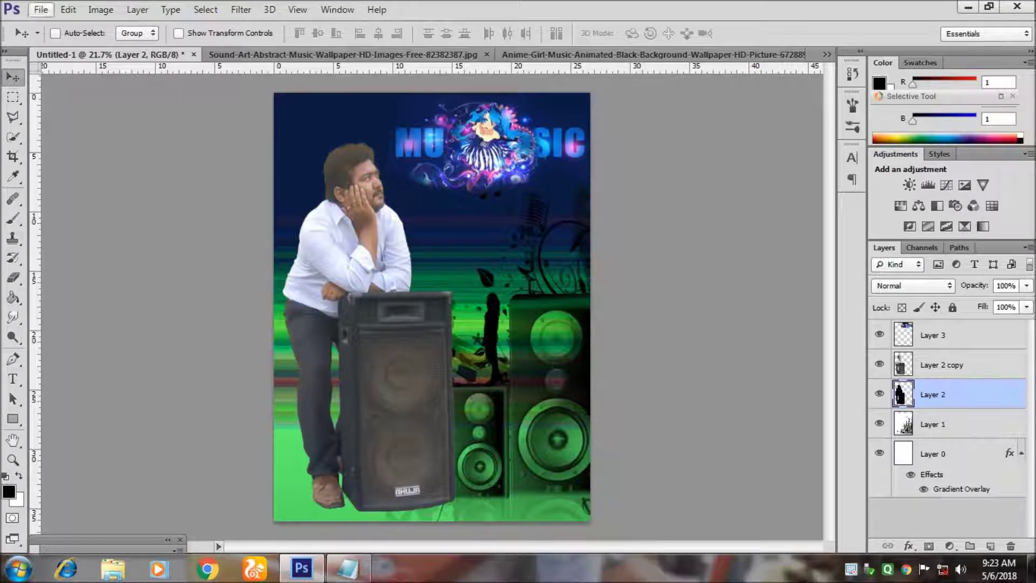
- Flip the black silhouette vertically and move it below the man's feet
key(alt+e)
key(Up)
key(Up)
key(Right)
key(Up)
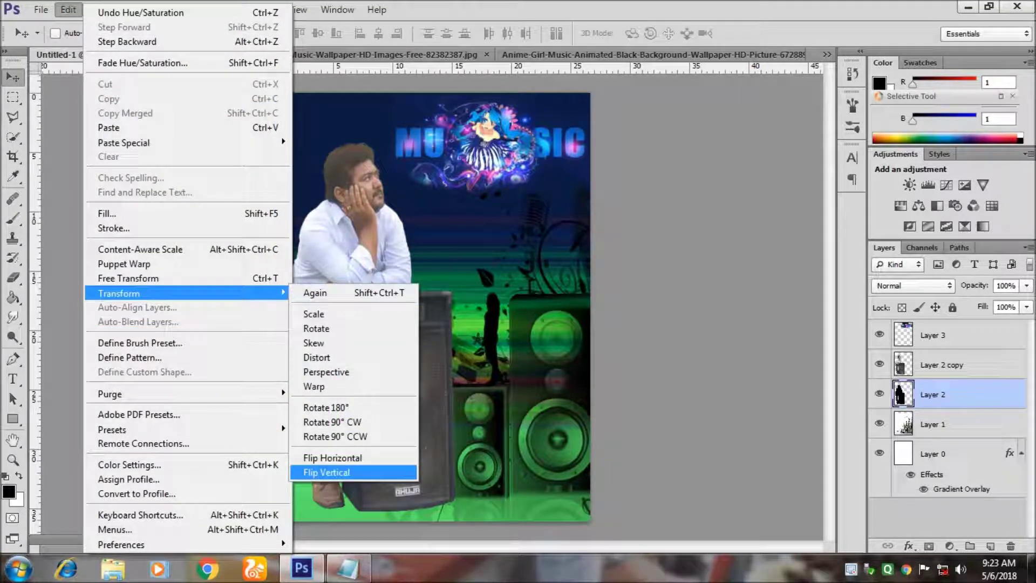
key(Return)
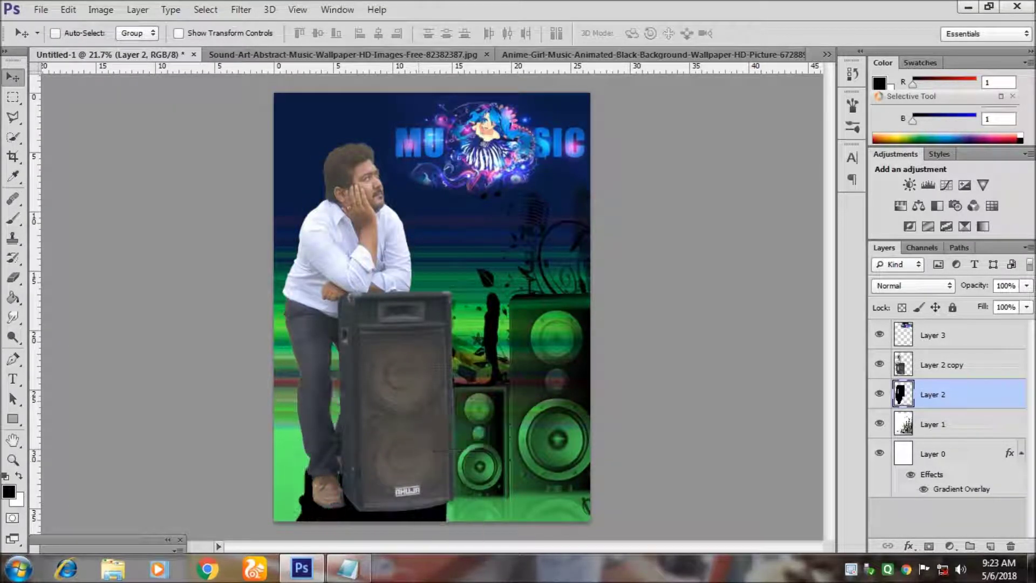
drag(444, 200, 444, 485)
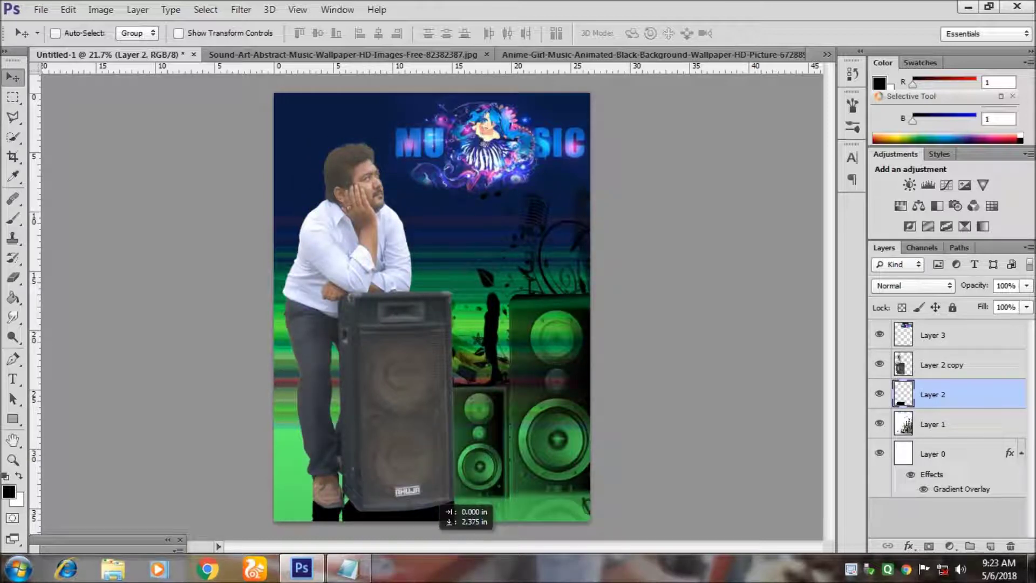
drag(444, 485, 444, 507)
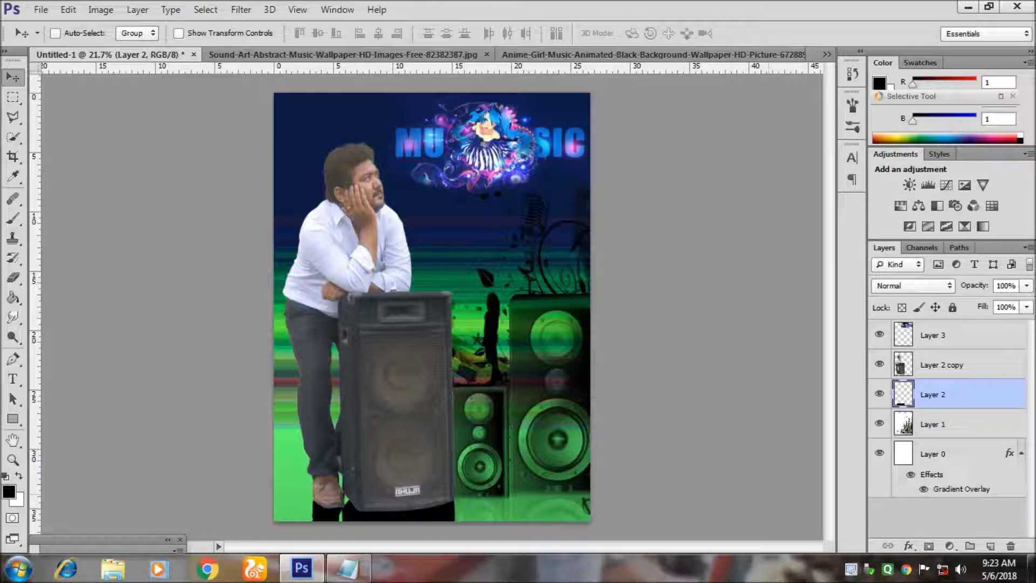
- Rotate the shadow about 11°, lower its fill, and reduce opacity to about 64%
drag(459, 477, 426, 464)
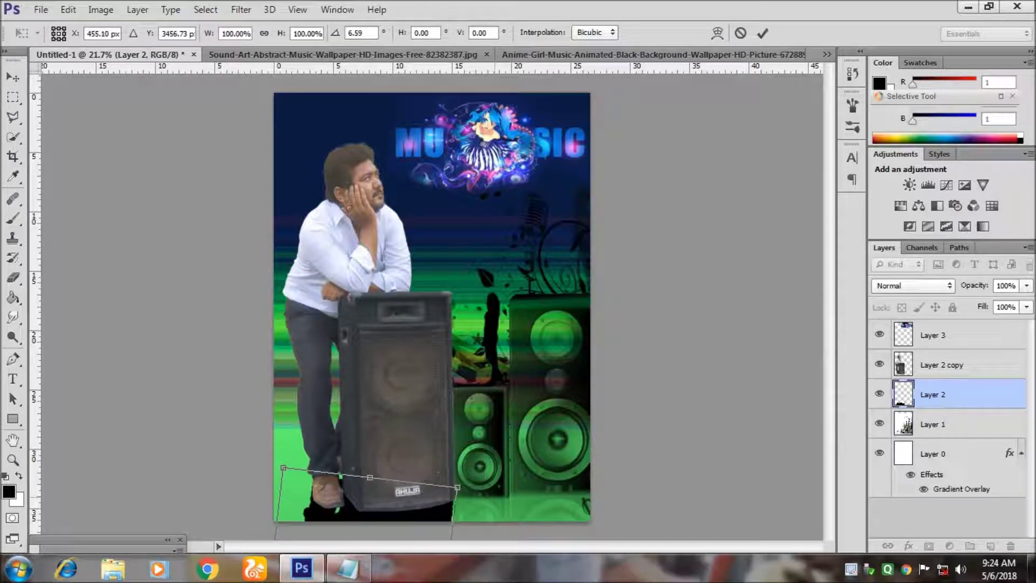
drag(427, 467, 449, 476)
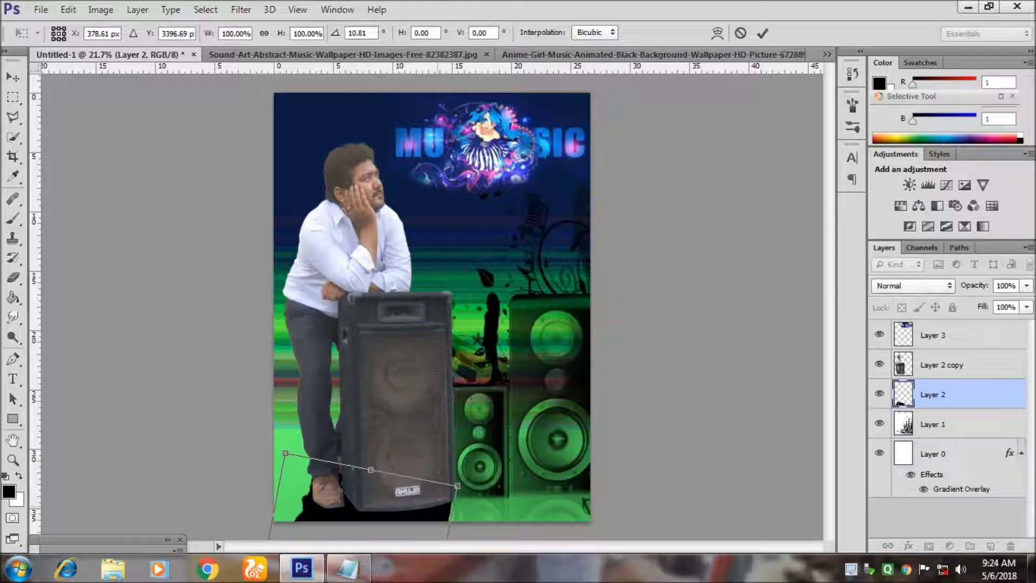
click(1026, 307)
drag(1027, 324, 987, 324)
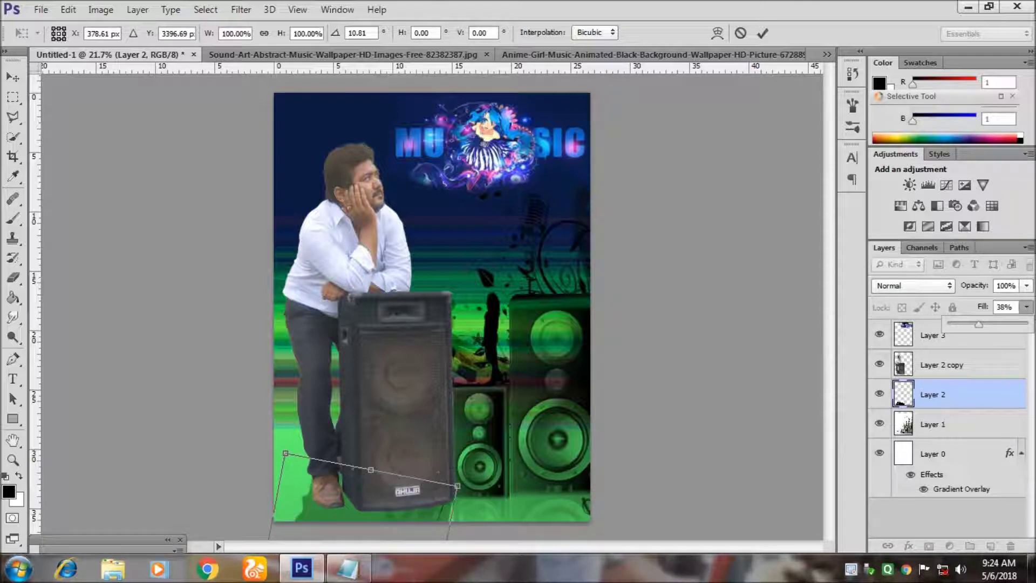
click(13, 77)
click(446, 222)
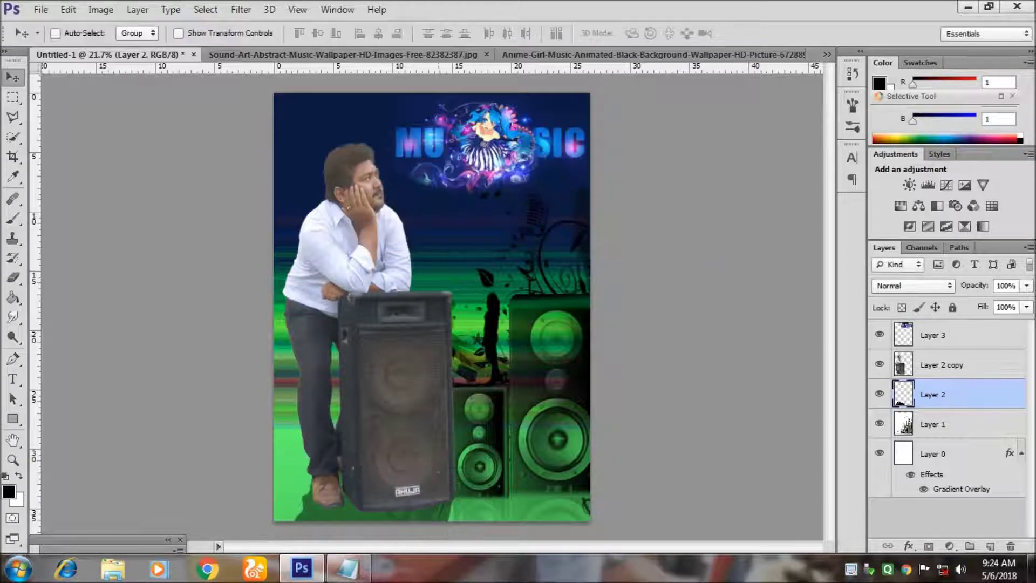
click(1026, 285)
mouse_move(1026, 303)
mouse_down()
mouse_move(998, 303)
mouse_move(1014, 303)
mouse_move(991, 324)
mouse_move(1012, 325)
mouse_up()
click(1026, 307)
- Select the man's Layer 2 copy and bring up Image > Adjustments > Levels
key(Return)
key(alt+bracketright)
key(alt+bracketright)
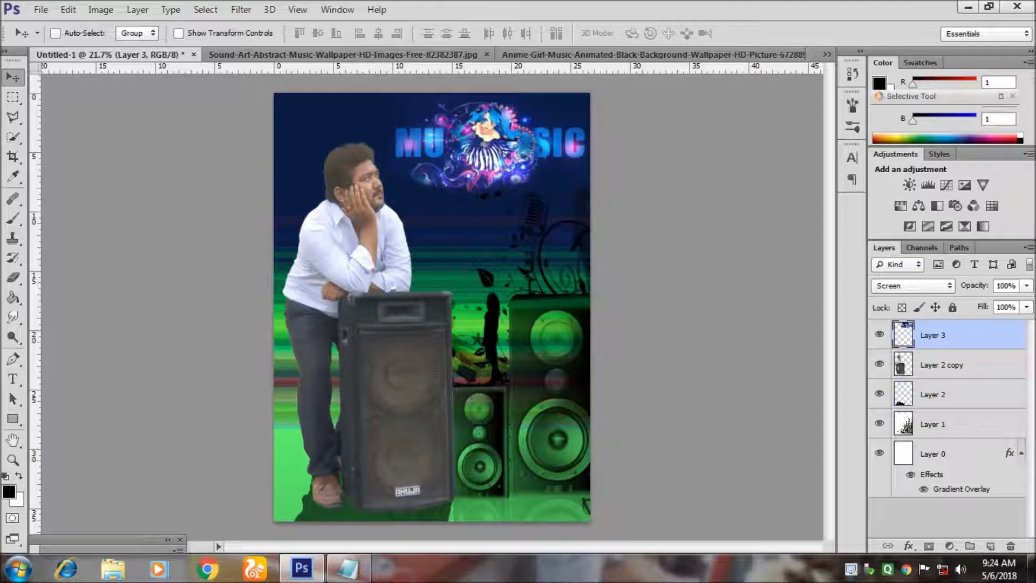
key(alt)
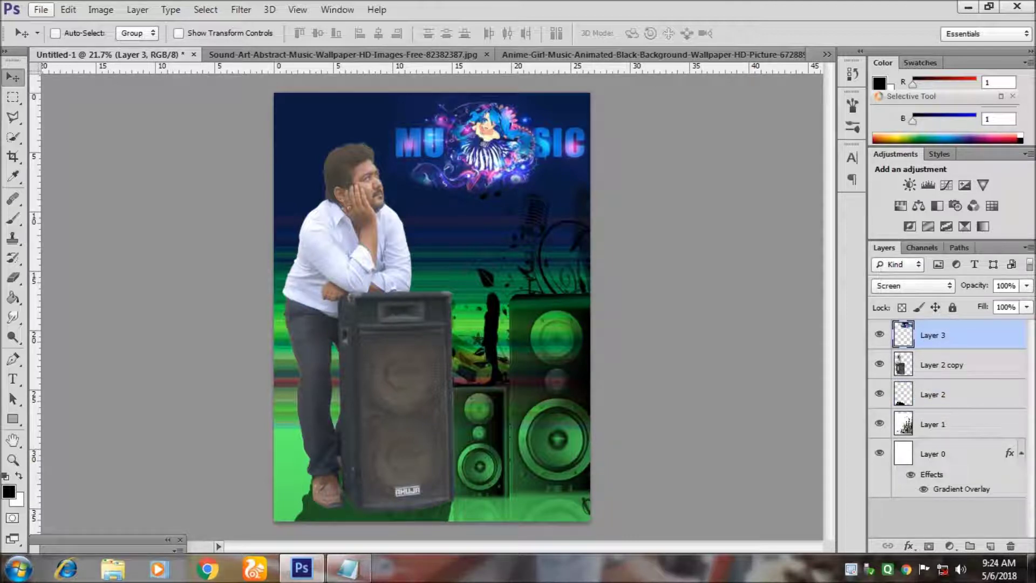
key(alt+bracketleft)
key(alt+e)
key(Escape)
key(alt+i)
key(Right)
key(Left)
key(Down)
key(Right)
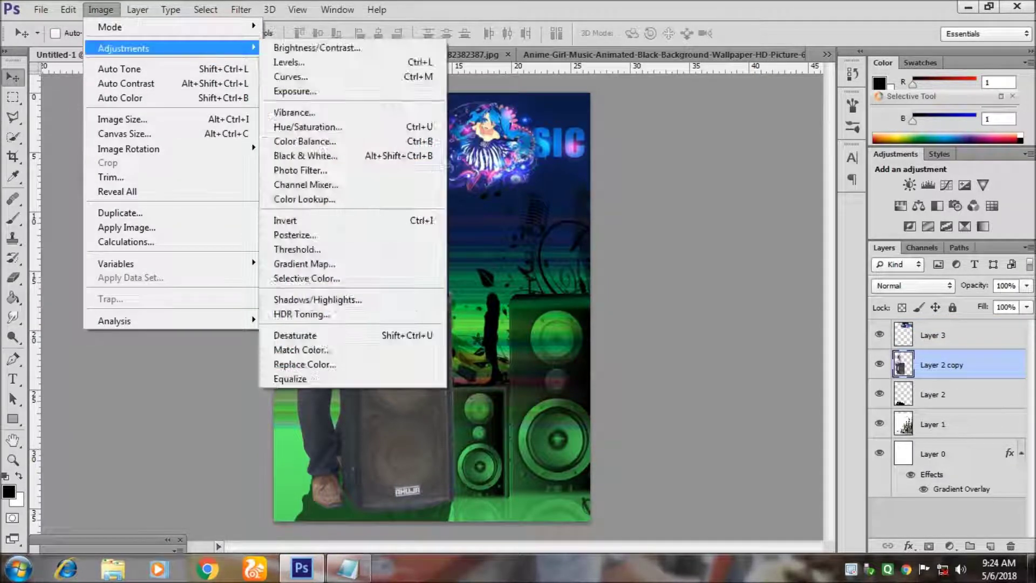
key(Down)
key(Return)
- Set the Levels input black to 34, raise the midtone gamma, and apply
text(31)
text(34)
double_click(837, 269)
text(1.53)
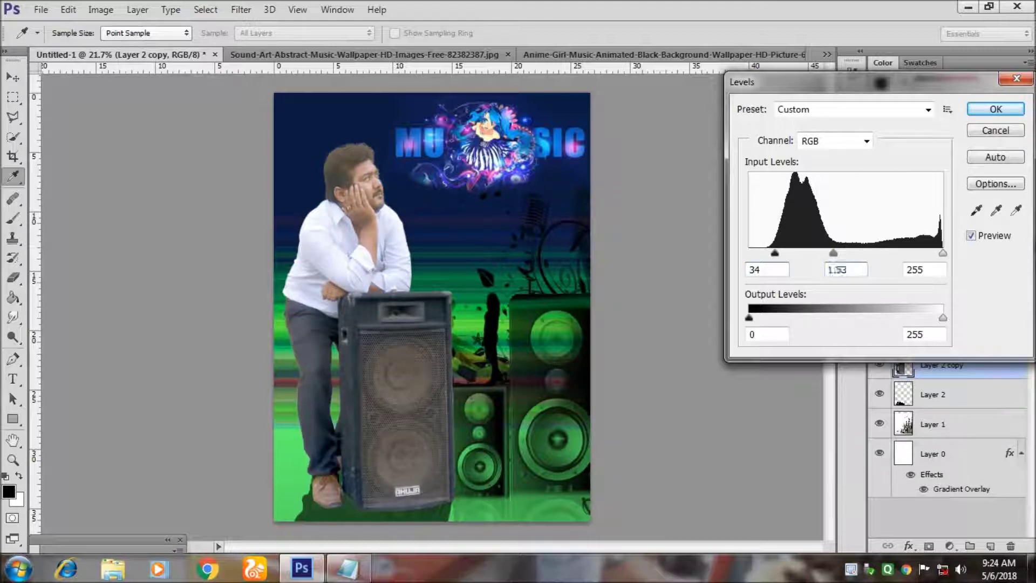
key(Tab)
text(121)
key(shift+Tab)
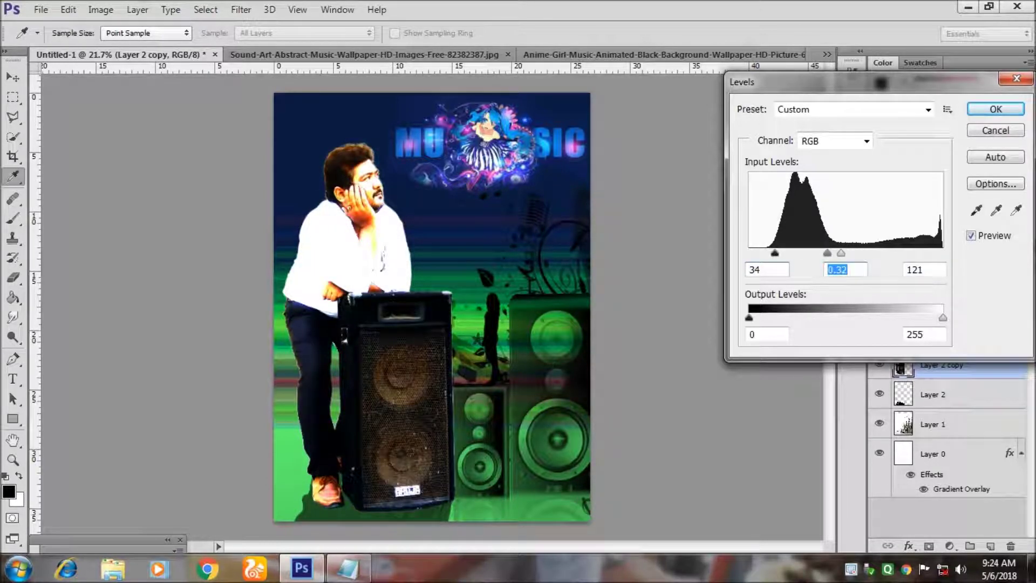
text(1.40)
key(Tab)
text(255)
key(Tab)
double_click(837, 269)
text(1.45)
double_click(837, 269)
text(1.10)
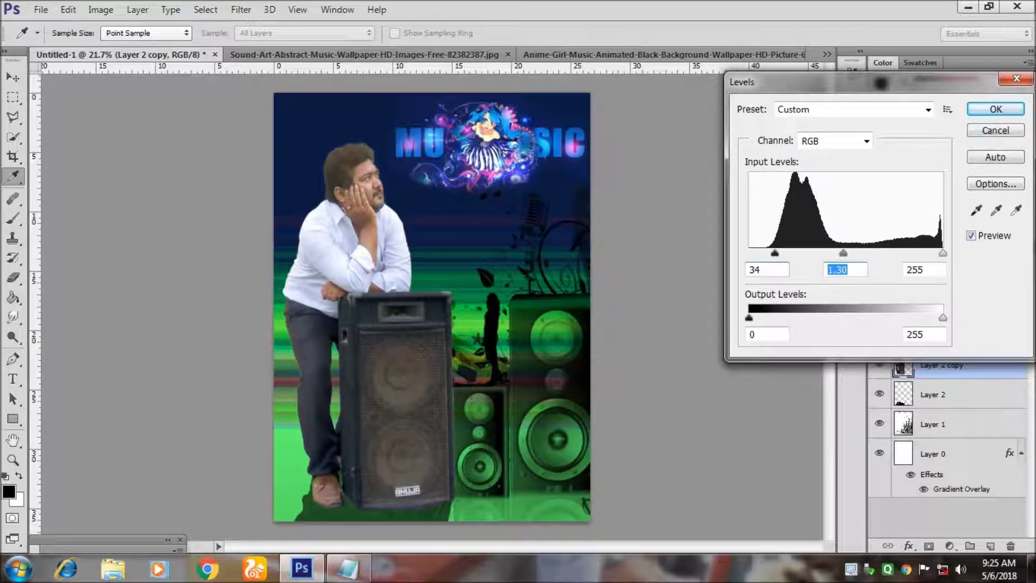
key(Return)
key(v)
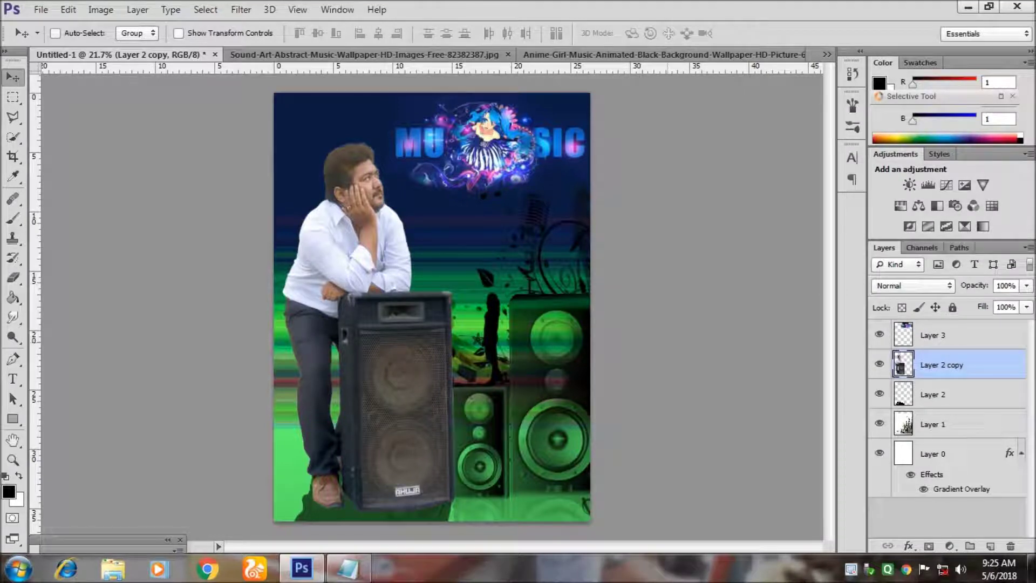
- Open the purple light-streak JPEG from the 'images' folder in Camera Raw
key(alt+f)
key(Down)
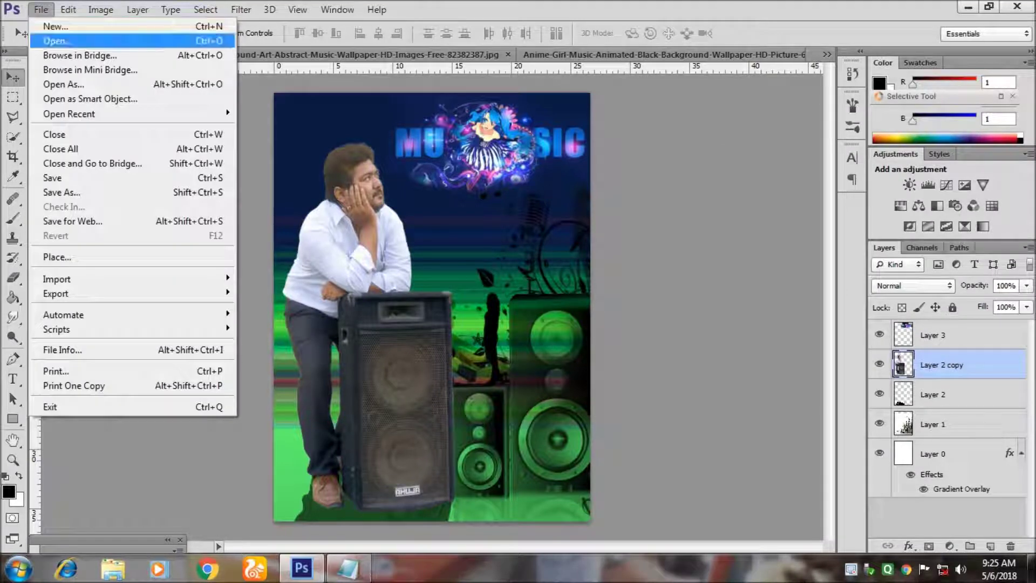
key(Return)
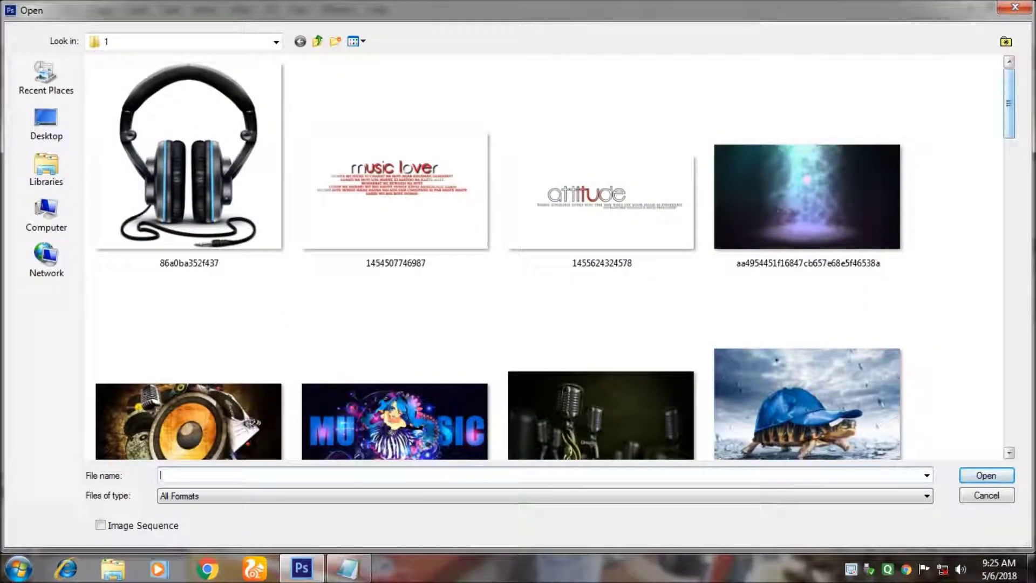
scroll(540, 259, down, 3)
scroll(540, 259, down, 1)
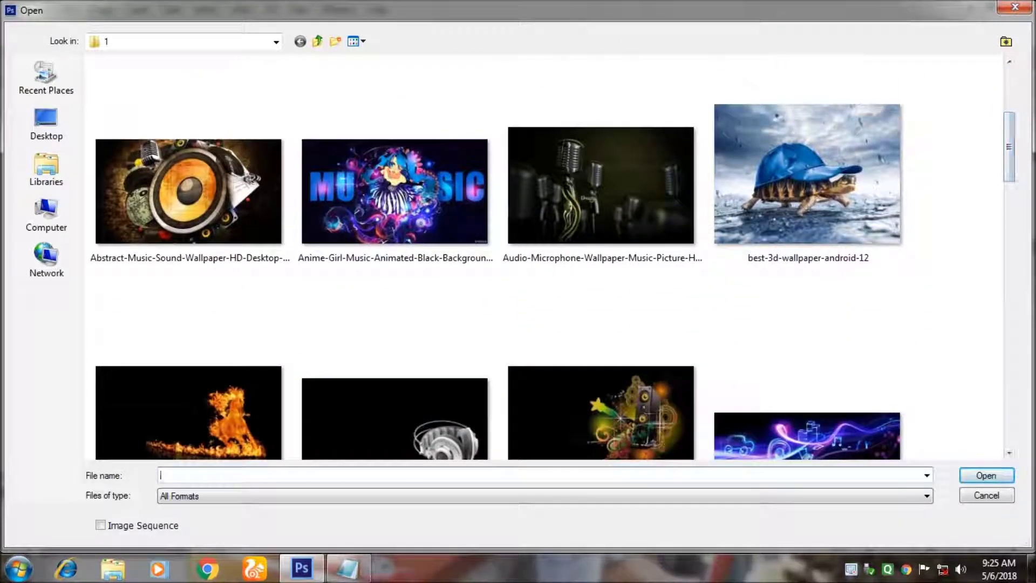
scroll(539, 259, down, 2)
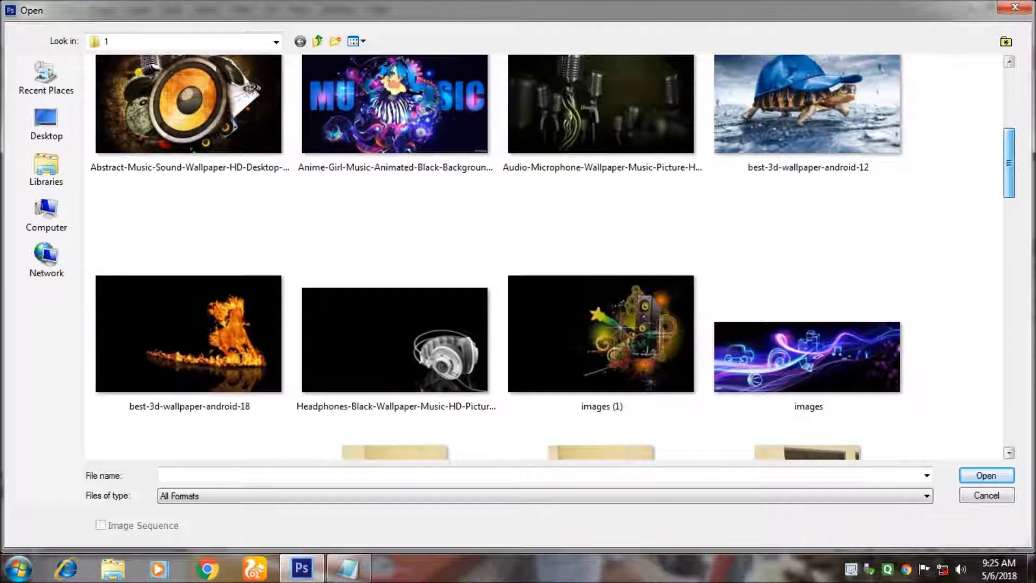
scroll(540, 259, down, 1)
scroll(539, 259, down, 2)
scroll(539, 259, down, 2)
scroll(539, 259, down, 1)
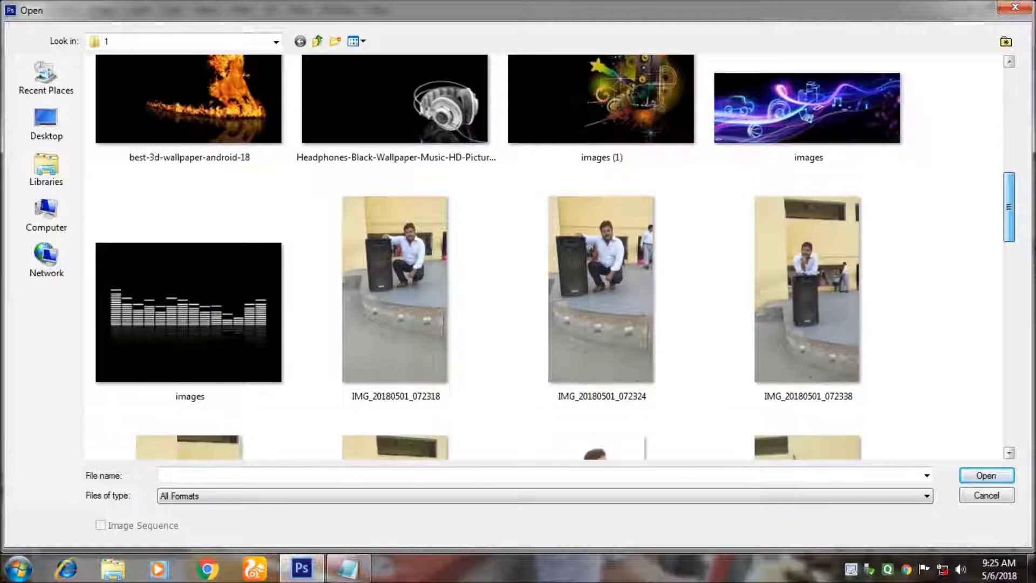
click(808, 108)
click(987, 475)
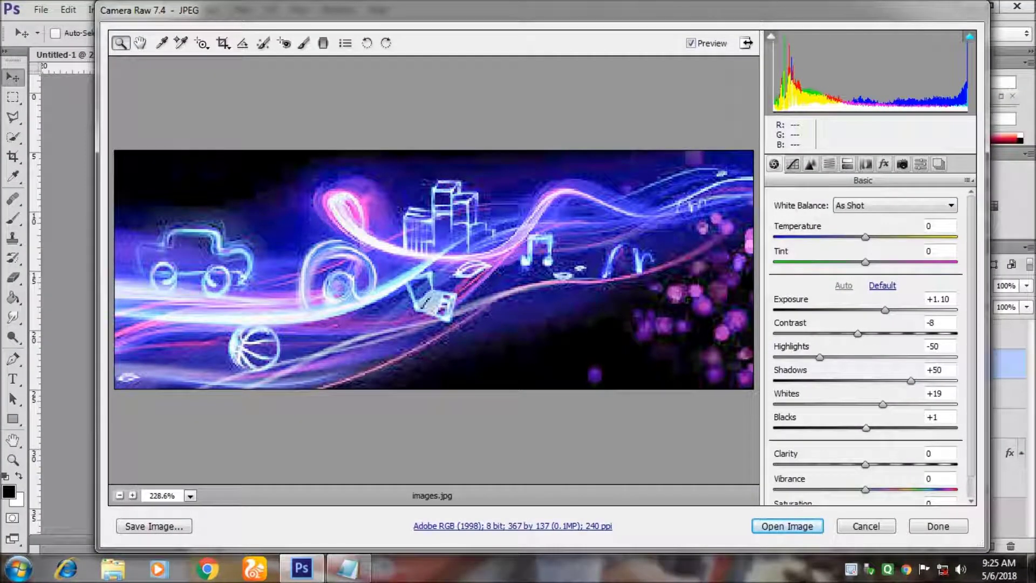
- In Camera Raw, set Blacks and Shadows both to -100
text(-100)
key(Return)
key(shift+Tab)
key(shift+Tab)
text(-100)
key(Return)
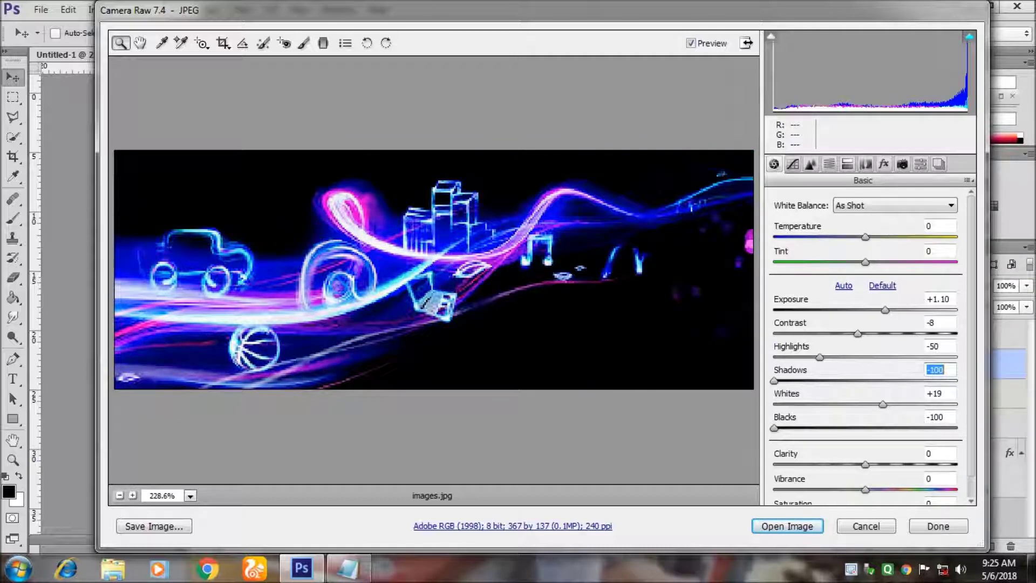
- Set Exposure to +0.65, lower Contrast, and open the image discarding the profile
key(shift+Tab)
key(shift+Tab)
key(shift+Tab)
text(-1.35)
key(Return)
text(0.65)
key(Return)
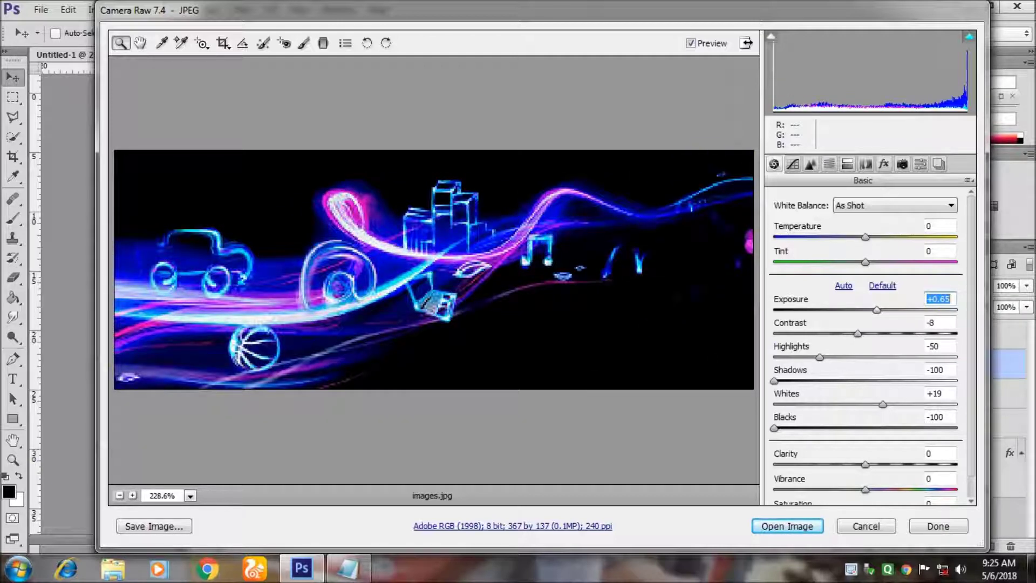
key(Tab)
text(-3)
click(933, 346)
key(shift+Tab)
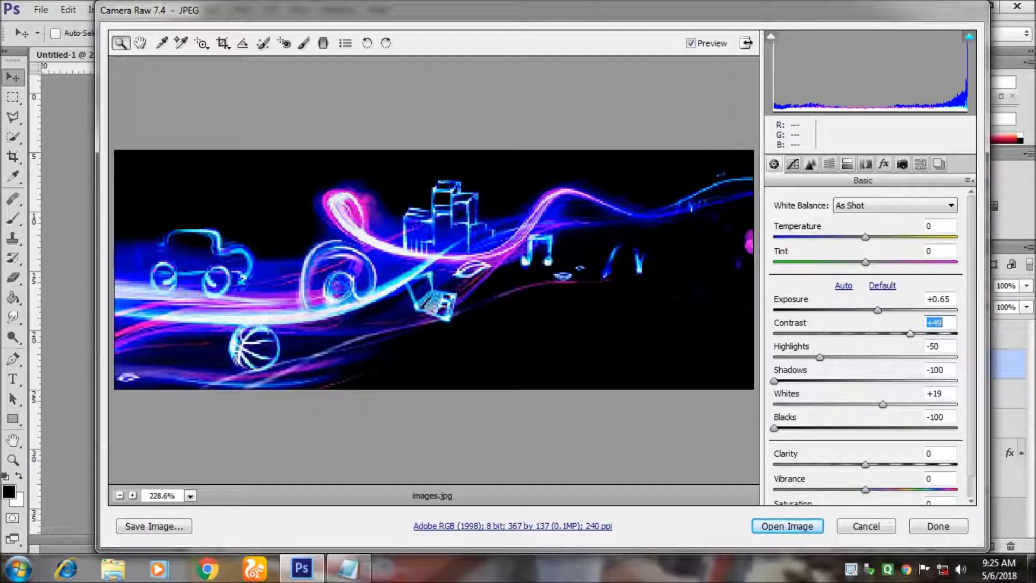
text(-48)
text(-7)
key(Return)
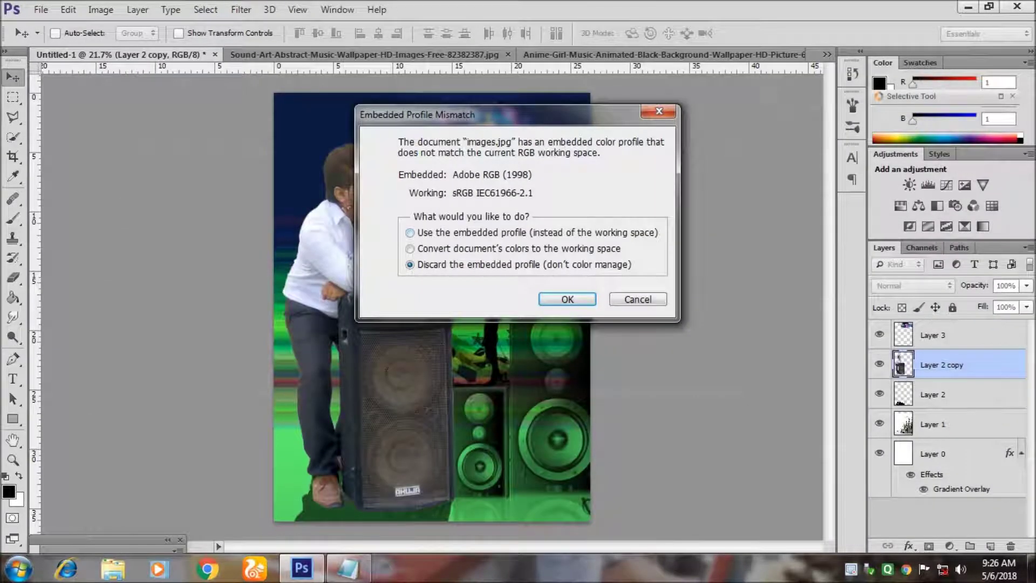
key(Return)
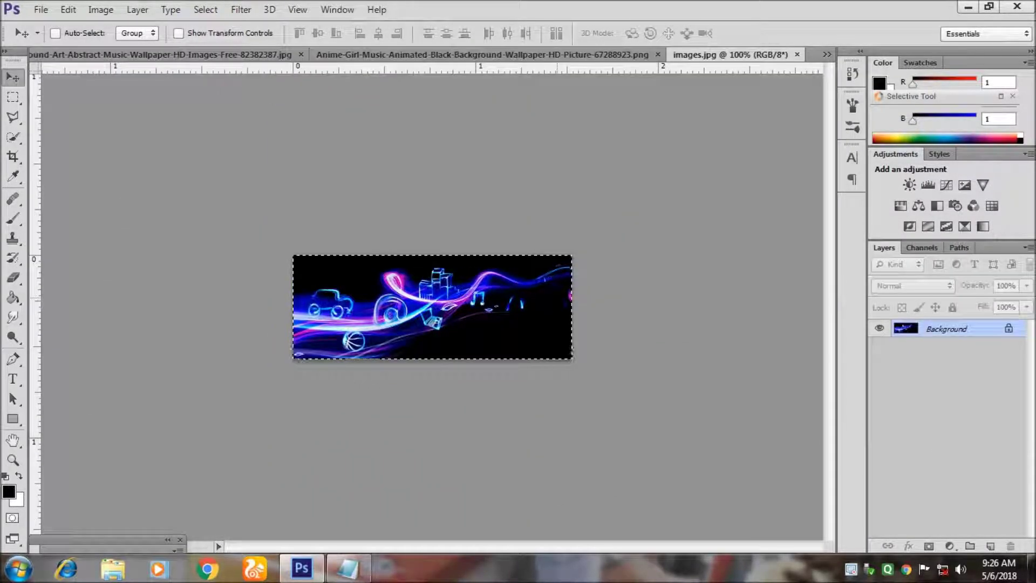
- Paste the light streaks into Untitled-1 as Layer 4 in Screen blend mode
click(826, 54)
click(534, 74)
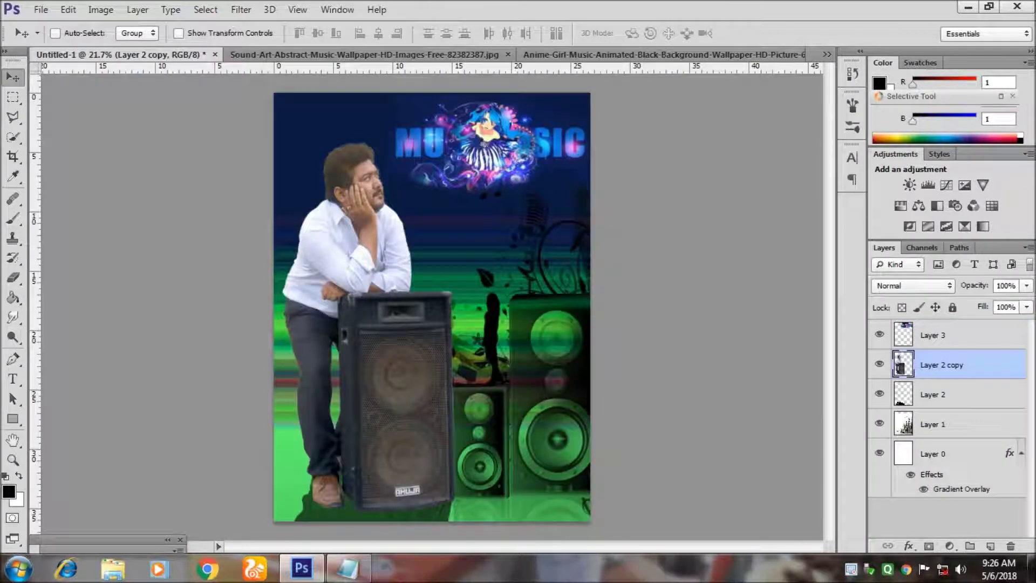
key(ctrl+v)
click(911, 285)
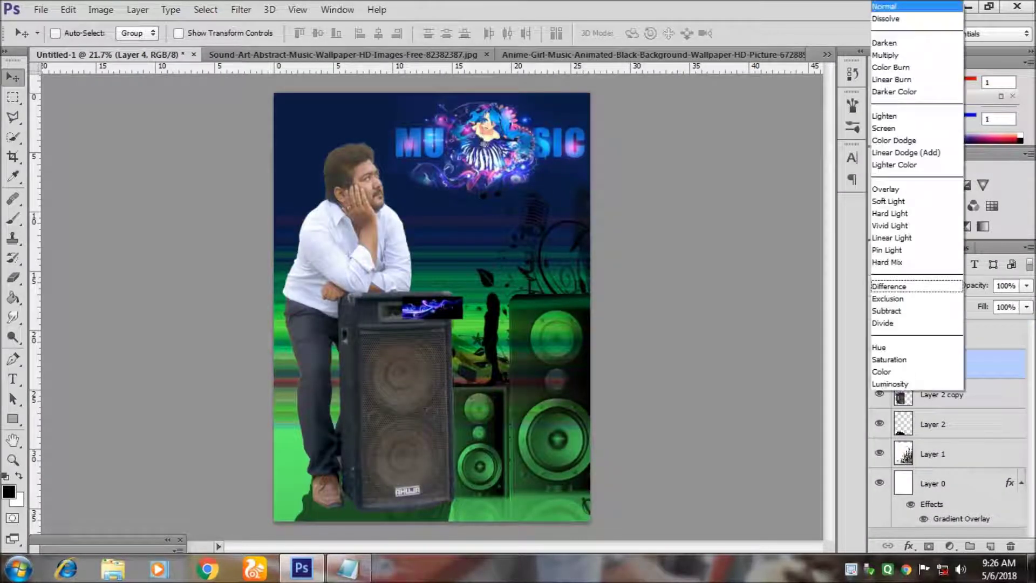
click(884, 128)
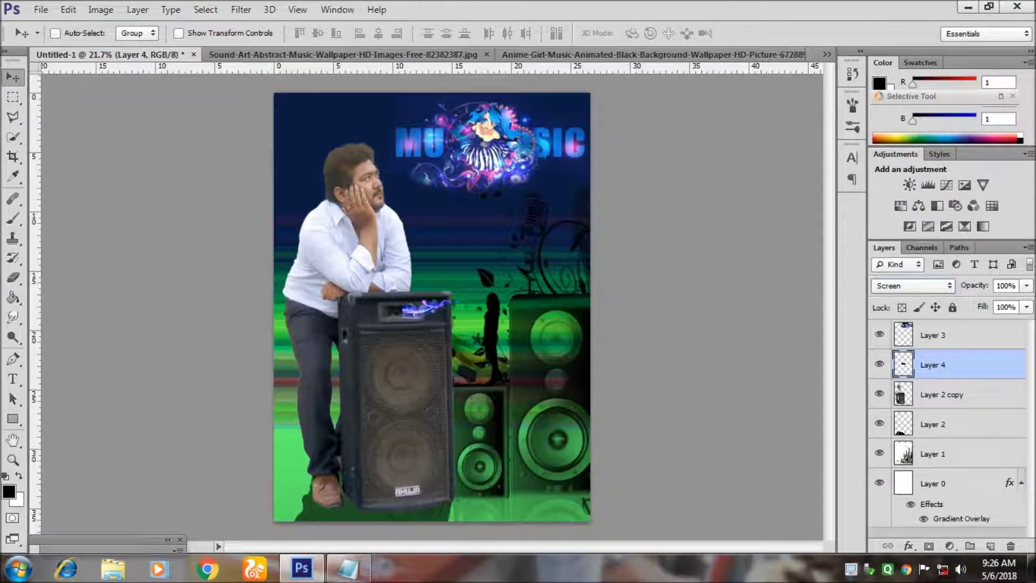
- Rotate and enlarge the streaks so they slant up across the speakers
key(ctrl+t)
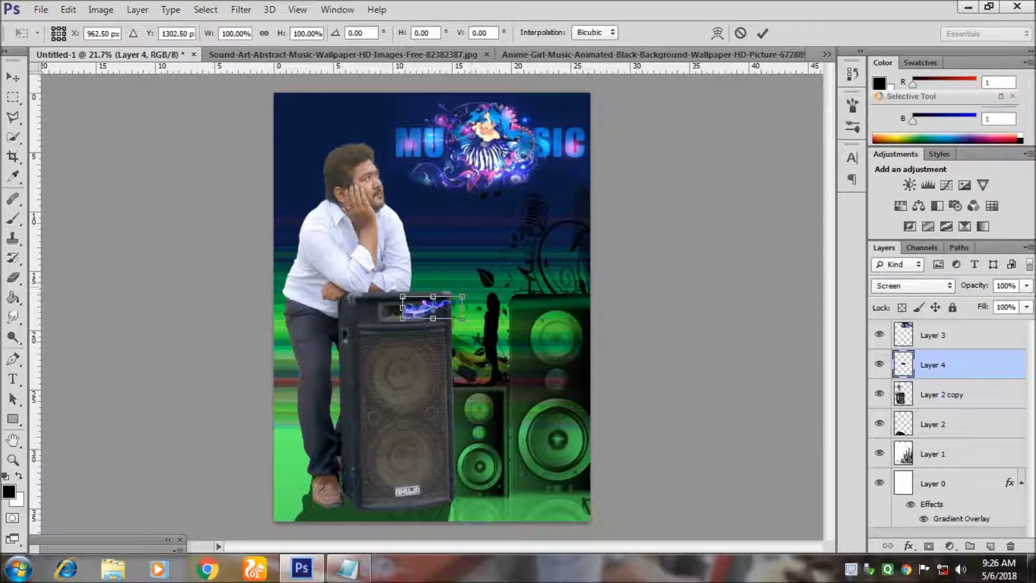
mouse_move(397, 311)
mouse_down()
mouse_move(463, 294)
mouse_move(462, 305)
mouse_move(588, 176)
mouse_up()
drag(561, 227, 531, 270)
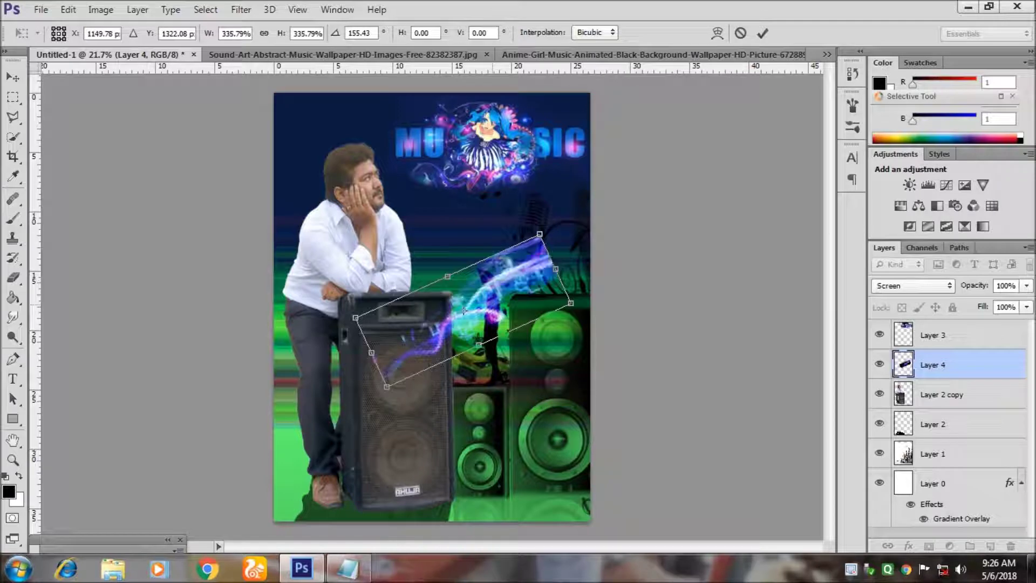
drag(539, 233, 545, 204)
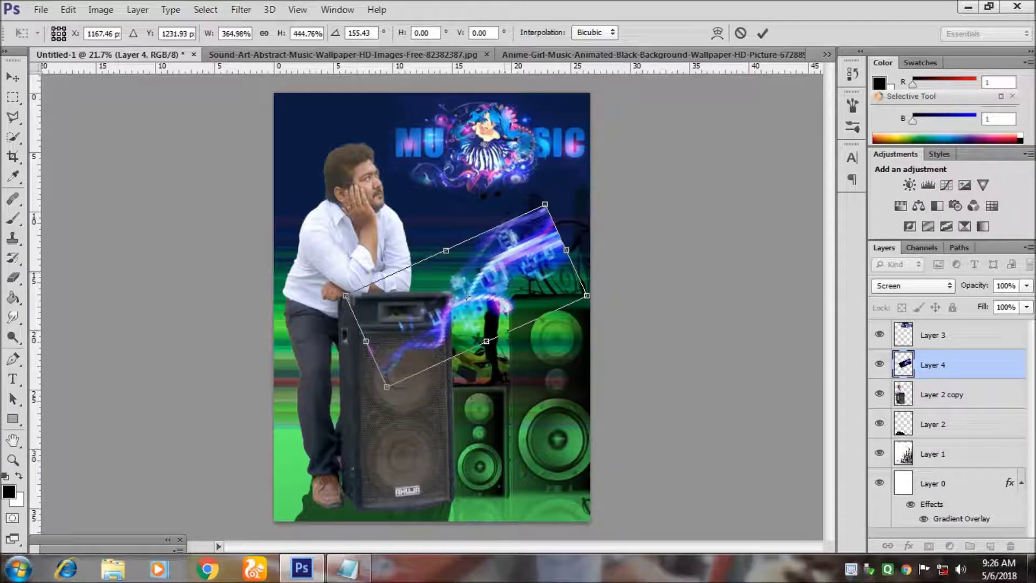
drag(511, 249, 518, 258)
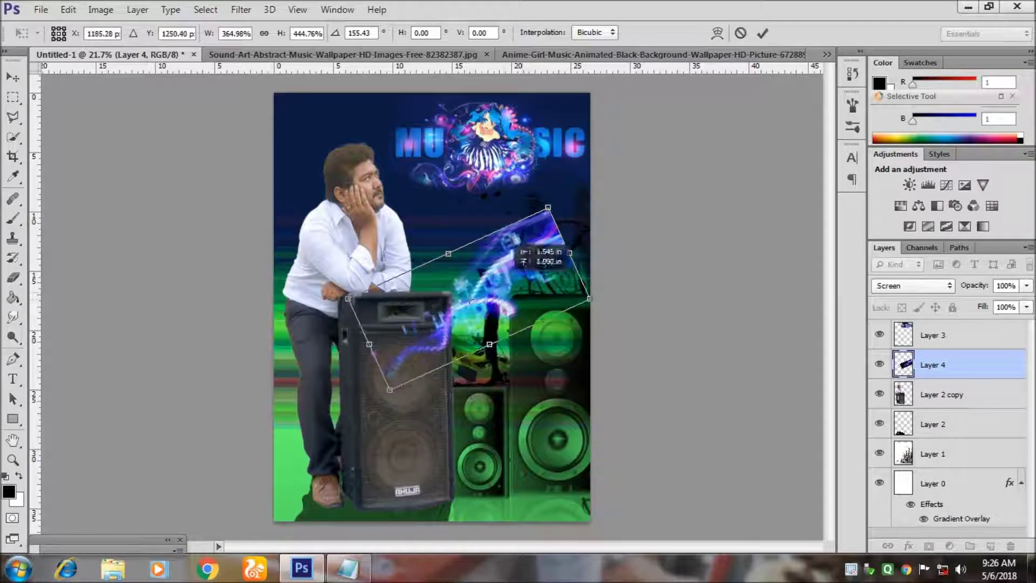
key(Return)
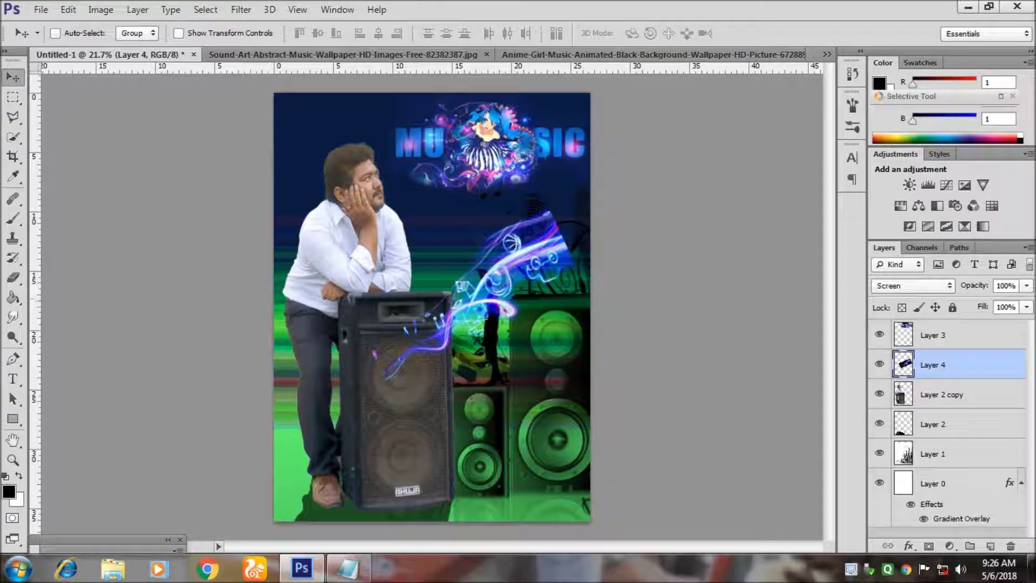
drag(507, 258, 504, 275)
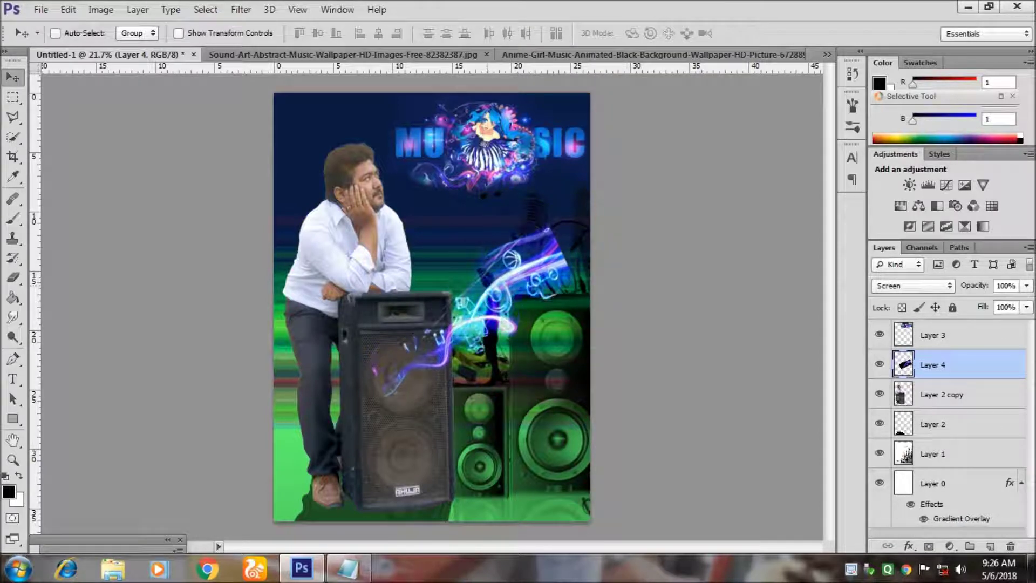
- Erase the streak edges and bring up the light layer's context menu
key(e)
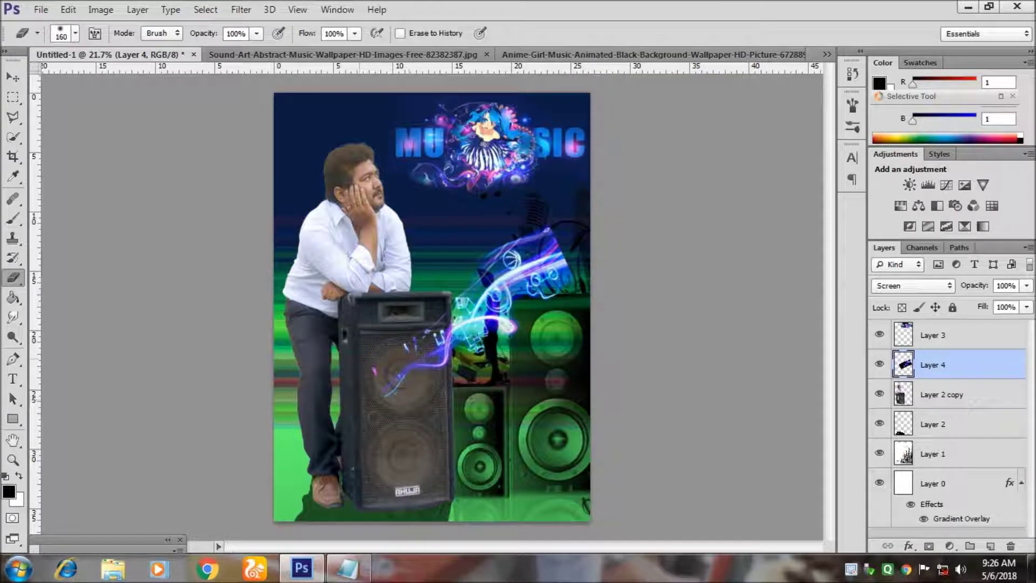
key(v)
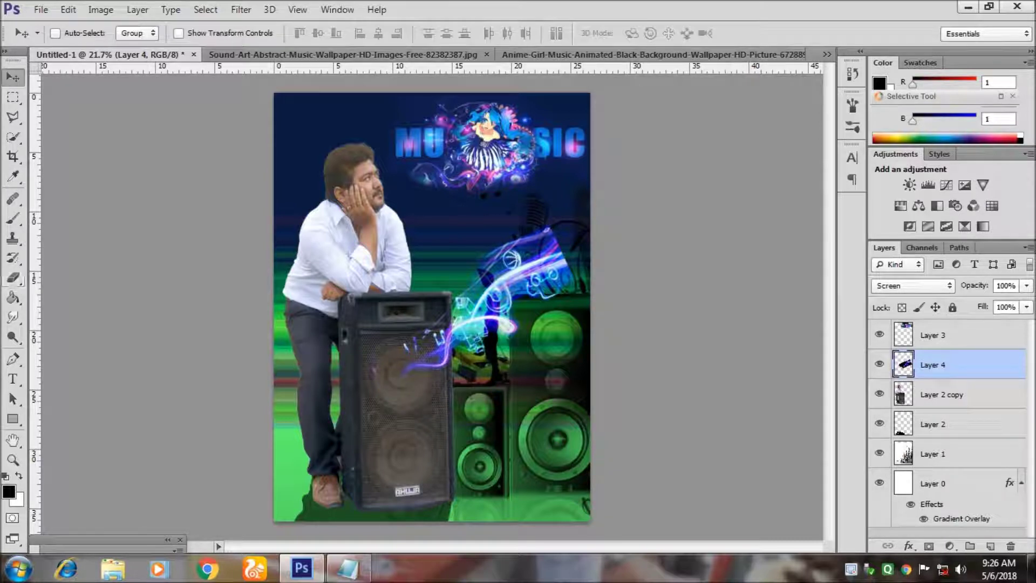
key(e)
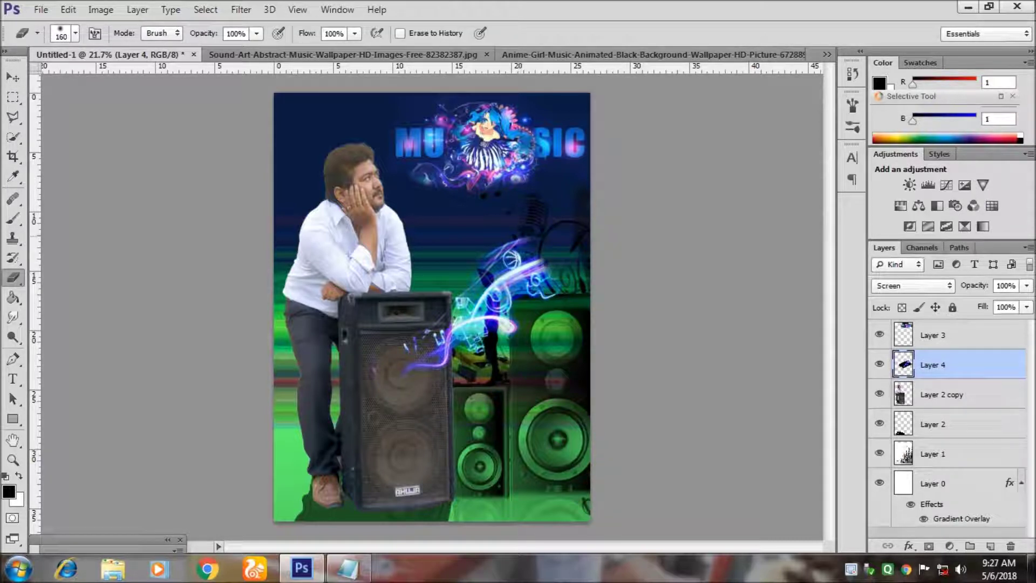
key(v)
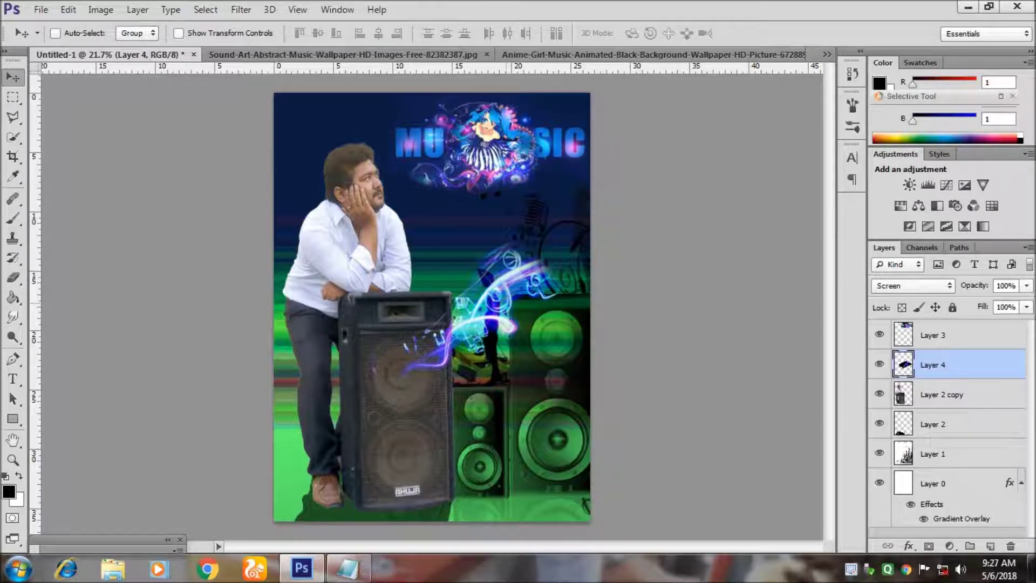
right_click(942, 365)
- Duplicate the light-streak layer and move the copy lower on the poster
click(659, 120)
key(Return)
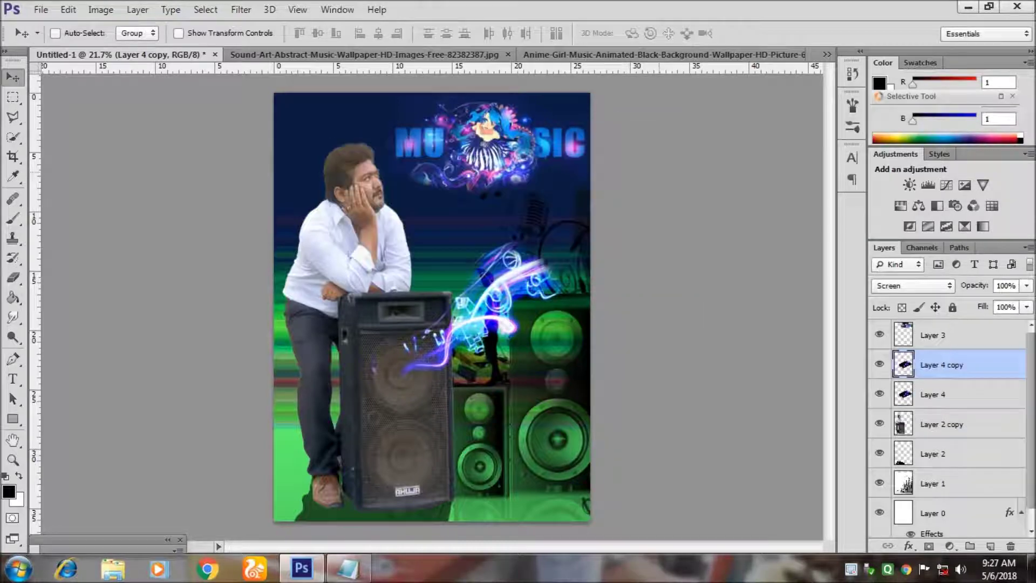
drag(464, 327, 461, 415)
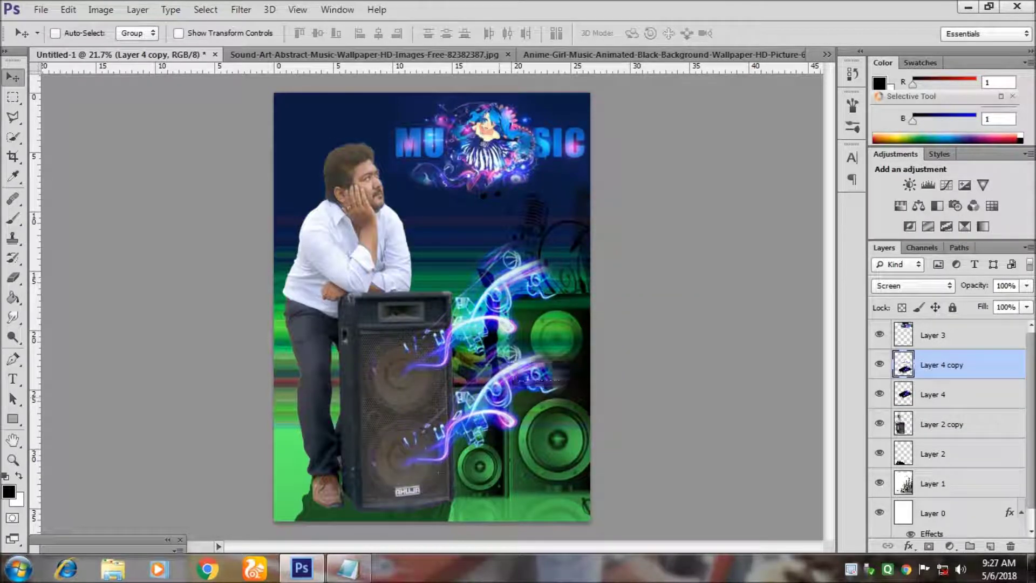
drag(518, 373, 515, 367)
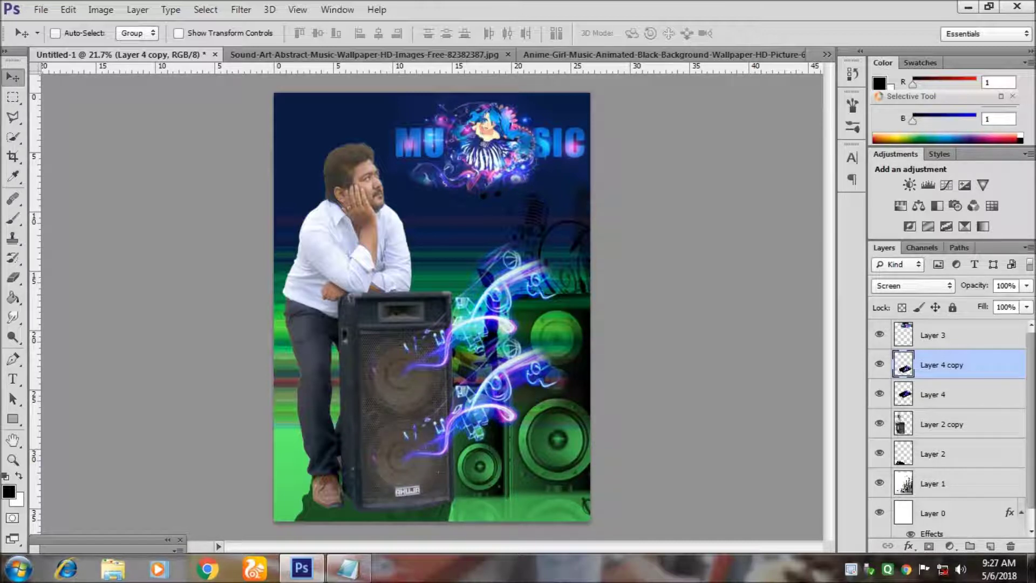
- Scale Layer 4 and Layer 4 copy together to about 115%, then start File > Open
key(alt+bracketright)
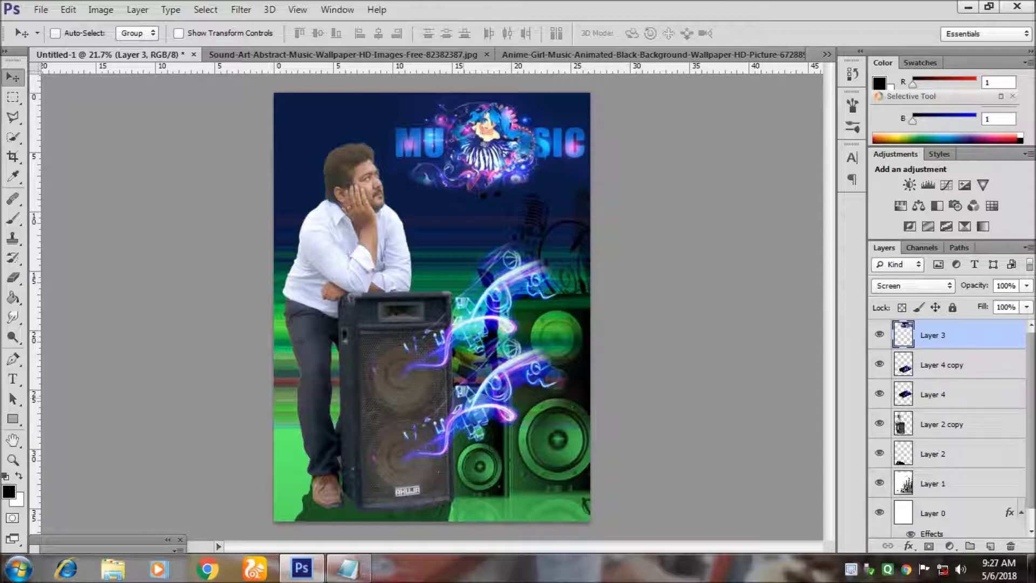
key(alt+bracketleft)
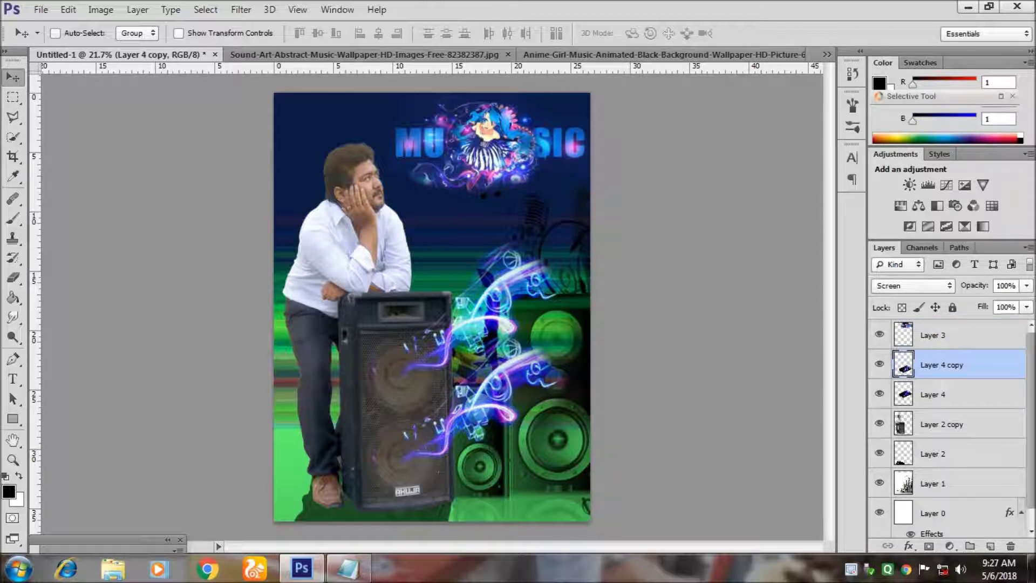
key(shift+alt+bracketleft)
key(ctrl+t)
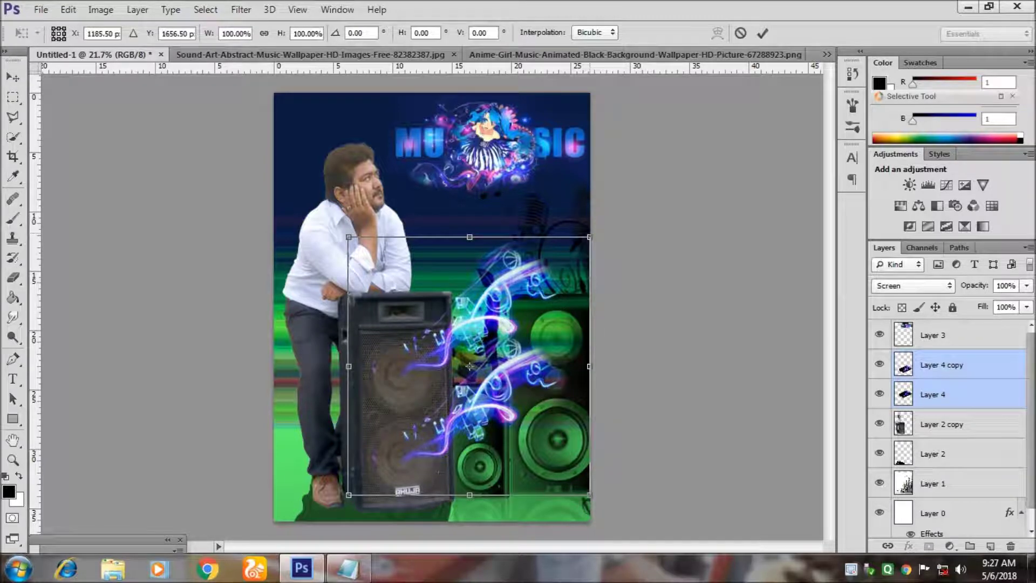
drag(588, 236, 626, 205)
drag(539, 270, 539, 294)
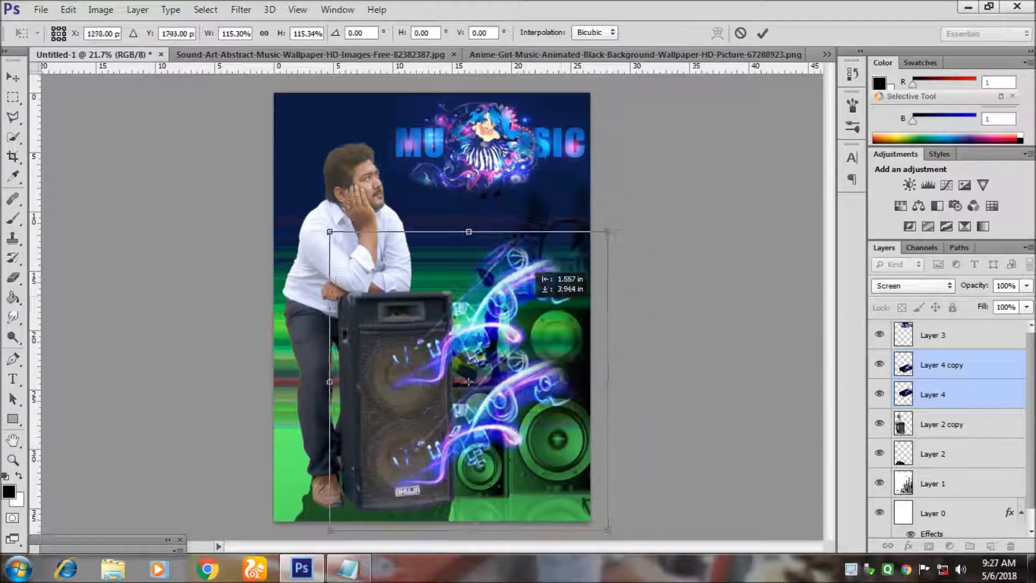
click(762, 33)
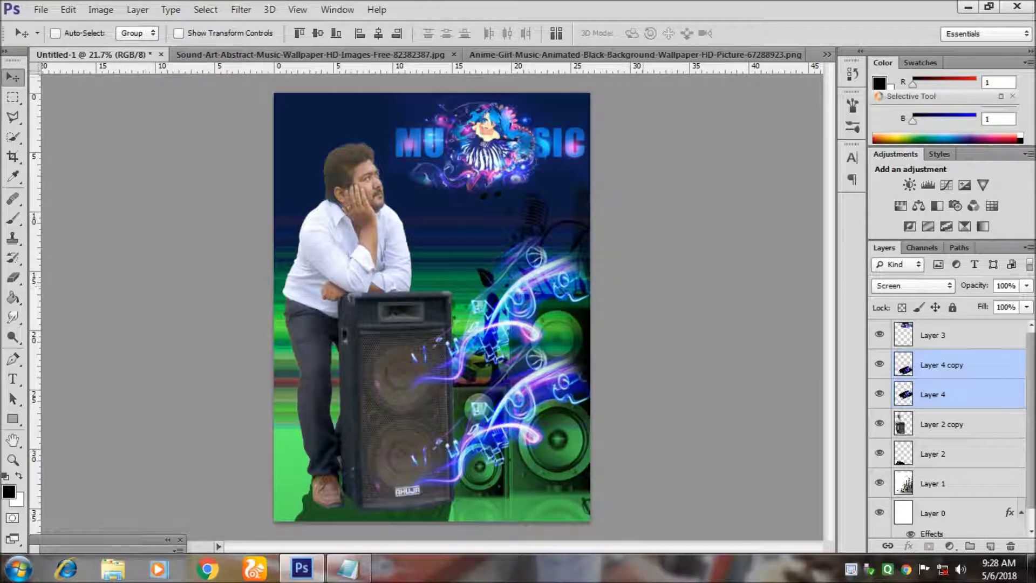
click(41, 10)
click(43, 40)
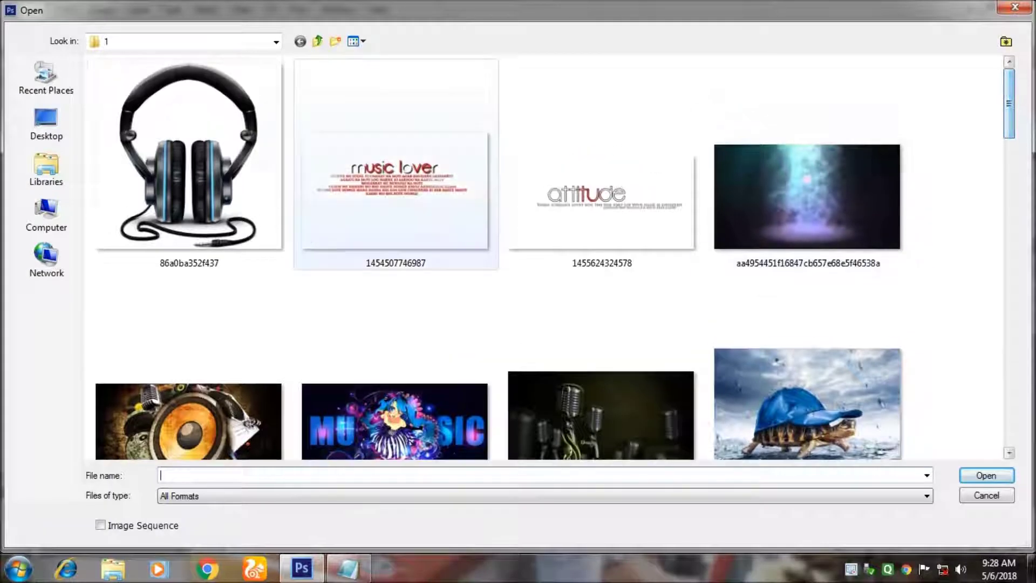
- Bring the headphones PNG into Untitled-1 as Layer 5, placed up on the speaker
double_click(188, 156)
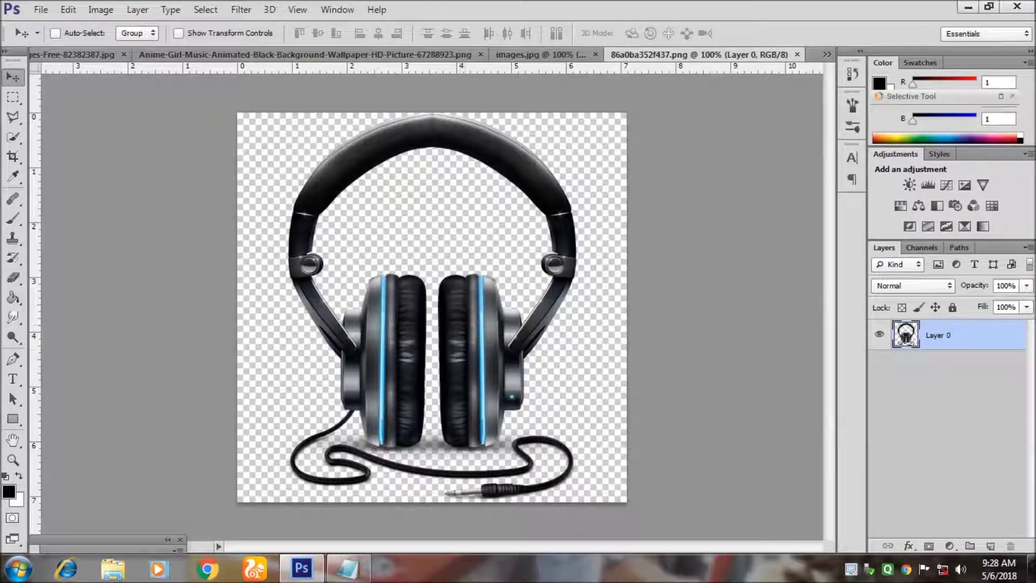
key(ctrl+a)
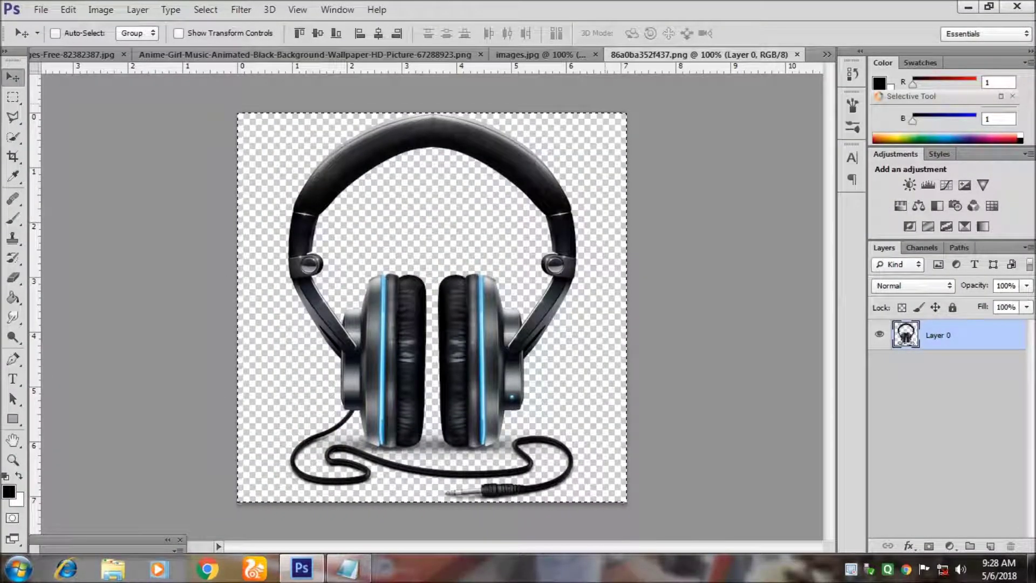
click(826, 54)
click(440, 73)
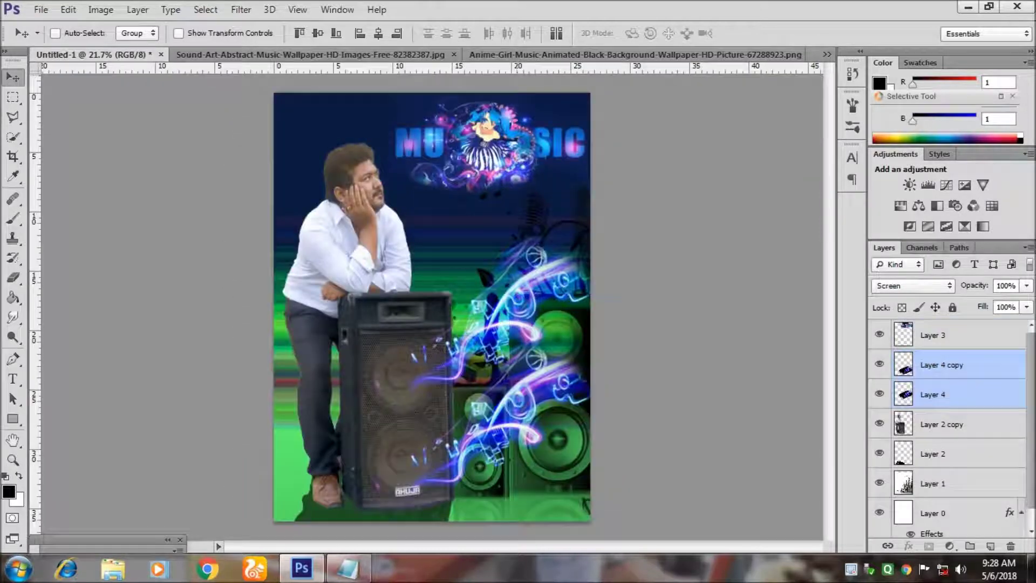
key(ctrl+v)
drag(434, 278, 421, 224)
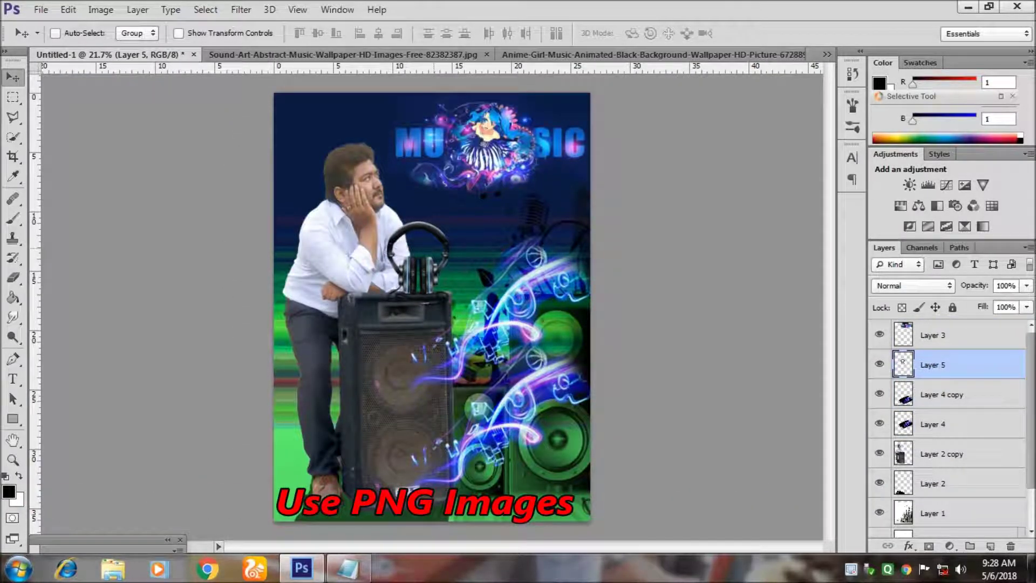
- Reposition the headphones onto the speaker beside the man's arm
key(ctrl+t)
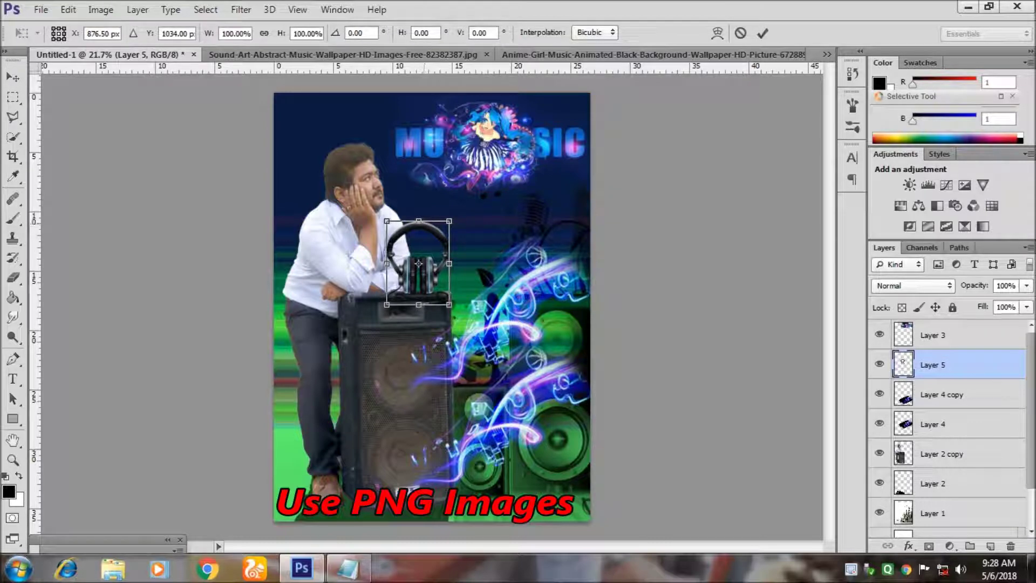
drag(418, 264, 313, 326)
key(Return)
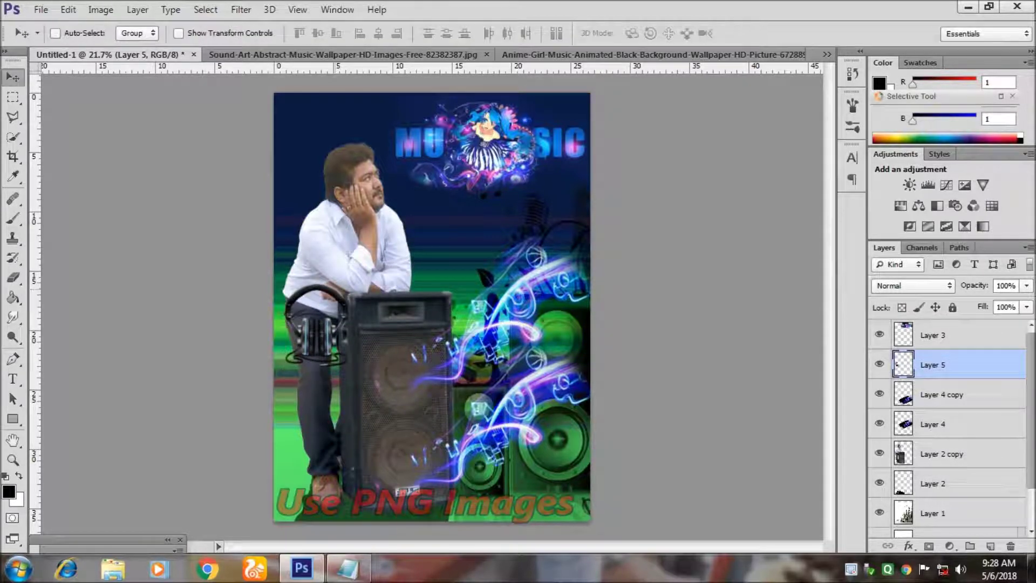
mouse_move(315, 326)
mouse_down()
mouse_move(355, 237)
mouse_move(421, 260)
mouse_up()
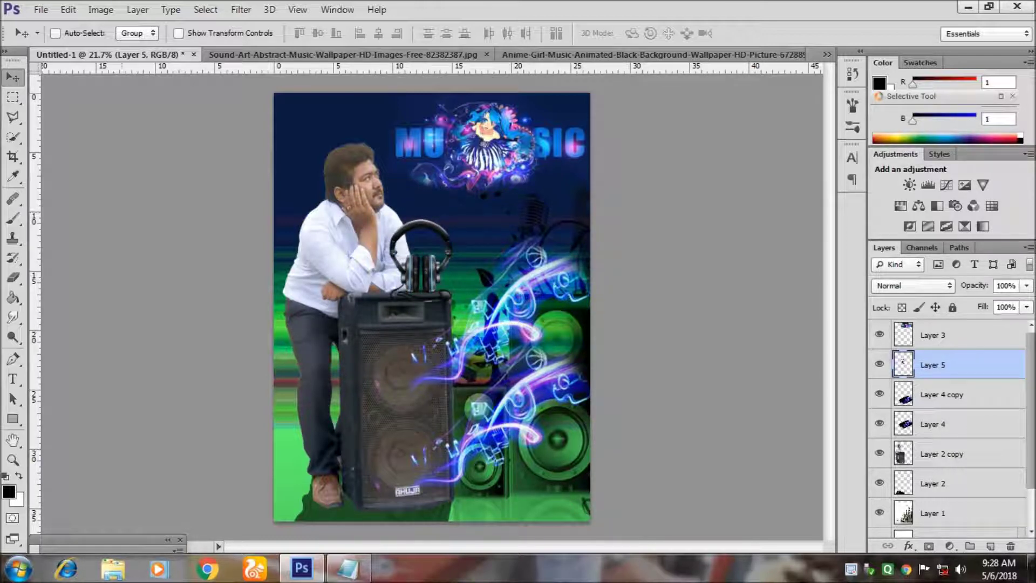
- Shrink the headphones to about 74%, nudge them up, and add a new layer
key(ctrl+t)
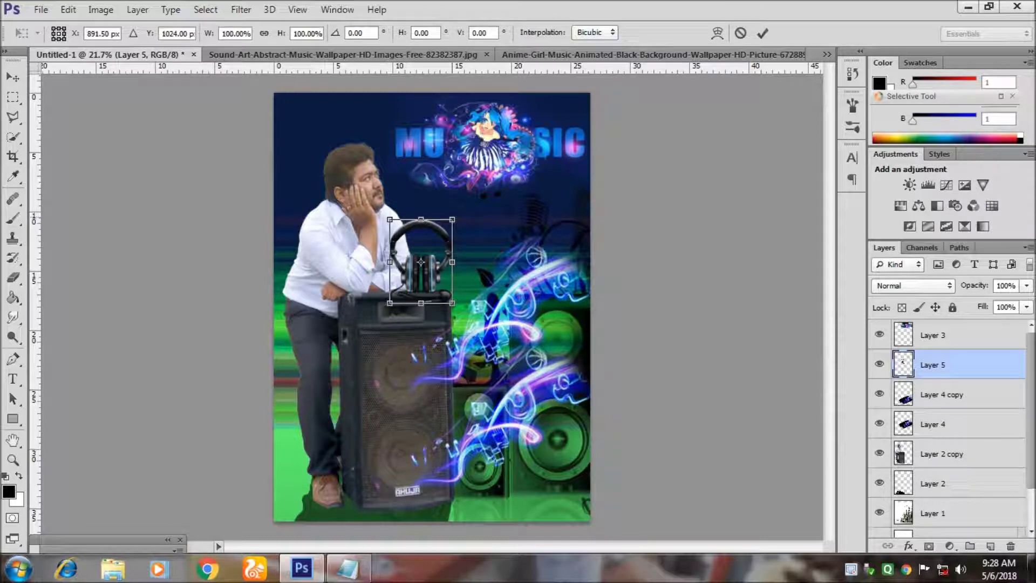
drag(390, 220, 406, 244)
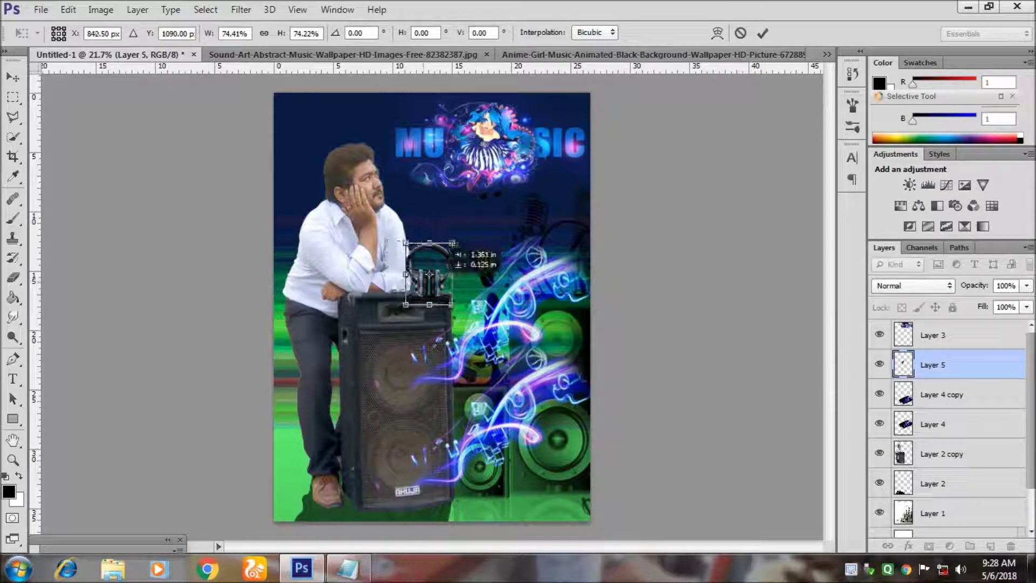
click(762, 33)
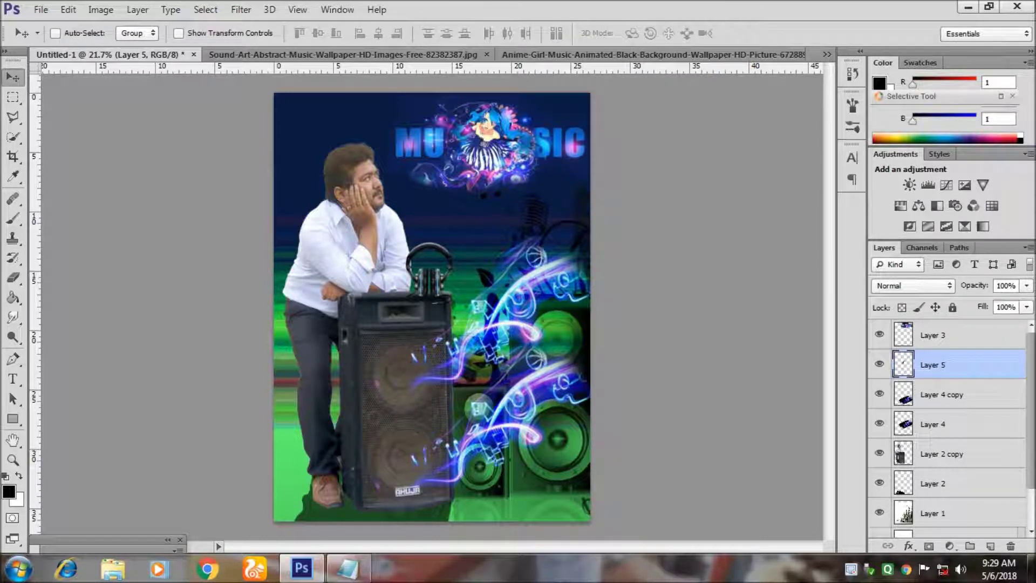
key(shift+Up)
key(shift+Up)
key(shift+Up)
key(alt+bracketright)
ctrl+click(990, 546)
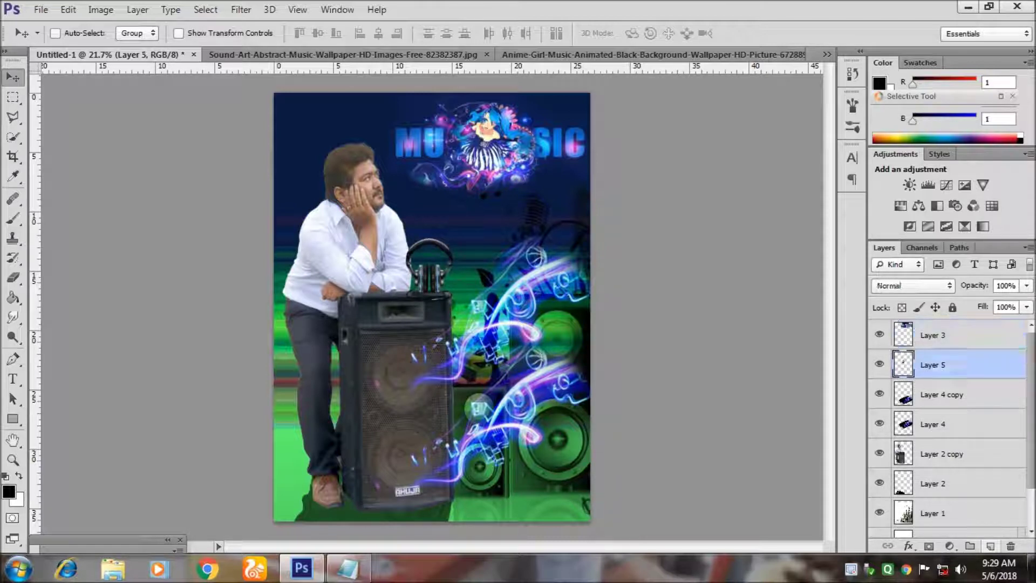
- Squash Layer 6's brushwork to about 108% x 70% and move it below the headphones
key(y)
key(b)
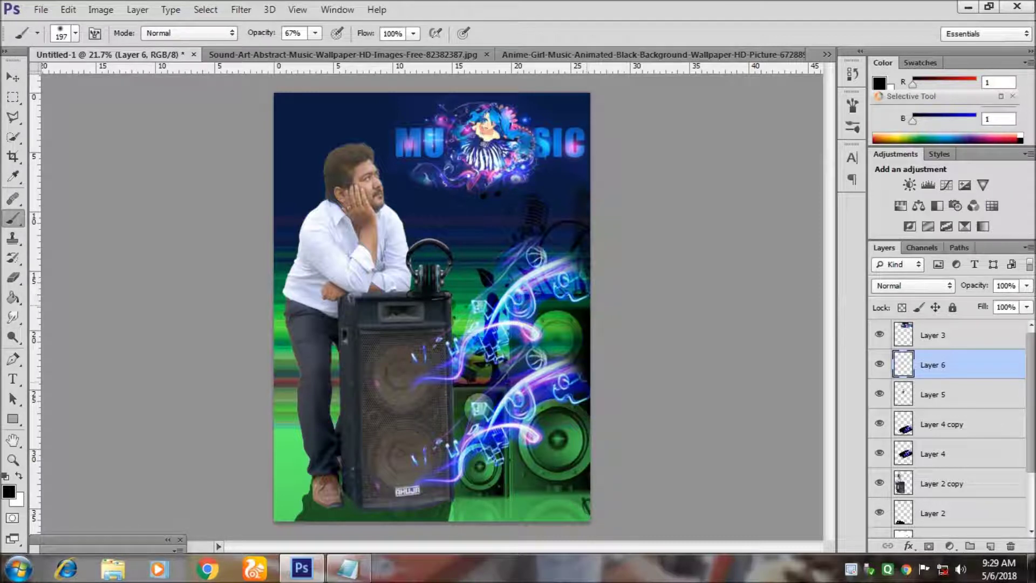
key(ctrl+t)
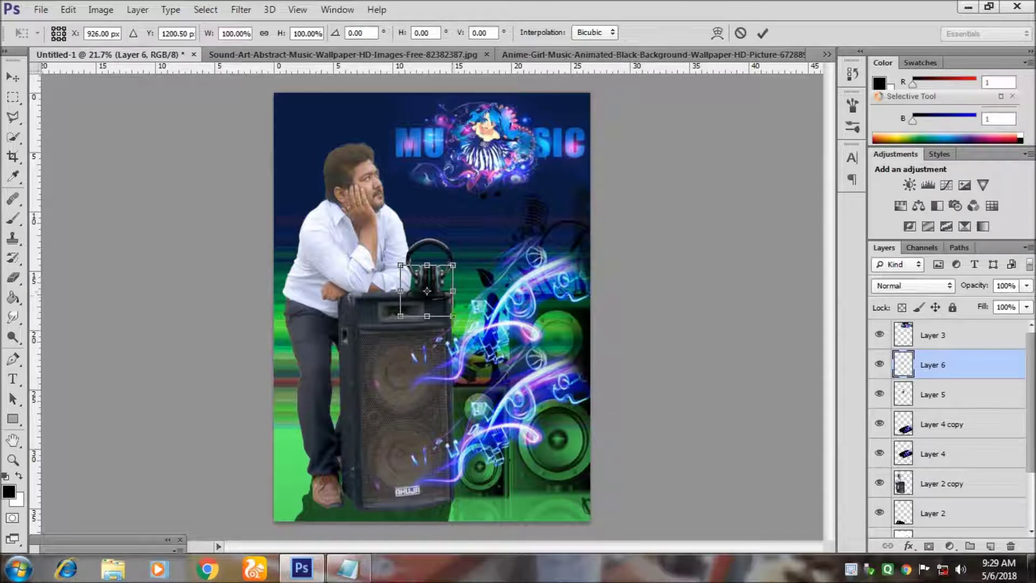
drag(453, 316, 457, 301)
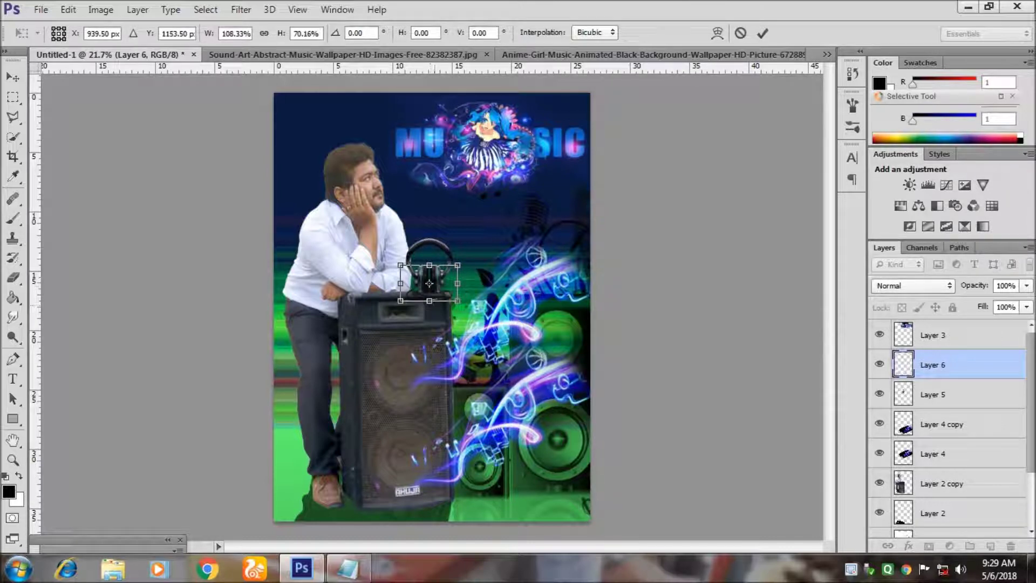
click(762, 33)
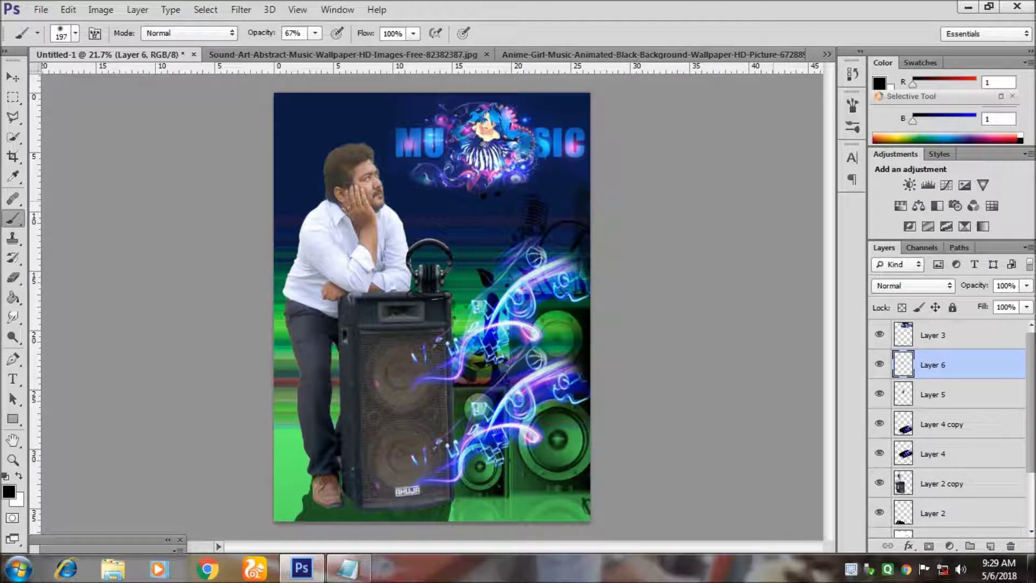
key(v)
drag(434, 252, 434, 259)
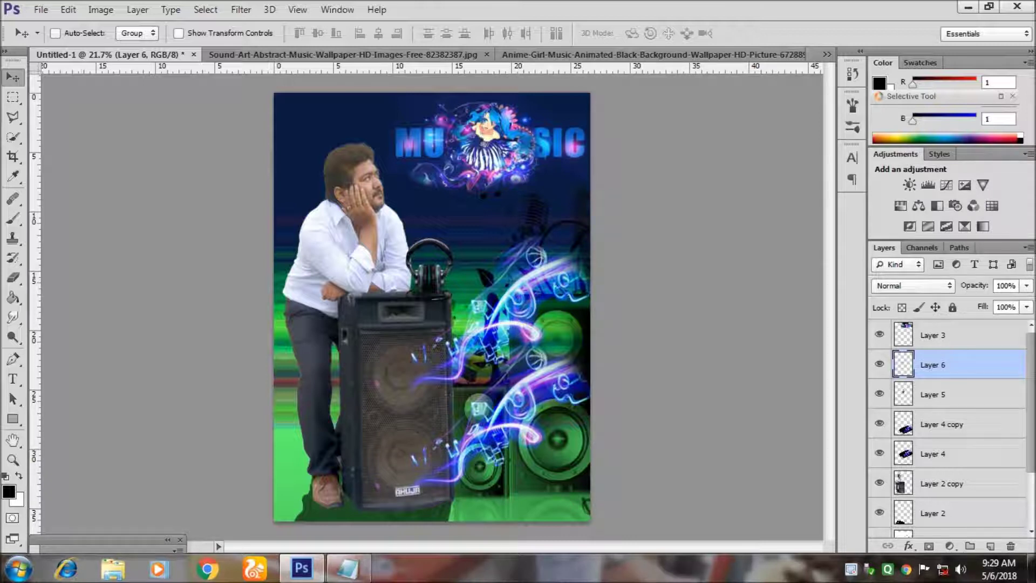
- Stamp all visible layers onto new Layer 7 and launch Color Efex Pro 4 on it
key(alt+bracketright)
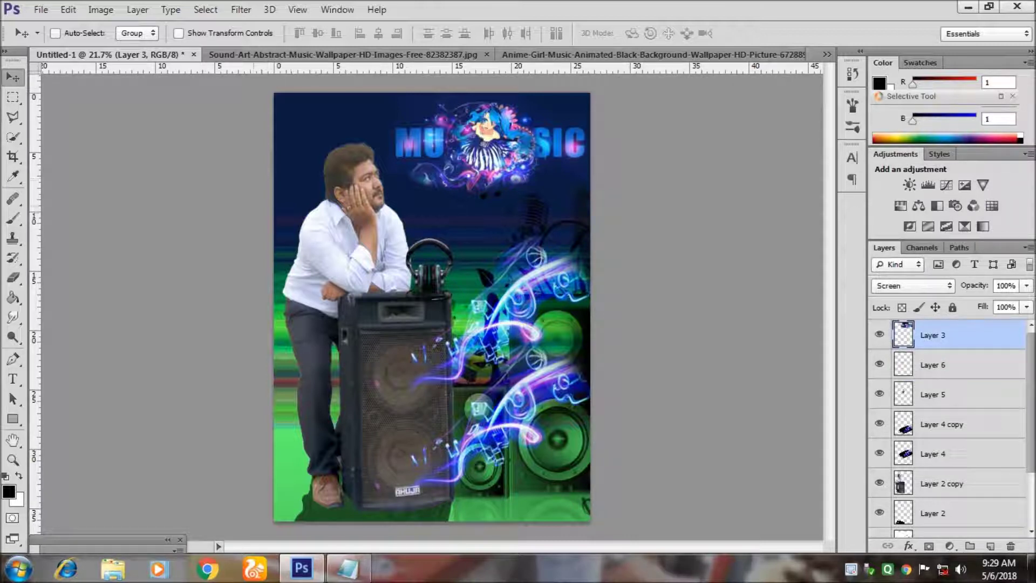
key(ctrl+shift+alt+e)
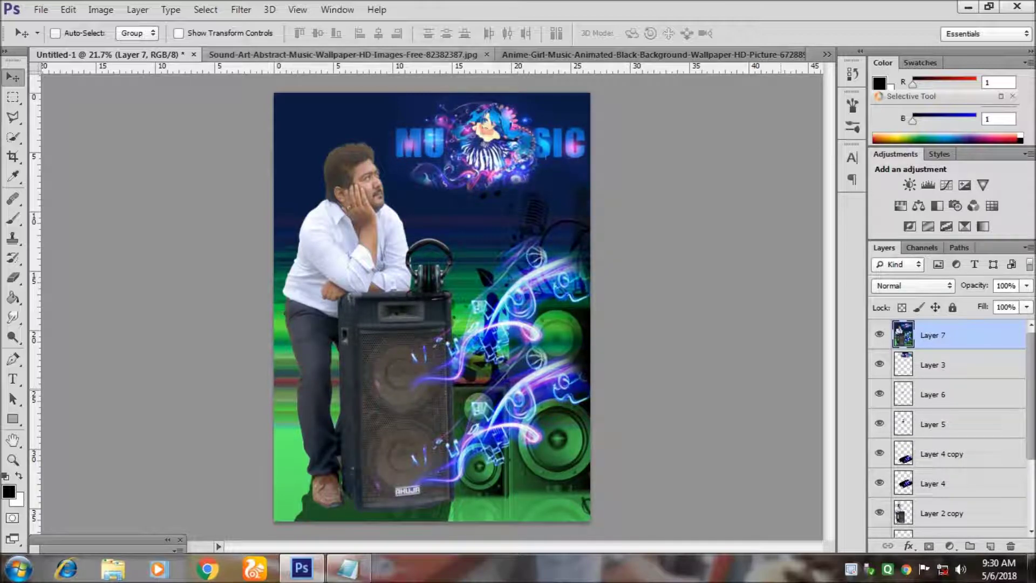
click(241, 9)
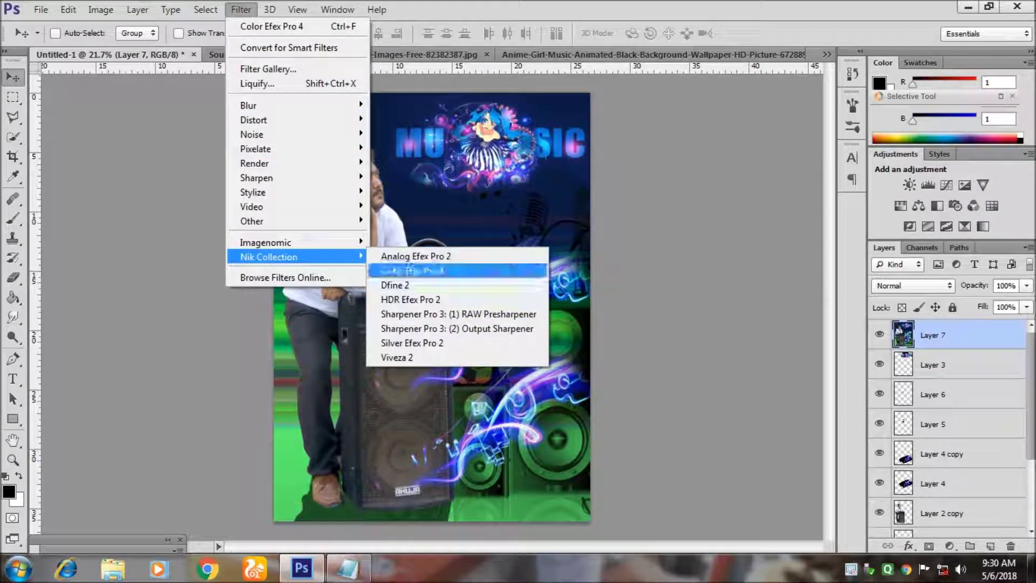
click(410, 270)
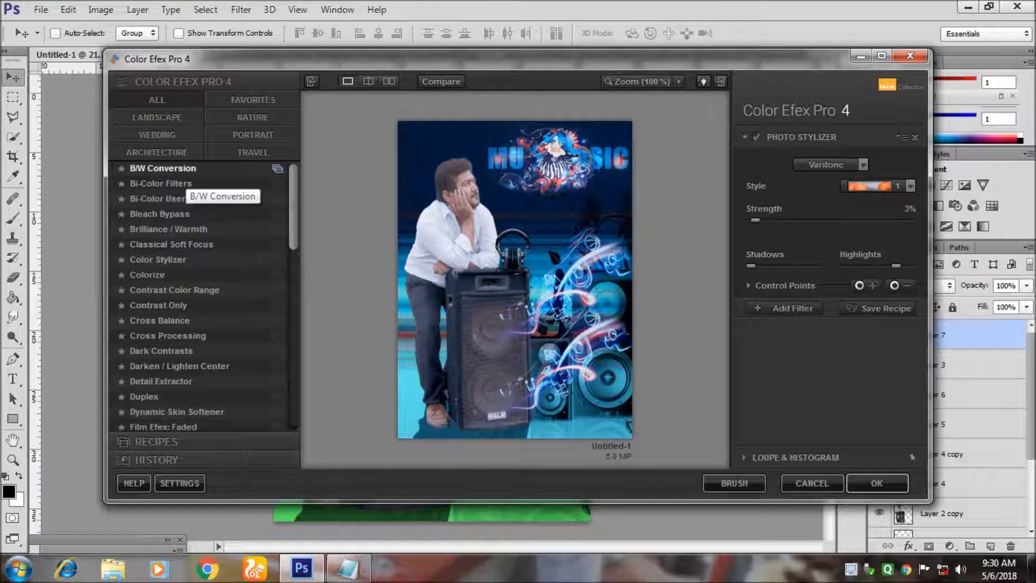
- Apply Brilliance / Warmth with higher saturation, cooler warmth and a touch of perceptual saturation
click(162, 183)
click(167, 229)
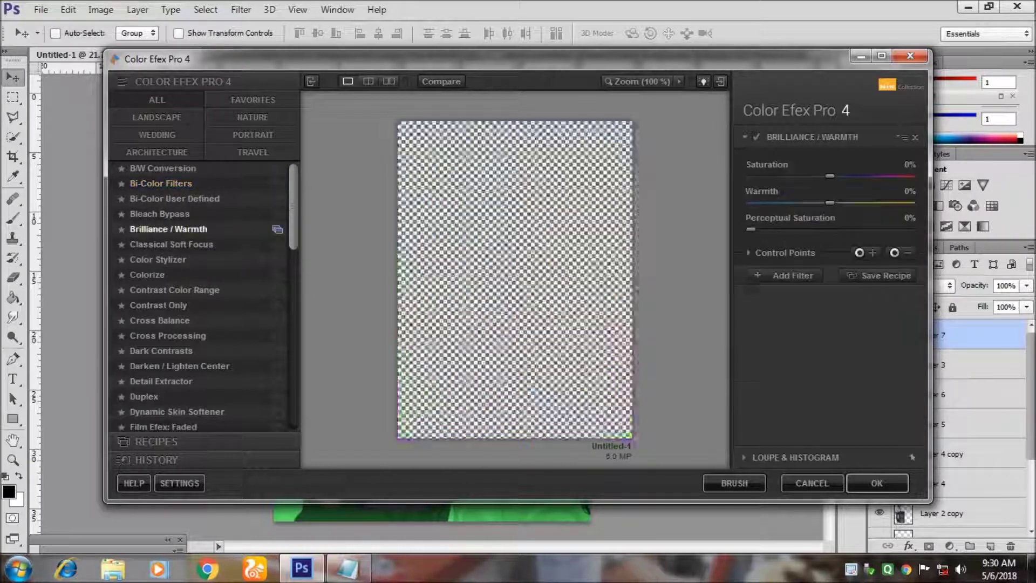
mouse_move(830, 176)
mouse_down()
mouse_move(859, 176)
mouse_move(751, 175)
mouse_up()
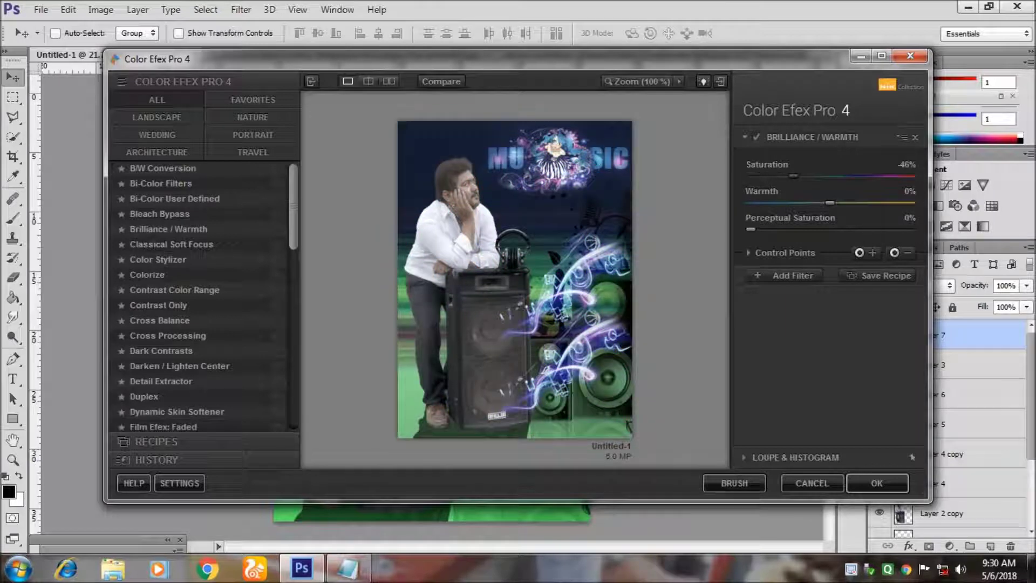
mouse_move(859, 203)
mouse_down()
mouse_move(750, 202)
mouse_move(891, 202)
mouse_up()
drag(750, 228, 761, 229)
mouse_move(846, 175)
mouse_down()
mouse_move(872, 175)
mouse_move(801, 175)
mouse_up()
- Stack a Dynamic Skin Softener filter as the second filter
click(793, 275)
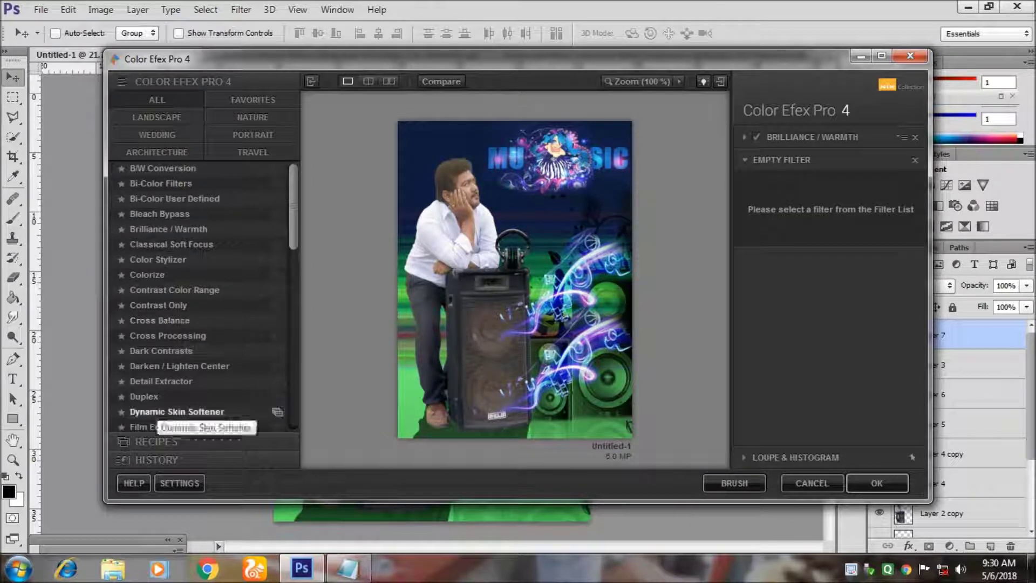
scroll(278, 330, down, 2)
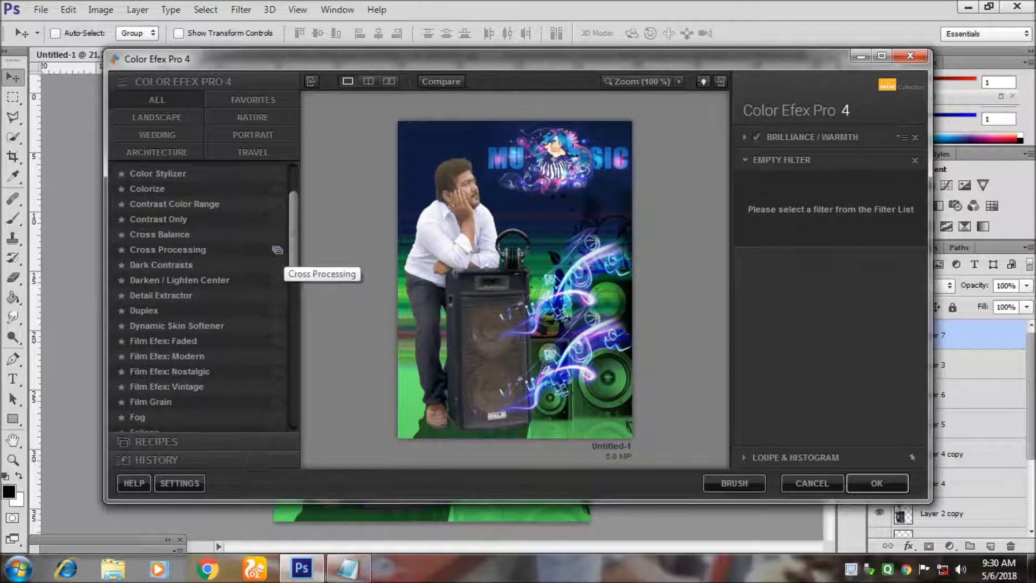
click(178, 325)
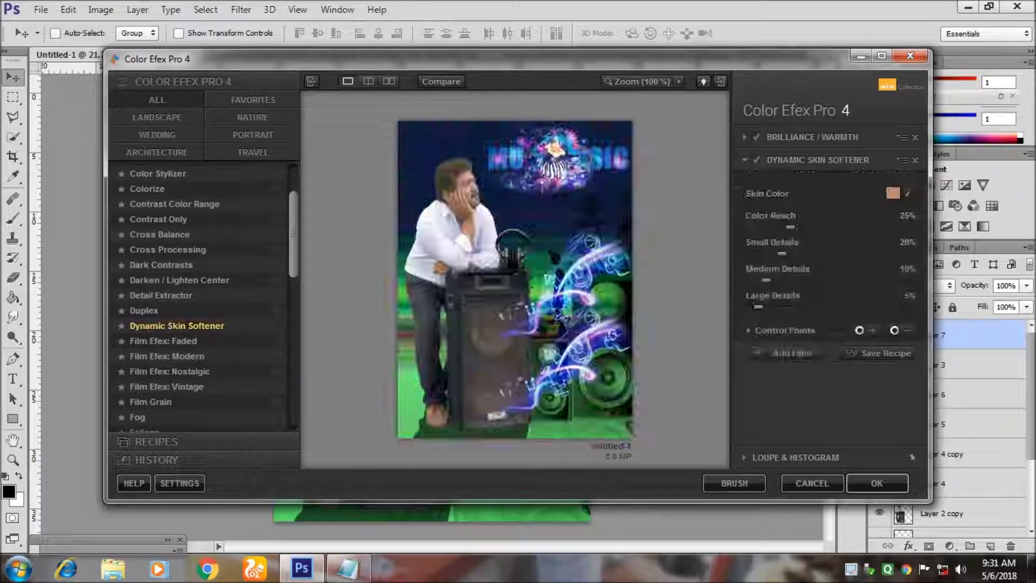
- Widen the skin softener's Color Reach, add a third filter slot, and preview Infrared Film and Midnight
drag(790, 227, 845, 226)
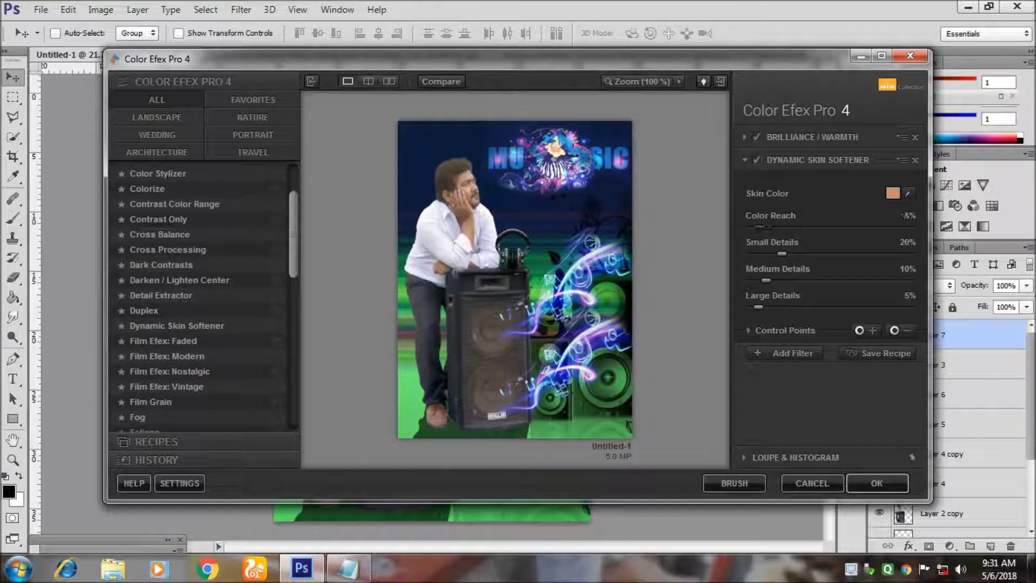
click(792, 353)
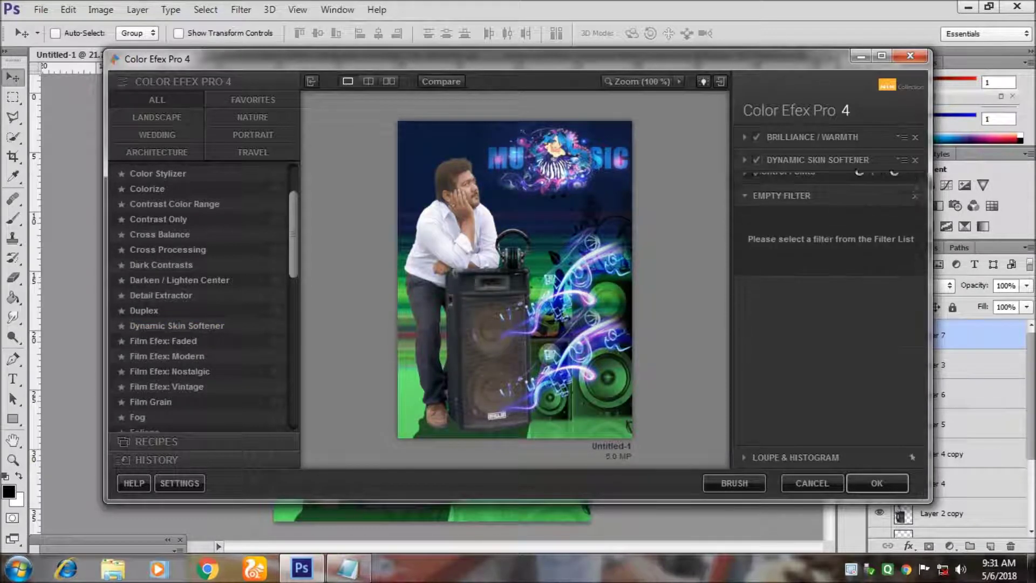
scroll(205, 297, down, 2)
scroll(205, 296, down, 1)
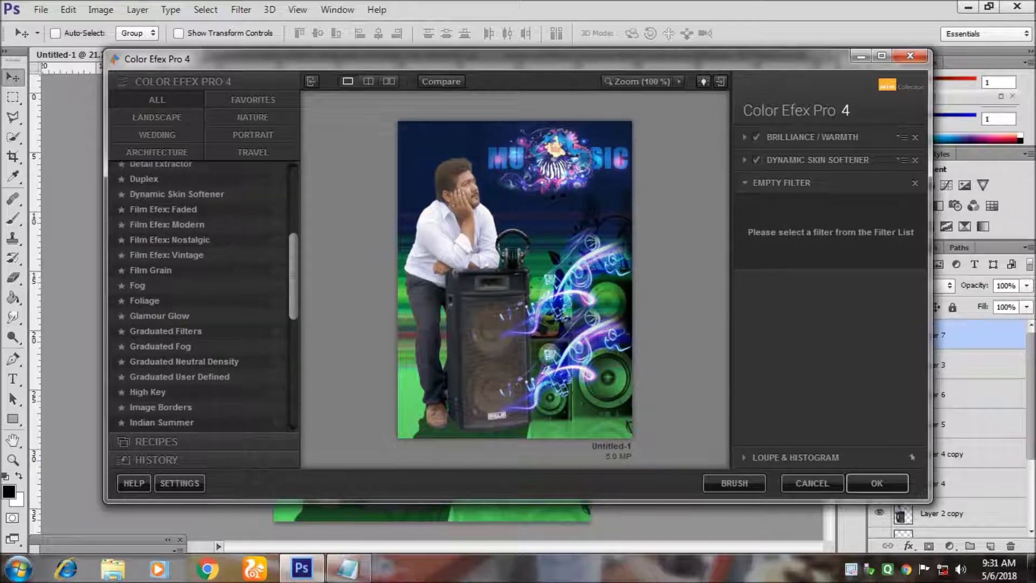
scroll(205, 296, down, 1)
click(272, 394)
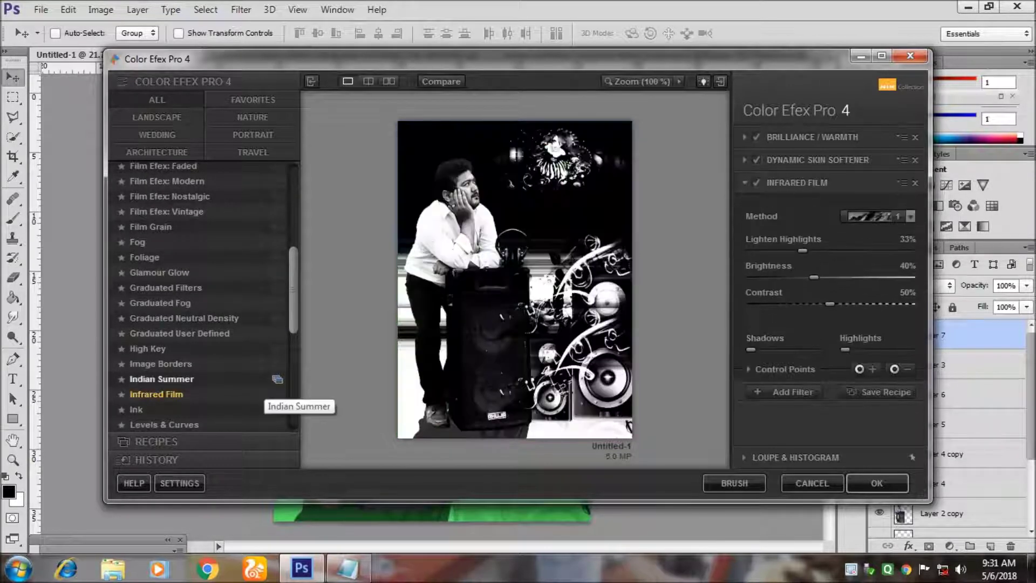
scroll(275, 389, down, 1)
scroll(276, 378, down, 1)
click(264, 345)
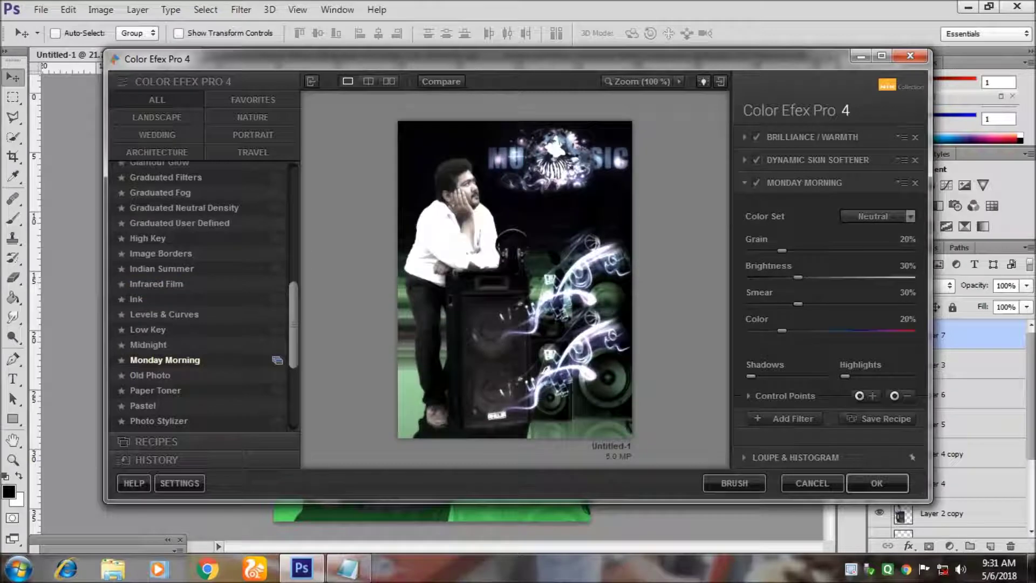
- Preview Graduated Filters, then the Nature filters Contrast Color Range, Fog, White Neutralizer and Tonal Contrast
click(162, 178)
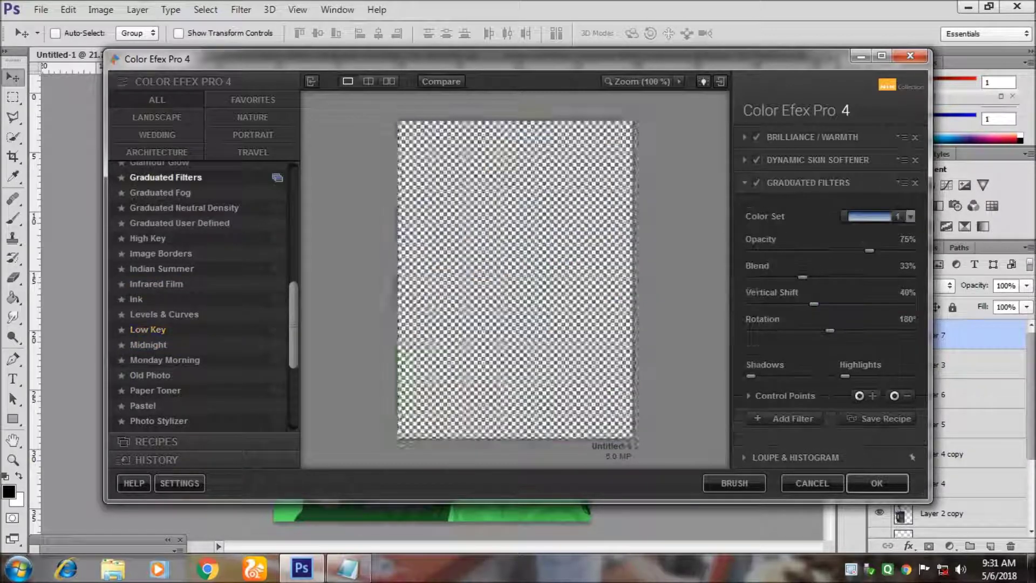
scroll(281, 324, up, 6)
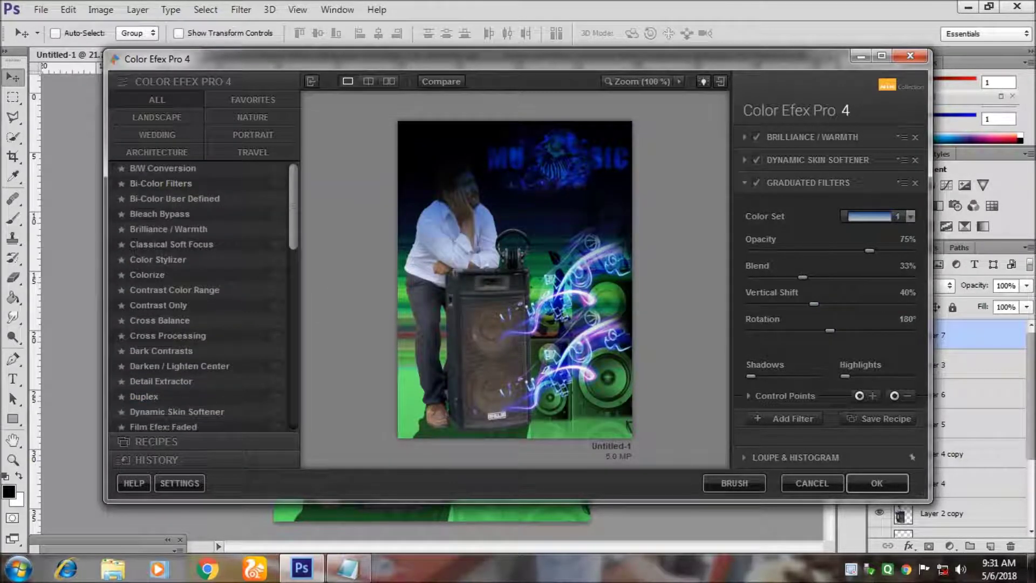
click(252, 117)
click(226, 183)
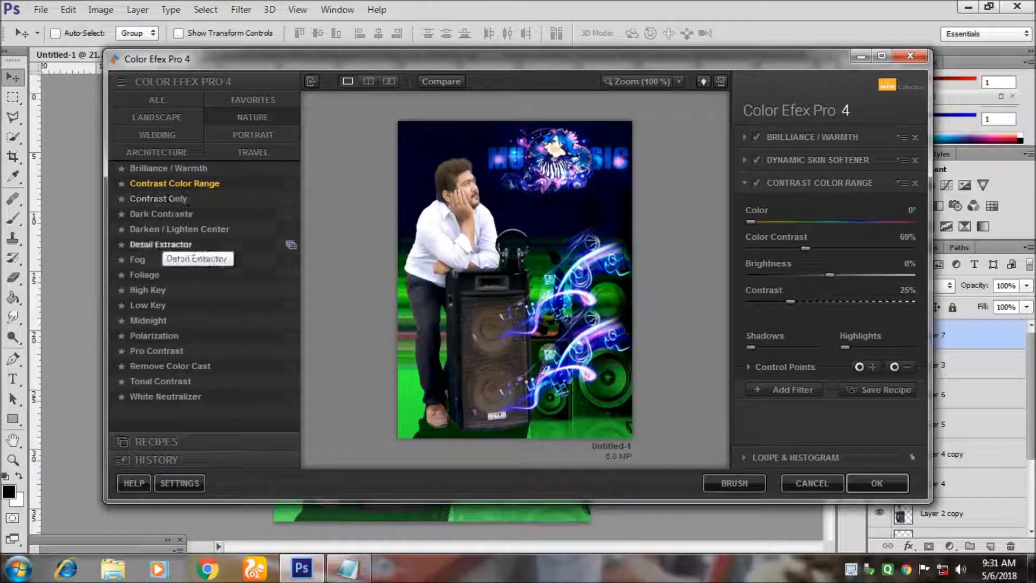
click(137, 259)
click(164, 396)
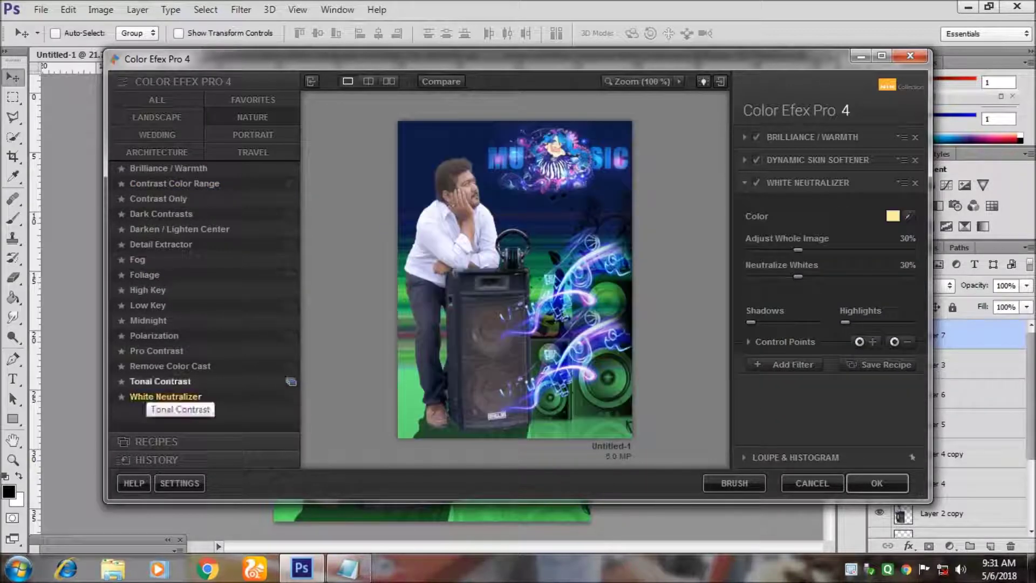
click(160, 380)
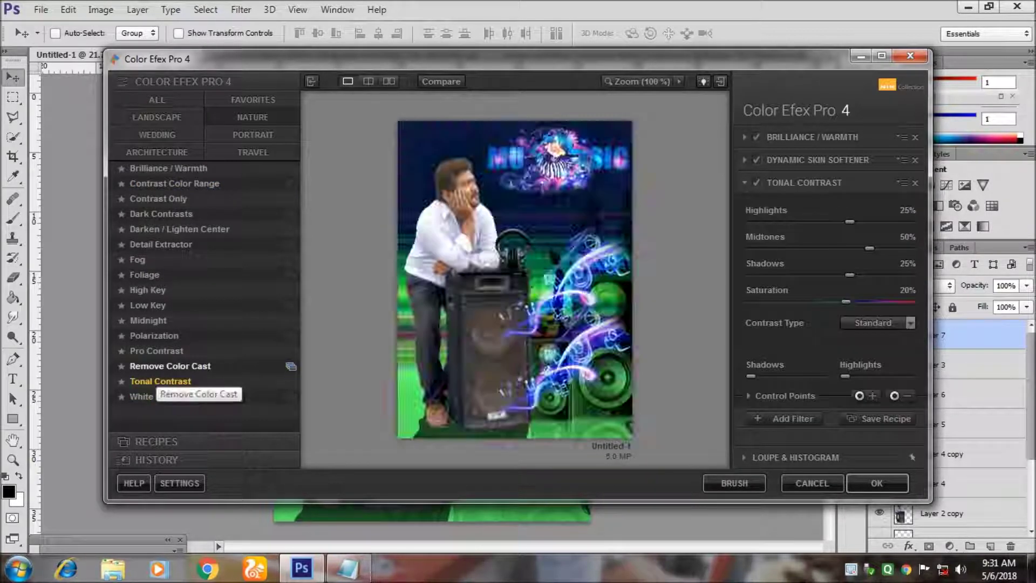
- Compare Polarization, Low Key, Foliage, Detail Extractor and Dark Contrasts, then return to Contrast Color Range
click(153, 335)
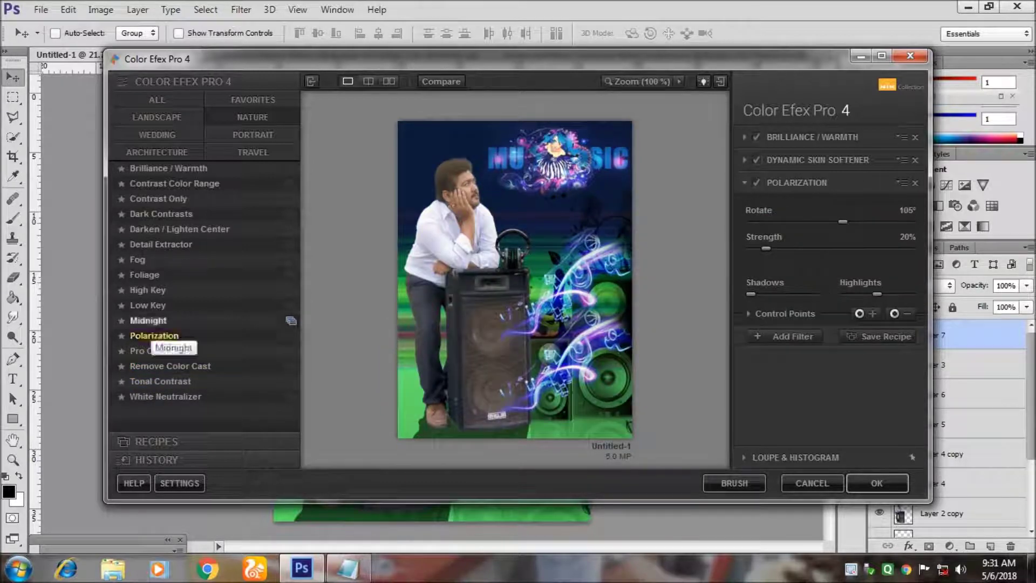
click(147, 304)
click(145, 274)
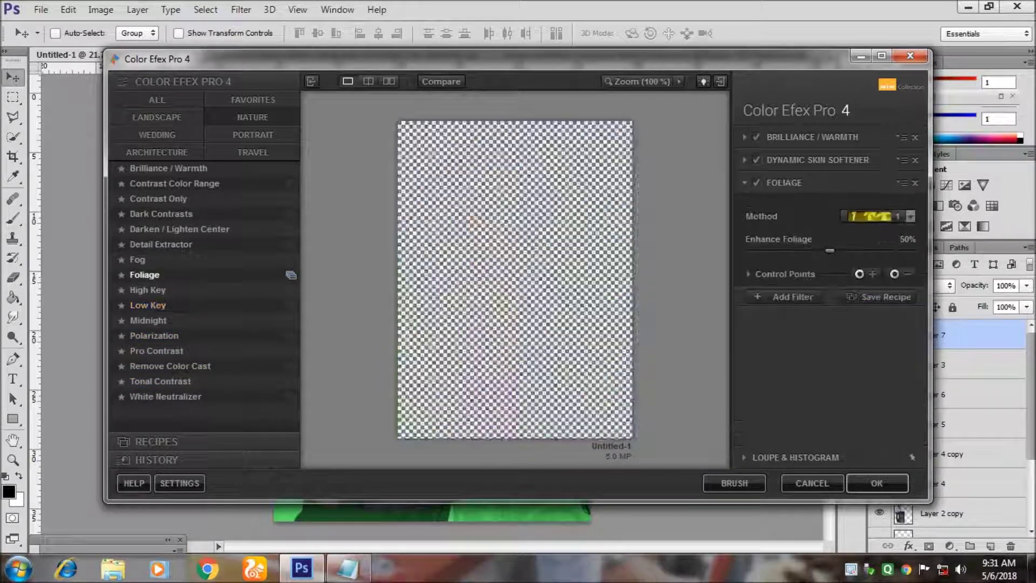
click(161, 243)
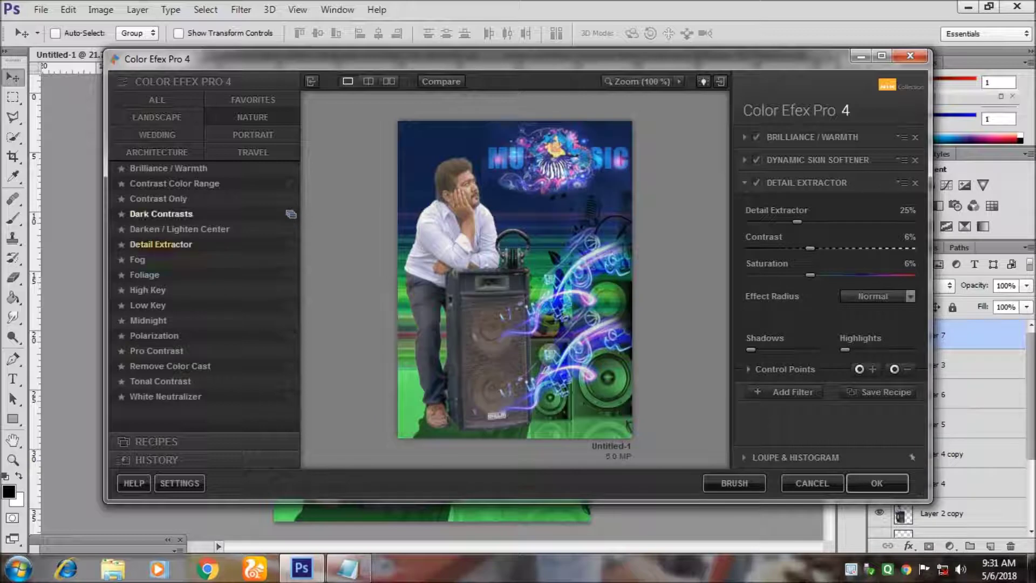
click(161, 214)
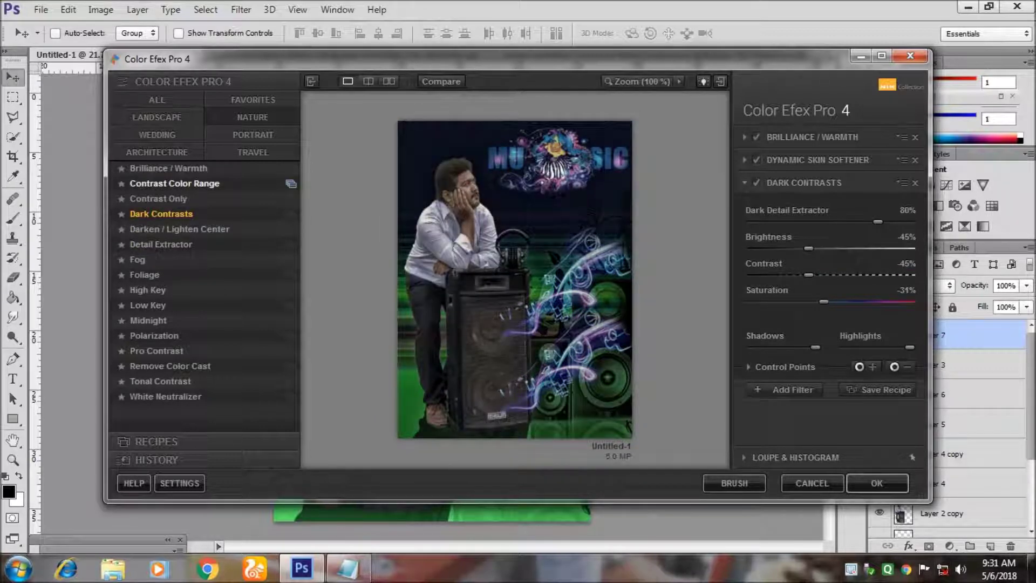
click(173, 184)
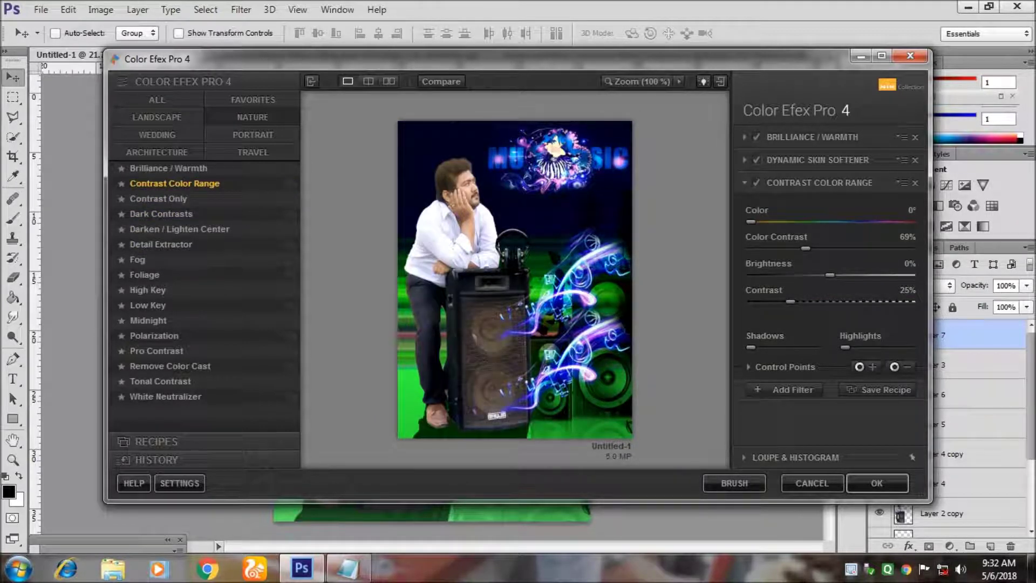
- Preview Portrait filters like Contrast Only, Film Efex Nostalgic and Vintage, then choose Photo Stylizer
click(158, 214)
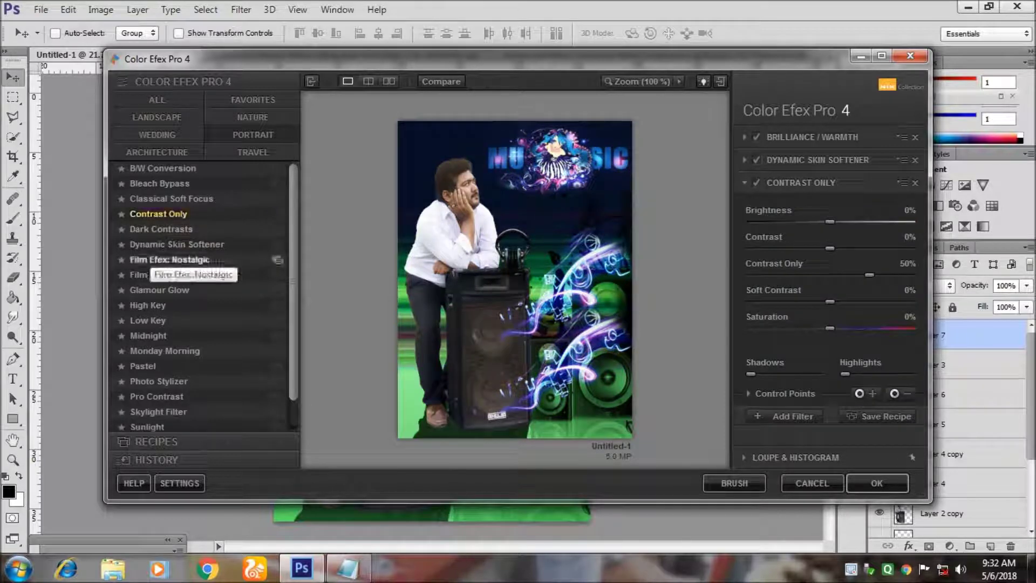
click(189, 244)
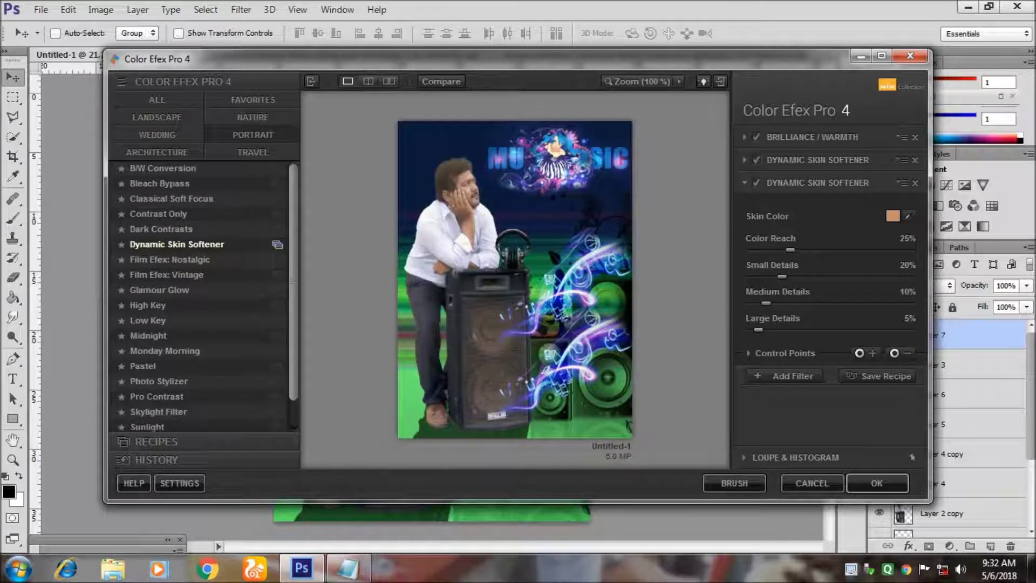
click(169, 260)
click(166, 274)
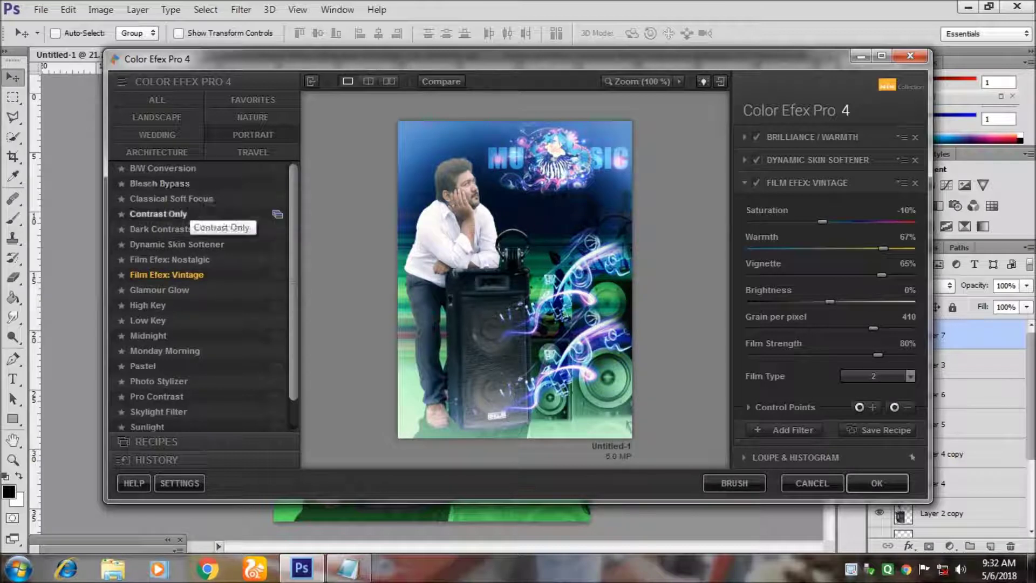
scroll(189, 367, down, 1)
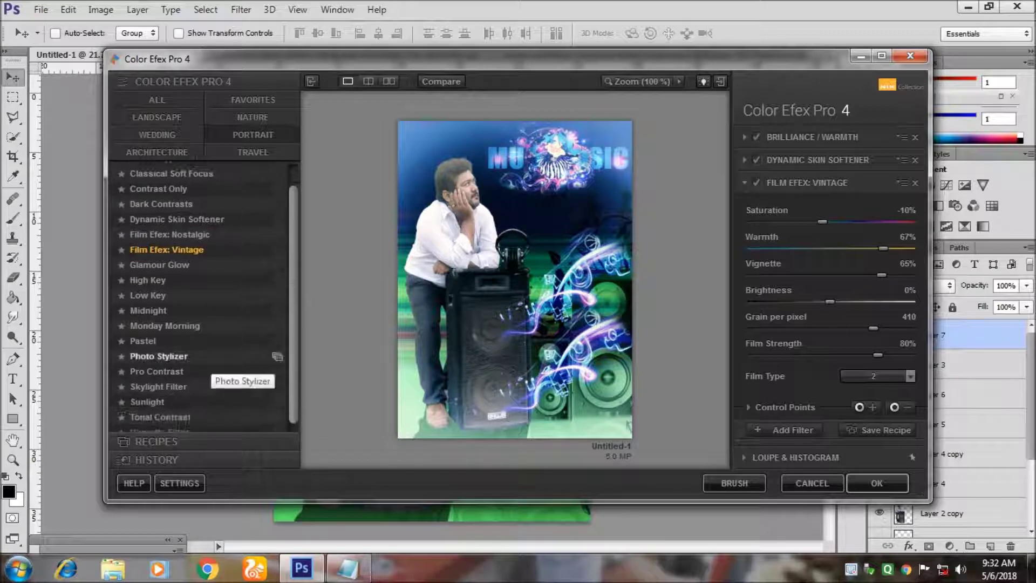
click(159, 356)
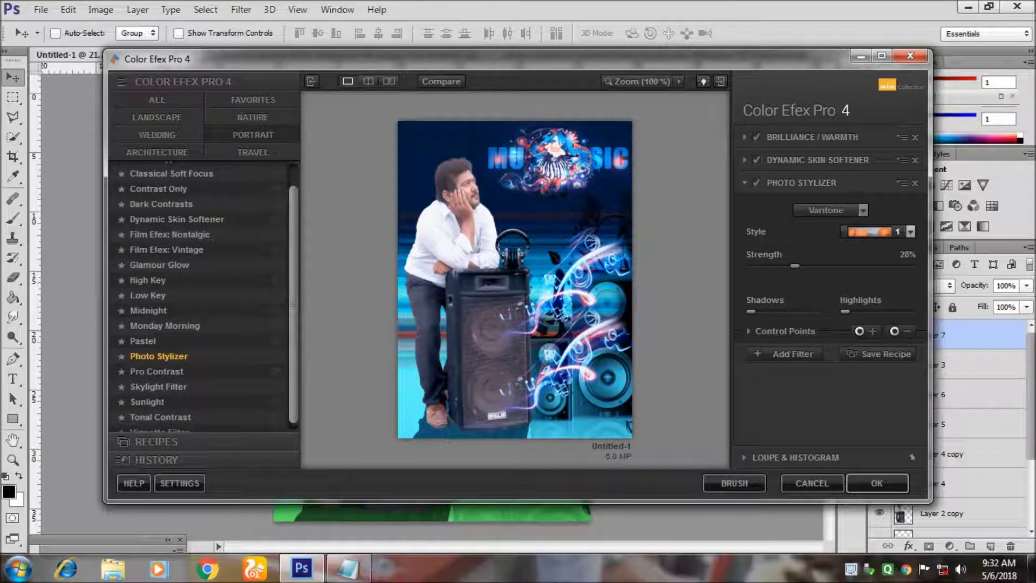
- Set Photo Stylizer to style 4 and apply the filter stack to the poster
click(910, 232)
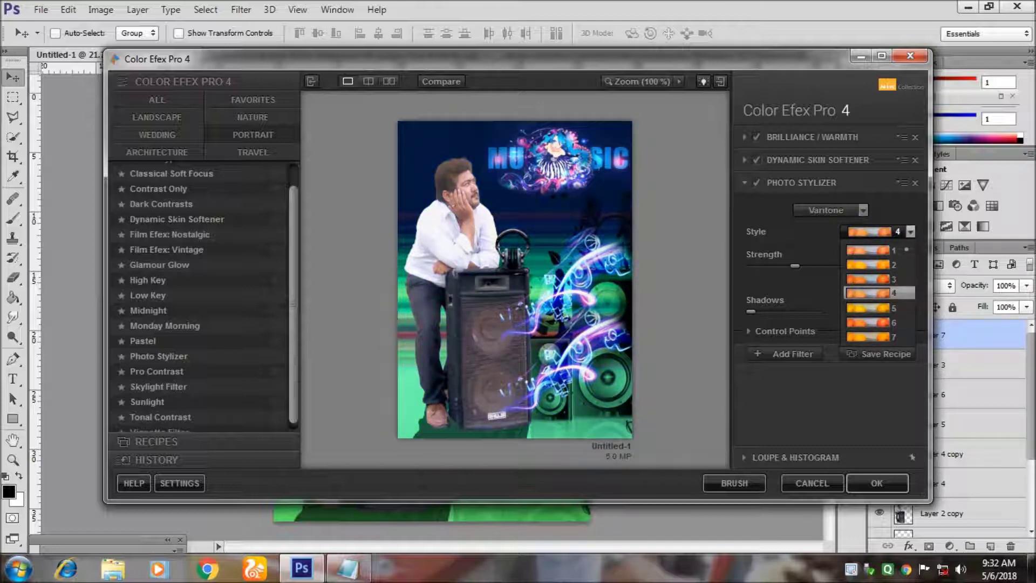
click(869, 293)
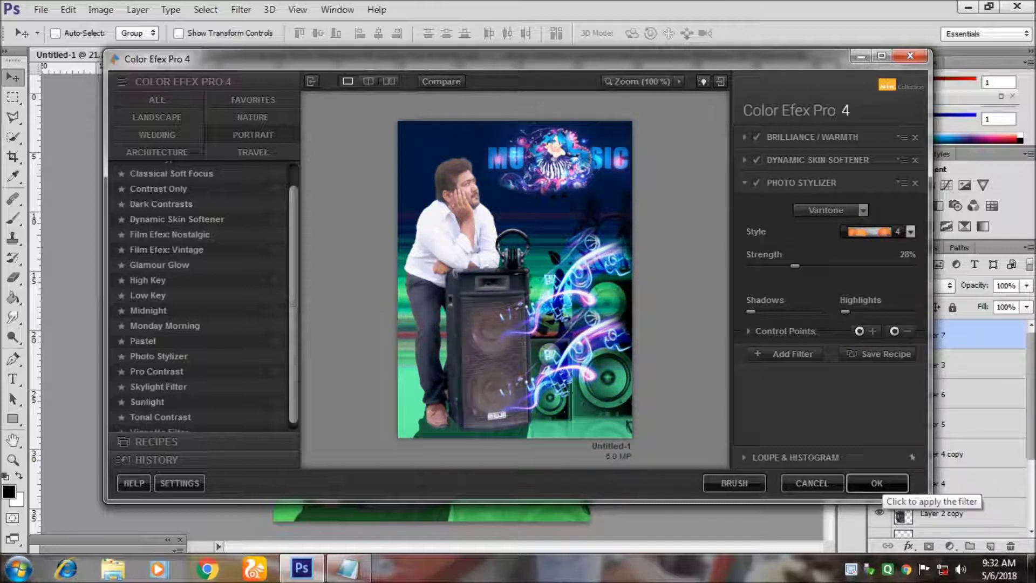
click(877, 482)
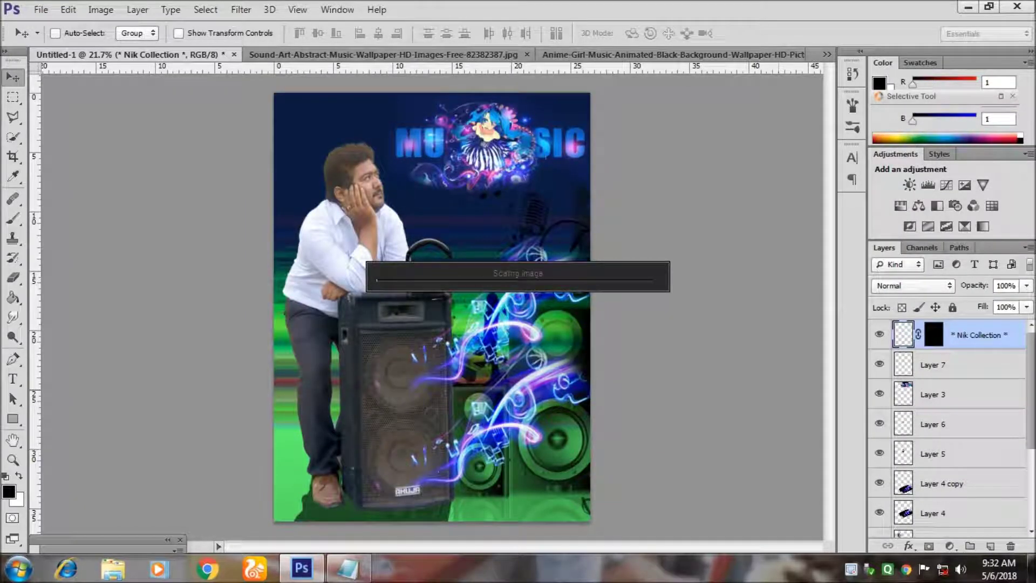
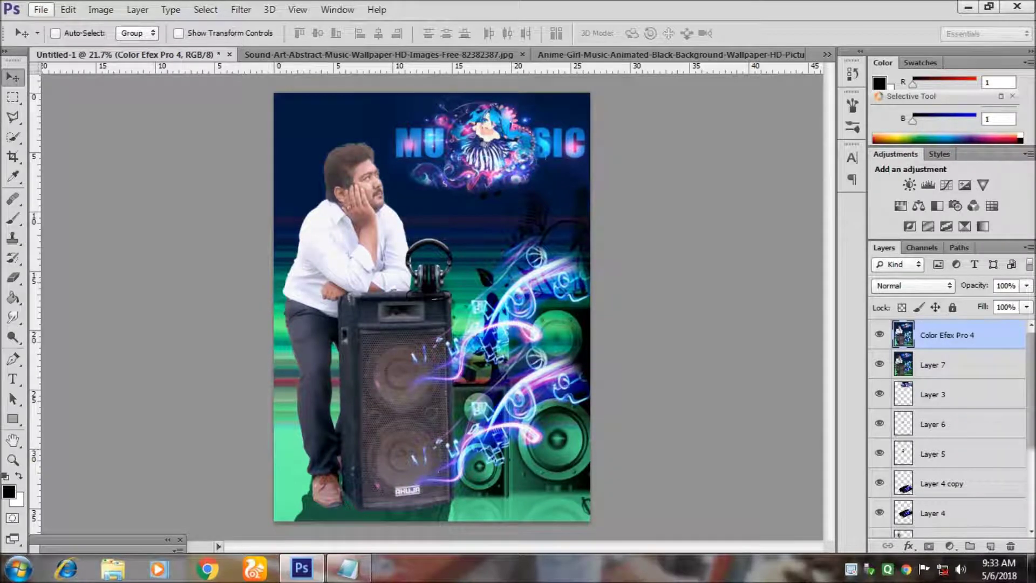
- Open 1455624324578.png as a new document and select the whole image
click(40, 9)
click(54, 40)
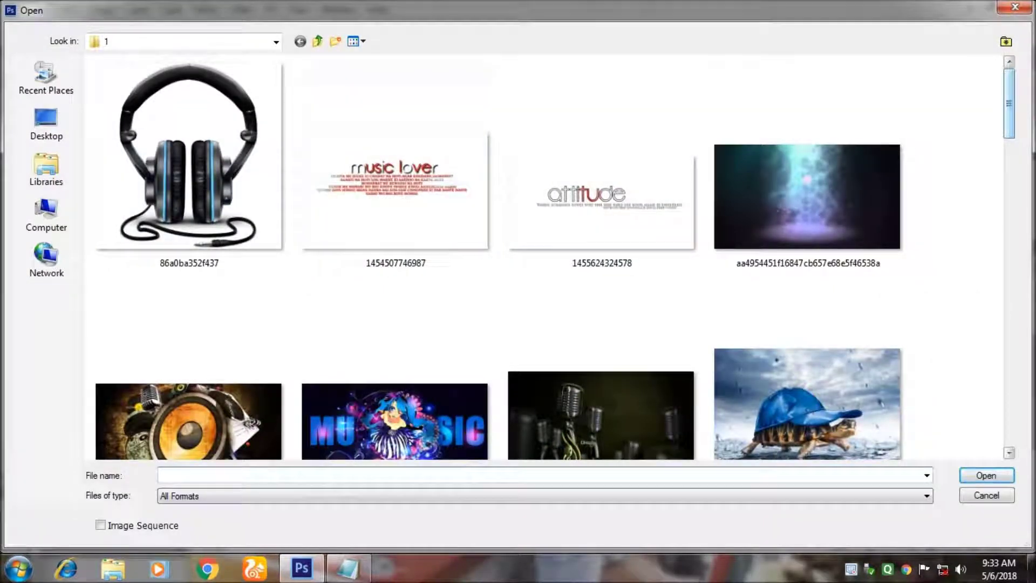
scroll(544, 259, down, 3)
scroll(545, 259, down, 3)
scroll(545, 259, down, 1)
scroll(545, 259, down, 4)
scroll(544, 259, down, 3)
scroll(545, 259, down, 2)
scroll(545, 259, down, 1)
scroll(545, 259, down, 1)
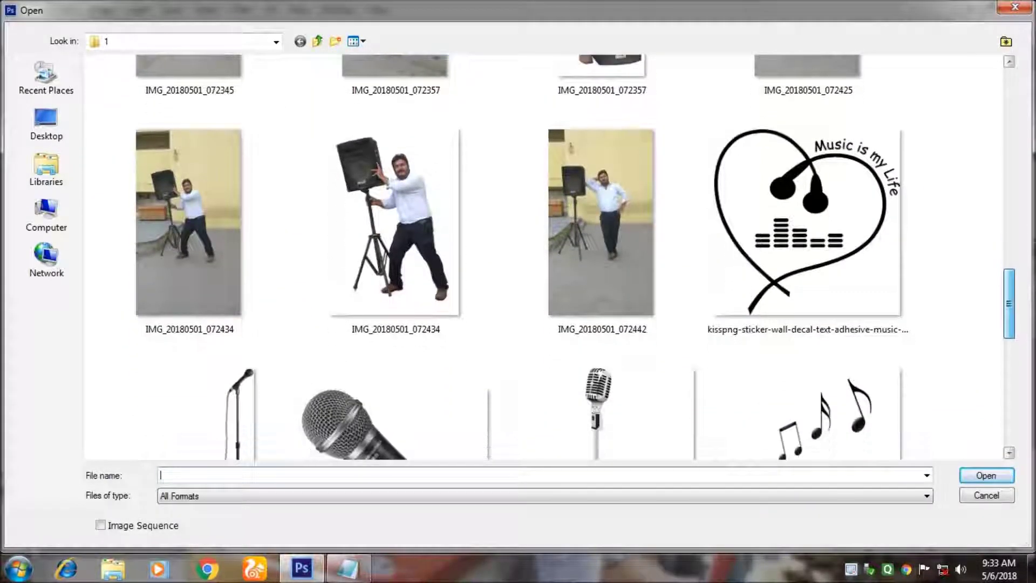
scroll(545, 259, down, 3)
scroll(545, 259, down, 2)
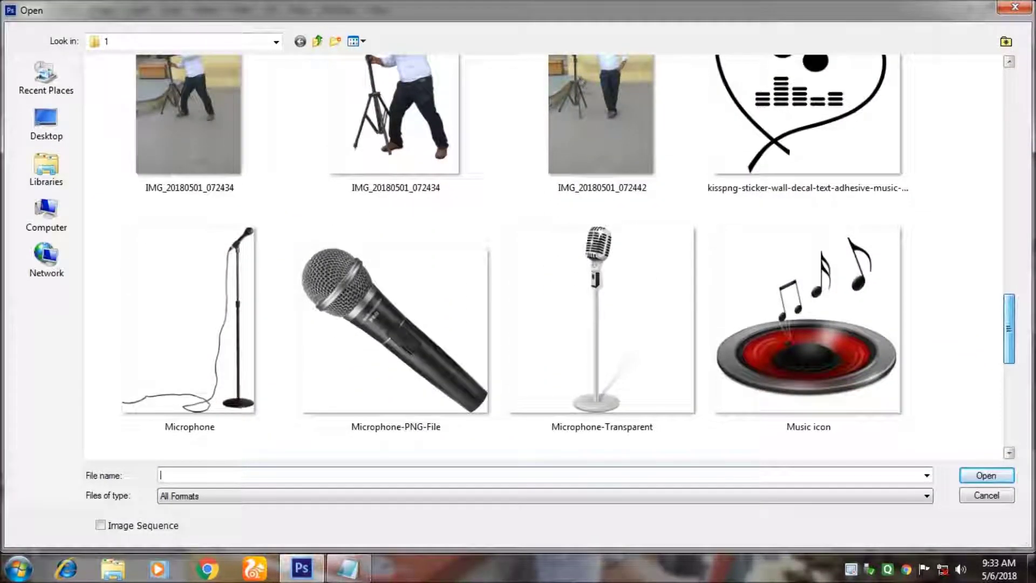
scroll(545, 259, down, 1)
scroll(545, 259, down, 3)
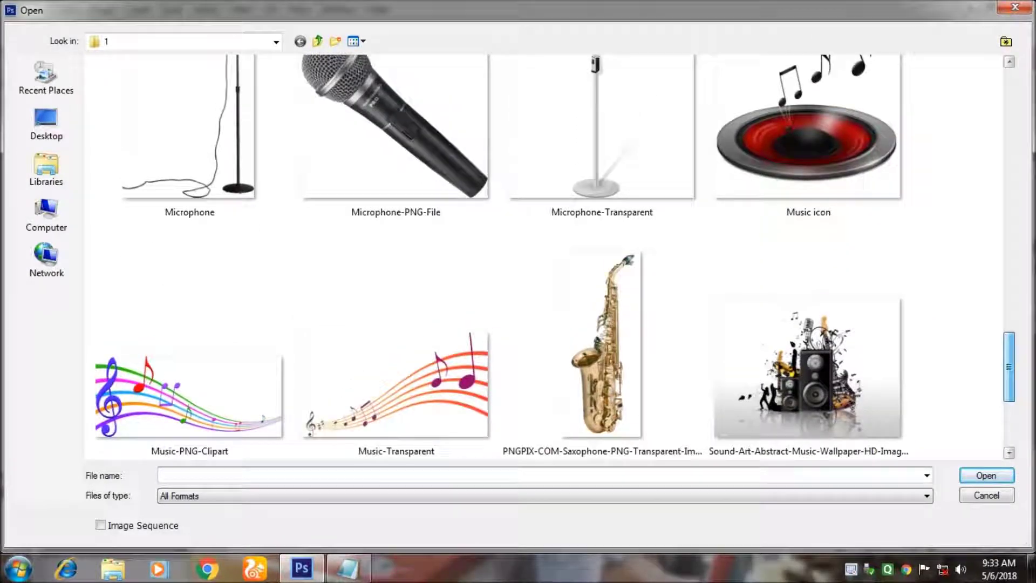
scroll(224, 303, up, 3)
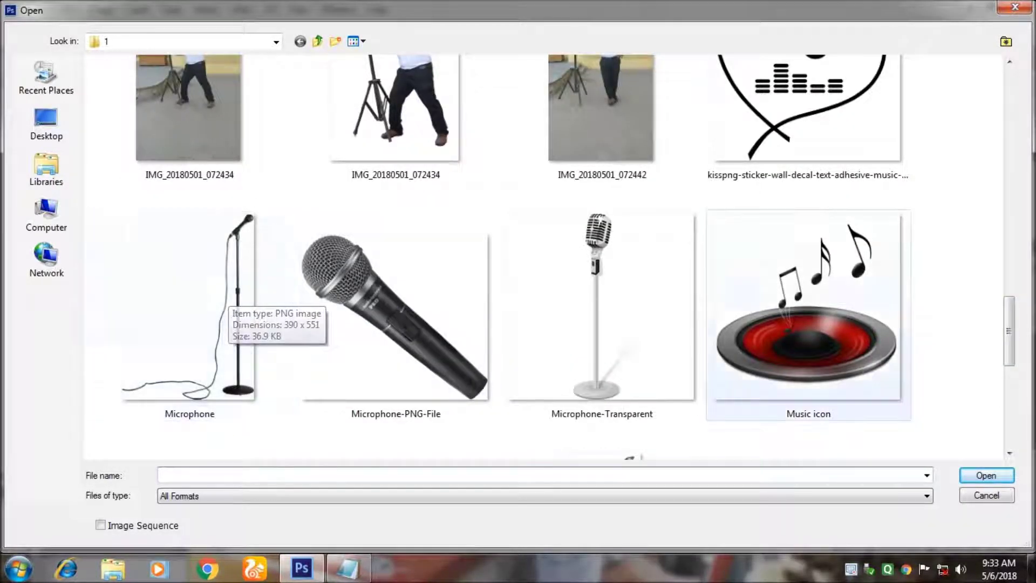
scroll(224, 302, down, 5)
scroll(224, 302, up, 2)
scroll(224, 302, up, 1)
scroll(224, 302, up, 2)
scroll(224, 302, up, 2)
scroll(224, 302, up, 2)
scroll(224, 302, up, 1)
scroll(224, 303, up, 2)
scroll(224, 302, up, 1)
scroll(224, 302, up, 3)
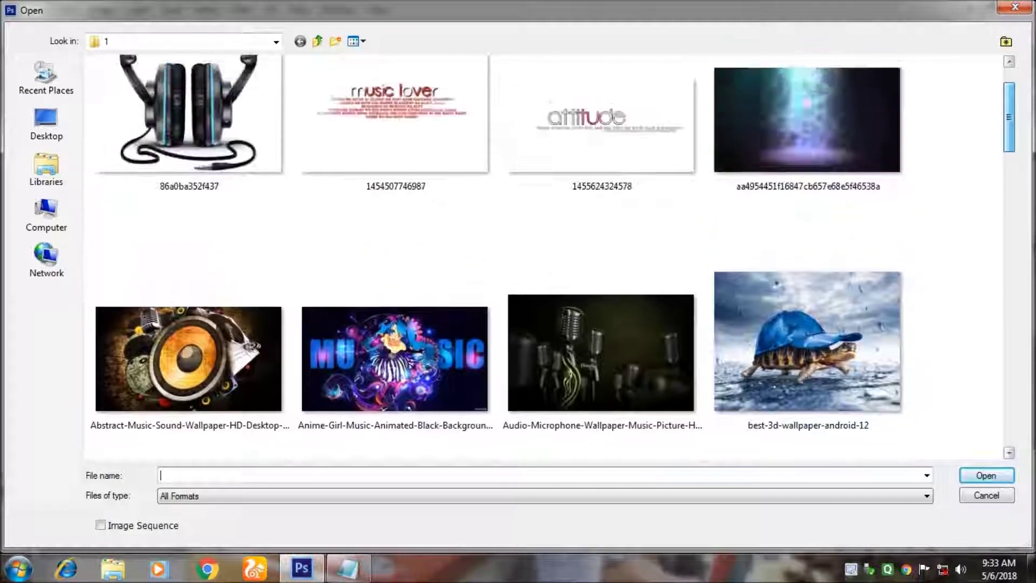
click(593, 178)
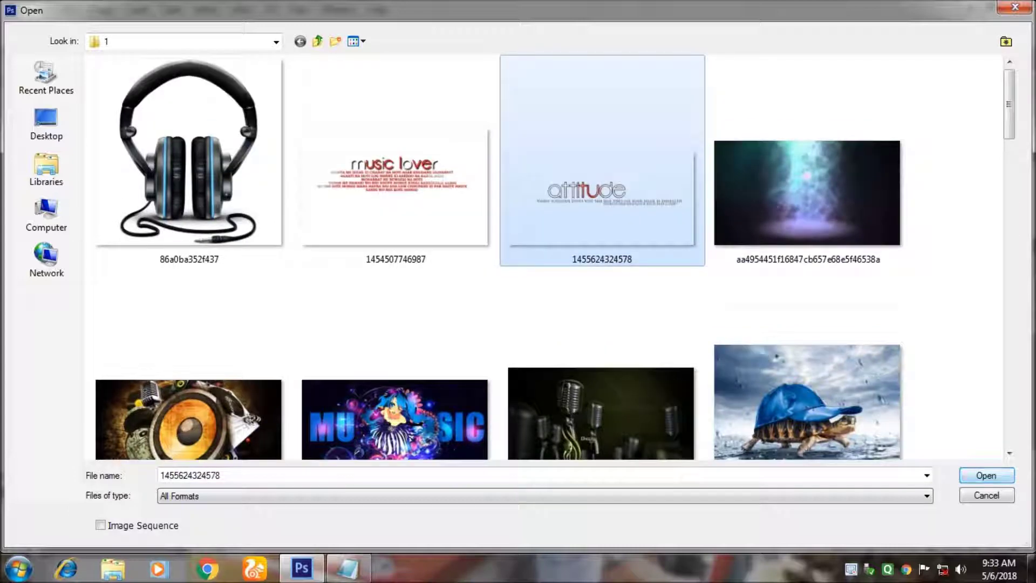
click(987, 474)
key(ctrl+a)
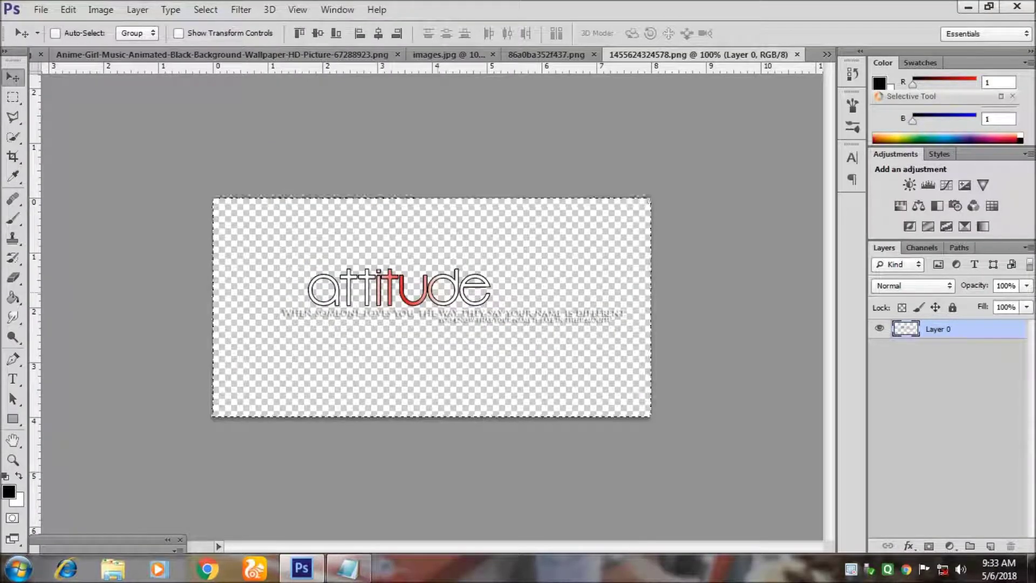
- Paste the attitude text into Untitled-1, enlarging it and squashing its height
click(826, 54)
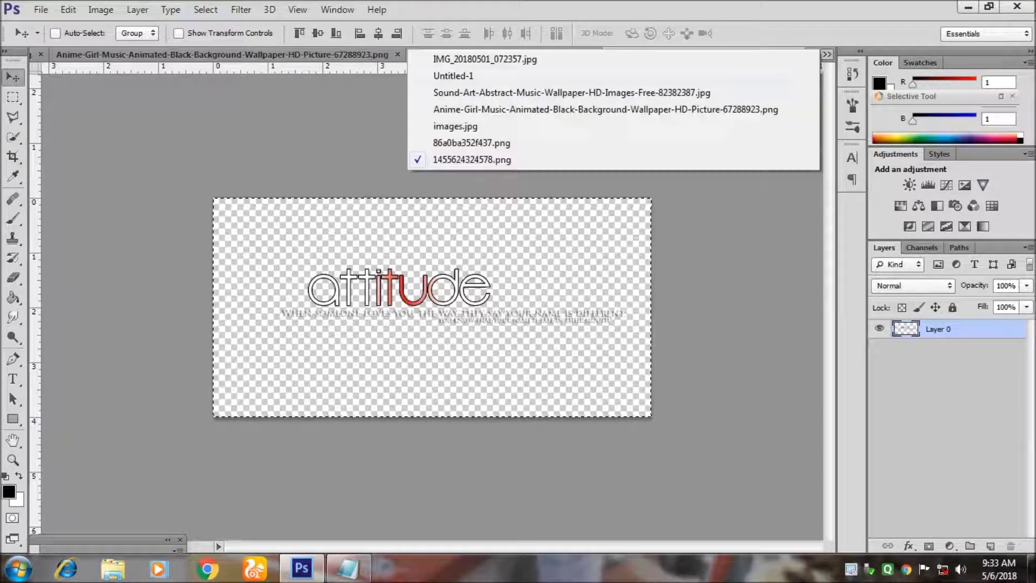
click(562, 72)
key(ctrl+v)
mouse_move(404, 306)
mouse_down()
mouse_move(348, 391)
mouse_move(389, 393)
mouse_move(561, 246)
mouse_up()
key(ctrl+t)
drag(310, 401, 282, 409)
drag(421, 395, 417, 351)
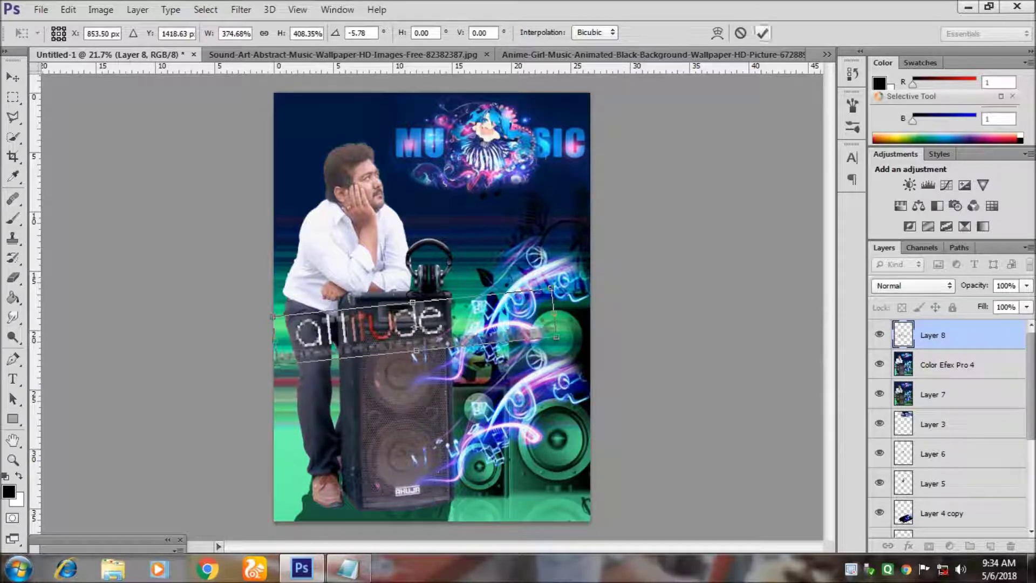
key(Return)
- Tilt the attitude text slightly and position it along the poster's bottom edge
key(ctrl+t)
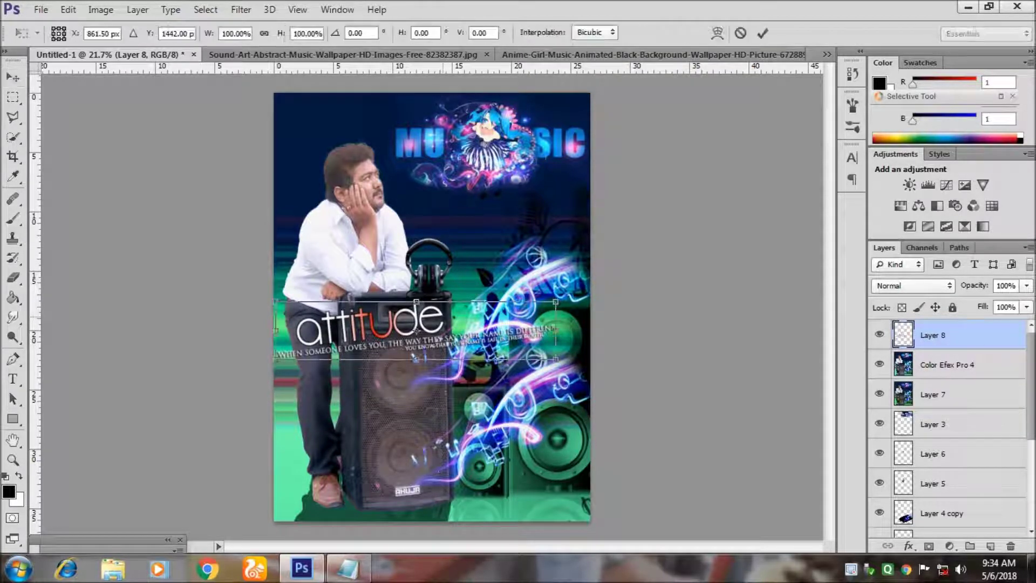
drag(591, 275, 599, 294)
mouse_move(418, 332)
mouse_down()
mouse_move(410, 459)
mouse_move(429, 488)
mouse_up()
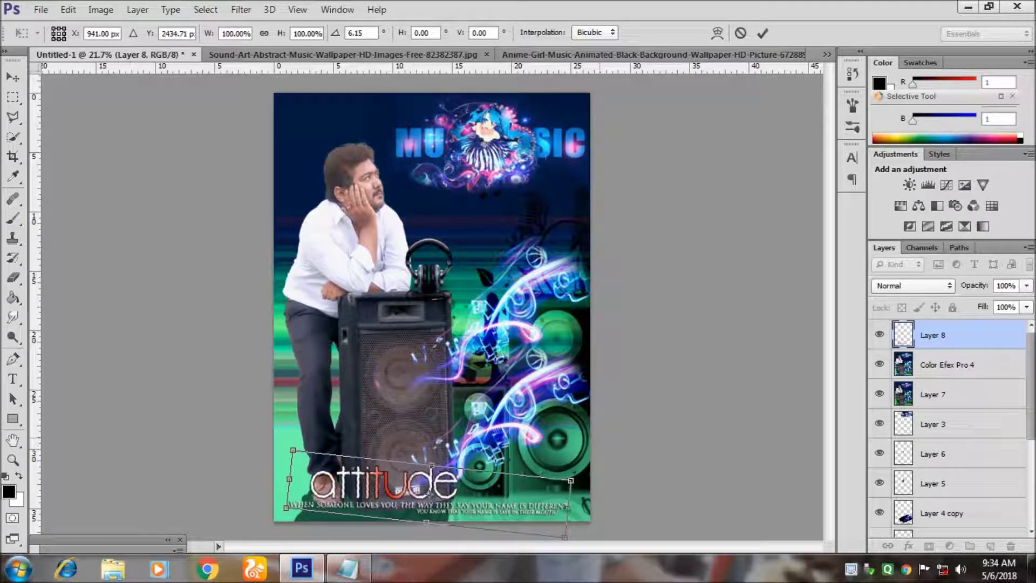
key(Return)
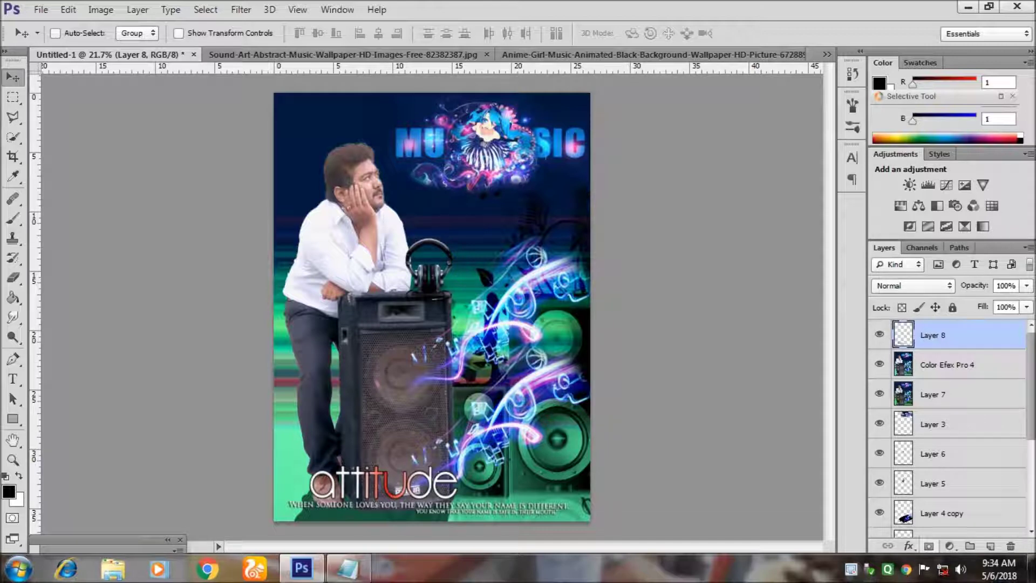
- Add a Hue/Saturation adjustment layer with Hue +12, Saturation -36, Lightness -4
click(949, 545)
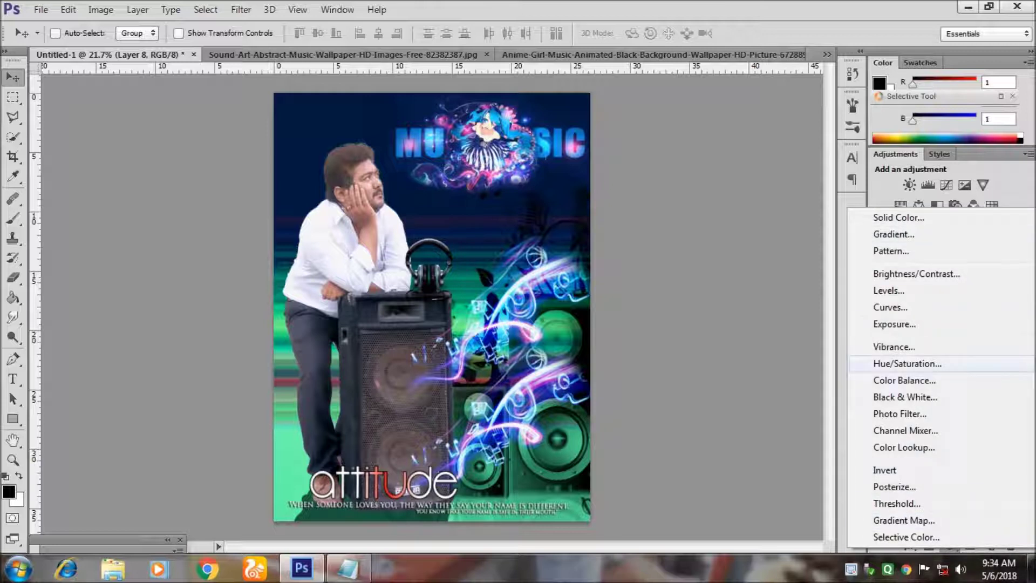
click(908, 364)
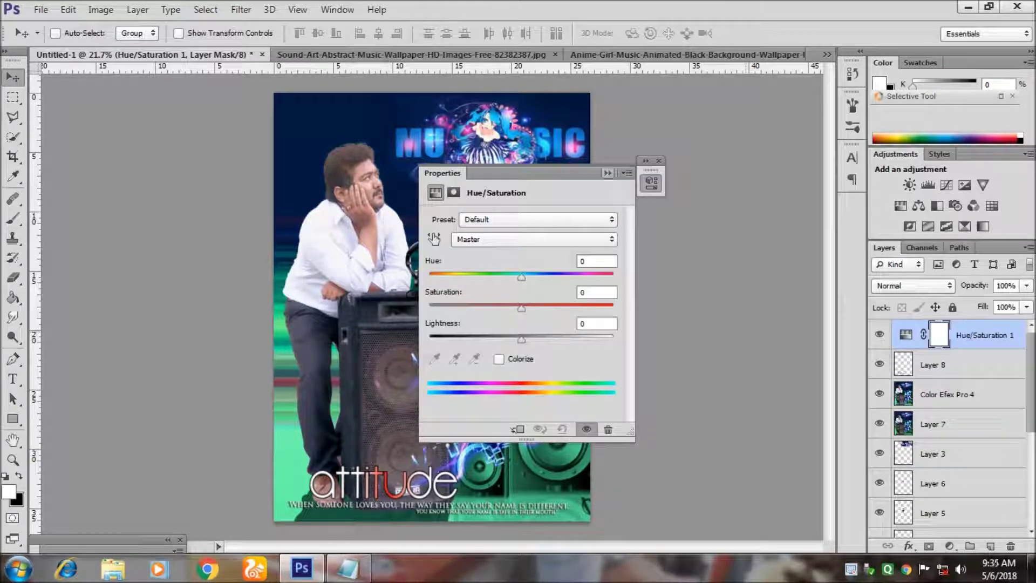
drag(545, 309, 447, 308)
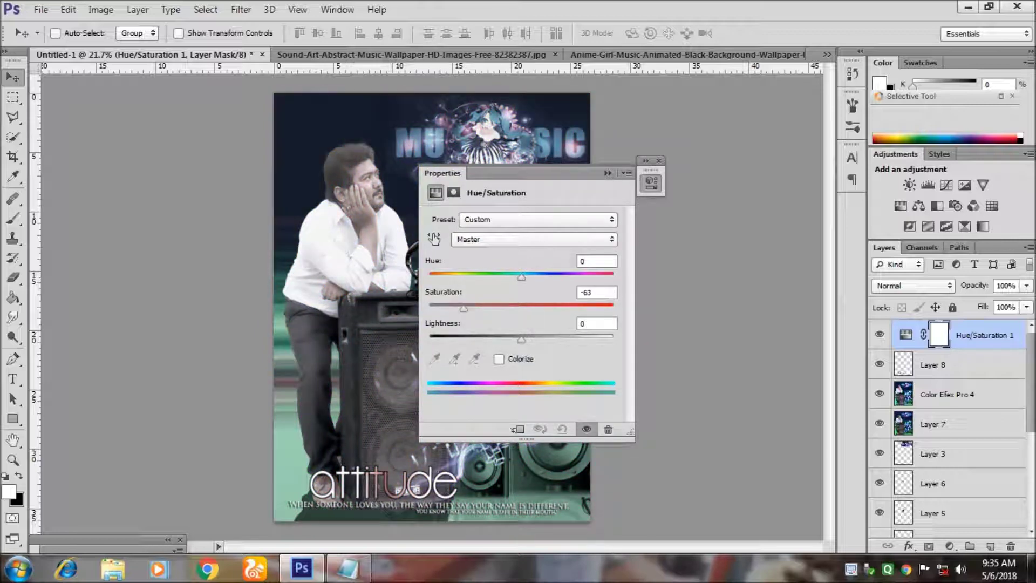
drag(463, 309, 489, 309)
mouse_move(521, 276)
mouse_down()
mouse_move(491, 277)
mouse_move(572, 277)
mouse_move(532, 277)
mouse_up()
mouse_move(521, 339)
mouse_down()
mouse_move(558, 339)
mouse_move(509, 340)
mouse_up()
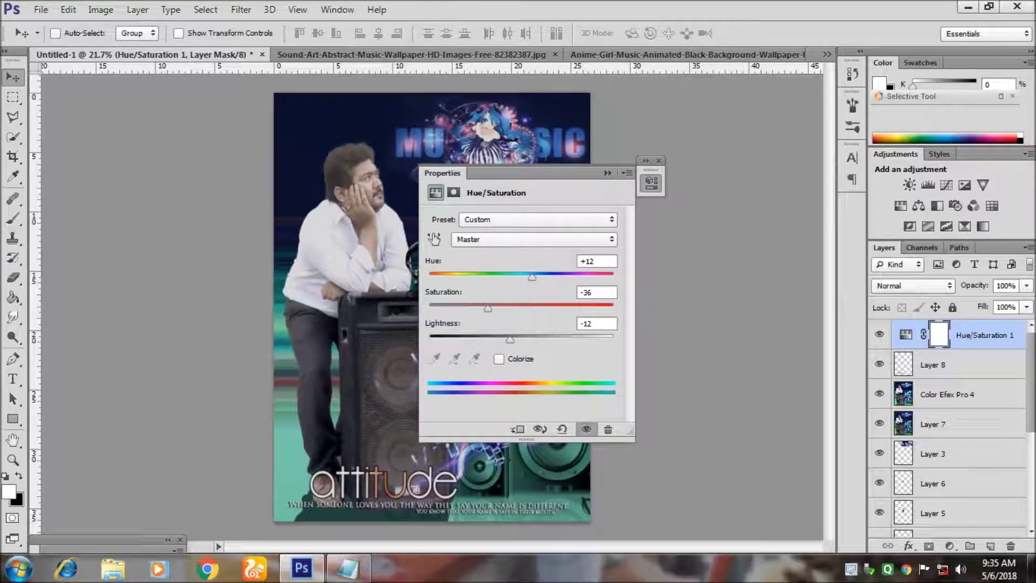
drag(512, 339, 517, 339)
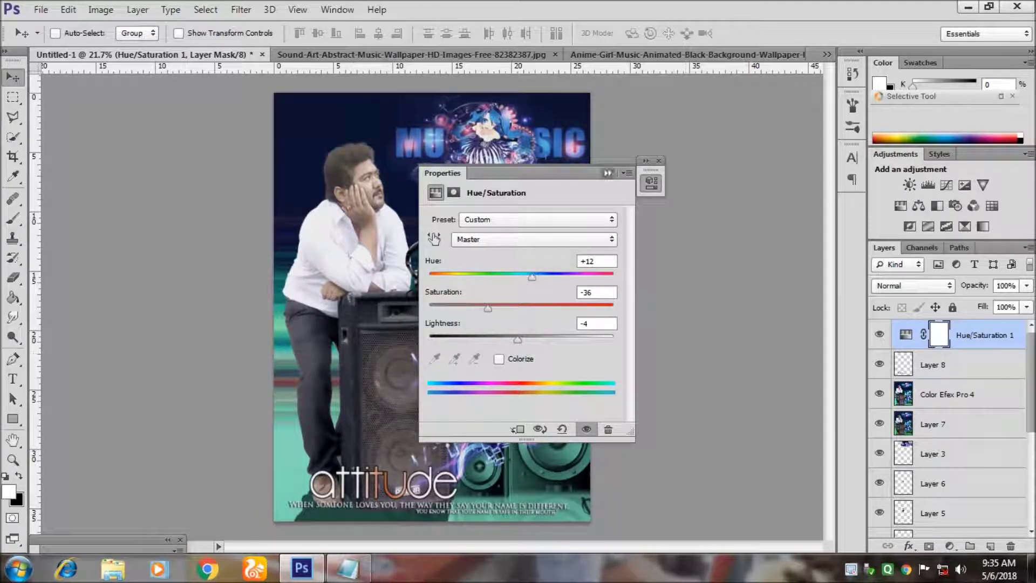
click(608, 172)
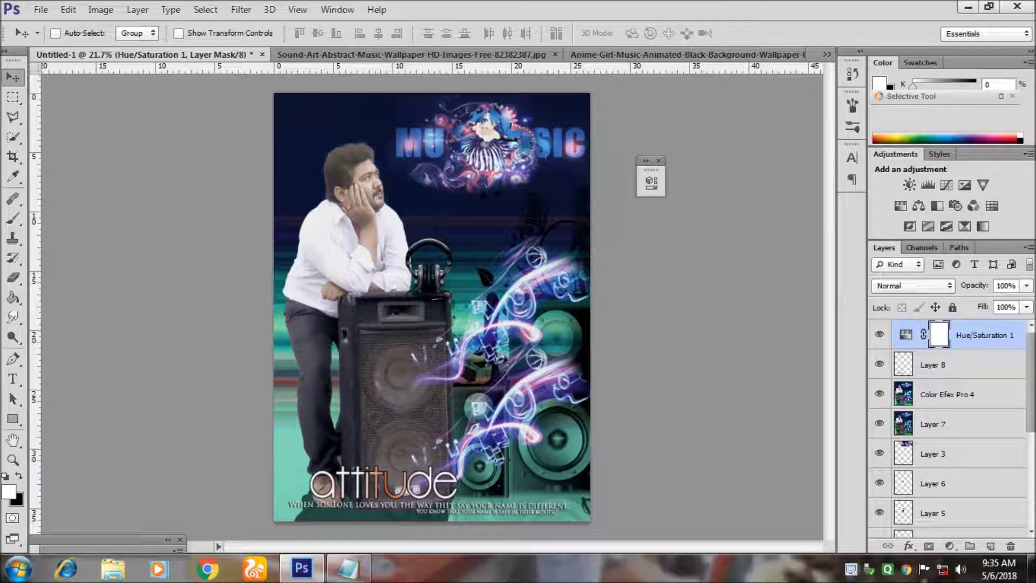
- Erase the Hue/Saturation mask below the MUSIC artwork with a 160 px soft brush
key(e)
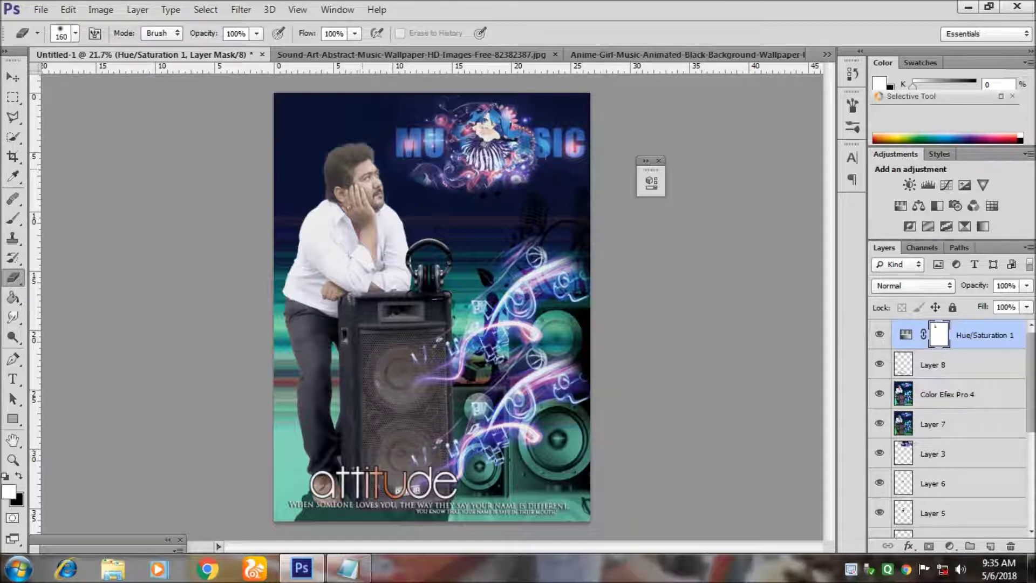
drag(478, 190, 496, 192)
click(75, 33)
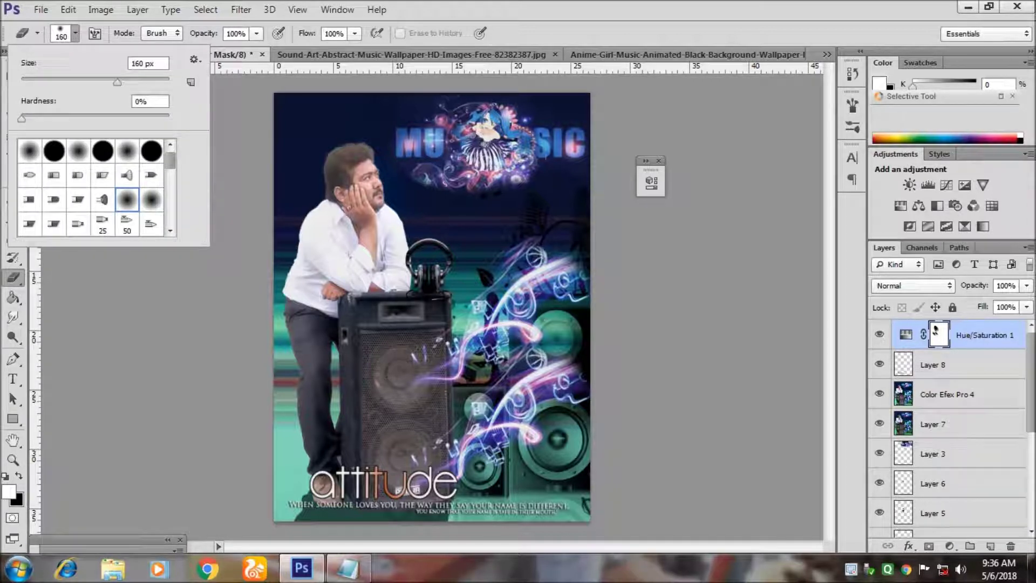
key(Escape)
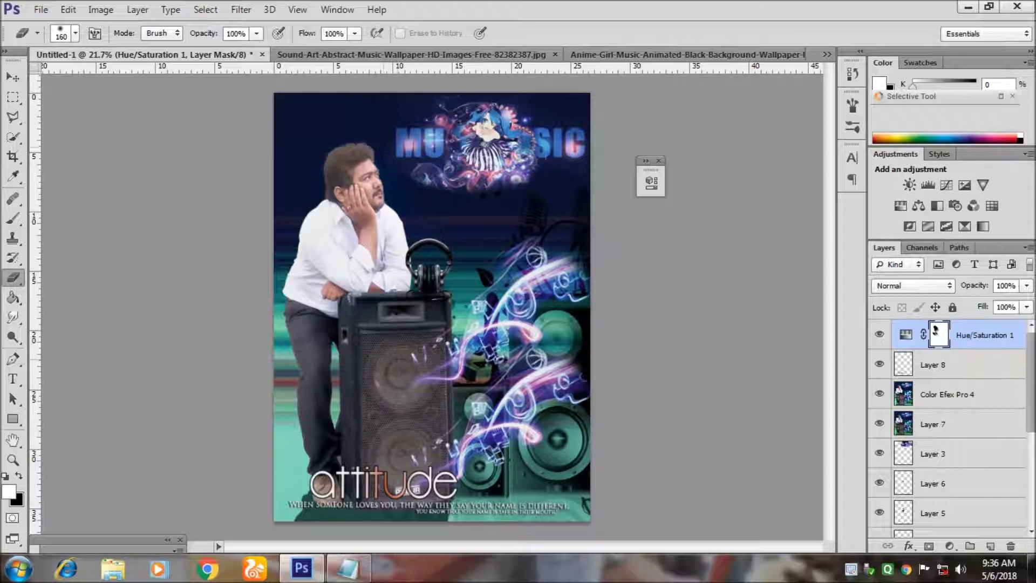
key(v)
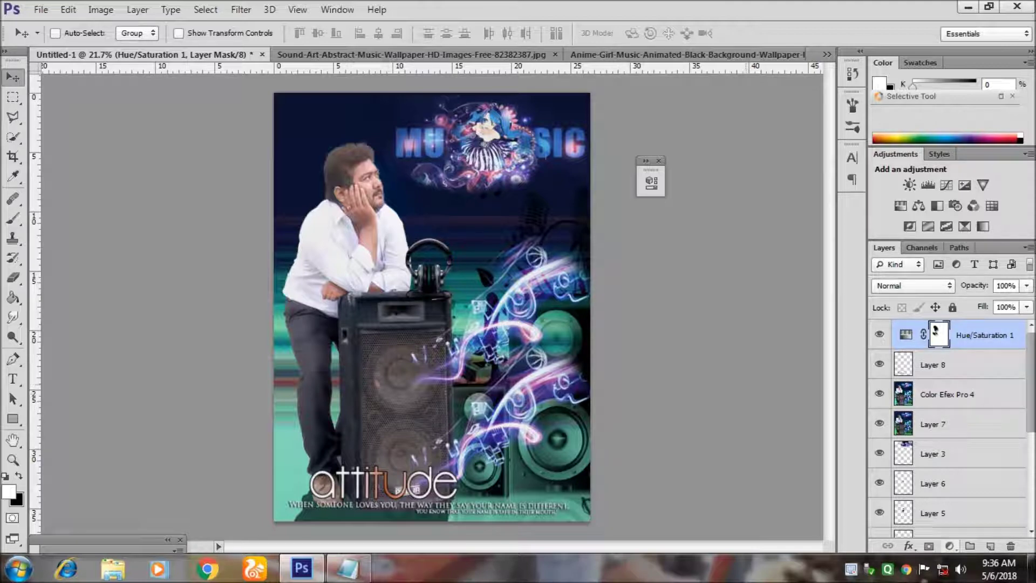
- Open the lightning image from folder 2, keeping its embedded colour profile
click(40, 10)
click(48, 39)
click(275, 41)
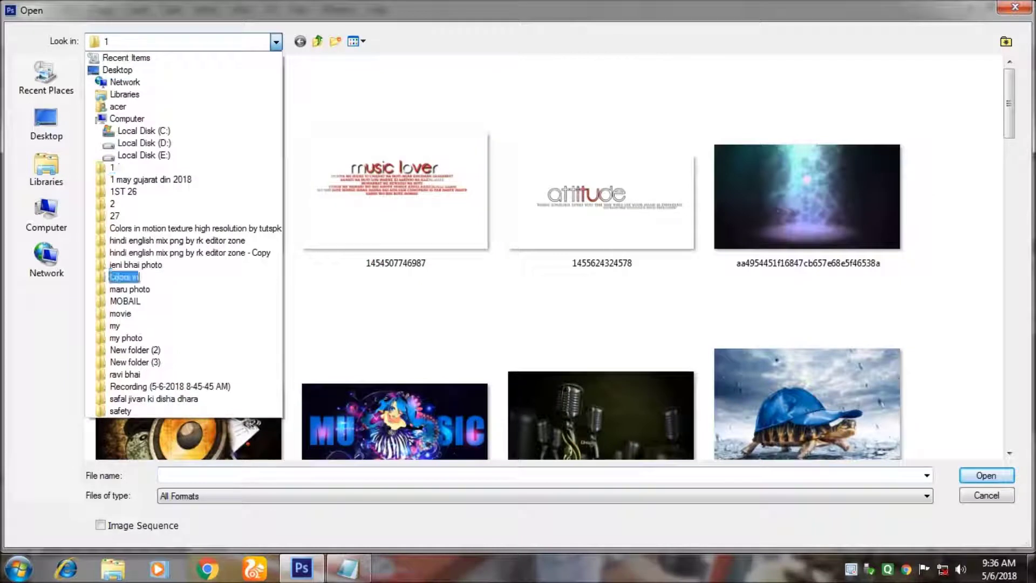
click(116, 213)
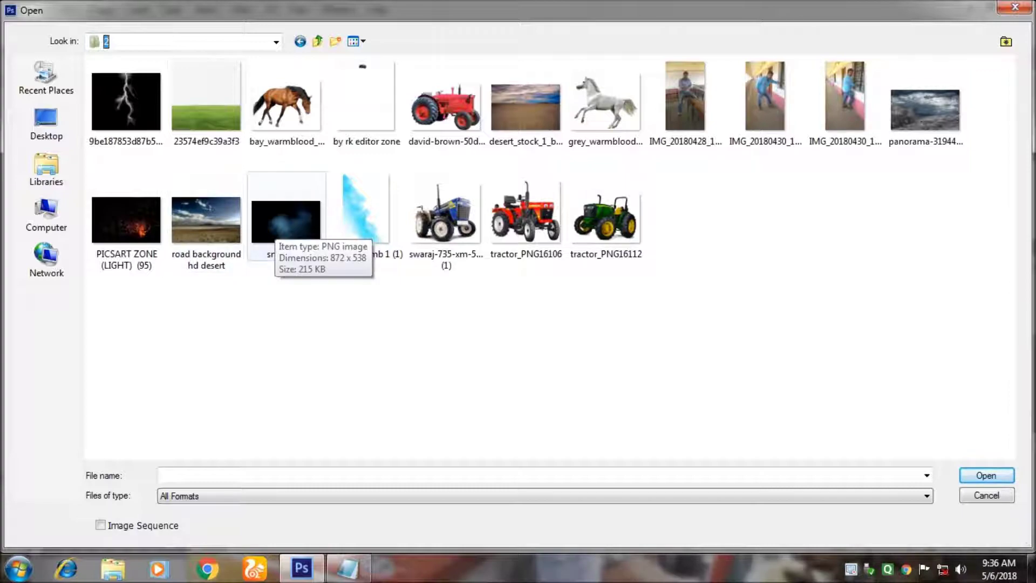
double_click(125, 101)
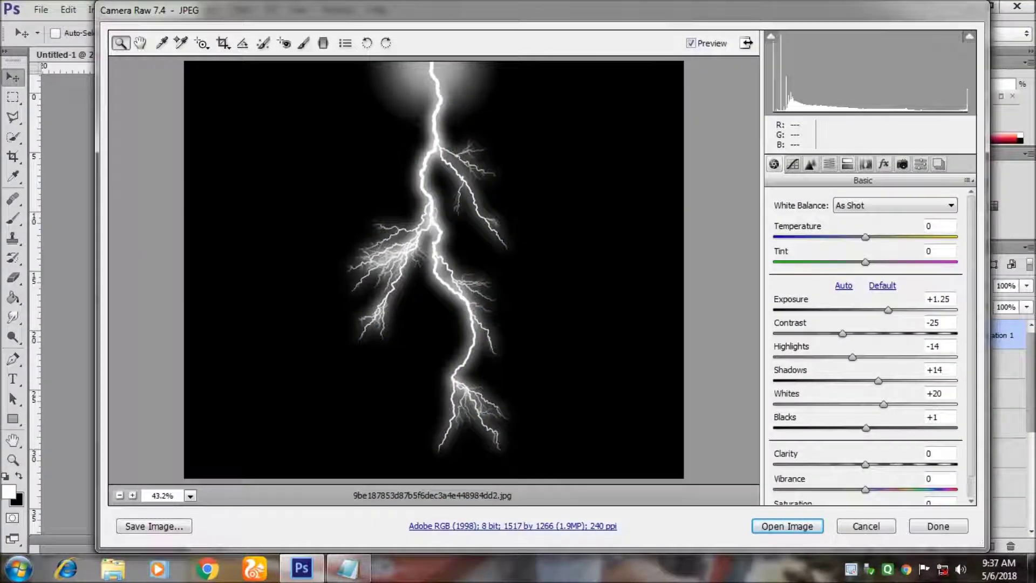
click(786, 526)
click(410, 246)
click(567, 310)
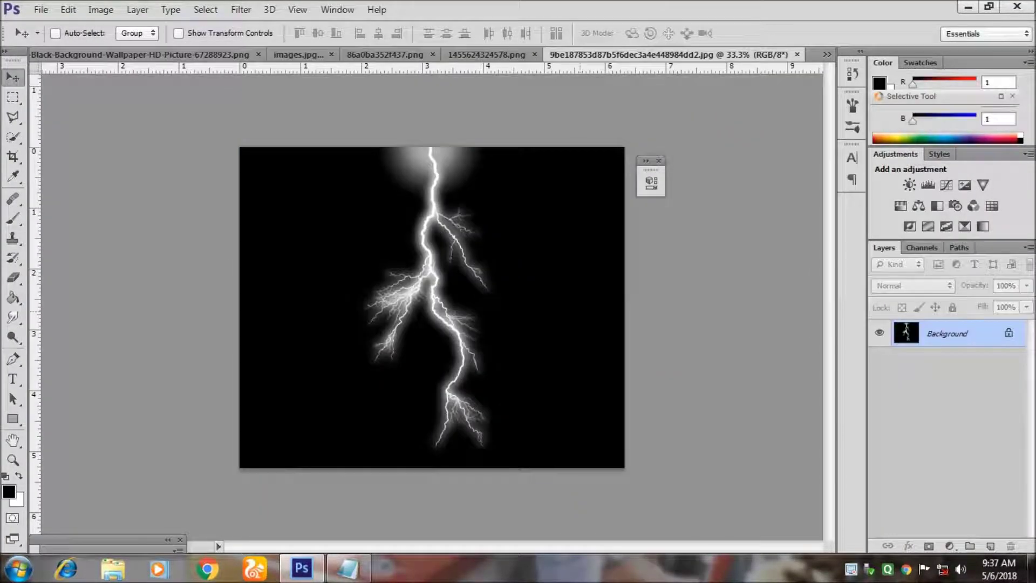
- Unlock the lightning's Background layer, cut its contents, and return to the poster
key(ctrl+a)
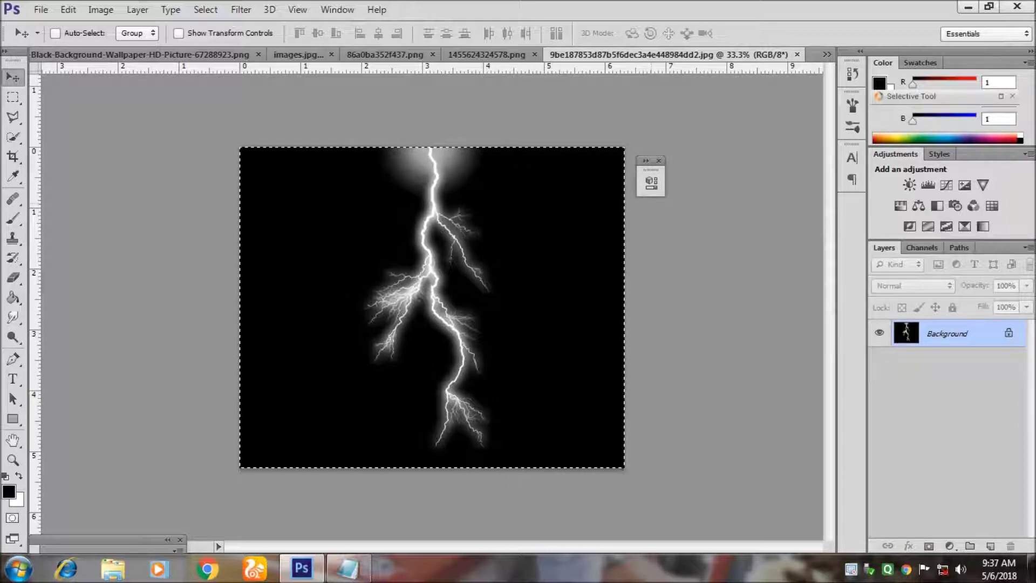
double_click(906, 333)
key(Return)
key(ctrl+x)
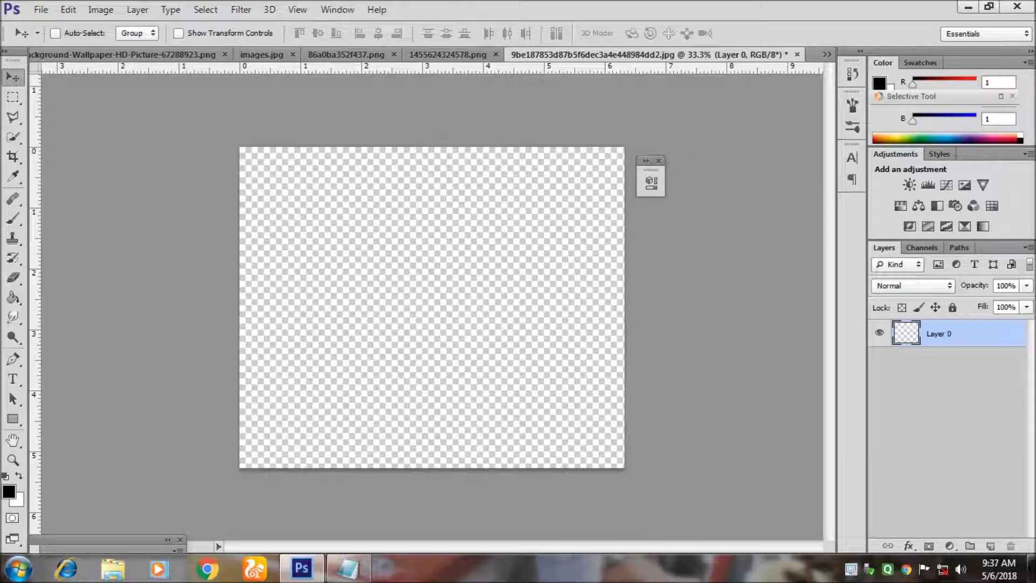
click(826, 54)
click(447, 79)
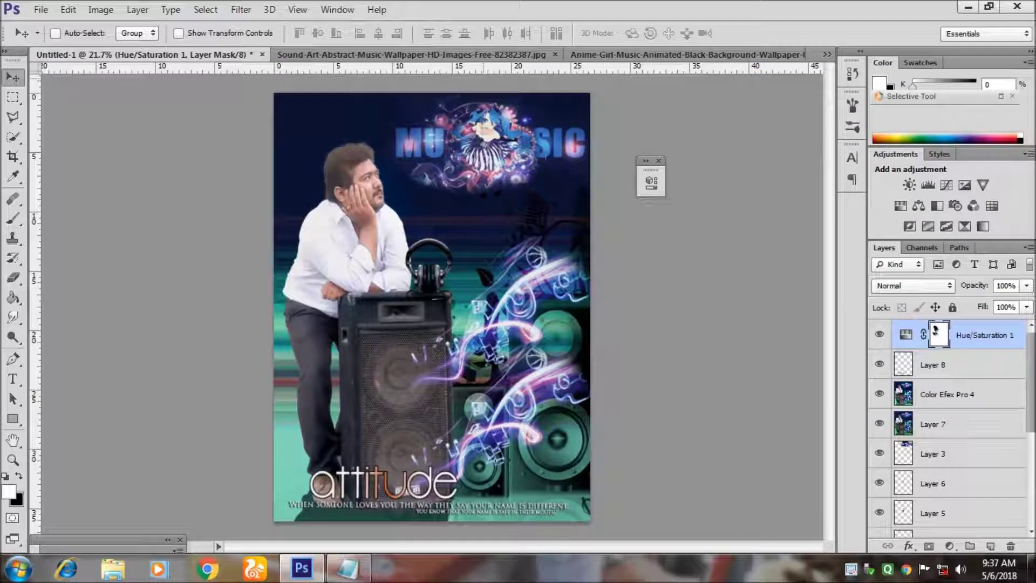
- Paste the lightning in Screen blend mode, erase its top edge, and place it below MUSIC
key(ctrl+v)
key(Down)
key(Down)
key(Down)
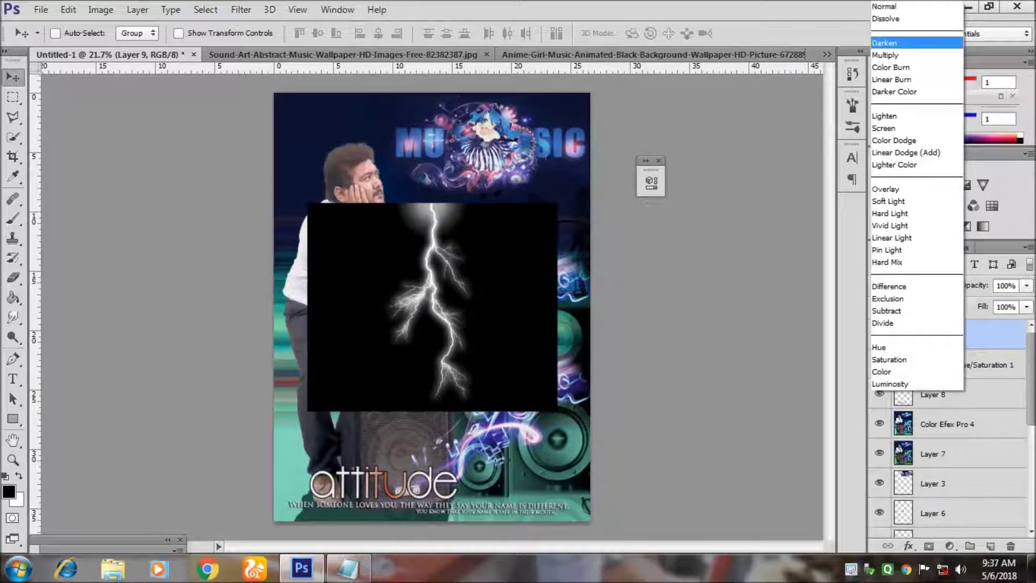
key(Down)
key(Down)
key(Down)
key(Return)
drag(426, 205, 437, 185)
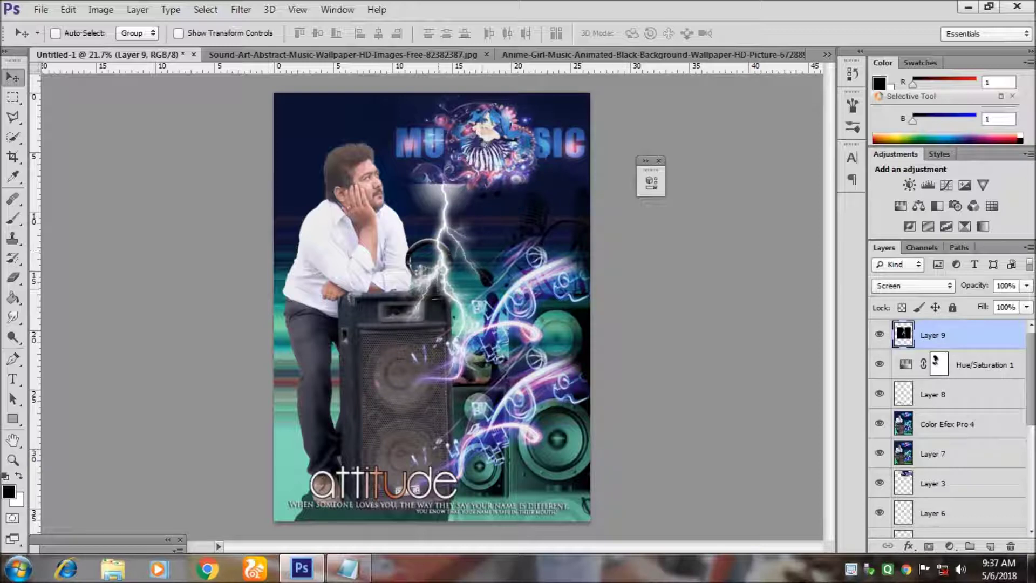
key(e)
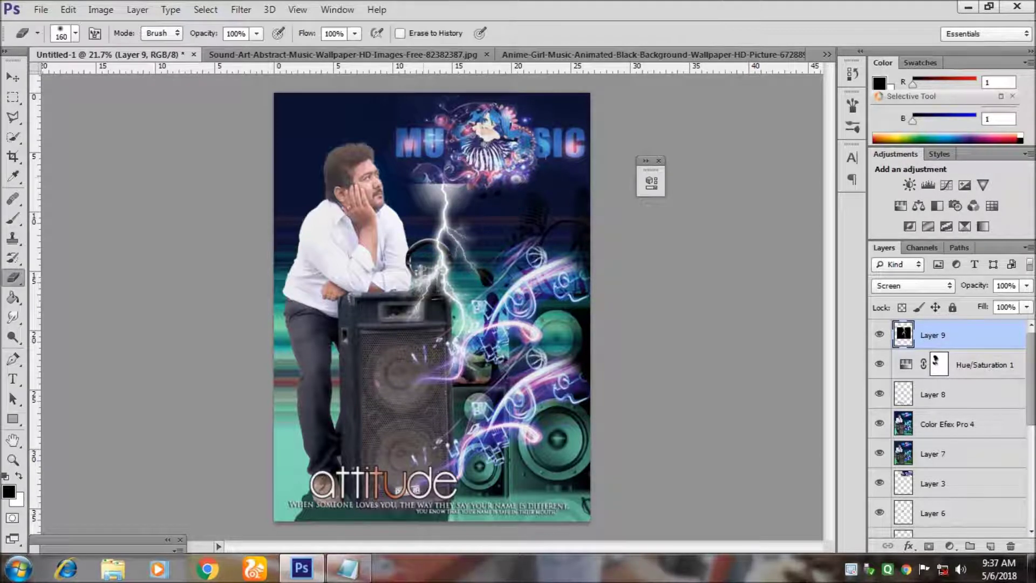
drag(448, 186, 442, 208)
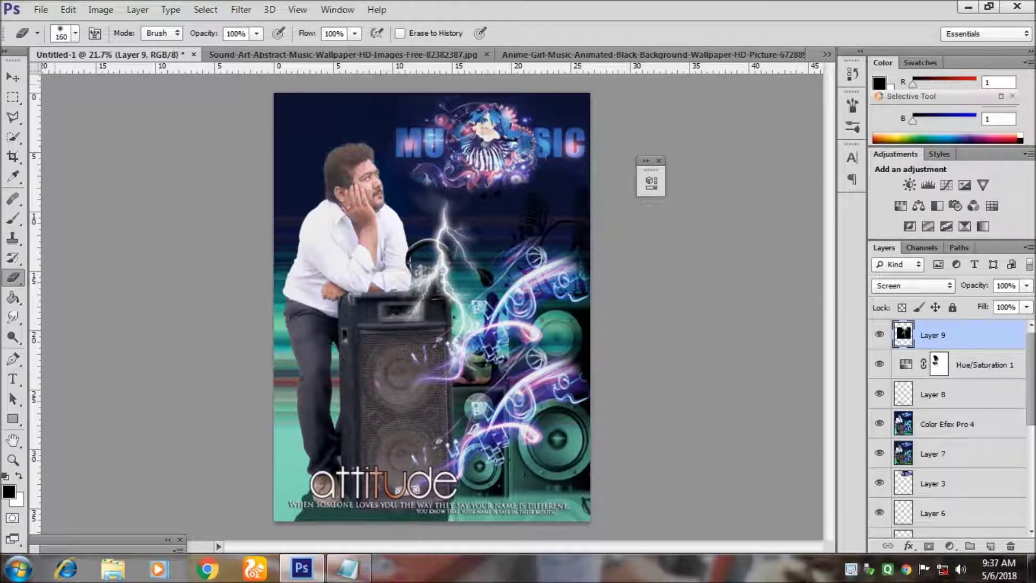
key(v)
mouse_move(444, 238)
mouse_down()
mouse_move(447, 191)
mouse_move(506, 202)
mouse_up()
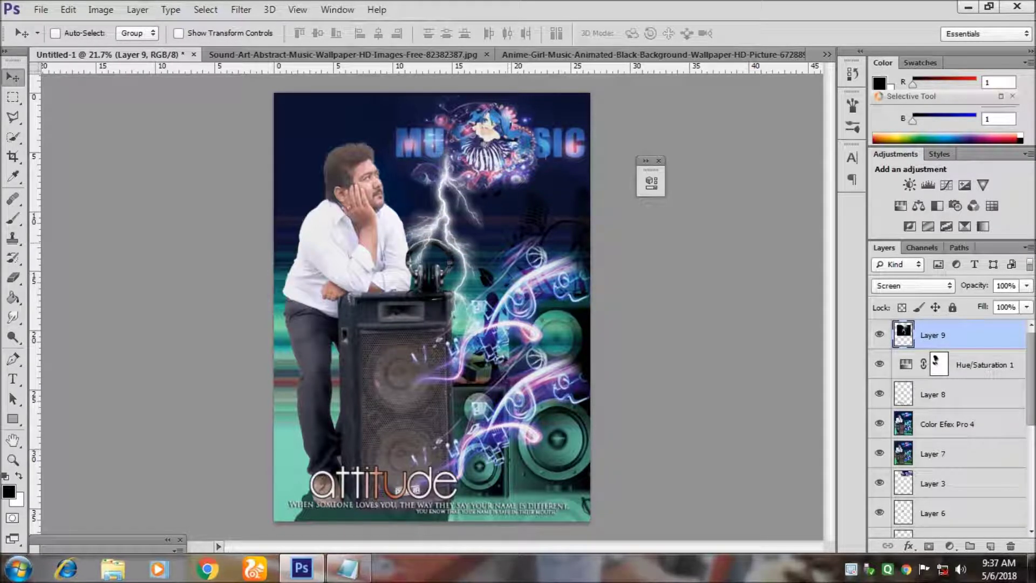
mouse_move(506, 202)
mouse_down()
mouse_move(496, 215)
mouse_move(516, 210)
mouse_up()
- Rotate the lightning bolt about 21 degrees
key(ctrl+t)
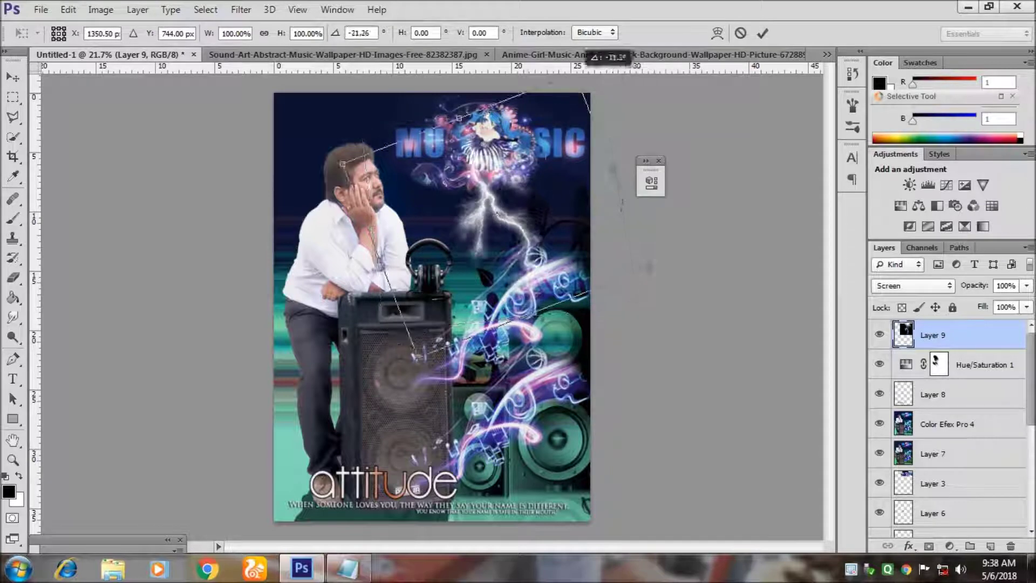
drag(648, 124, 675, 100)
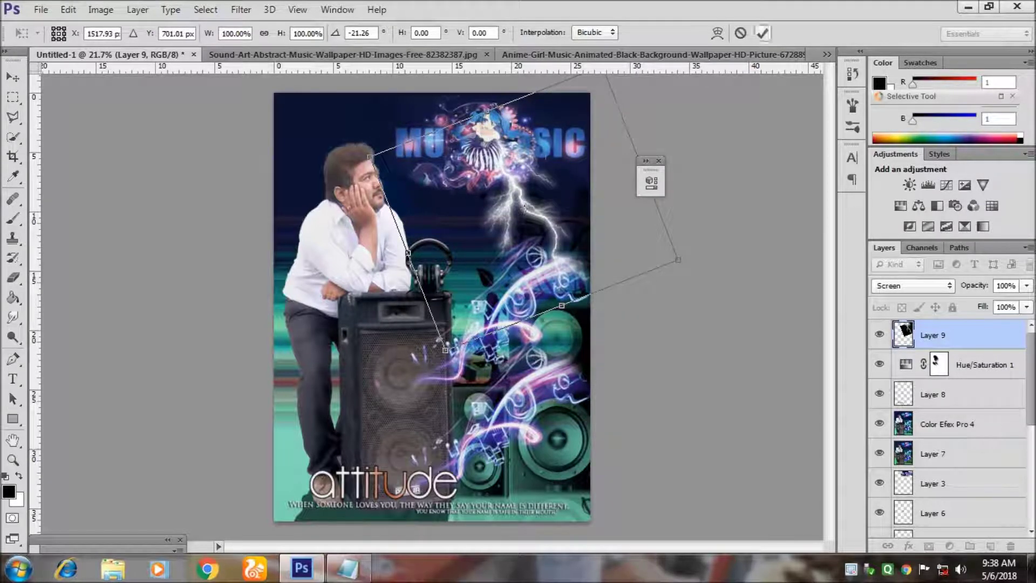
click(762, 32)
key(e)
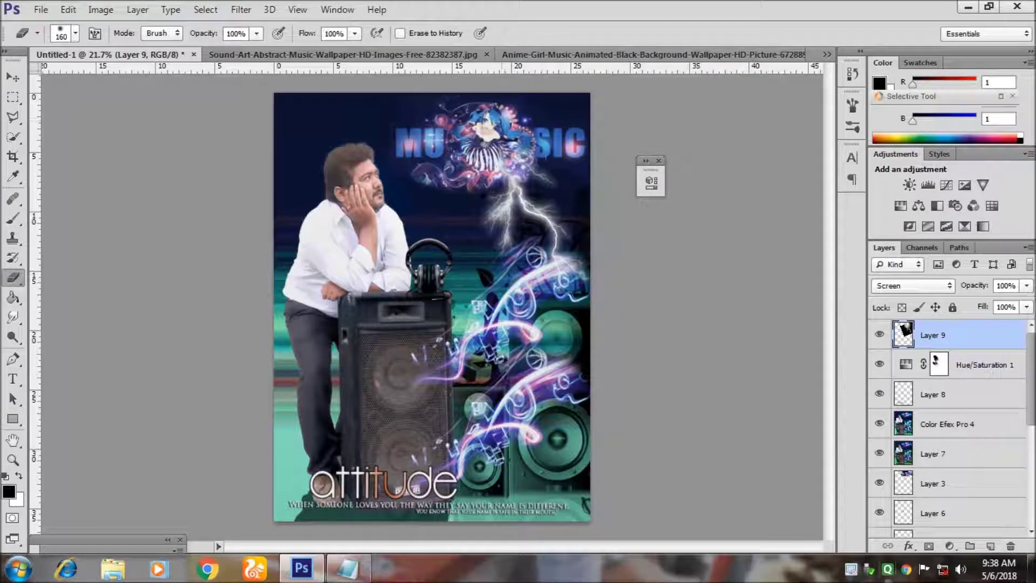
key(v)
- Duplicate the lightning layer, flip the copy horizontally, and move it toward the right edge
right_click(944, 334)
click(639, 112)
click(653, 168)
click(68, 10)
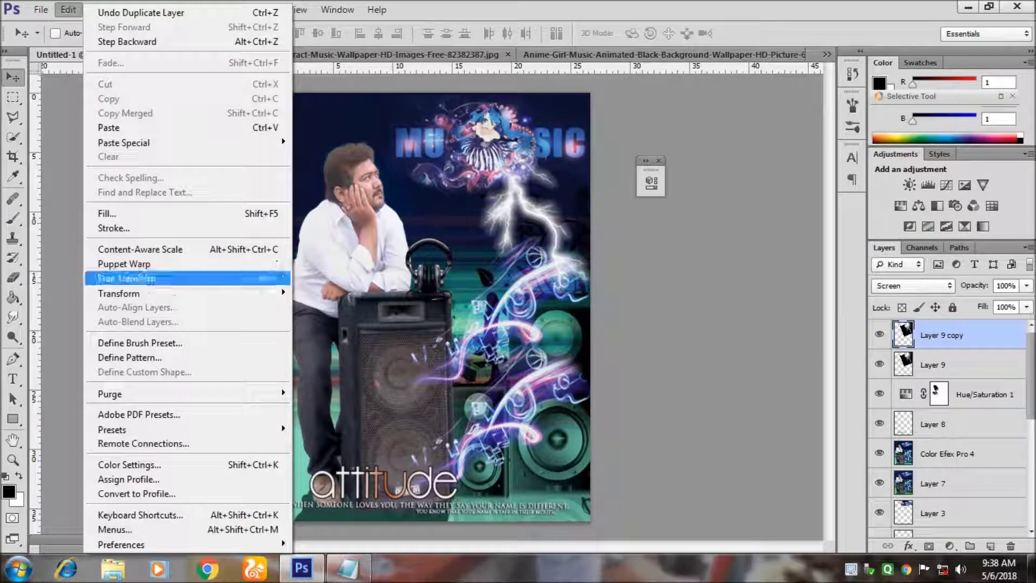
click(345, 456)
mouse_move(505, 160)
mouse_down()
mouse_move(489, 169)
mouse_move(588, 171)
mouse_up()
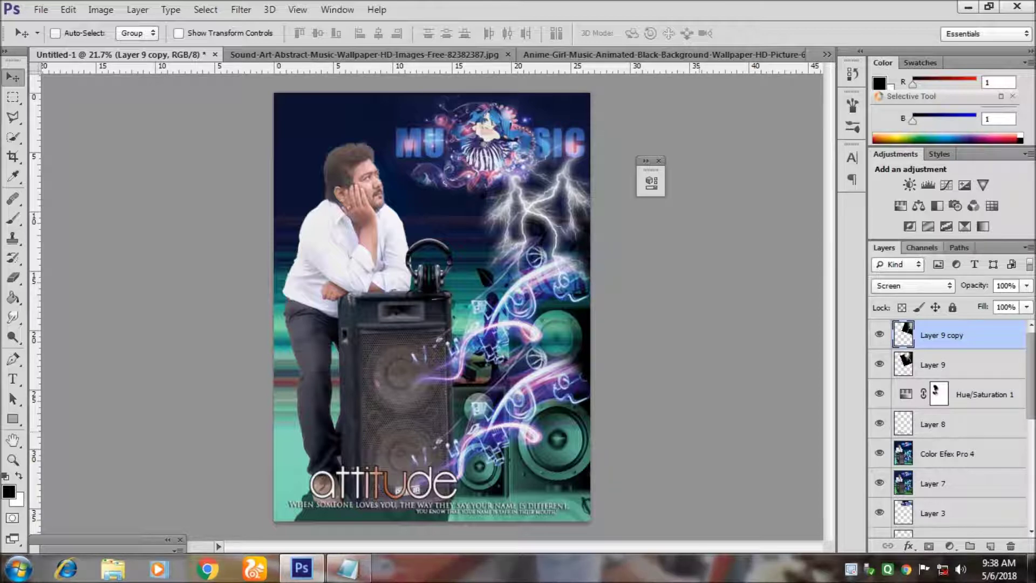
click(40, 9)
- Paste the blue smoke image into the poster's lower left and erase part near 'attitude'
click(46, 39)
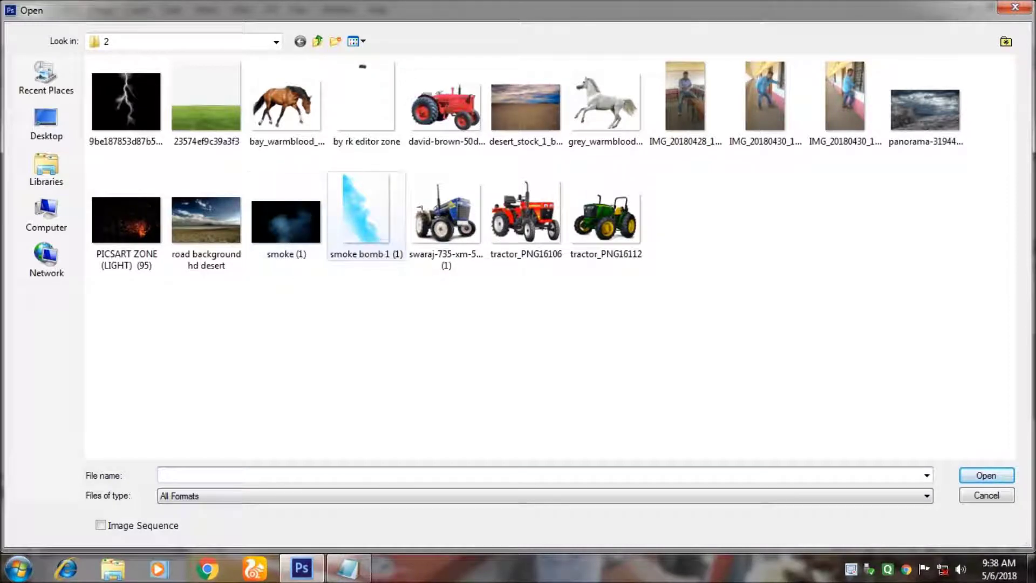
double_click(365, 210)
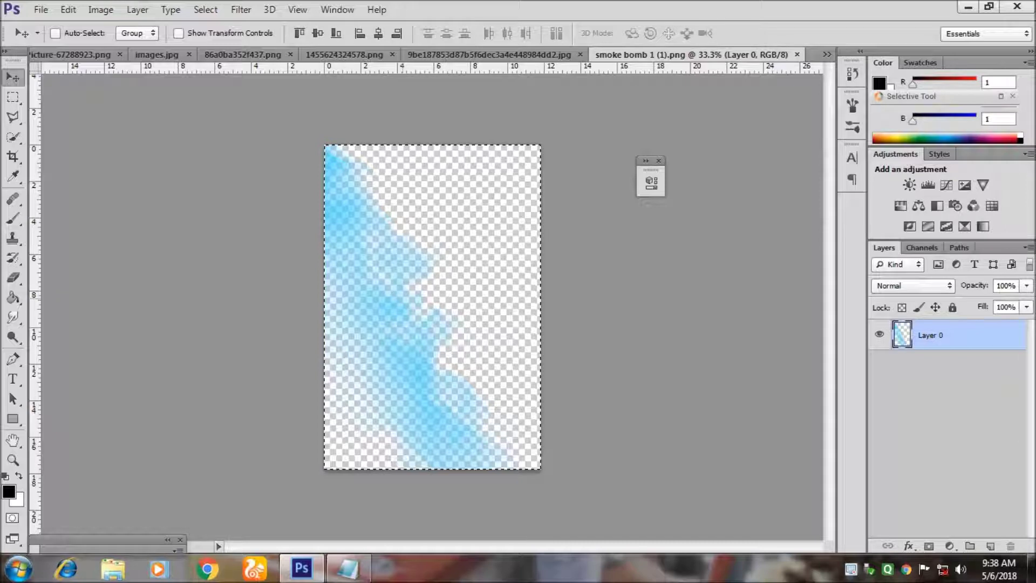
click(827, 54)
click(681, 74)
key(ctrl+v)
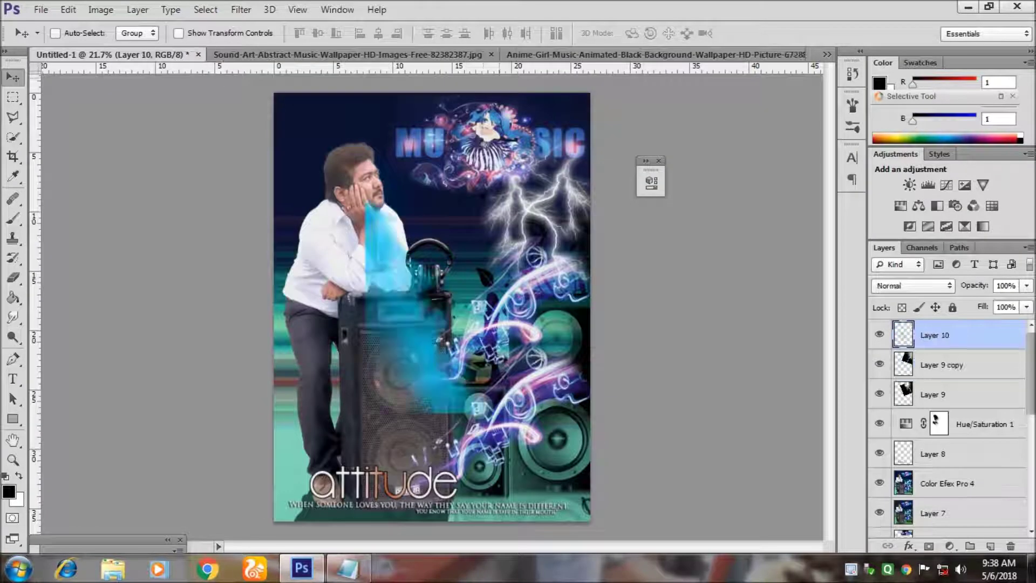
mouse_move(326, 292)
mouse_down()
mouse_move(294, 327)
mouse_move(297, 405)
mouse_up()
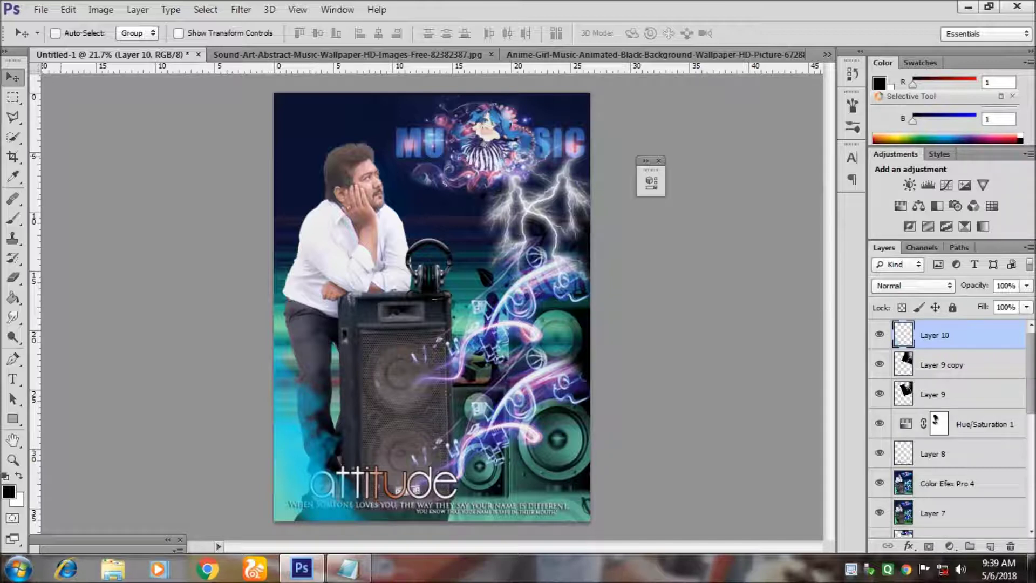
click(13, 277)
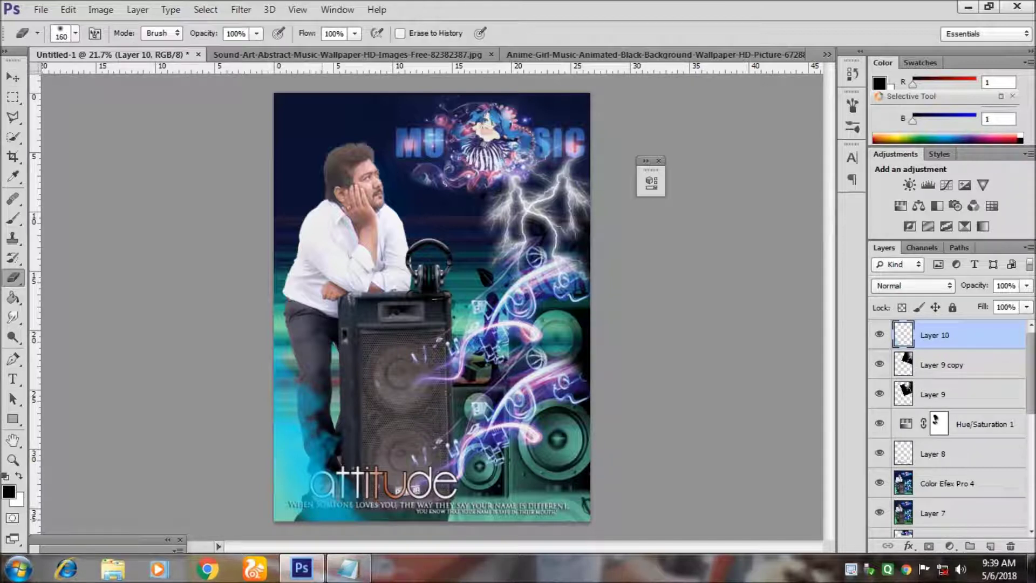
drag(323, 484, 313, 494)
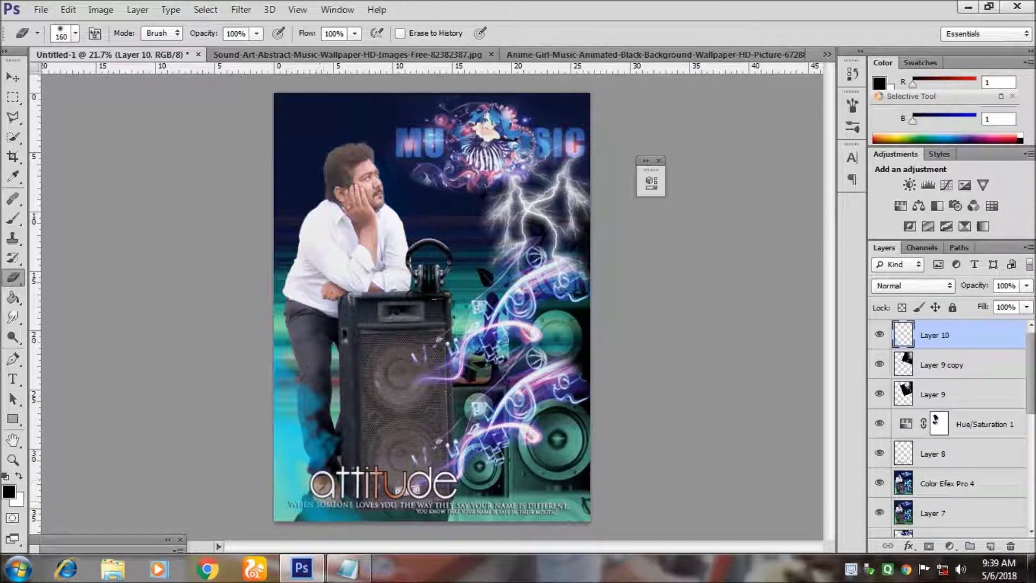
key(v)
- Duplicate the smoke layer, touch up both copies, and stamp all visible layers into Layer 11
right_click(945, 335)
click(674, 120)
key(Return)
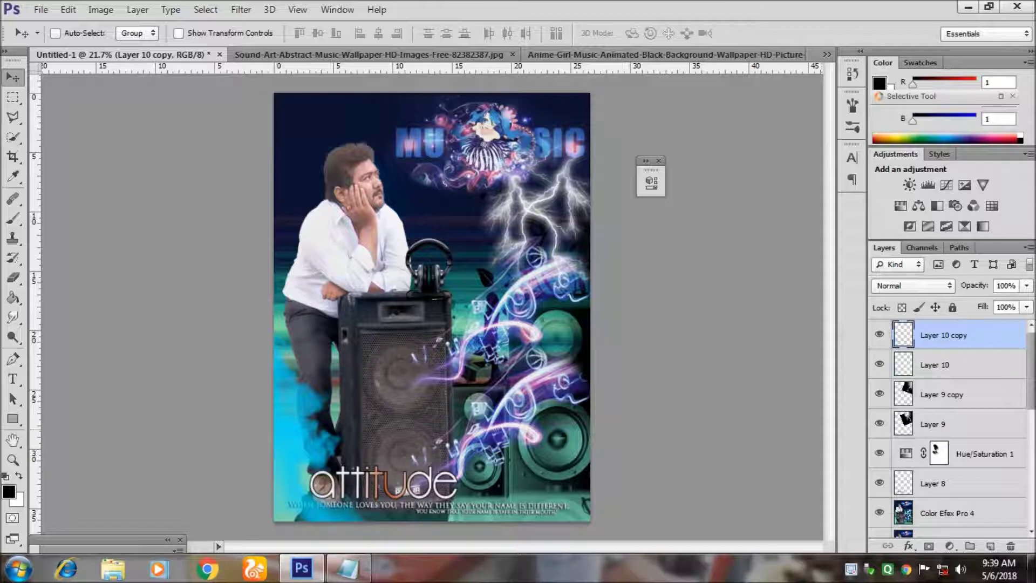
key(alt+bracketleft)
key(e)
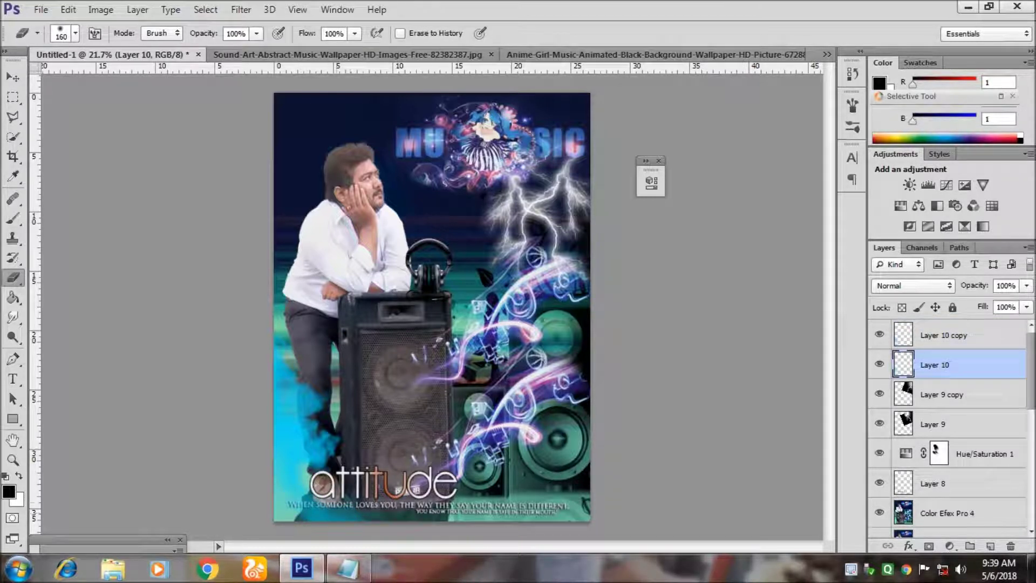
key(alt+bracketright)
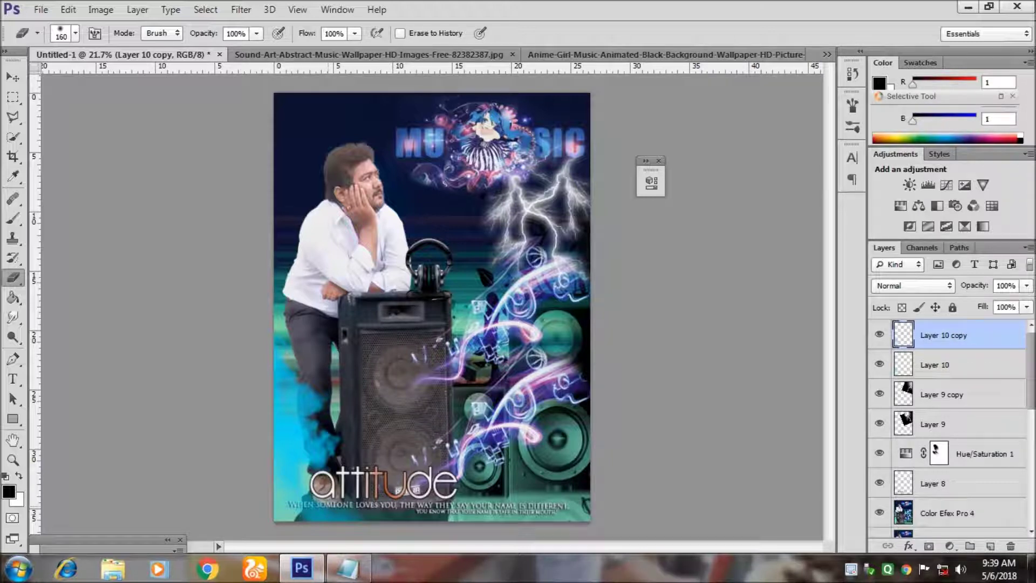
key(v)
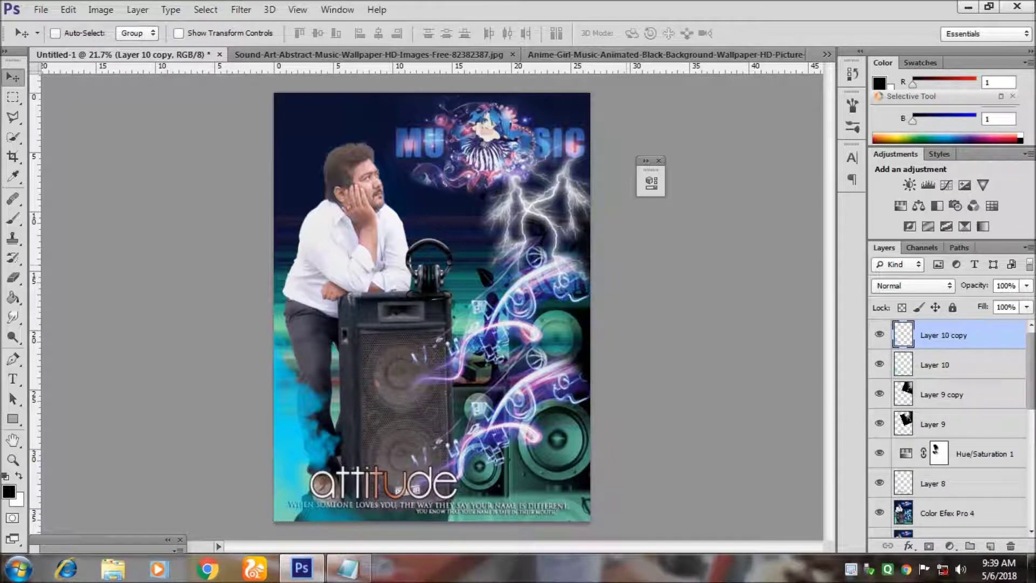
key(alt+f)
key(Escape)
key(ctrl+alt+shift+e)
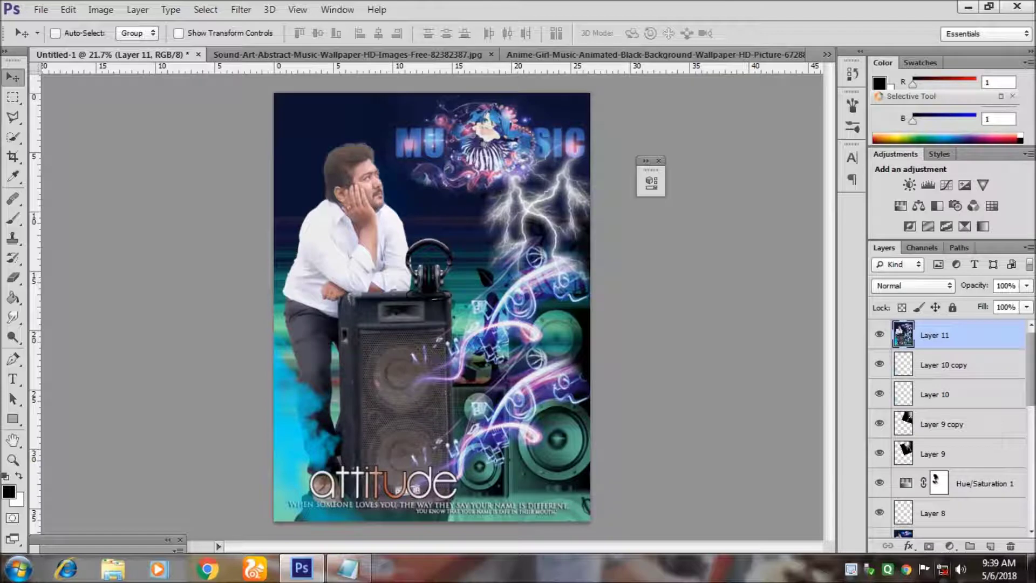
- Give Layer 11 a white inside Stroke effect, entering 910 as the size
click(909, 545)
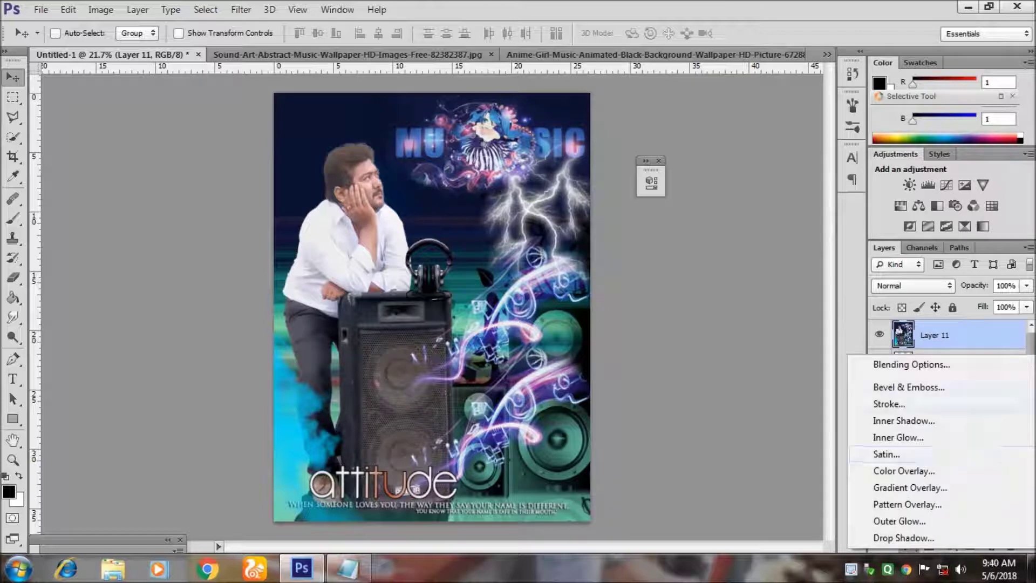
click(889, 404)
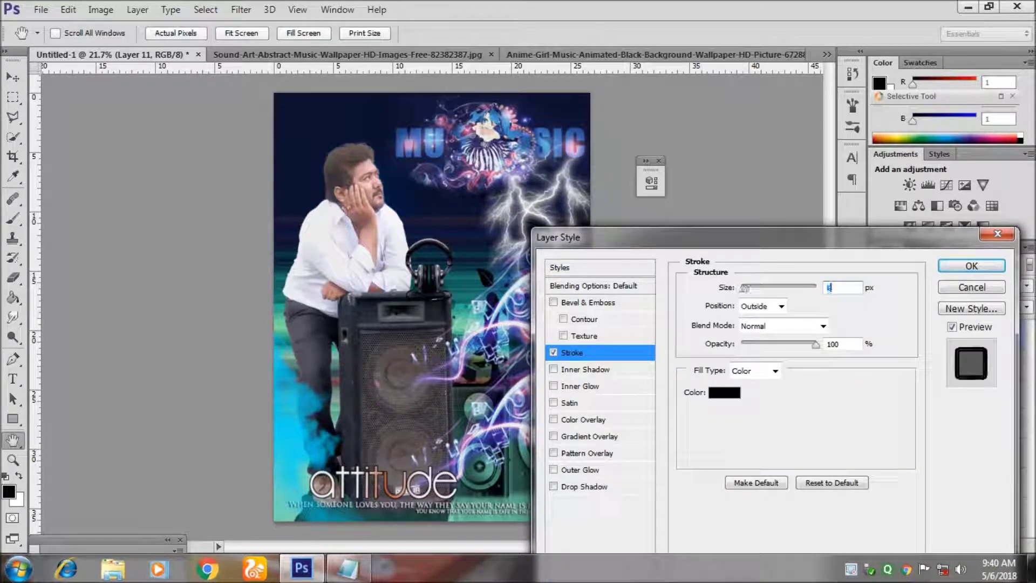
click(725, 392)
click(649, 273)
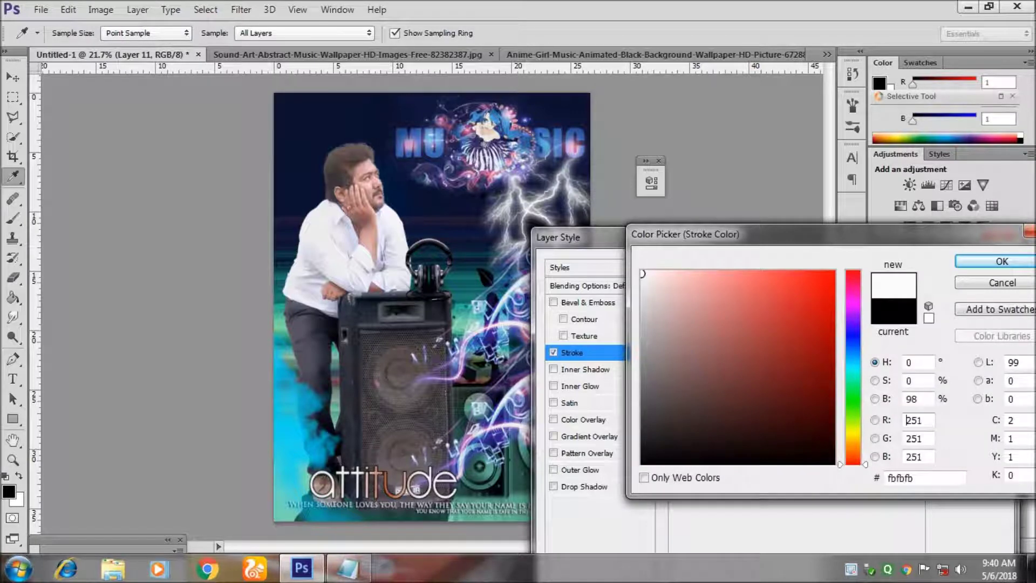
click(980, 262)
click(760, 305)
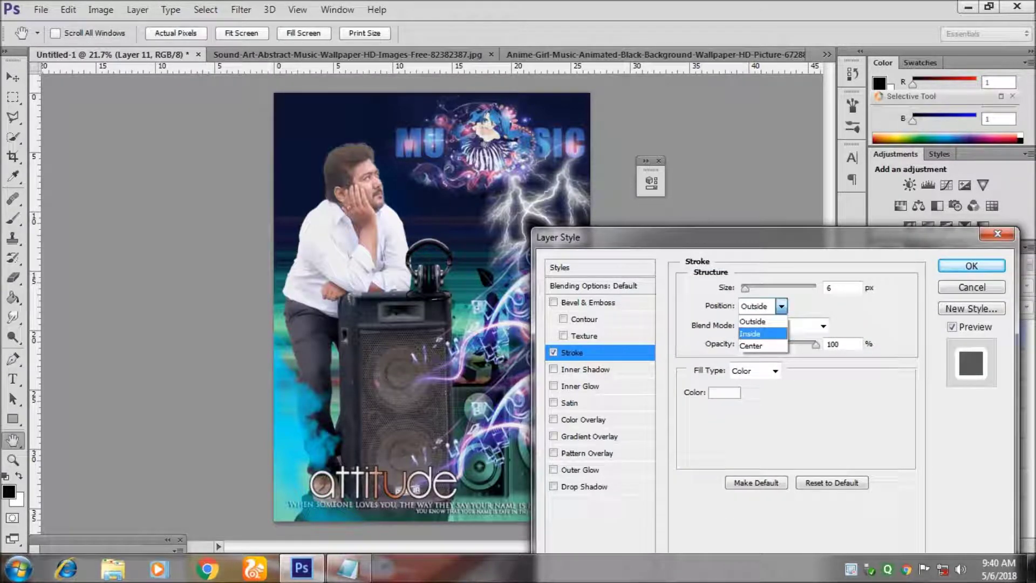
text(9)
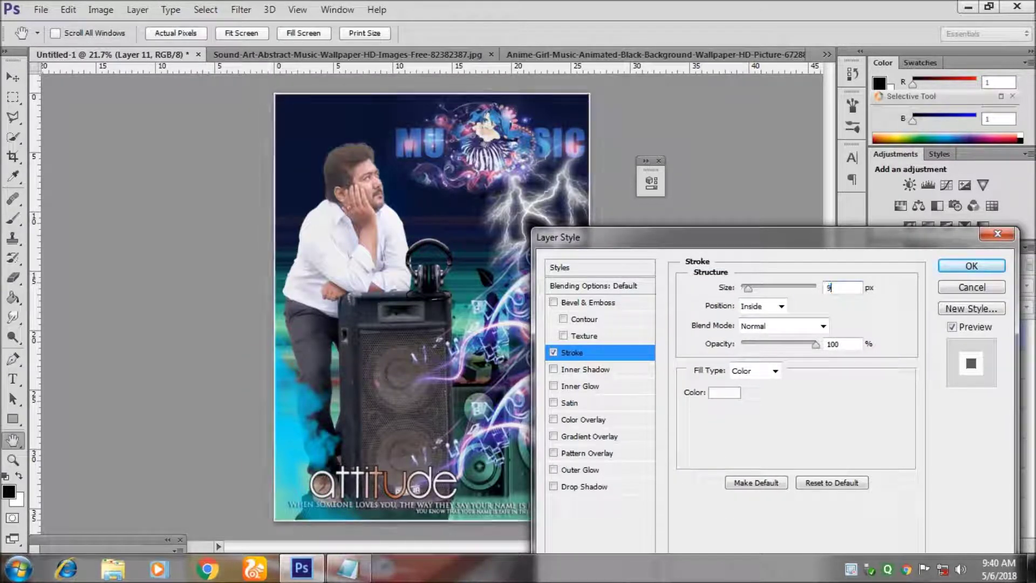
text(10)
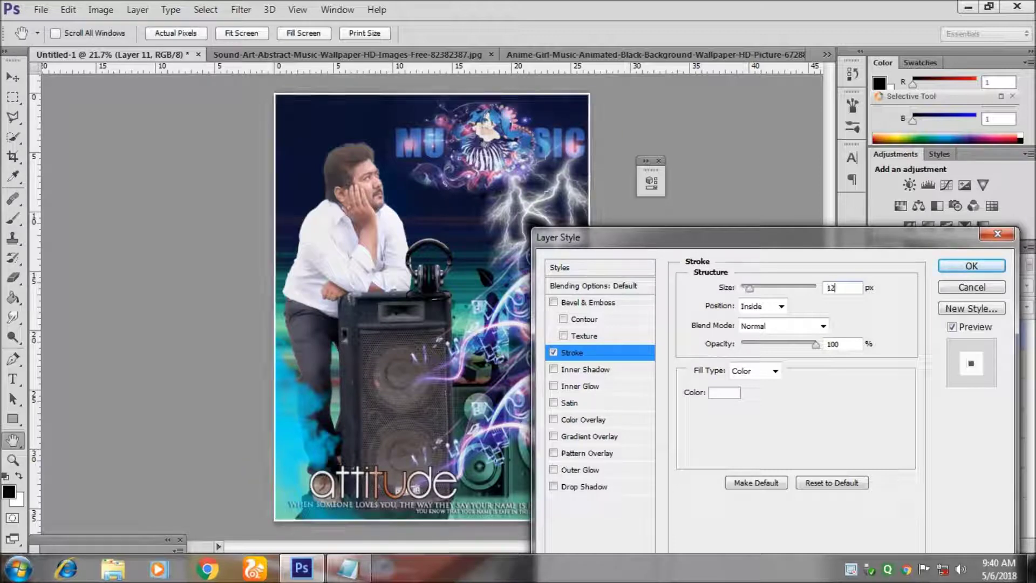
click(971, 266)
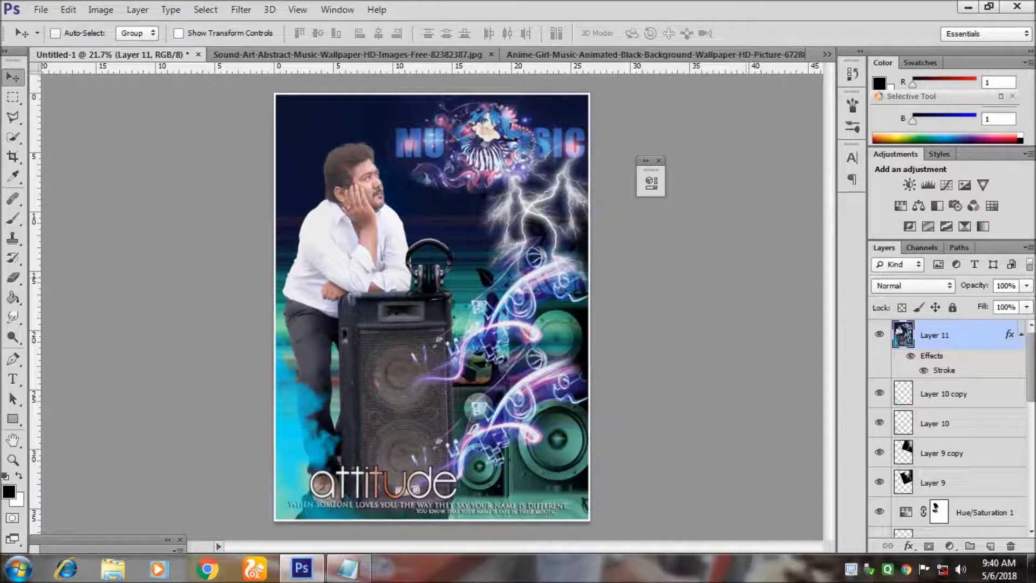
- Launch Nik Color Efex Pro 4 and choose the Cross Processing filter after previewing others
click(41, 9)
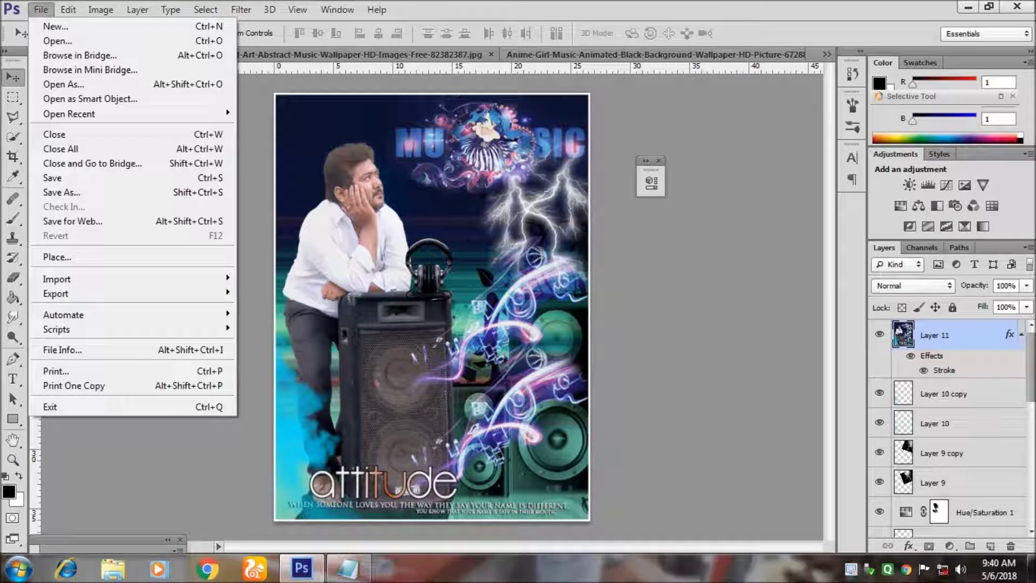
click(59, 178)
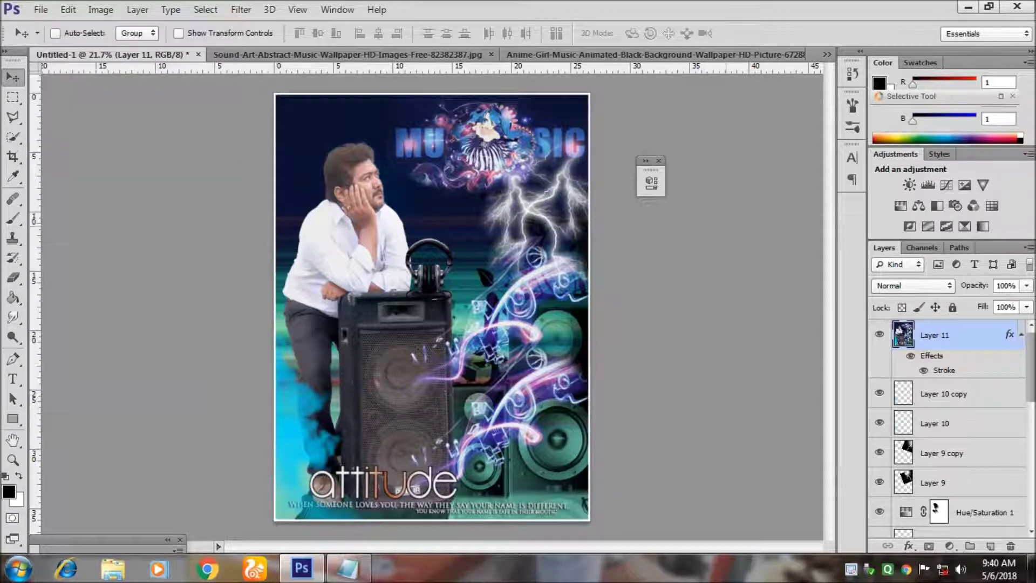
click(240, 9)
mouse_move(269, 257)
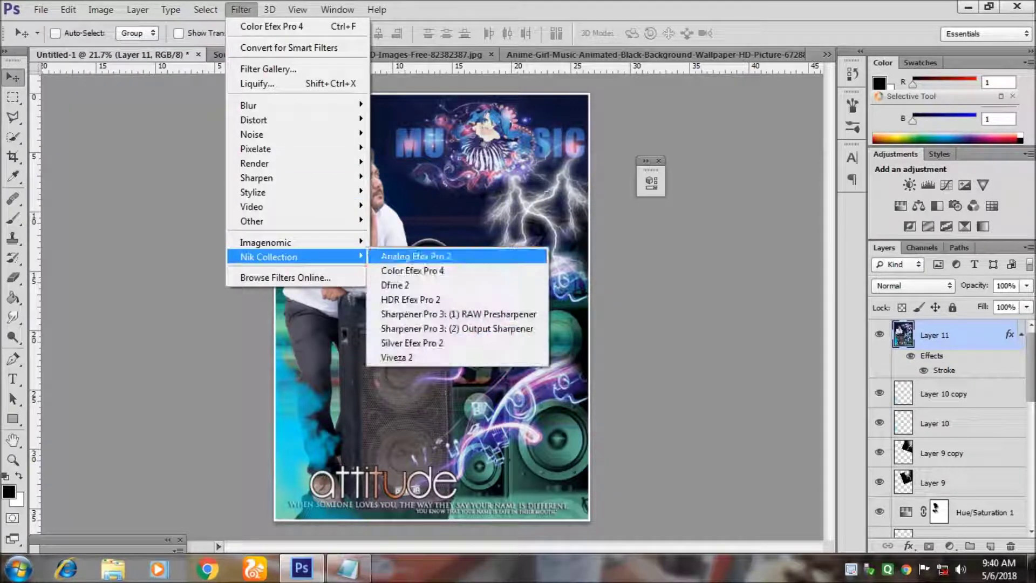
click(410, 270)
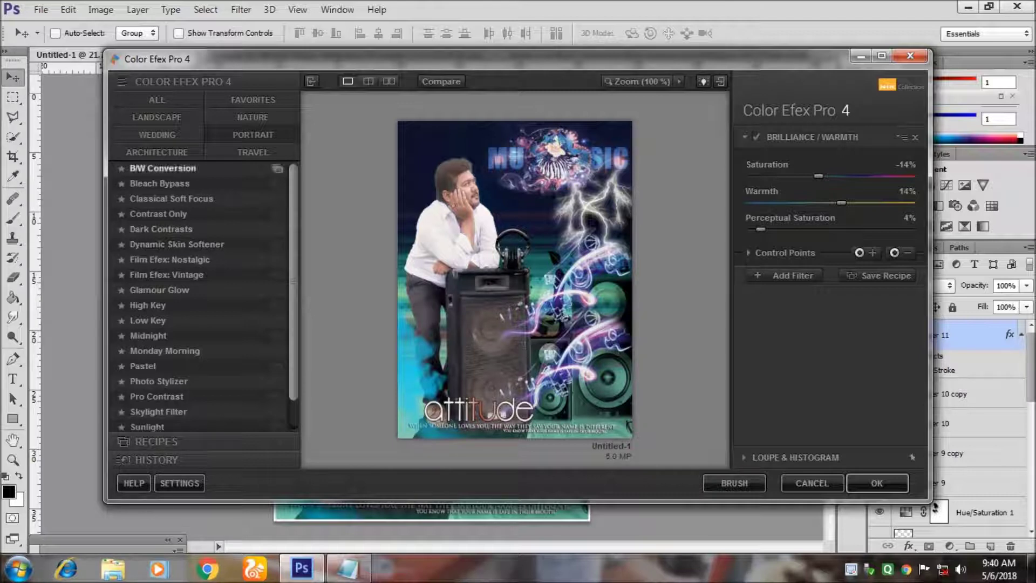
click(157, 117)
click(154, 184)
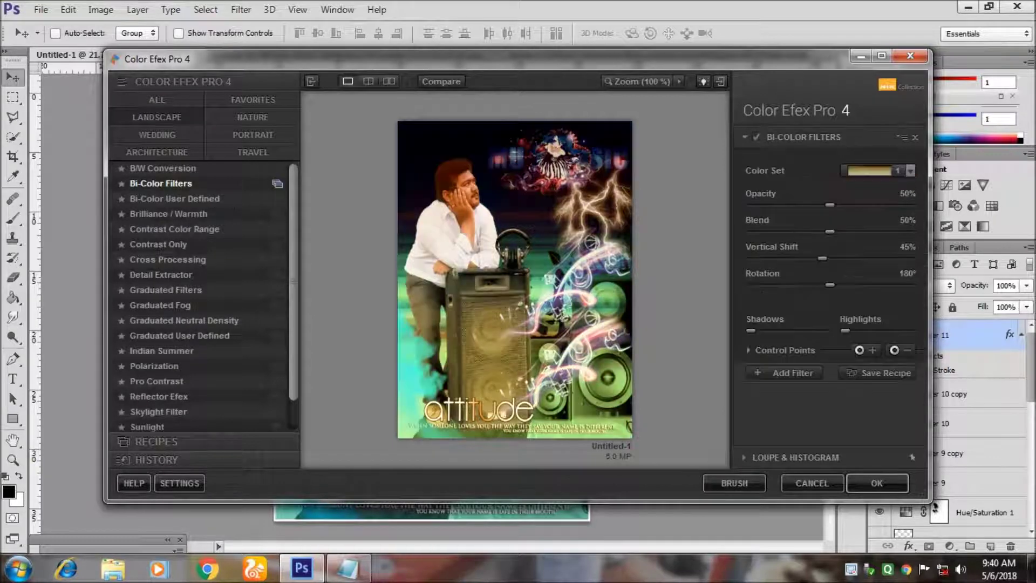
click(162, 199)
click(161, 167)
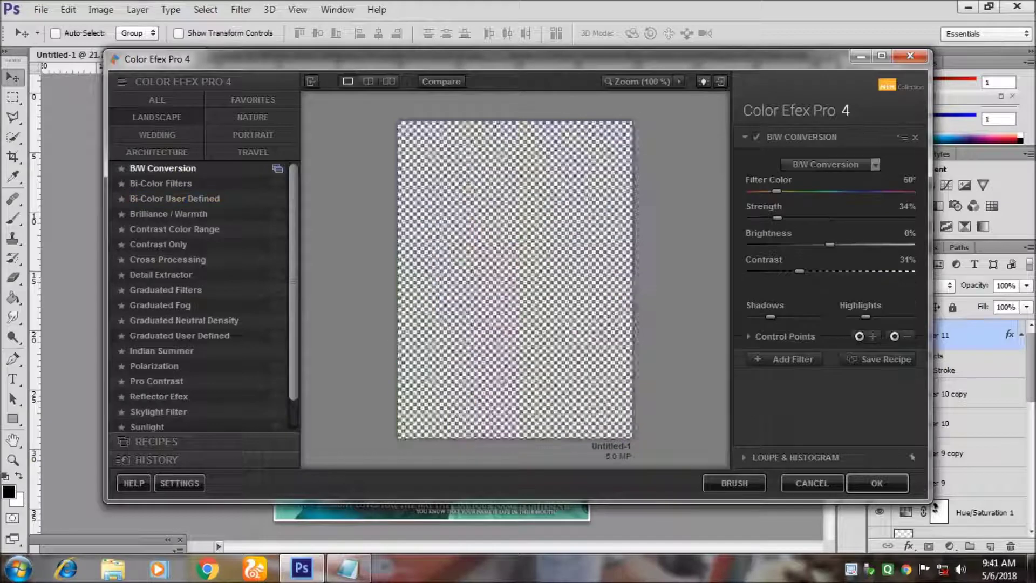
click(158, 244)
click(162, 260)
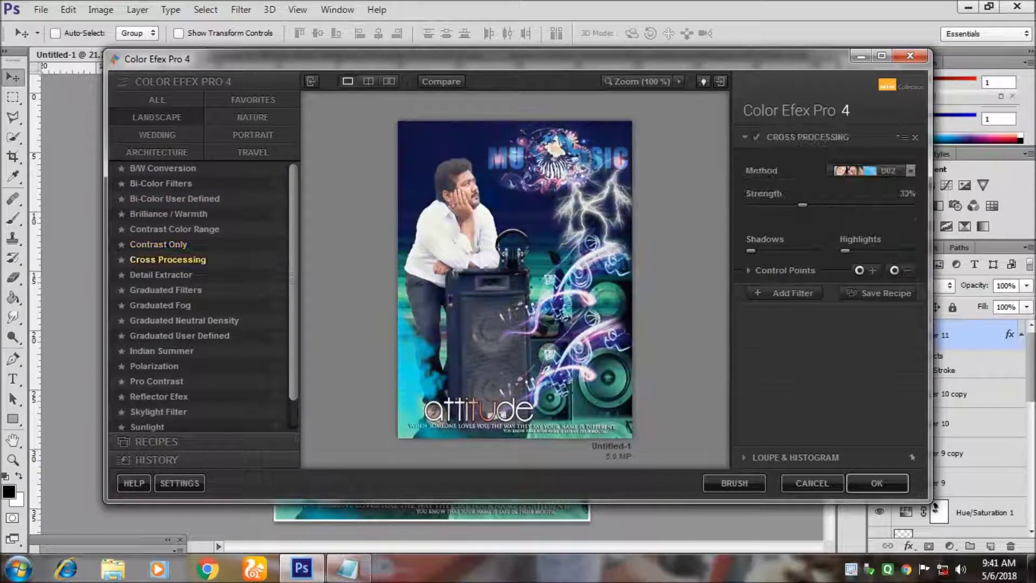
- Set the Cross Processing method to Y02 and apply the grade to the poster
click(910, 170)
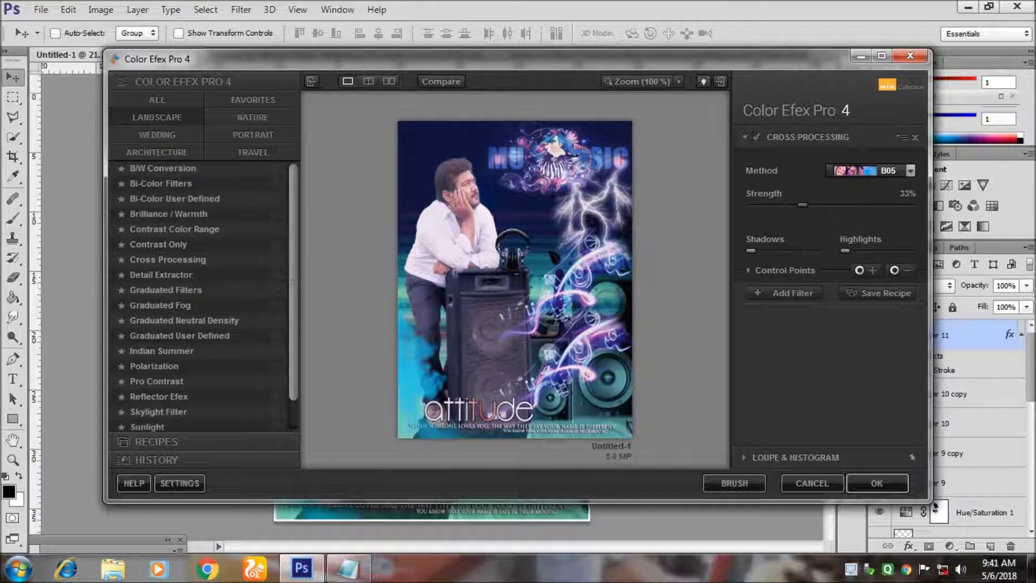
click(910, 171)
key(Escape)
click(910, 170)
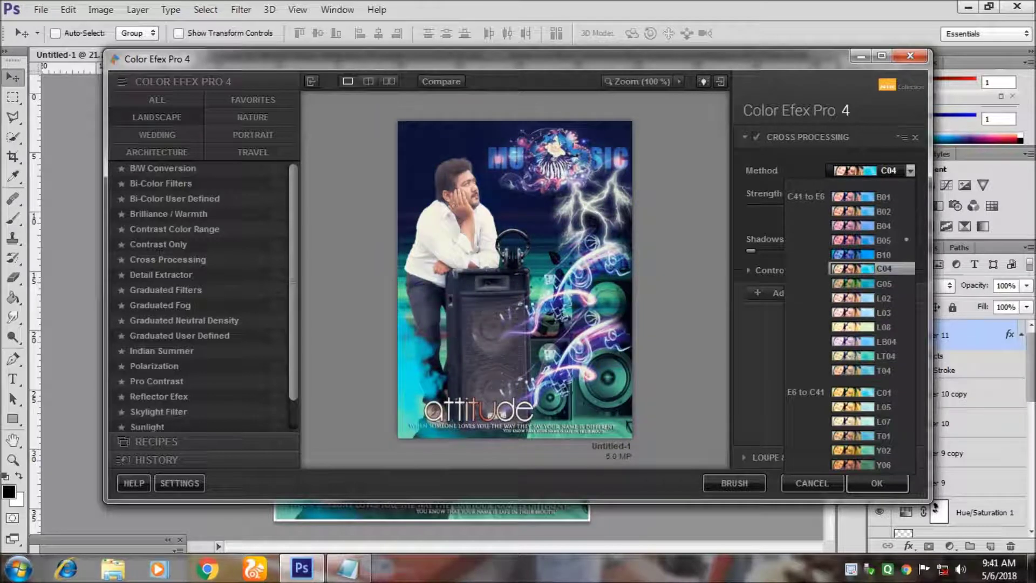
key(Down)
key(Down)
key(Down)
key(Down)
key(Down)
key(Down)
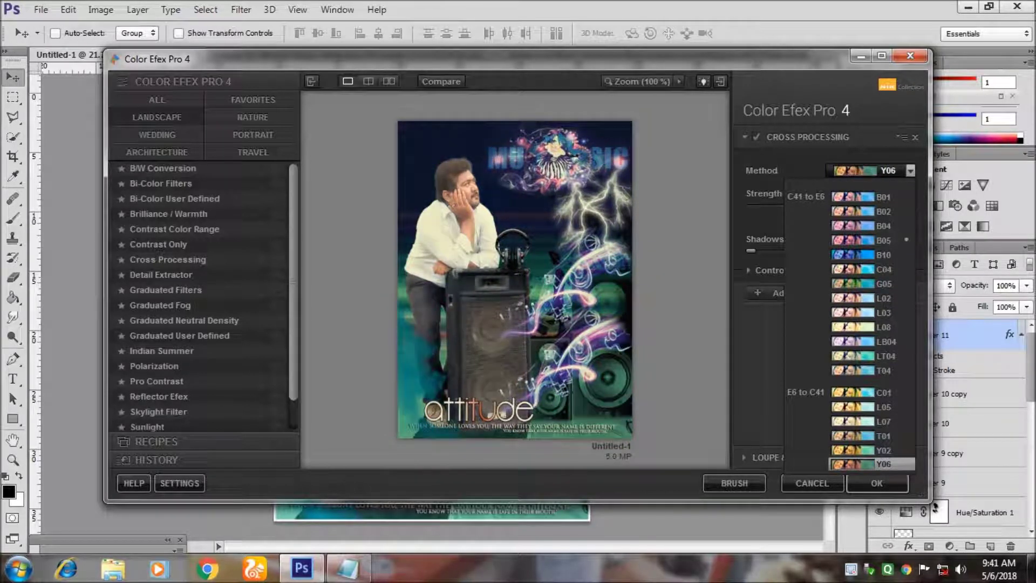
key(Up)
key(Return)
key(Return)
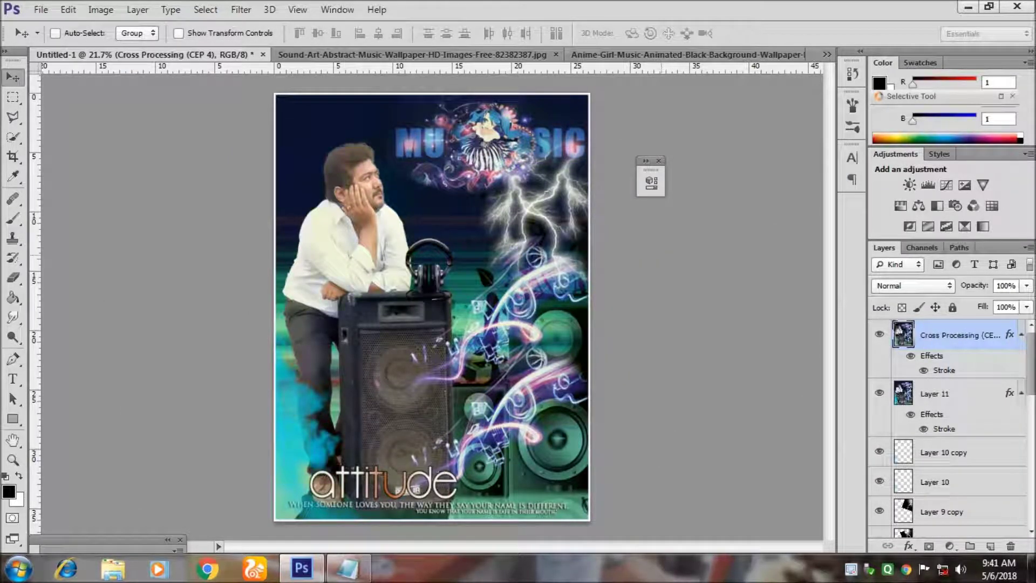
- Save a maximum-quality JPEG copy as Untitled-1.jpg on the Desktop, replacing the existing file
click(41, 9)
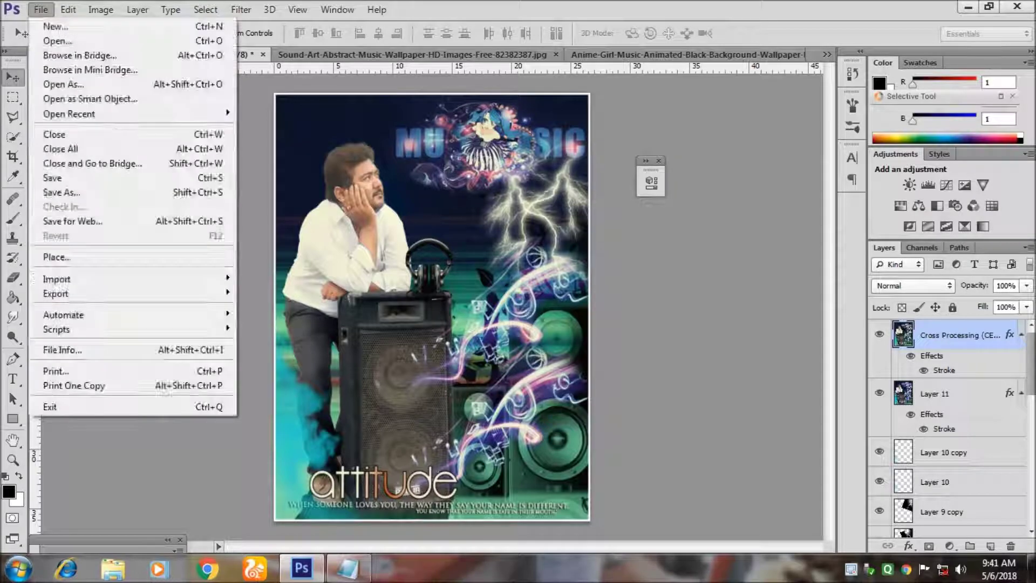
click(54, 177)
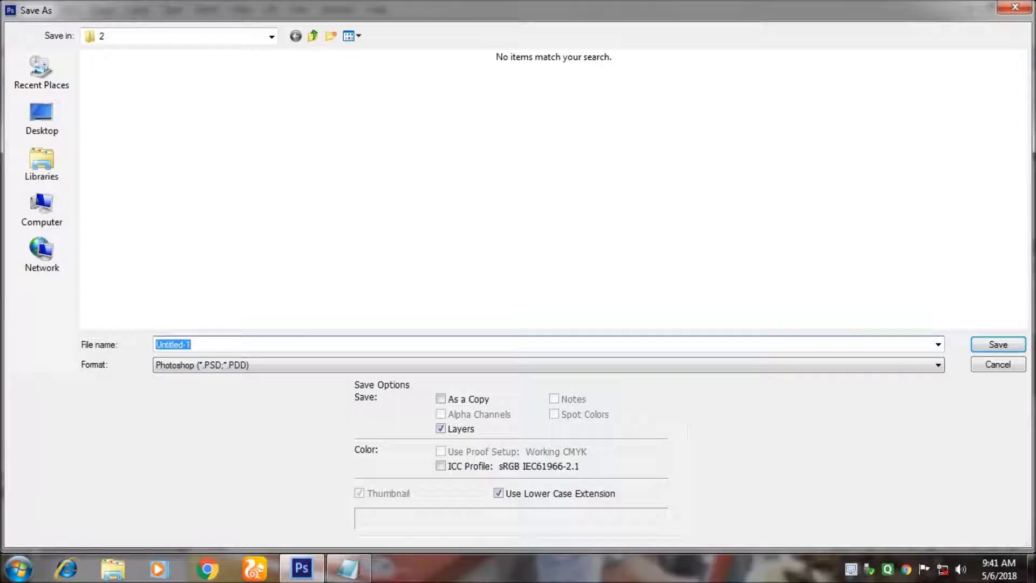
click(540, 365)
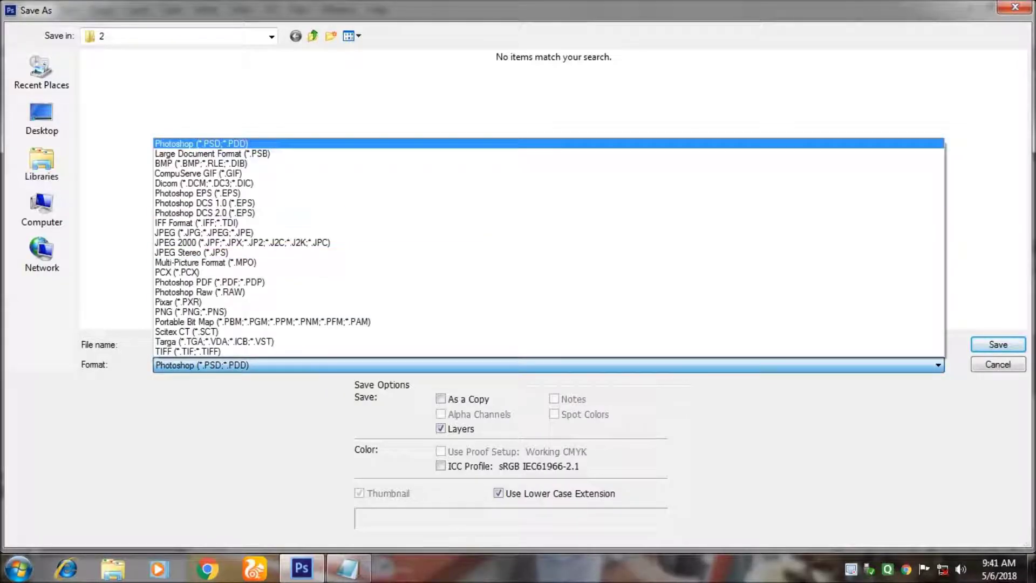
click(232, 142)
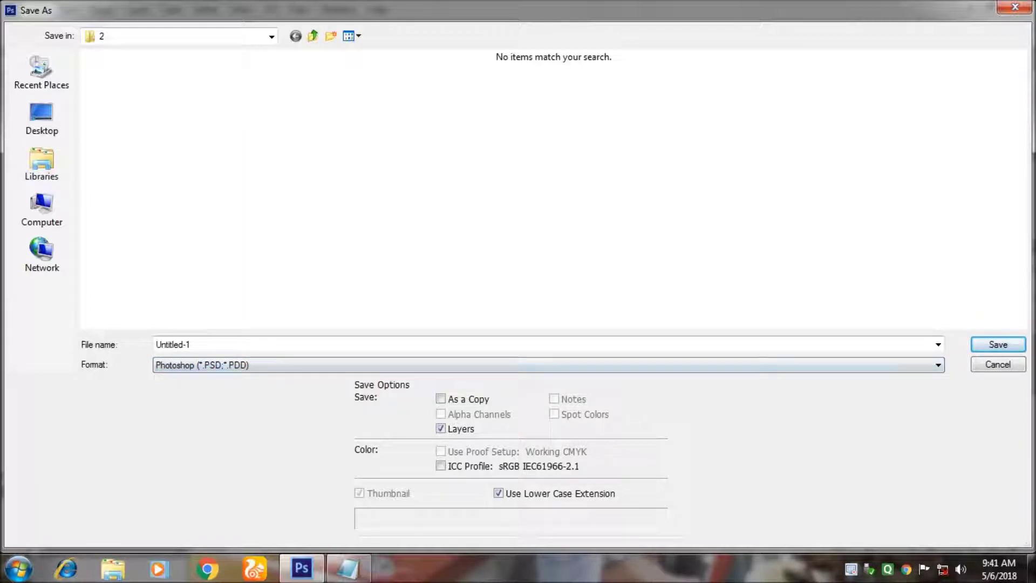
click(539, 364)
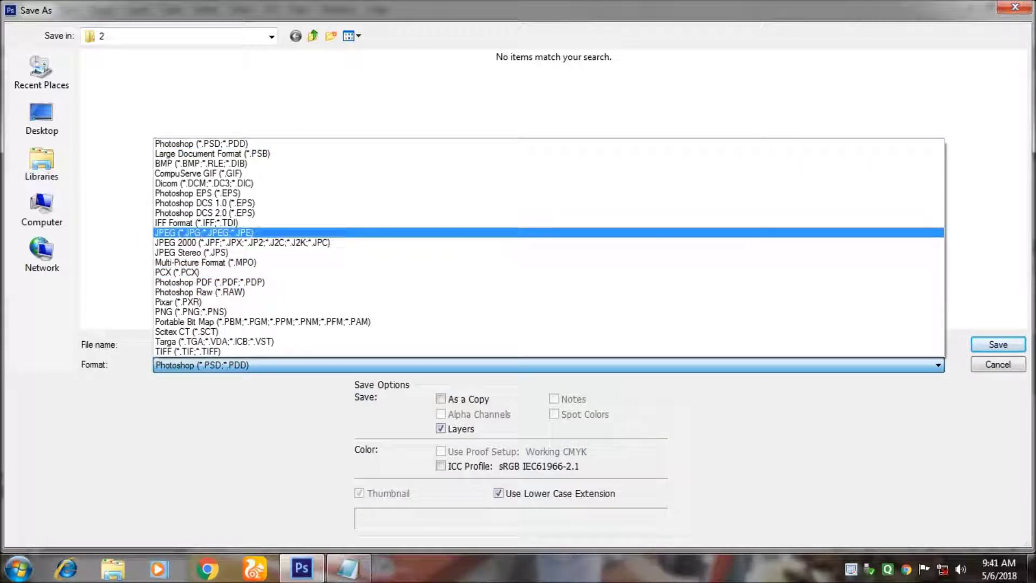
key(Return)
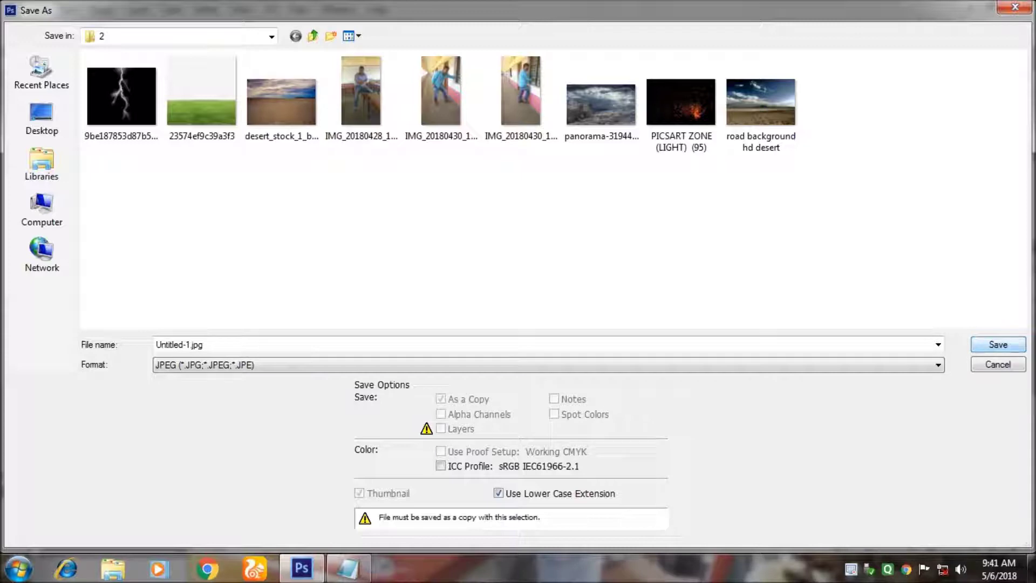
click(42, 119)
click(998, 344)
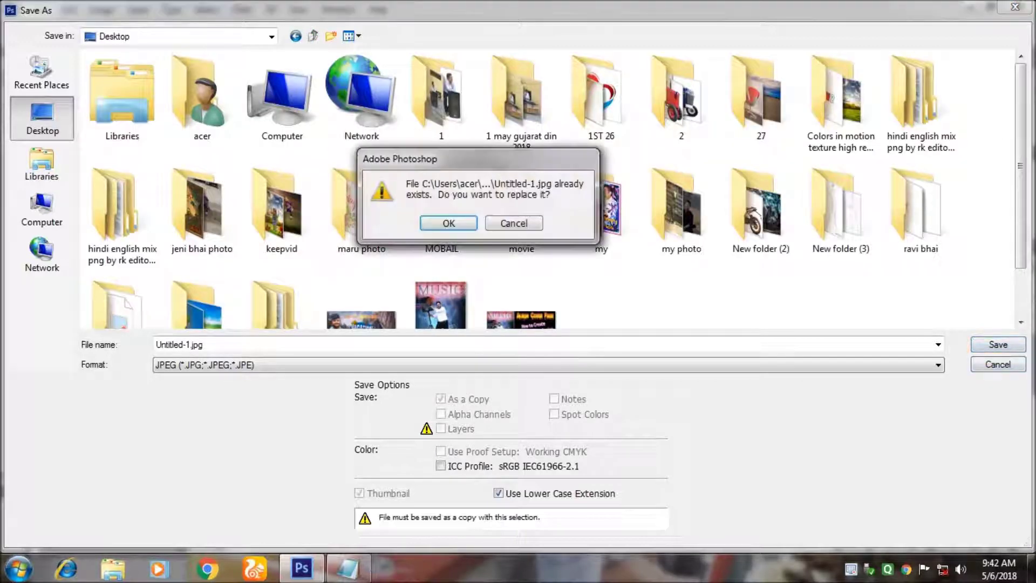
key(Return)
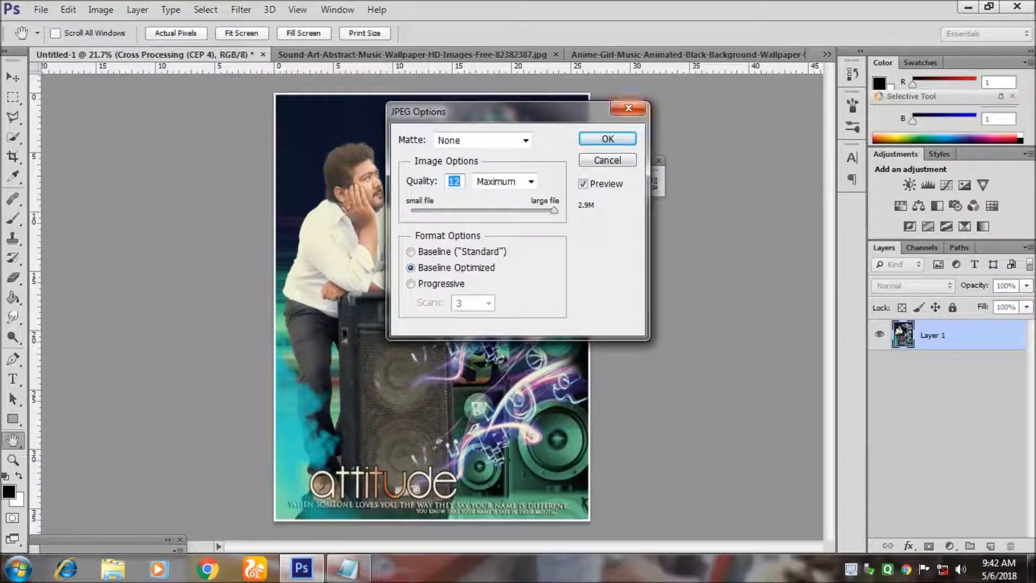
key(Return)
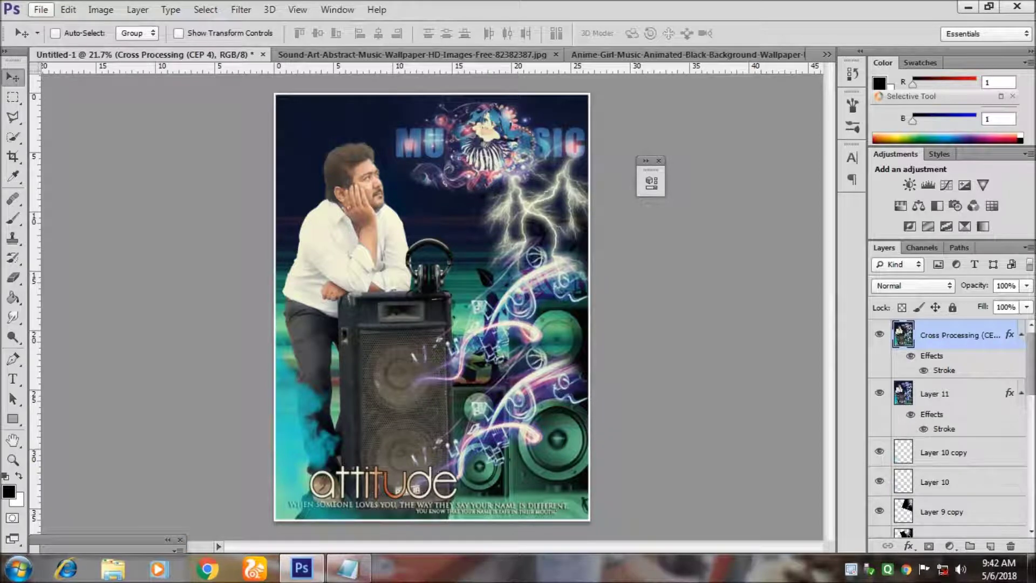
click(41, 9)
- Save the layered poster as PSD 'album Cover.psd 2' on the Desktop with maximum compatibility
click(64, 178)
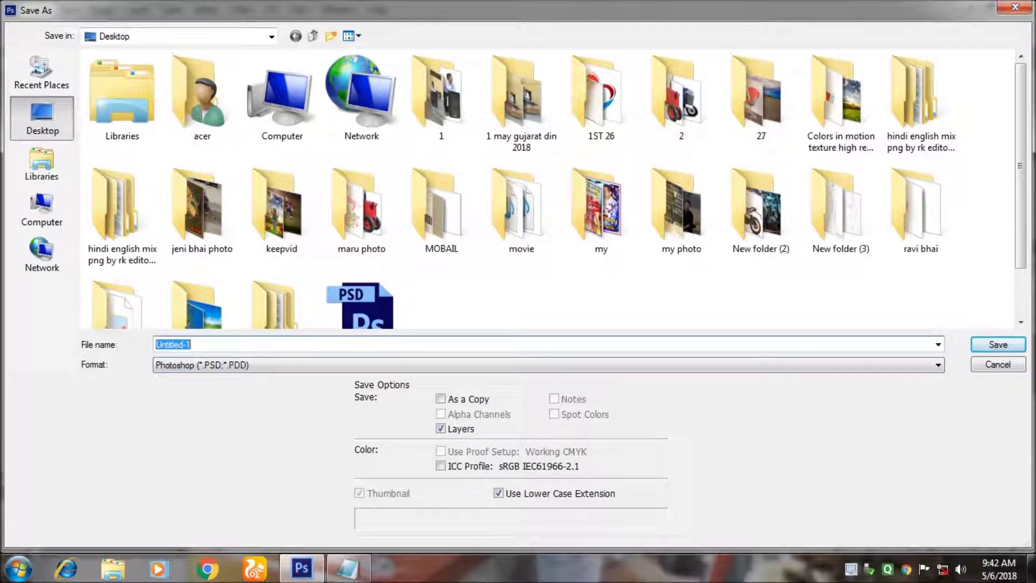
text(a)
key(Down)
key(Down)
key(Down)
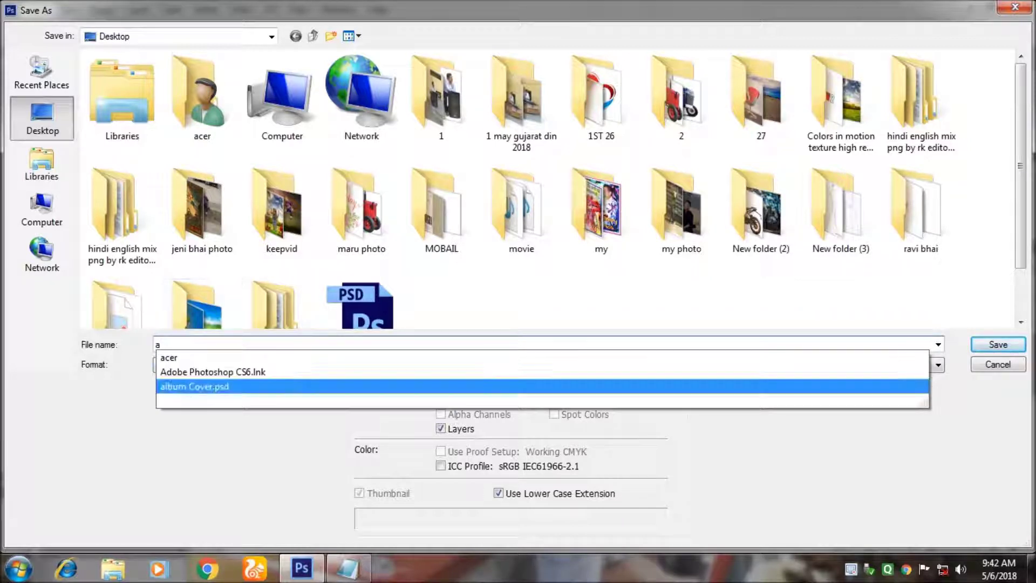
key(Return)
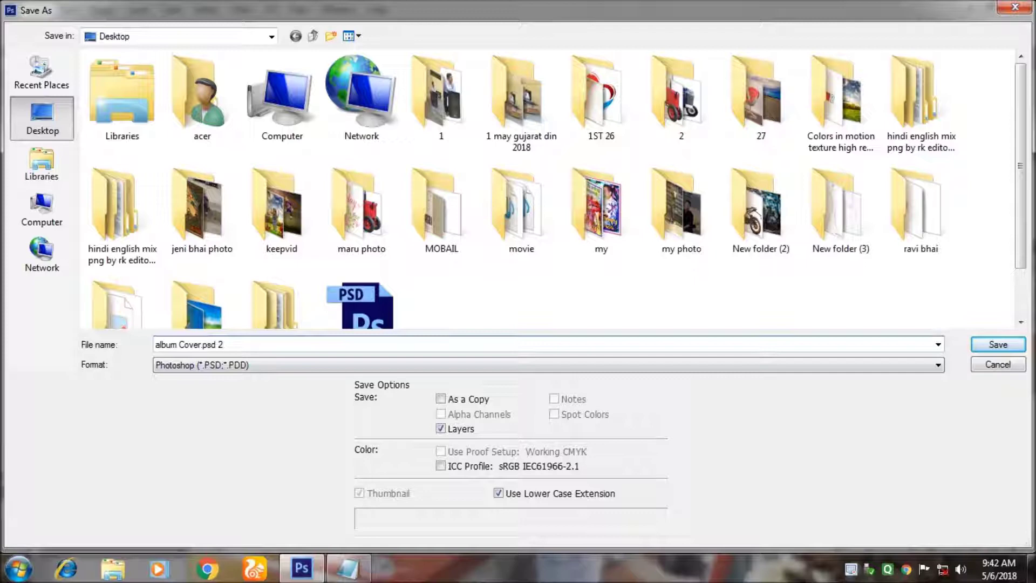
key(Return)
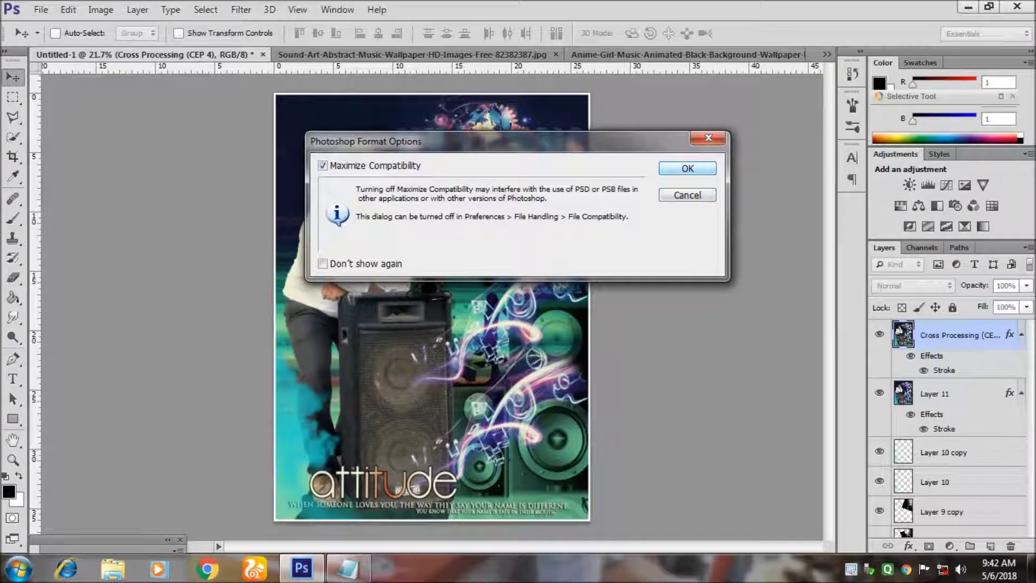
key(Return)
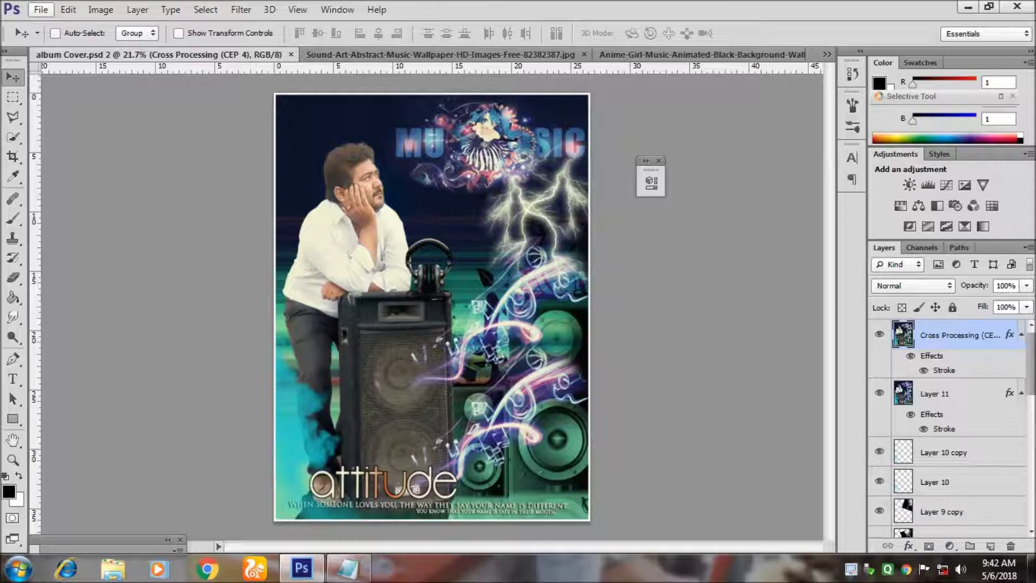
click(41, 9)
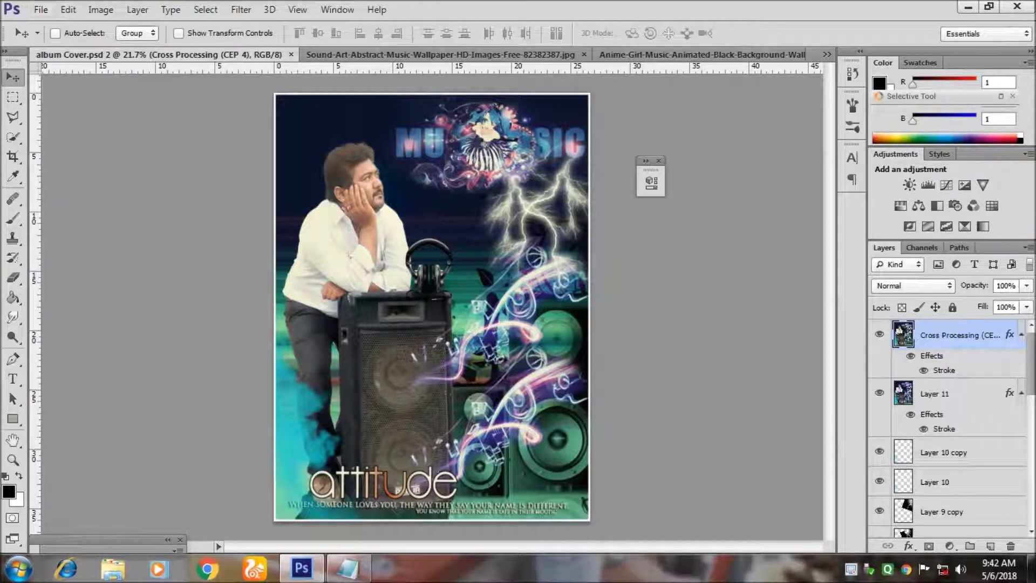